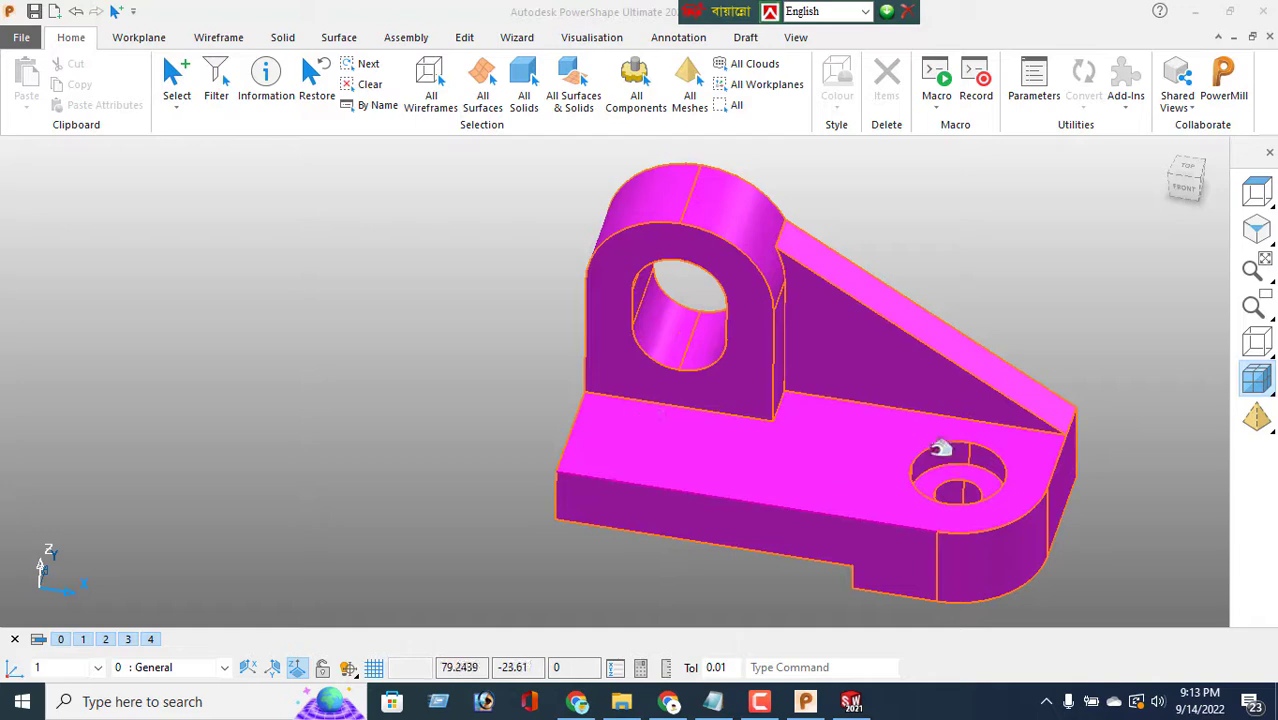
Step: Examine the finished bracket from below and from the front, including its slotted lug, rib, counterbored hole and underside step
click(914, 525)
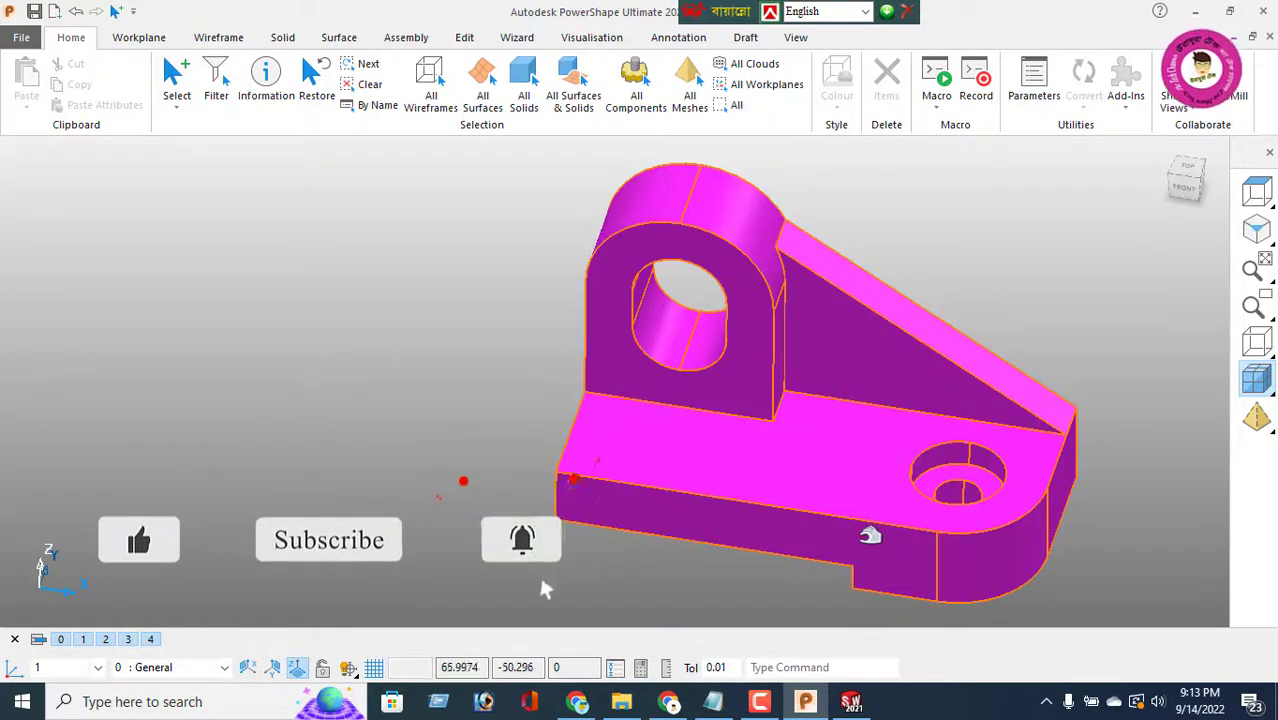
middle_drag(870, 531, 766, 348)
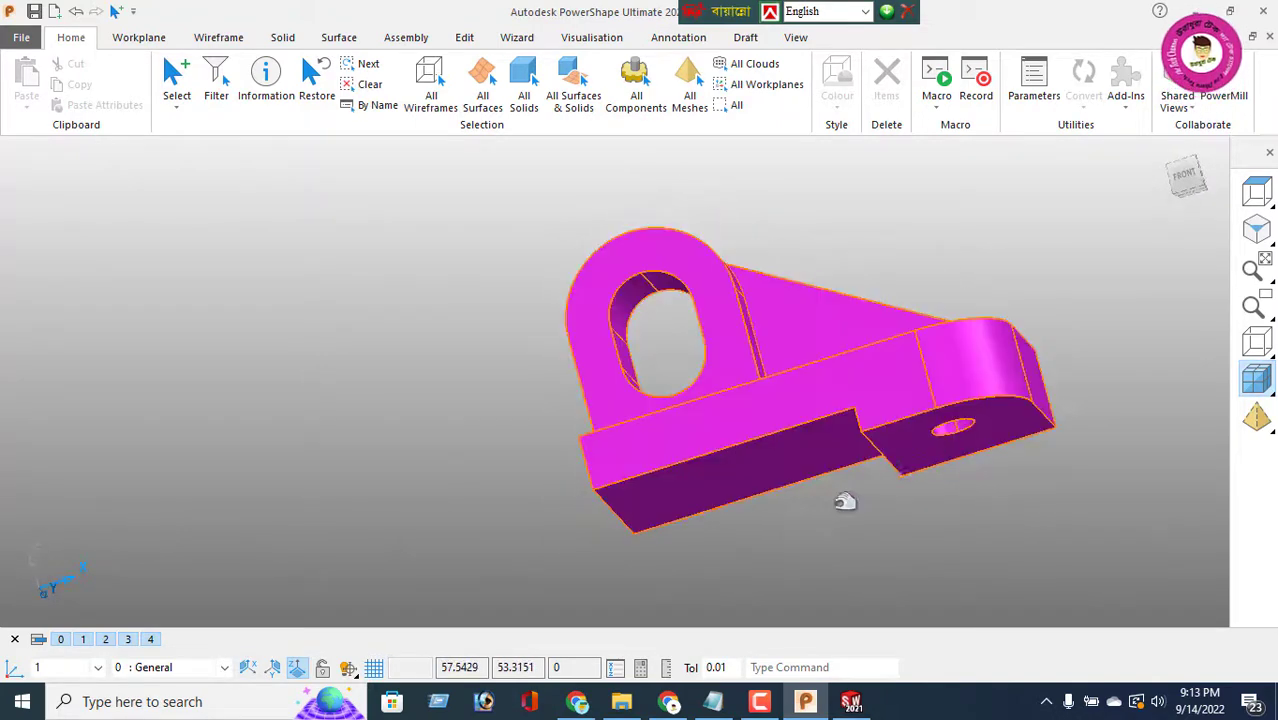
middle_drag(844, 502, 1040, 523)
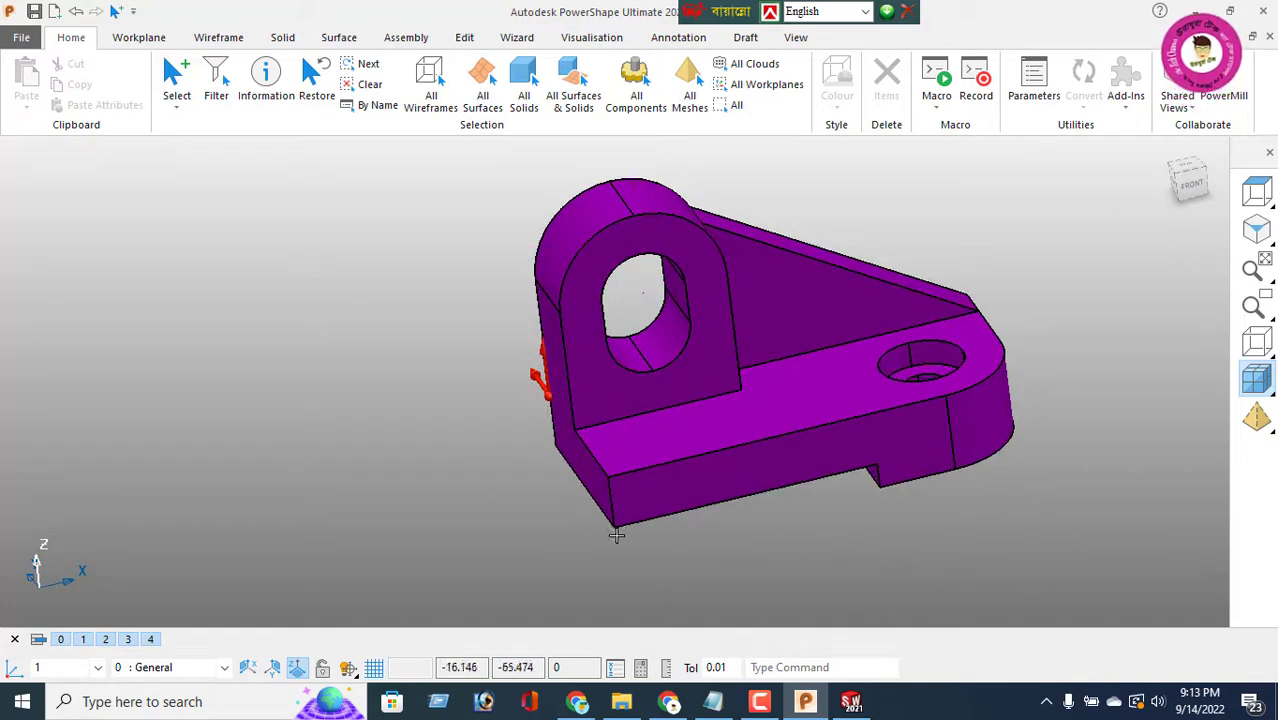
shift+middle_drag(725, 491, 780, 450)
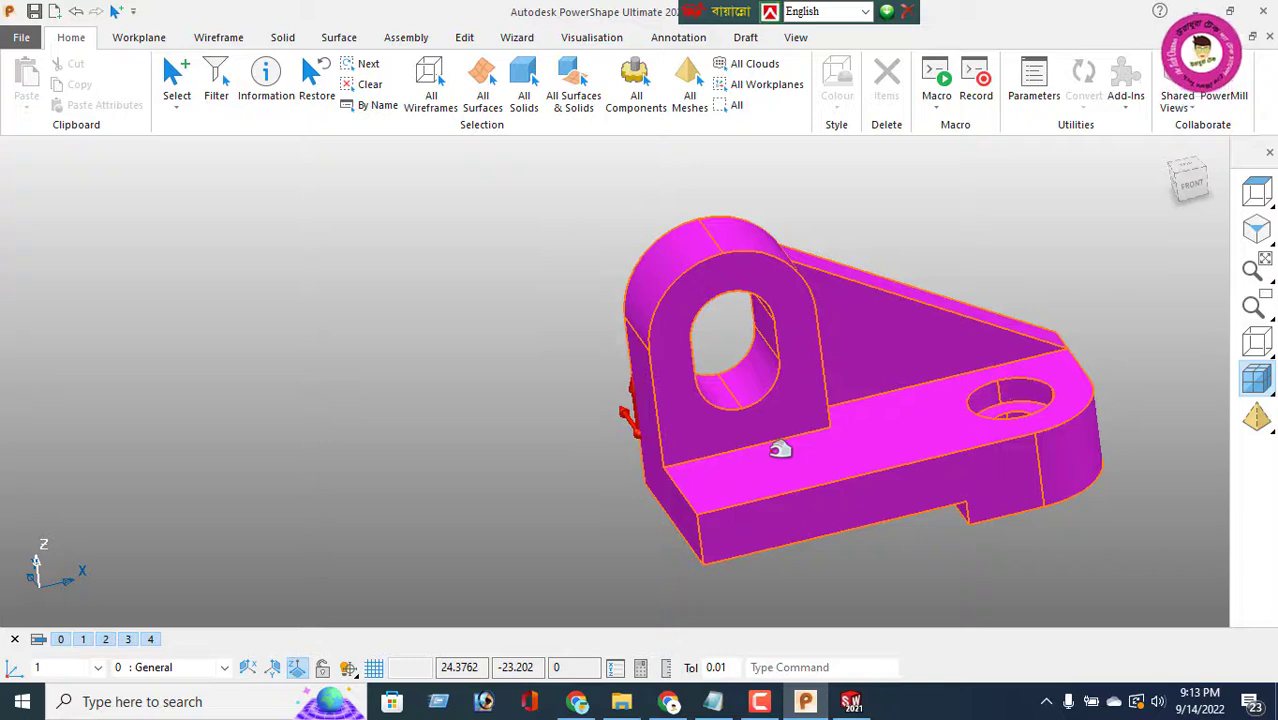
click(780, 450)
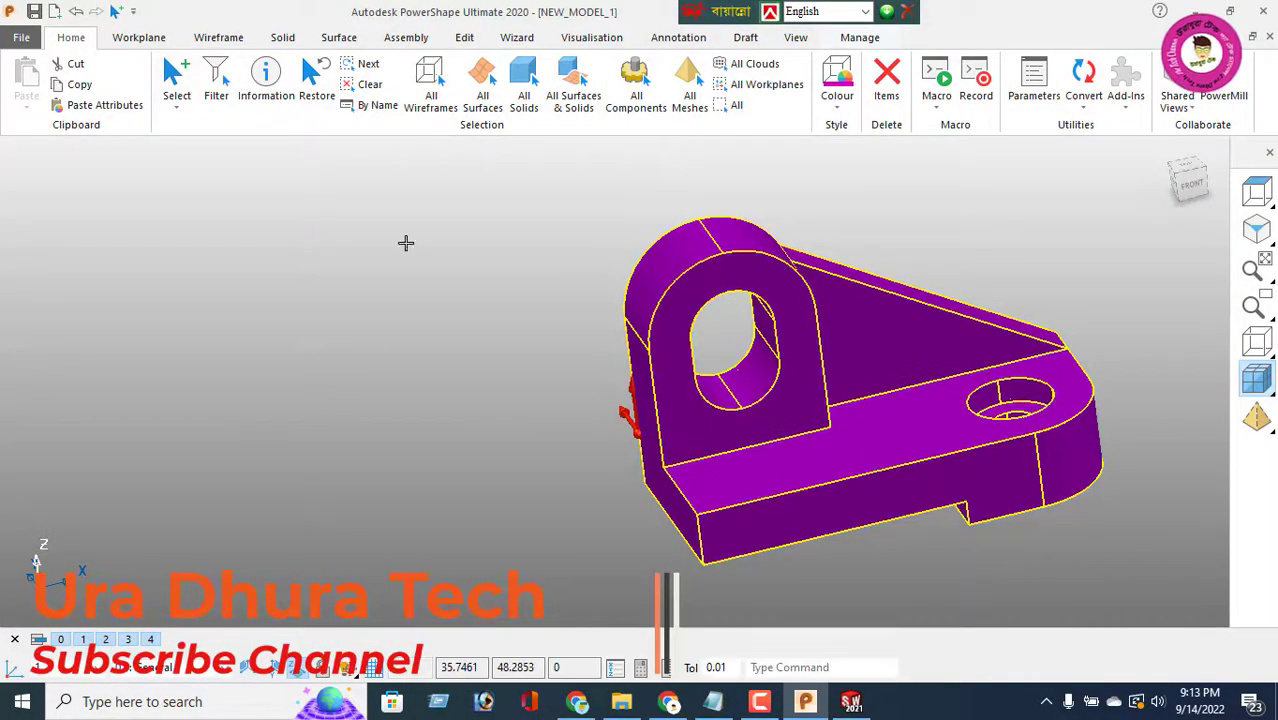
Step: Close the finished bracket model without saving its changes and create a new empty model
click(21, 37)
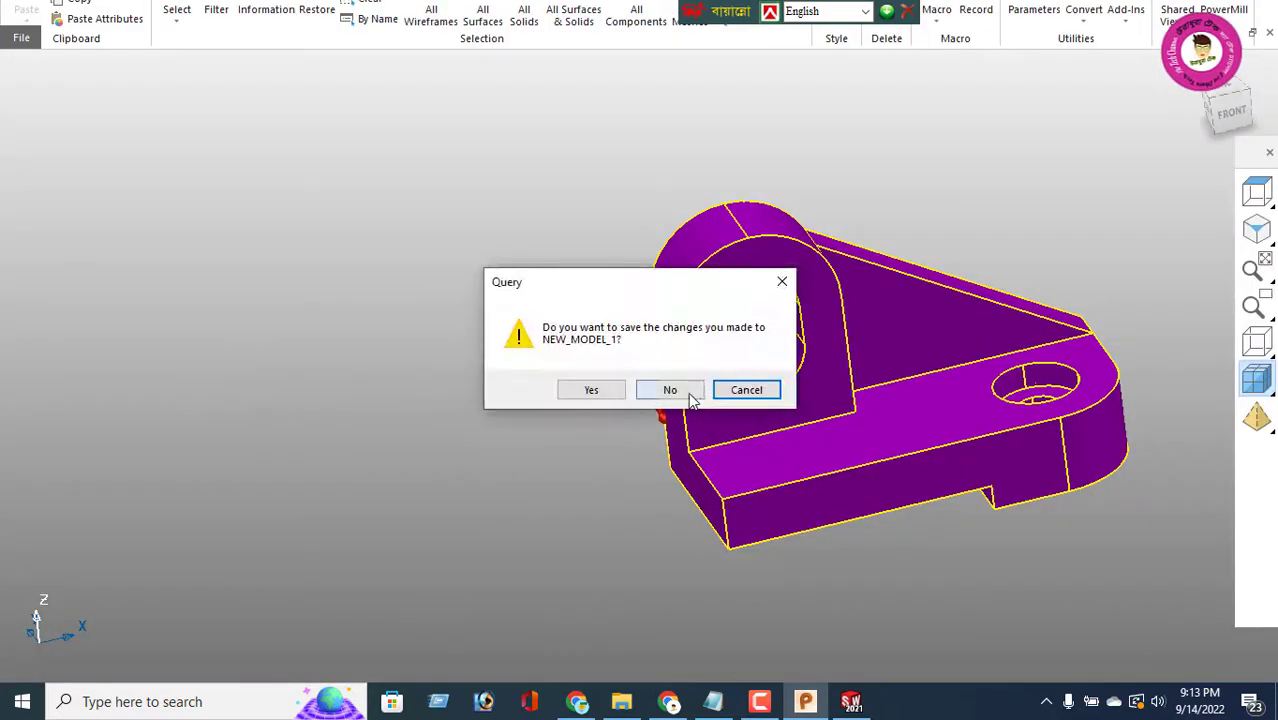
click(688, 396)
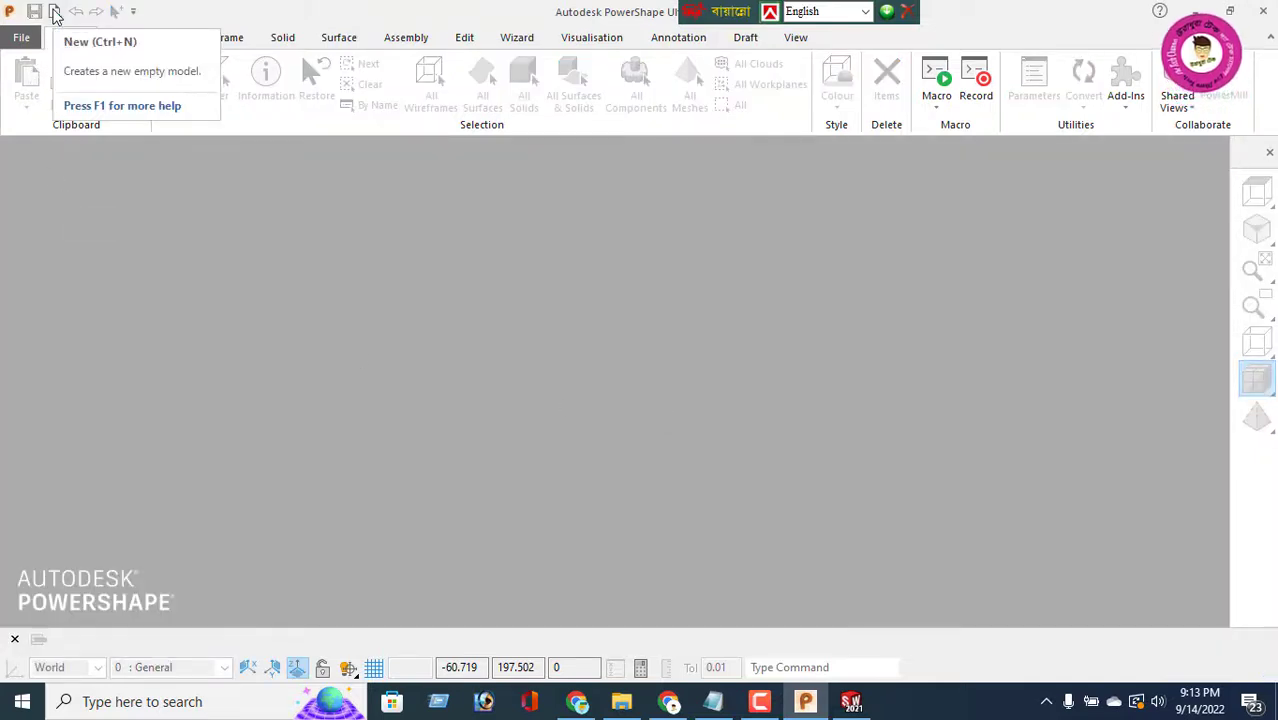
click(55, 12)
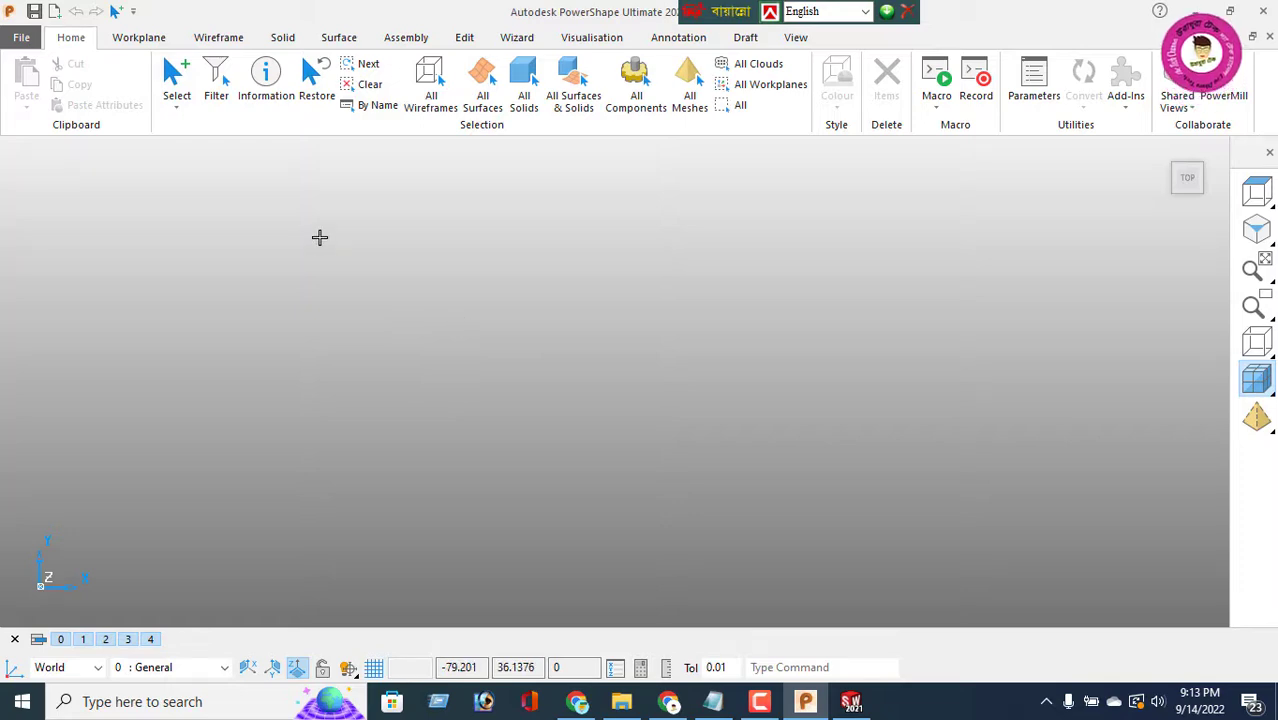
Step: Draw a single horizontal line about 111 mm long in the top view
click(218, 37)
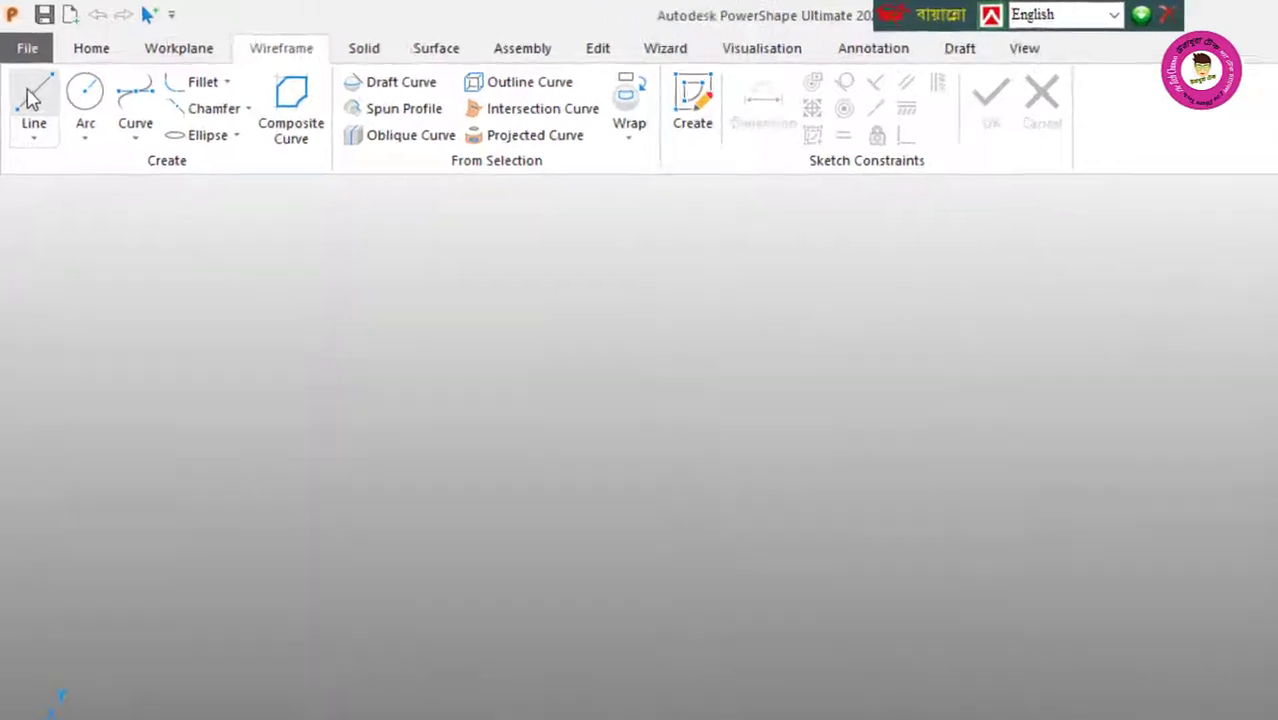
click(31, 98)
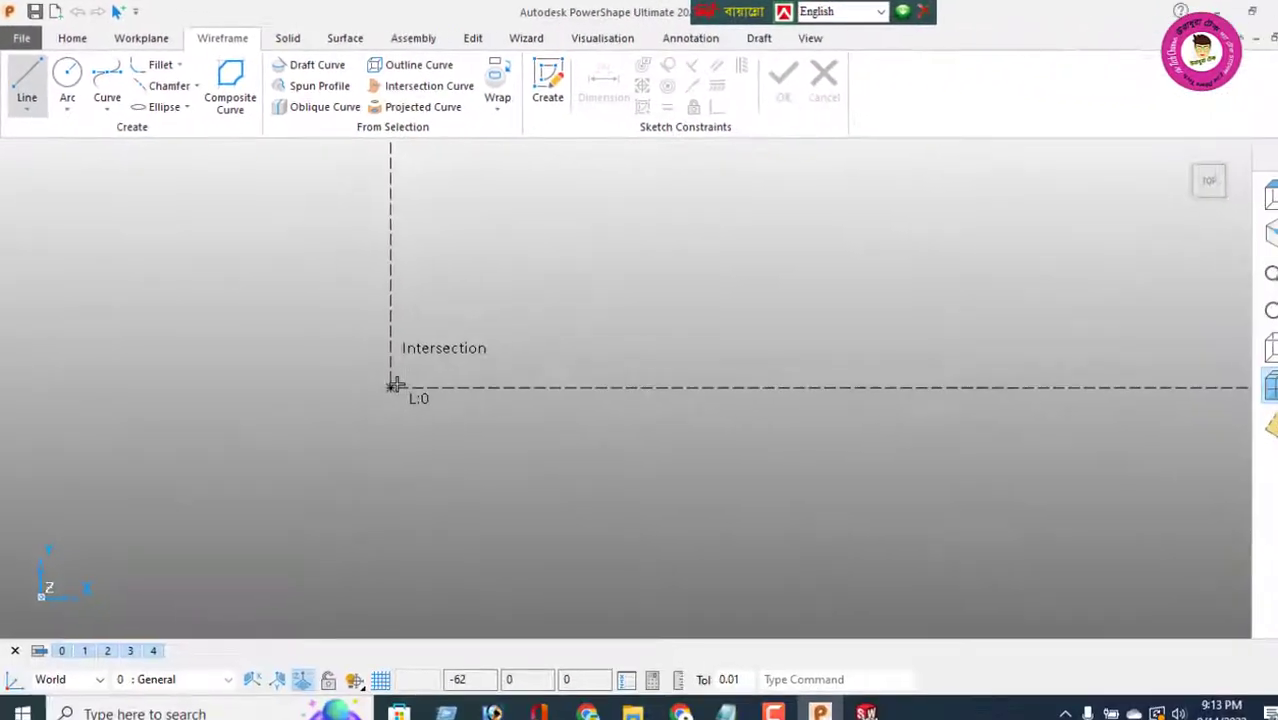
click(392, 385)
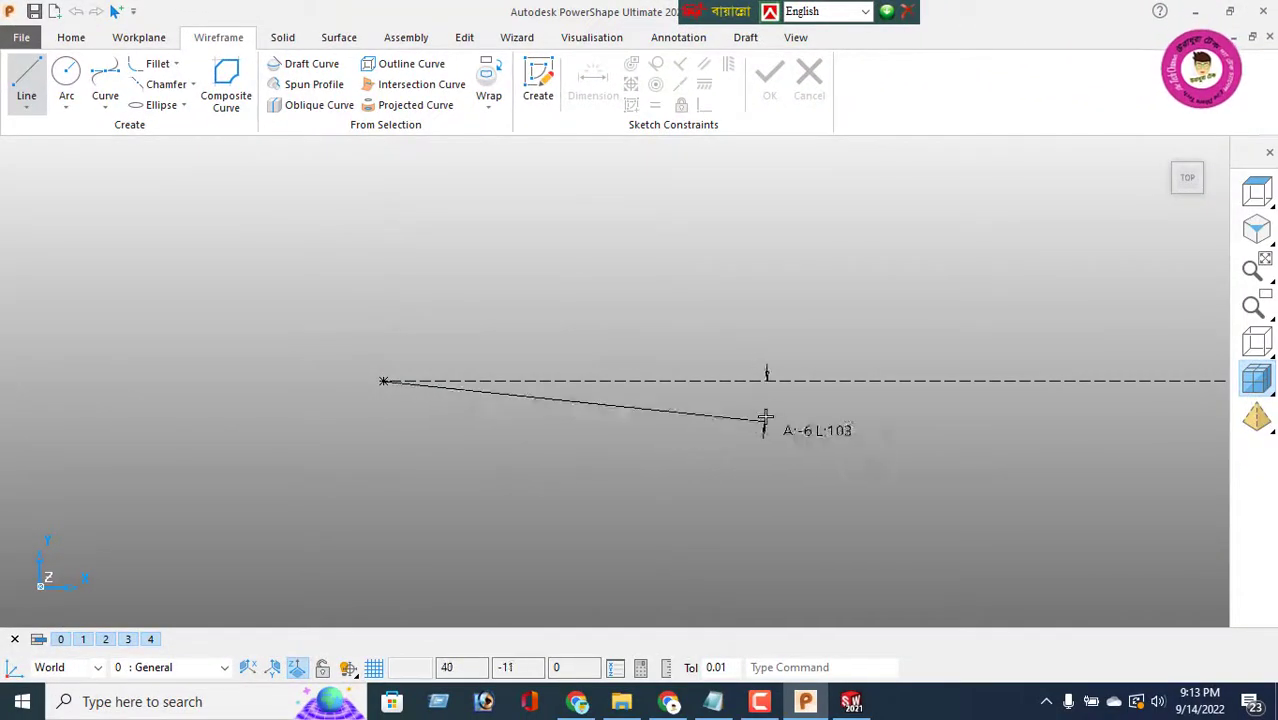
click(796, 382)
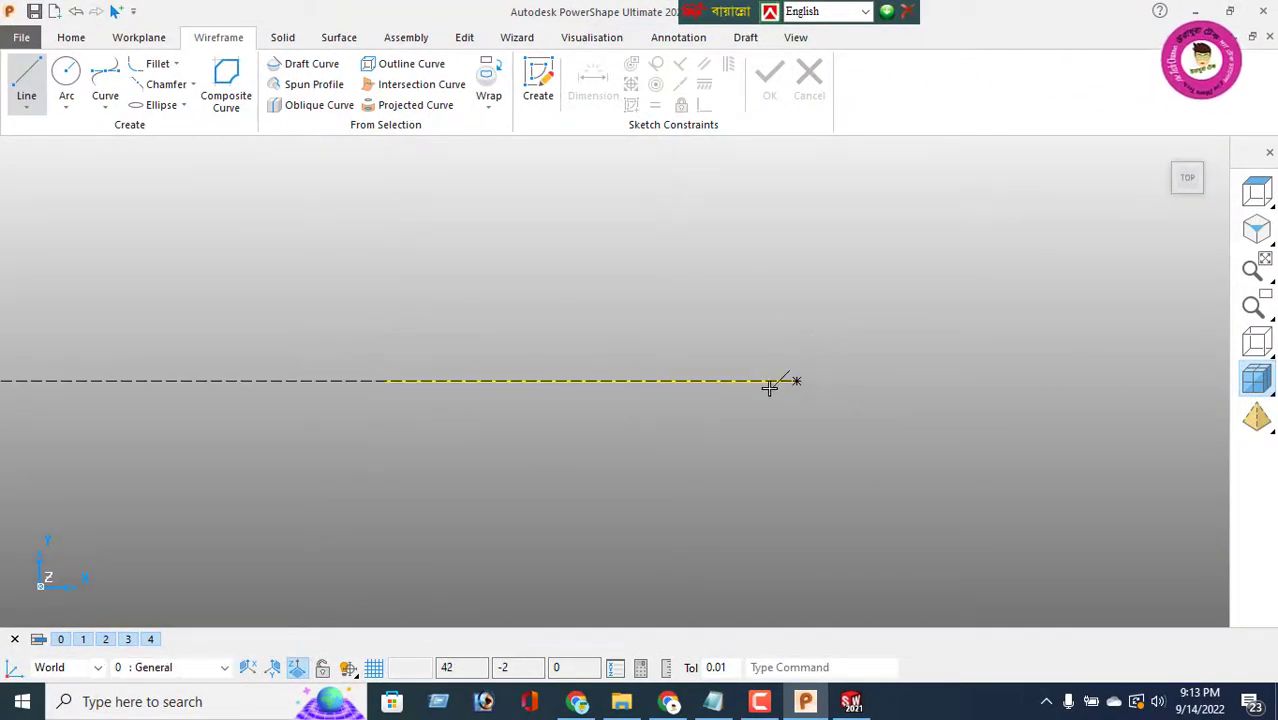
right_click(636, 256)
key(Escape)
Step: Set the horizontal line's length to 100 mm
click(643, 382)
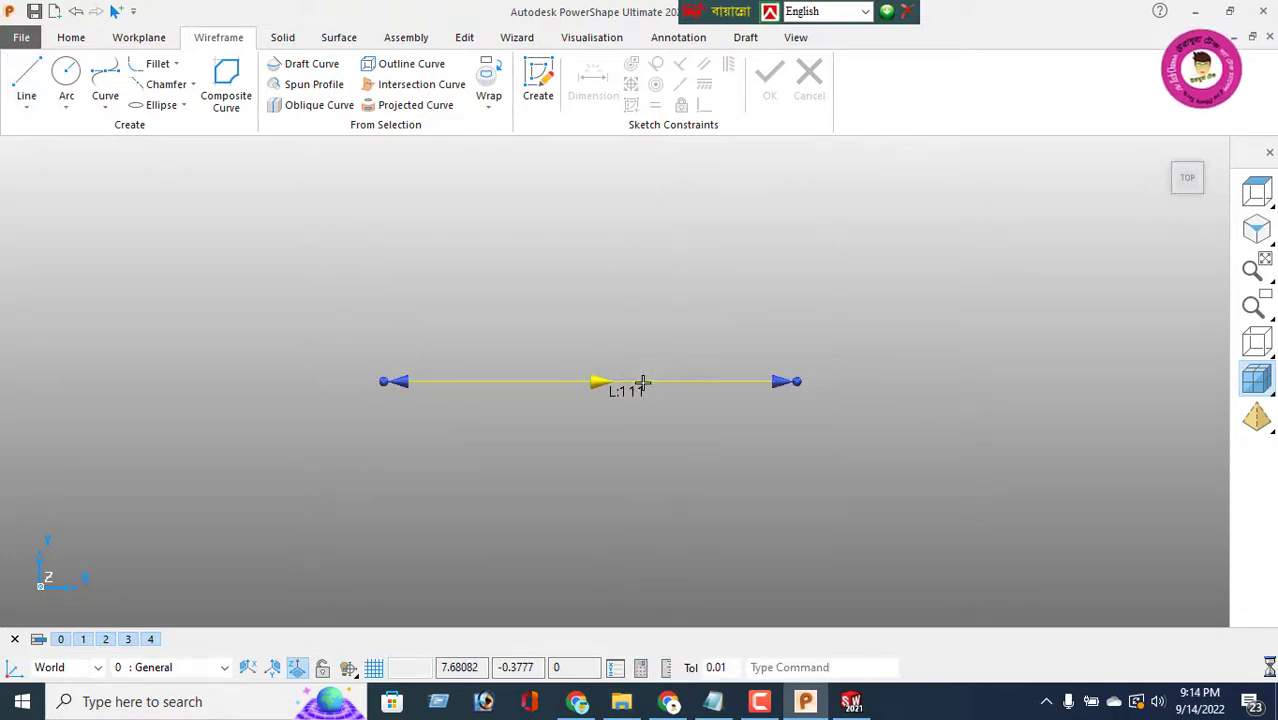
double_click(643, 382)
double_click(353, 75)
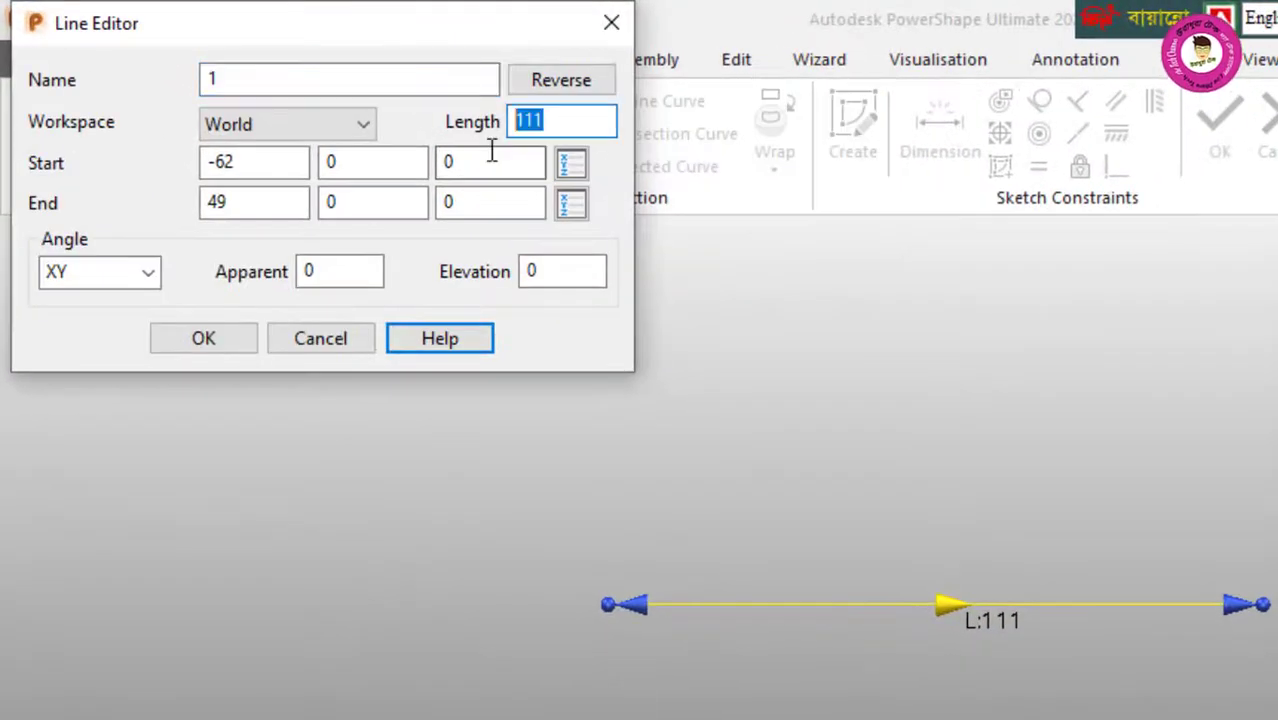
text(100)
key(Return)
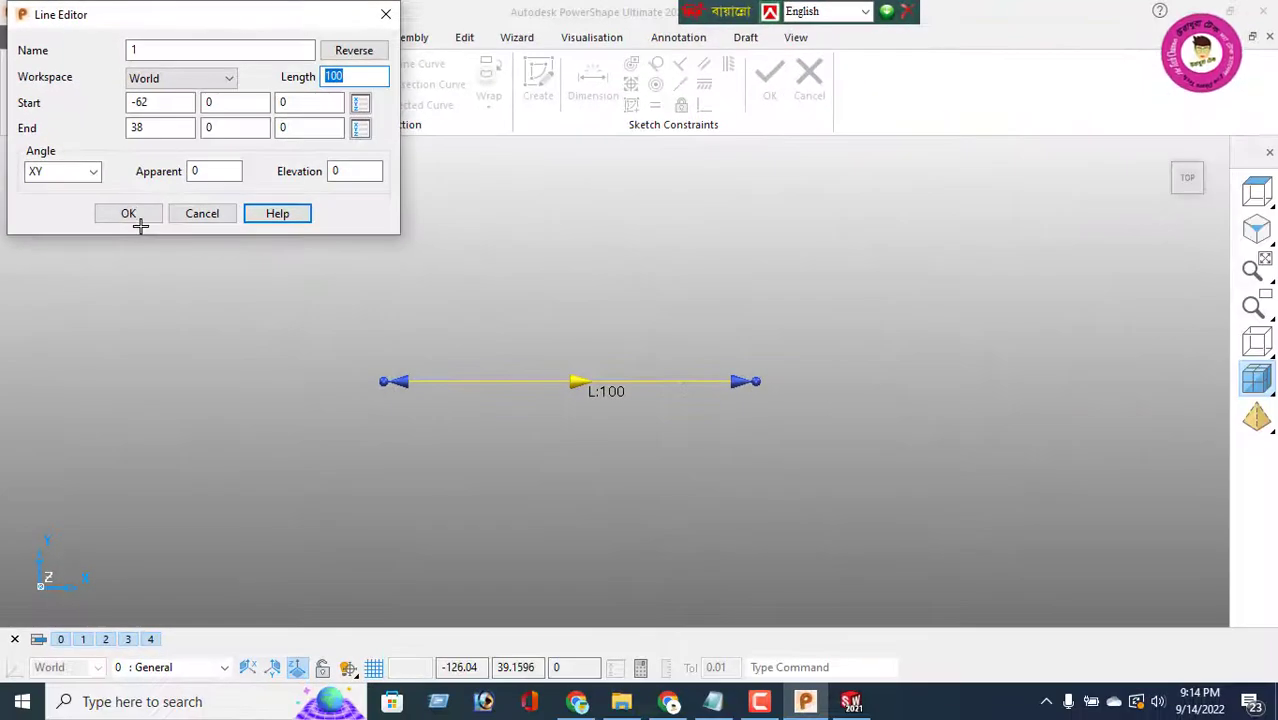
click(129, 215)
Step: Offset one copy of the 100 mm line upward by 45 mm
click(464, 37)
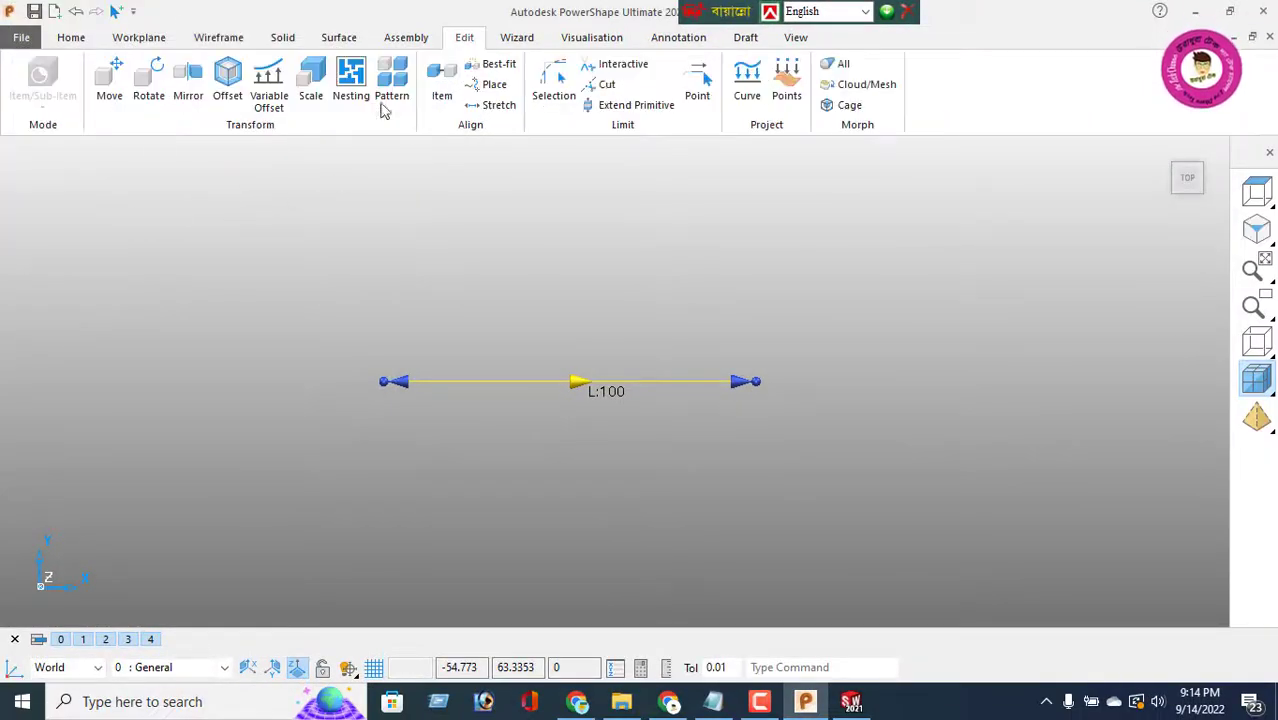
click(226, 85)
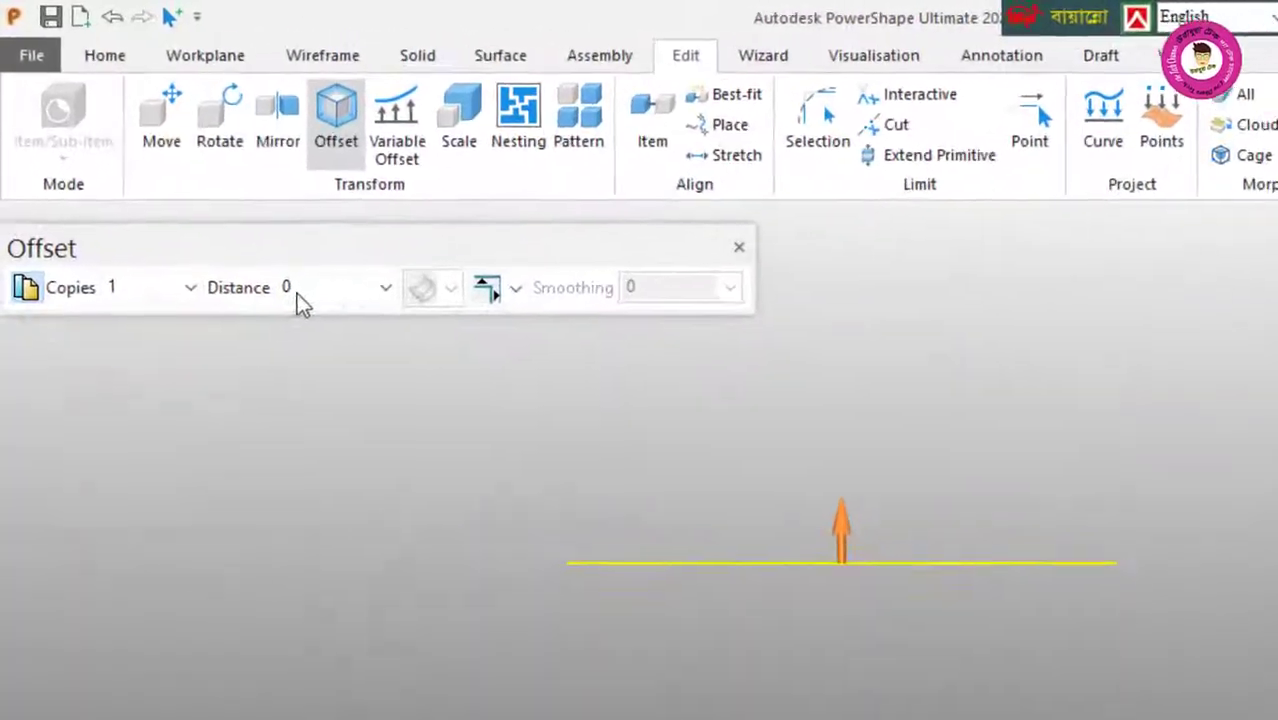
double_click(300, 292)
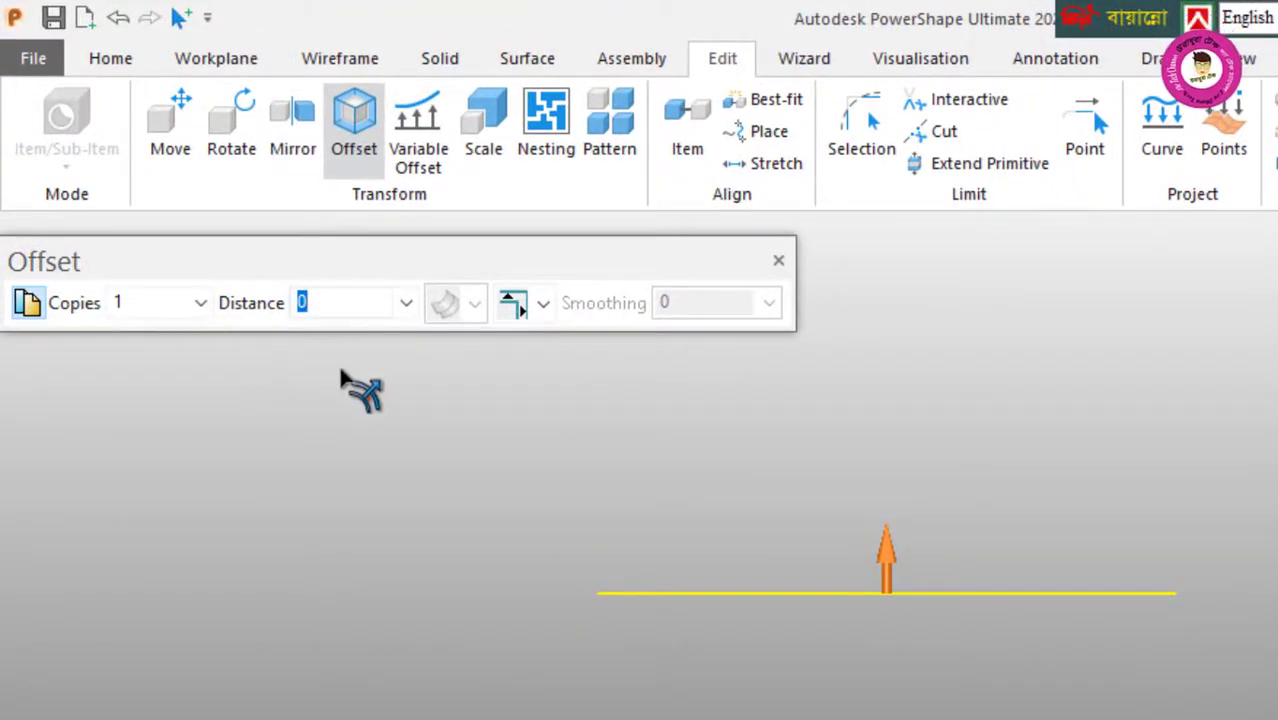
text(45)
key(Return)
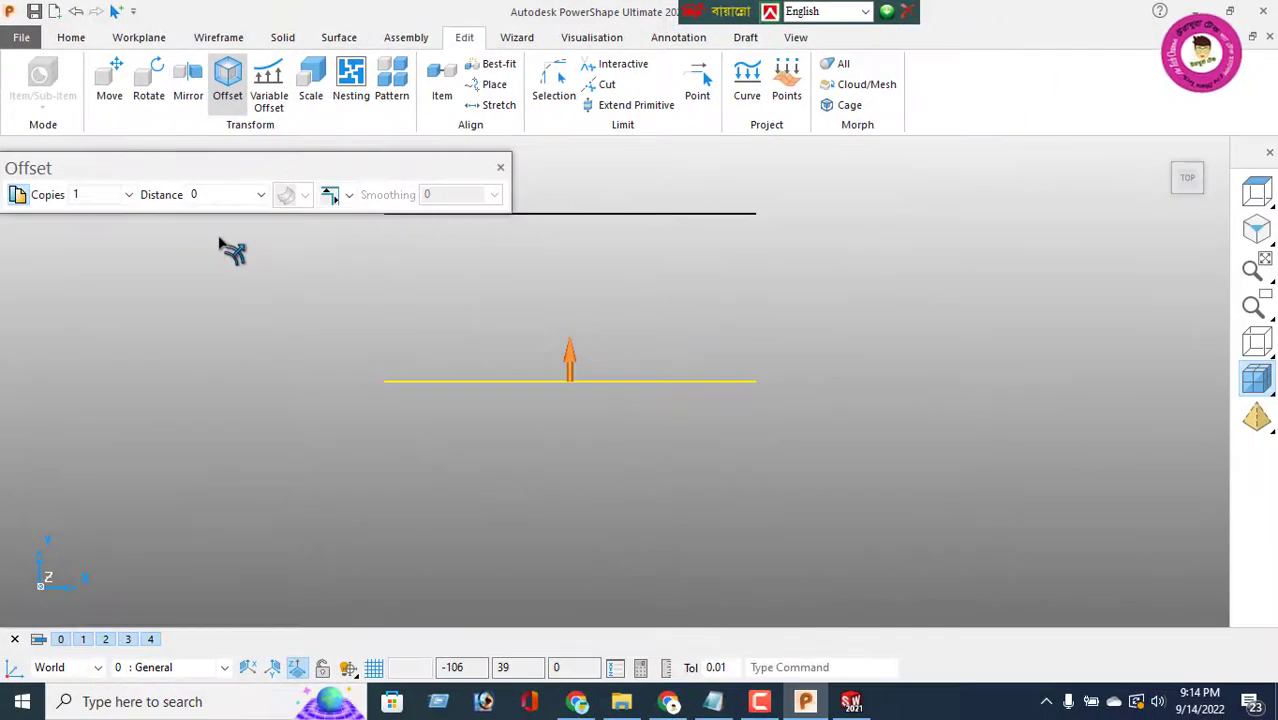
click(501, 169)
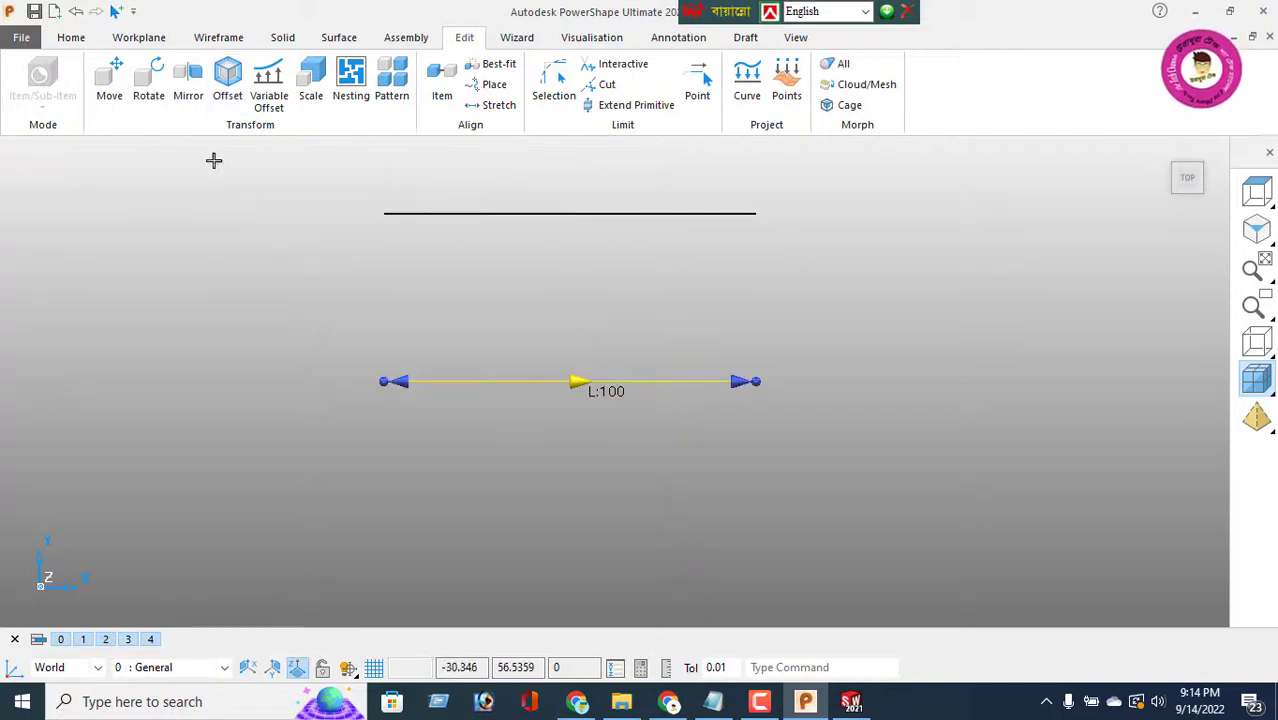
Step: Close the rectangle with two vertical lines joining the left and right ends of the two horizontal lines
click(220, 39)
click(27, 80)
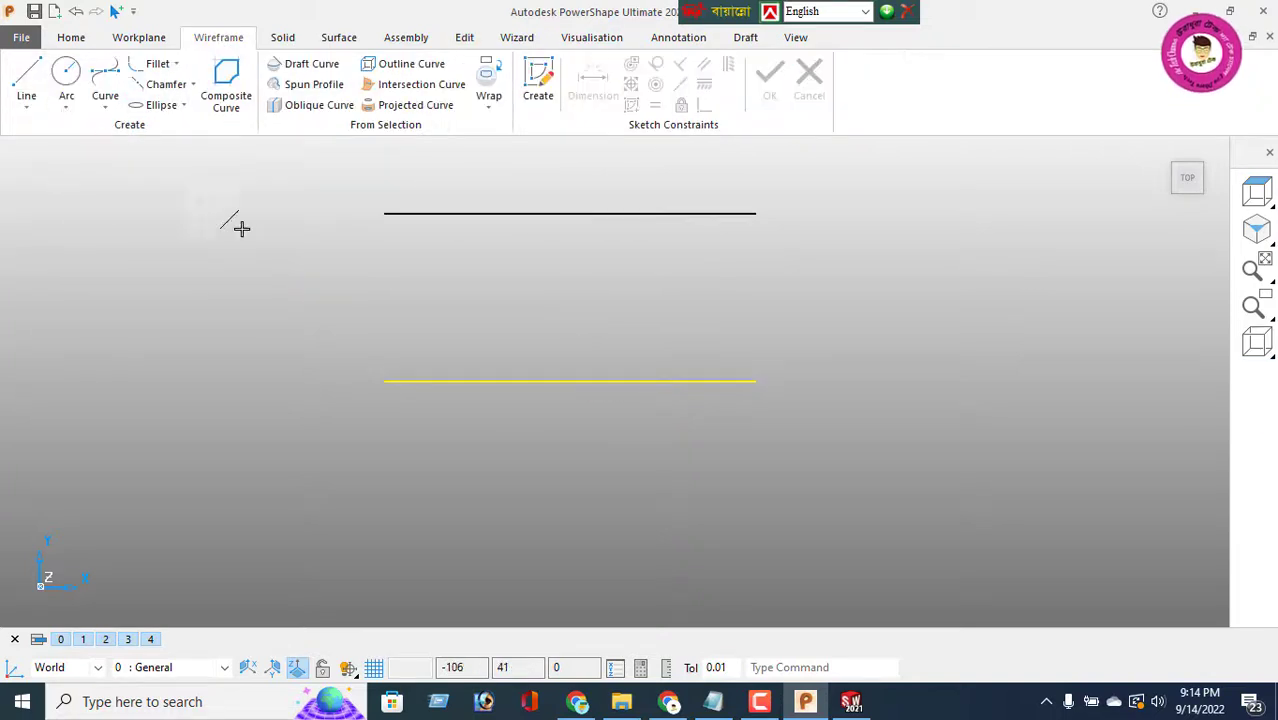
click(386, 214)
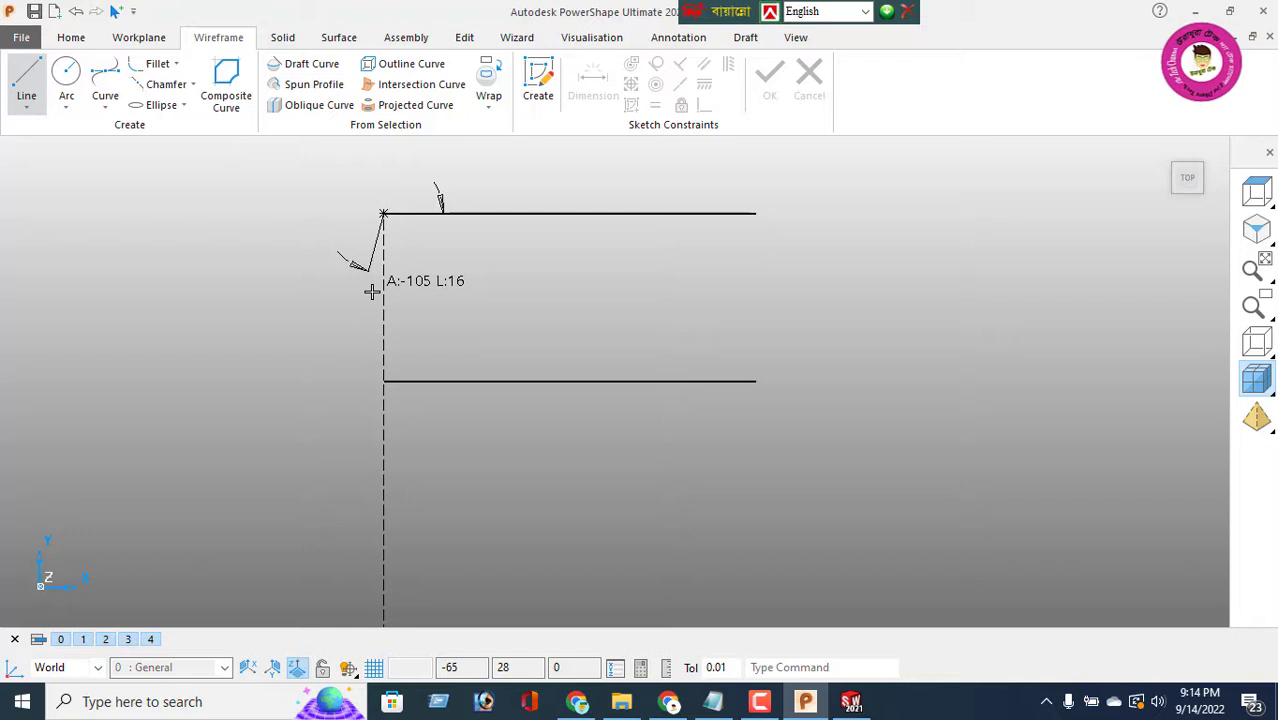
click(384, 383)
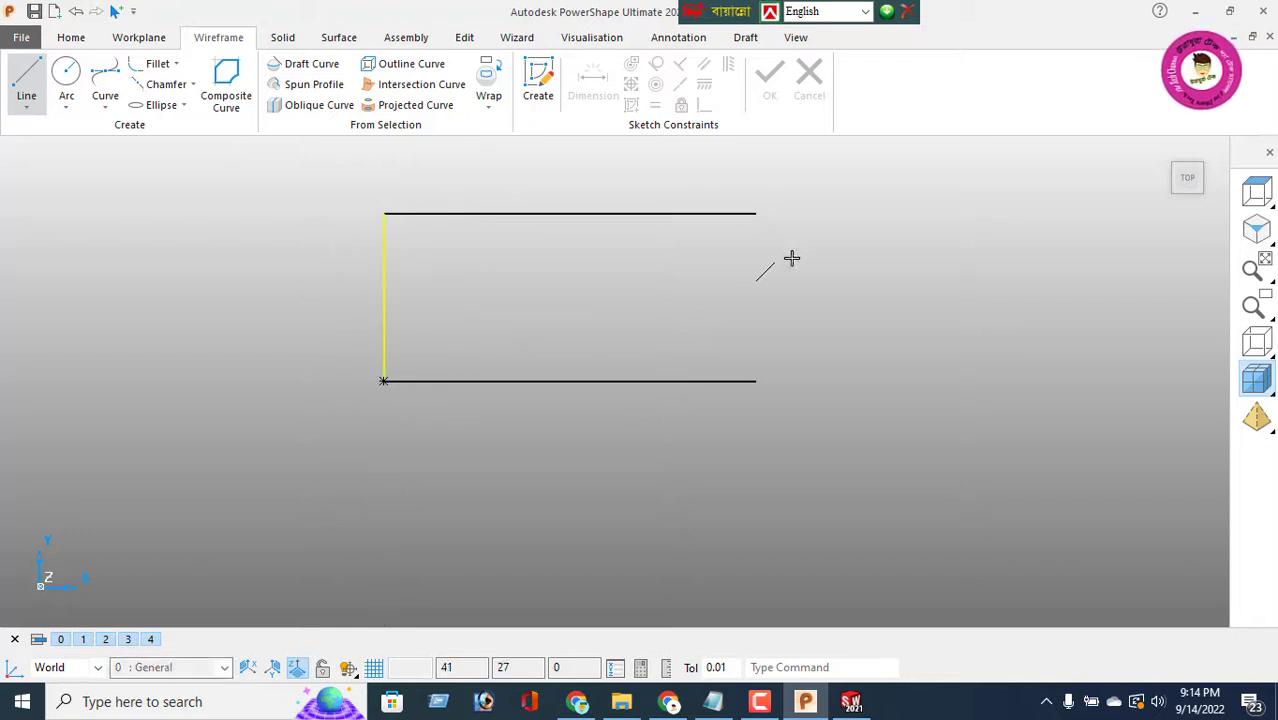
click(759, 215)
click(757, 381)
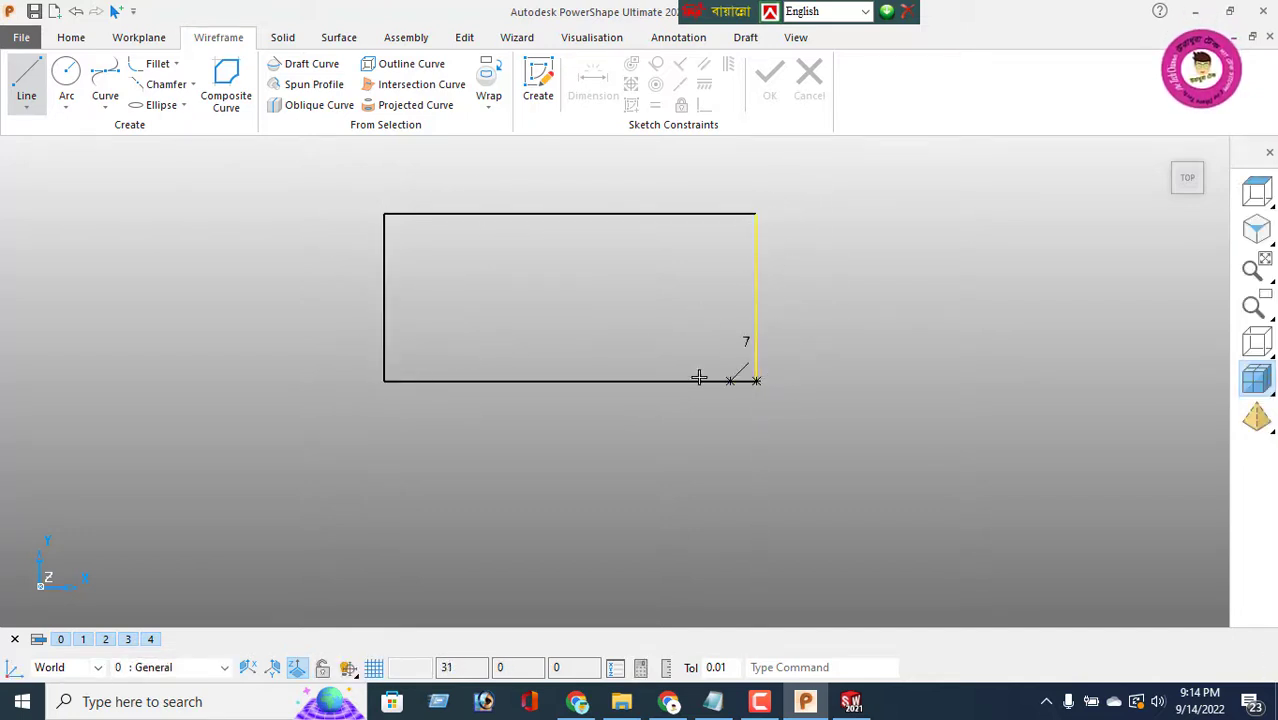
right_click(252, 213)
click(290, 222)
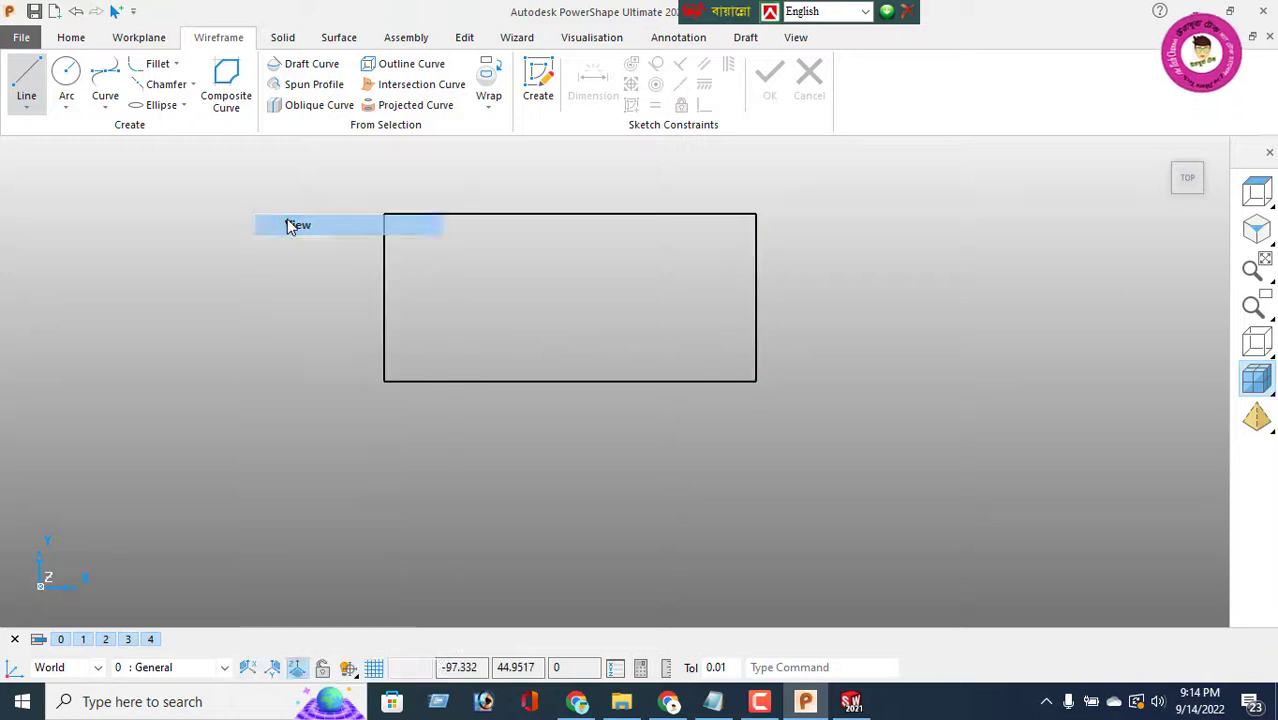
Step: Fillet the rectangle's lower right corner with a radius of 19 mm
click(156, 66)
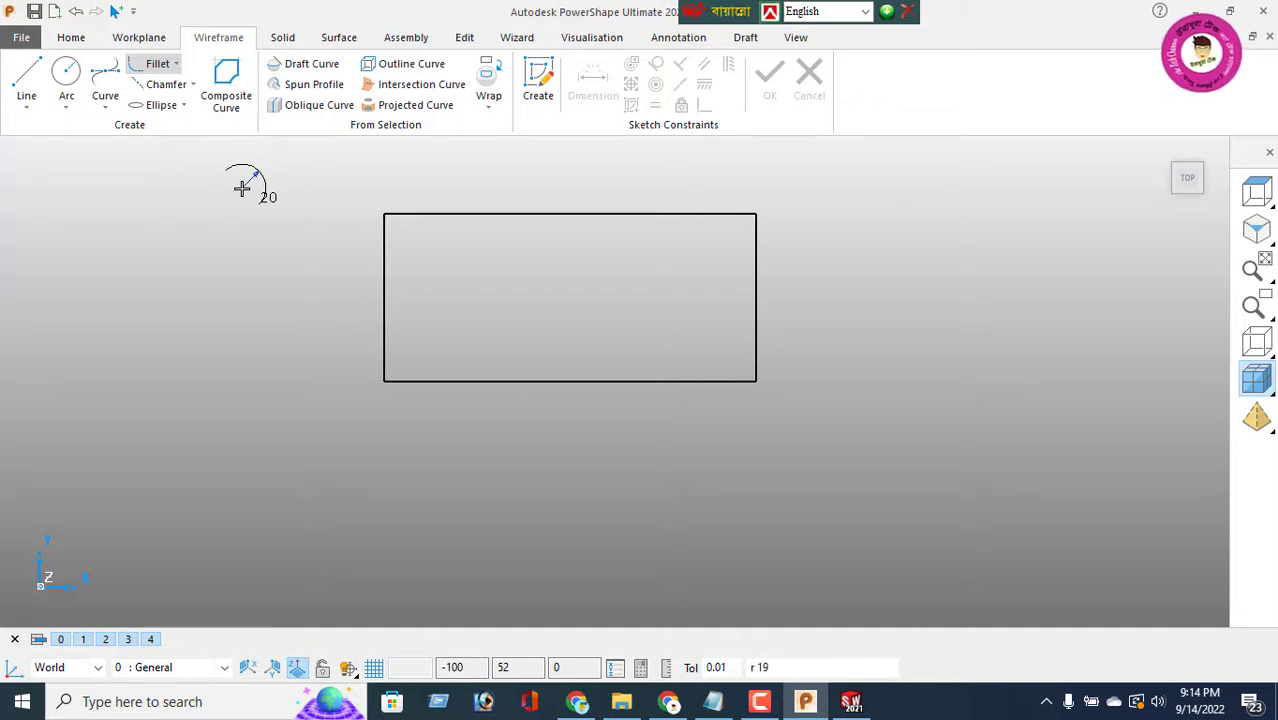
click(720, 379)
click(757, 347)
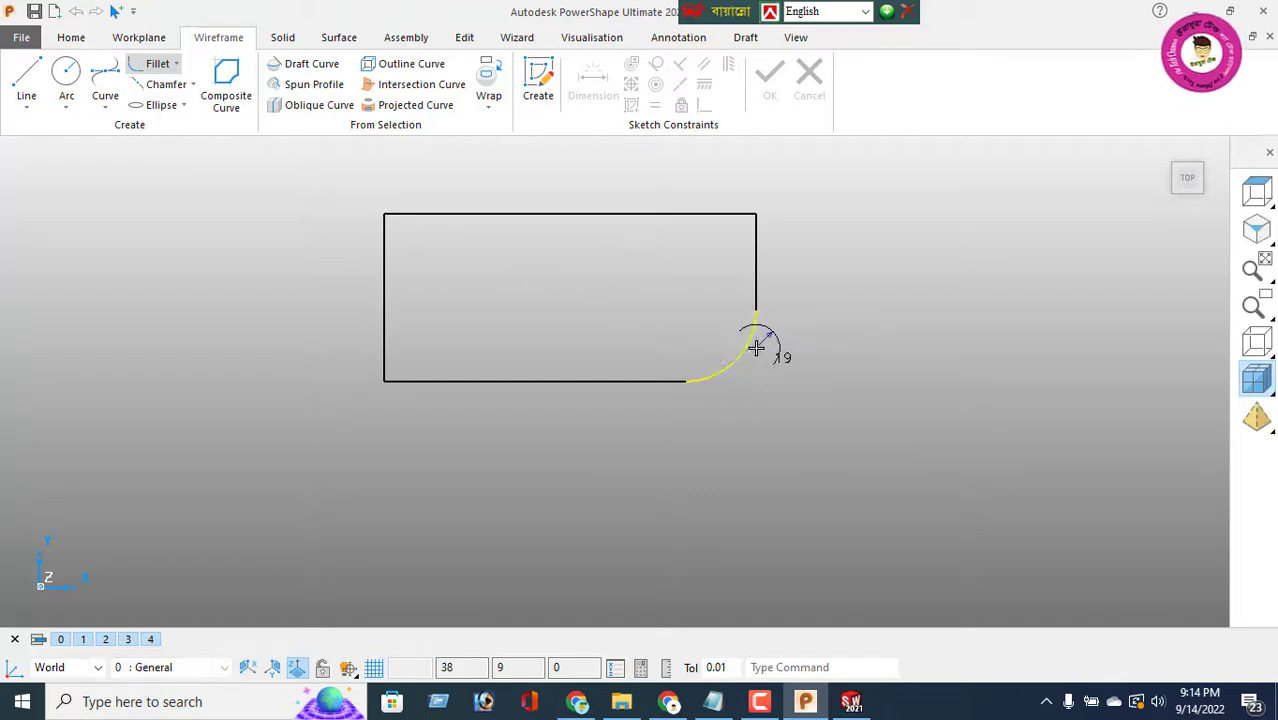
right_click(170, 216)
click(217, 233)
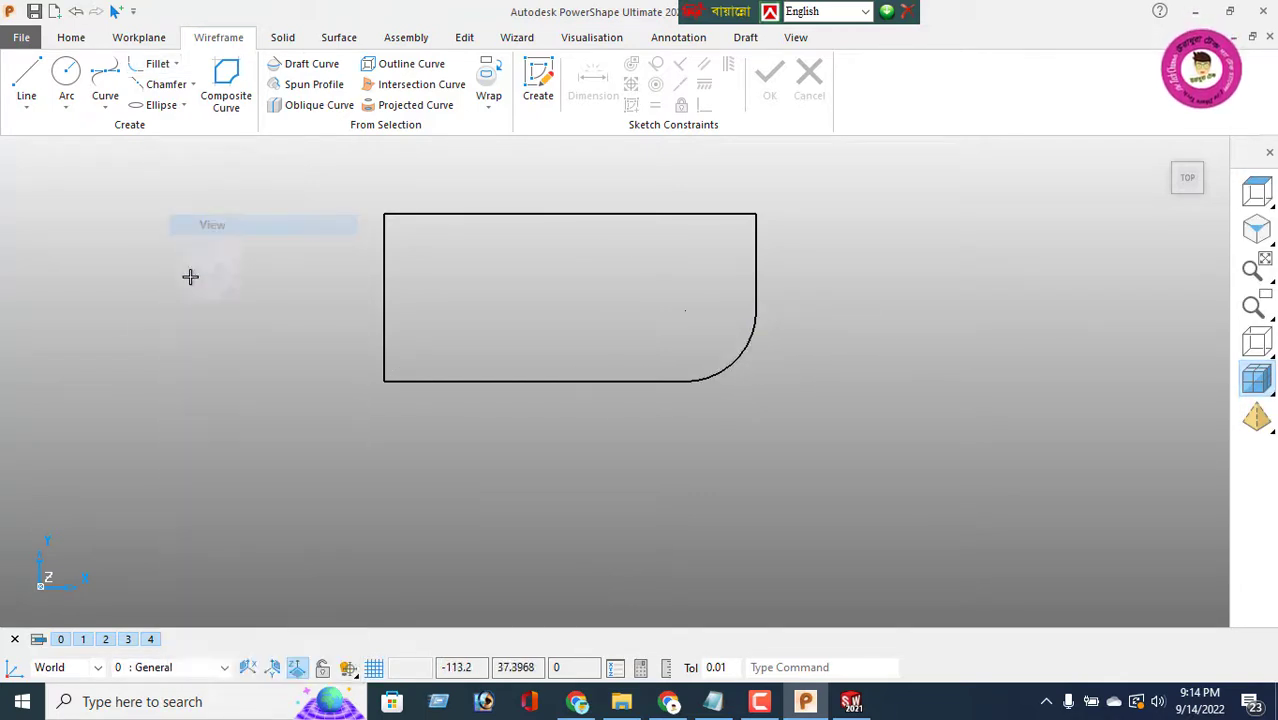
Step: Offset one copy of the rectangle's left vertical edge by 63 mm toward the filleted side
click(398, 310)
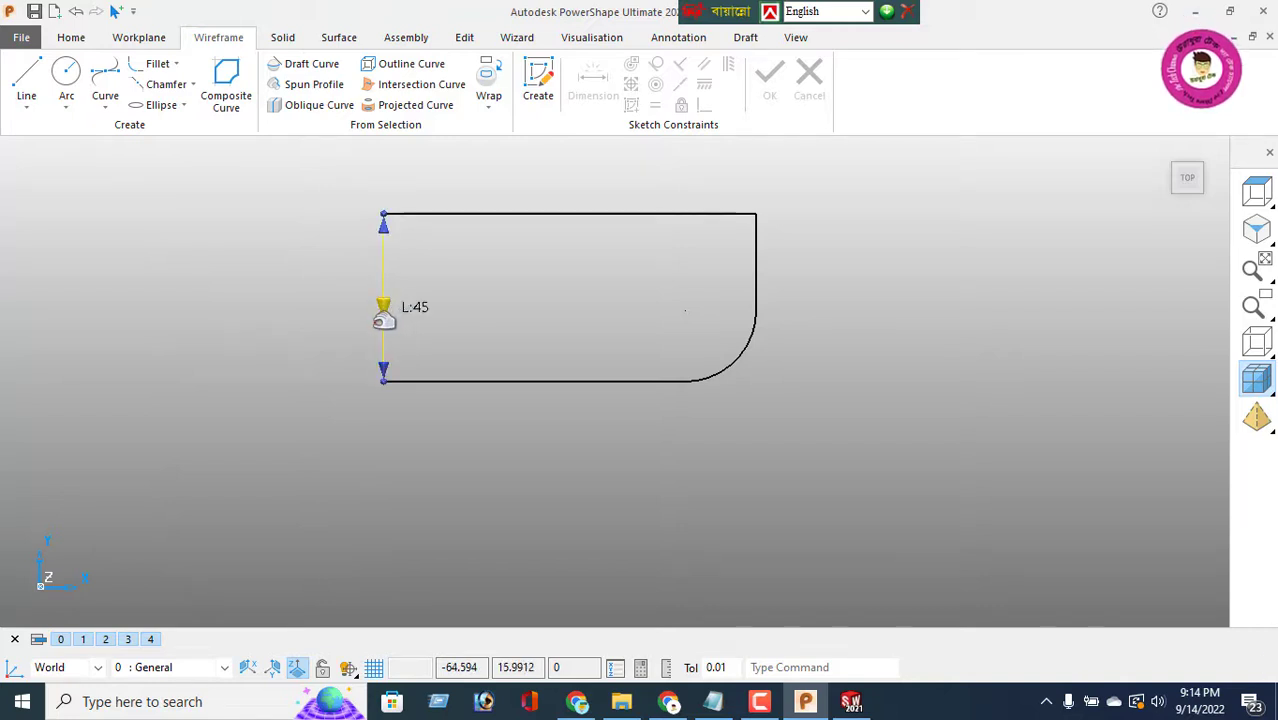
click(464, 39)
click(228, 85)
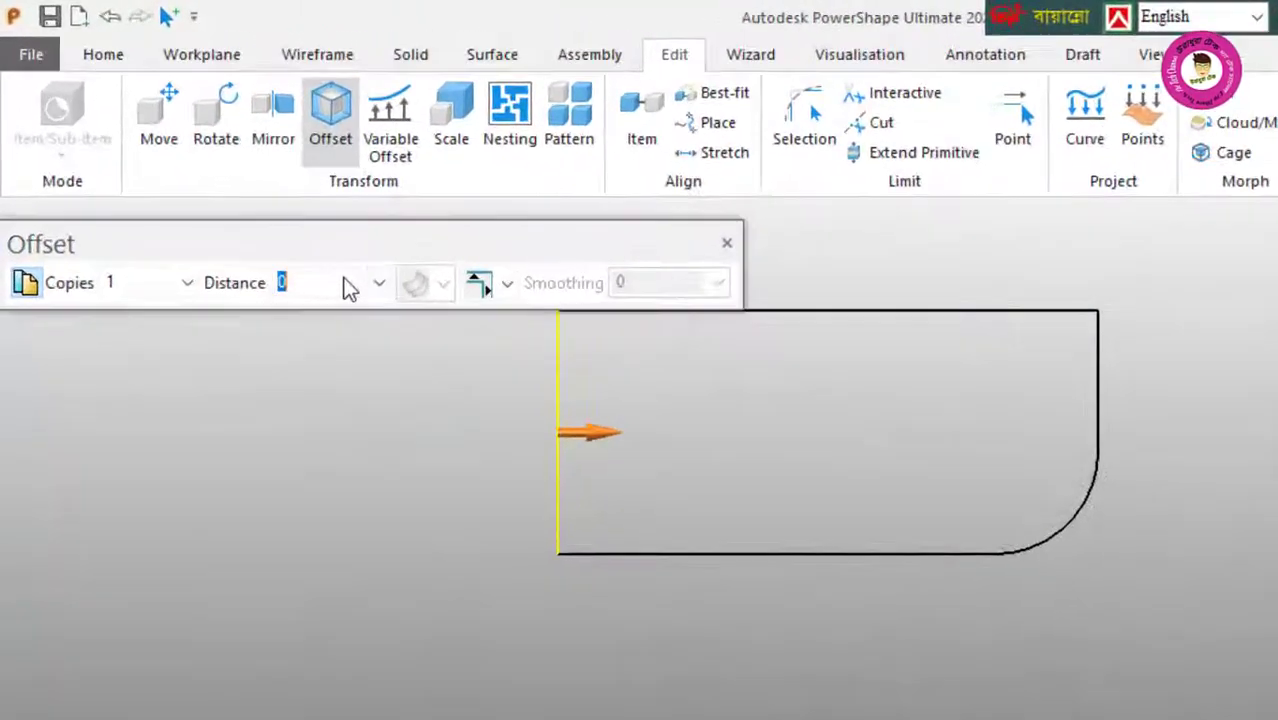
text(63)
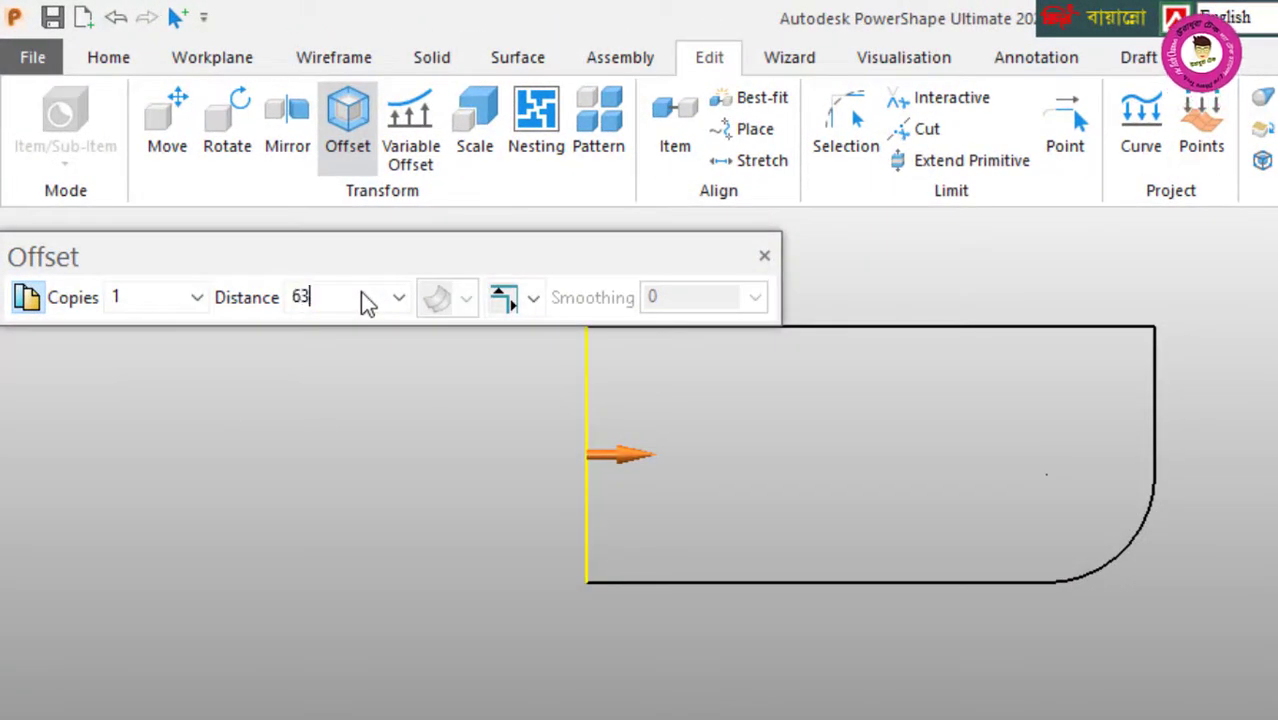
key(Return)
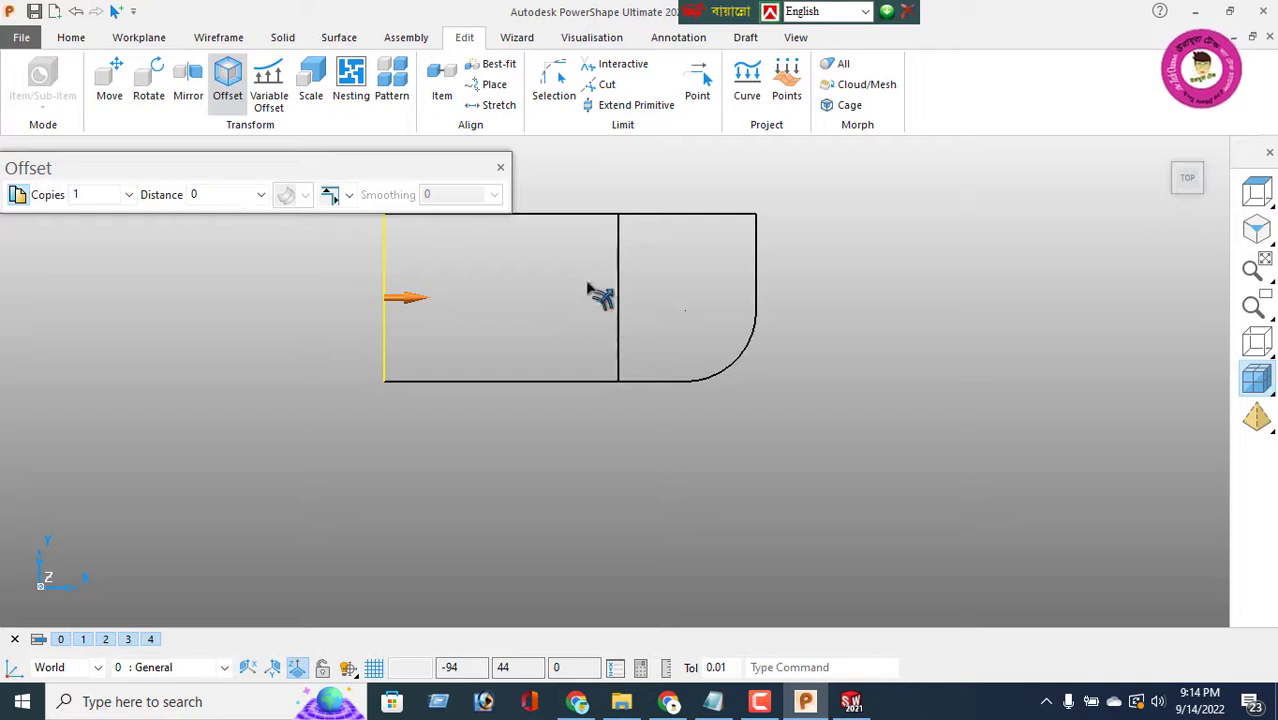
click(501, 168)
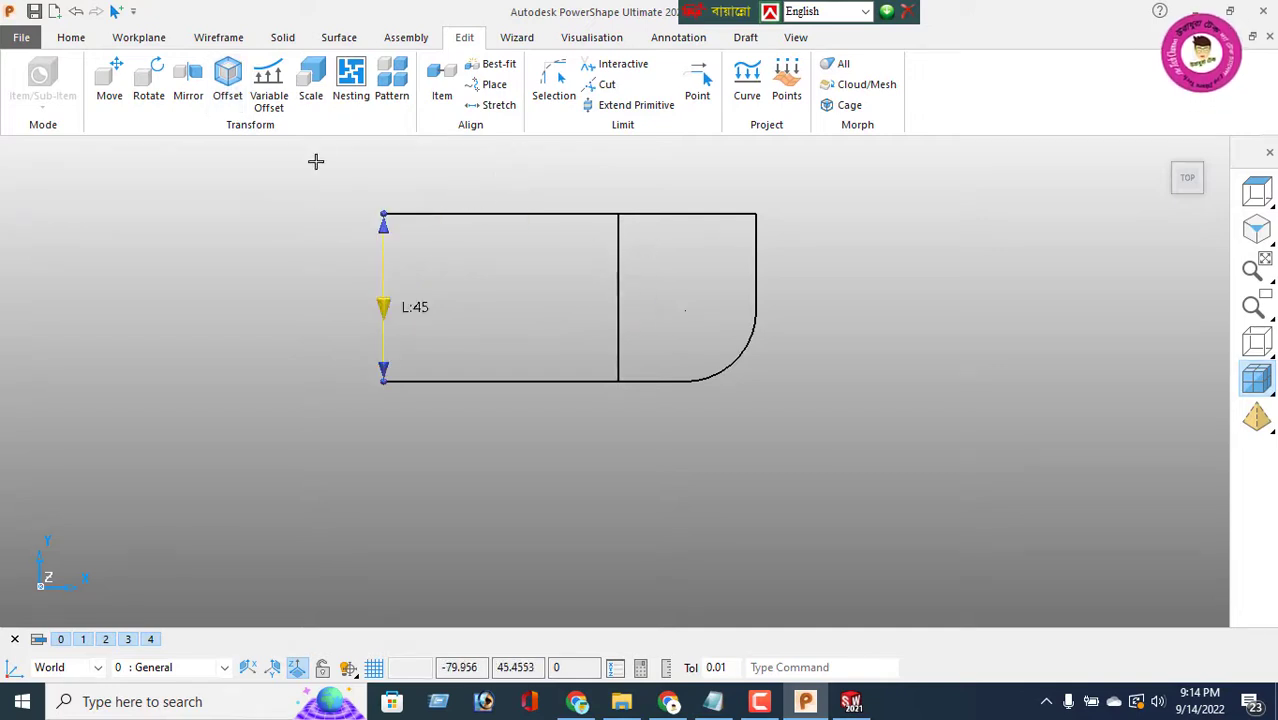
Step: Create a closed composite curve around the outer outline of the plate, following the filleted corner and leaving out the inner offset line
click(215, 38)
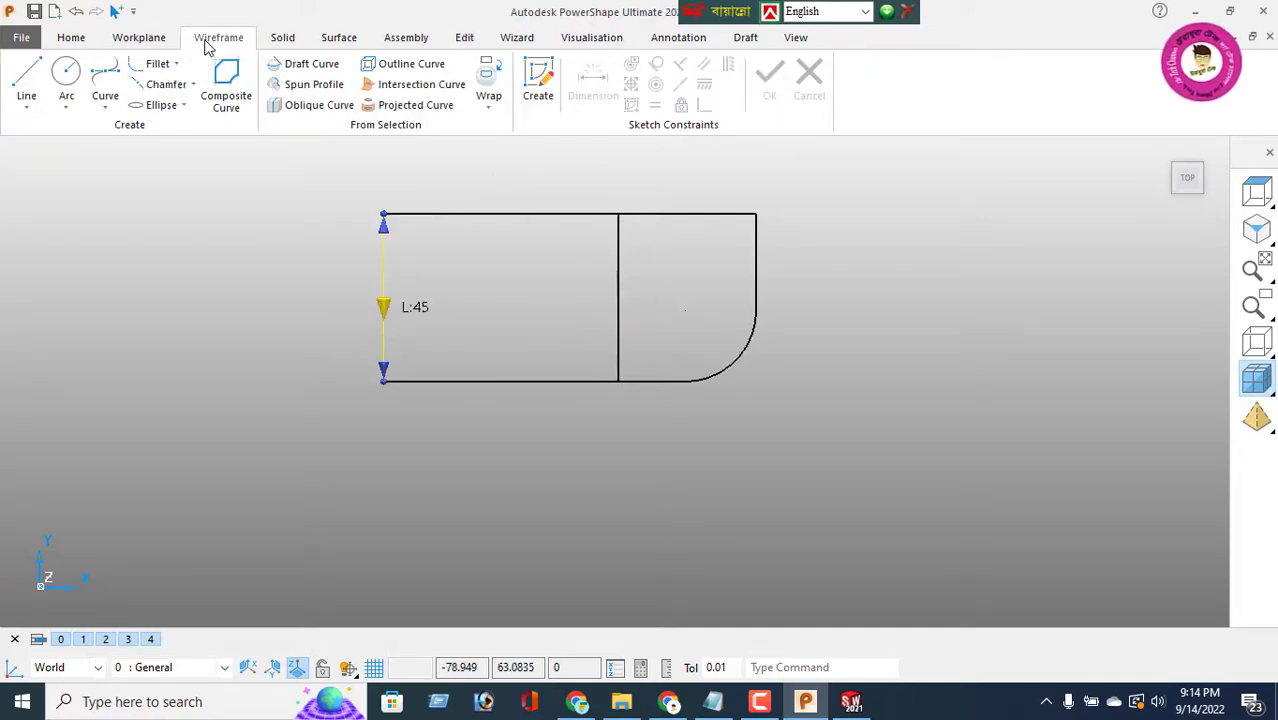
click(228, 86)
click(474, 215)
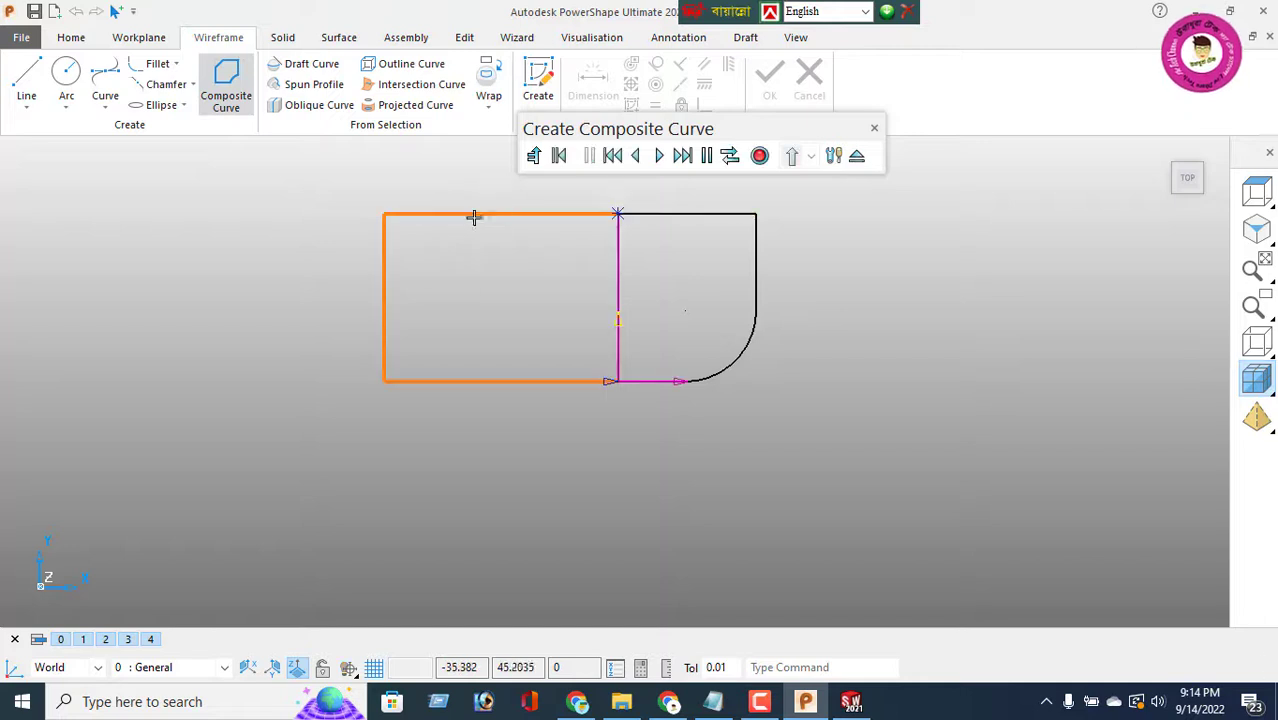
click(670, 381)
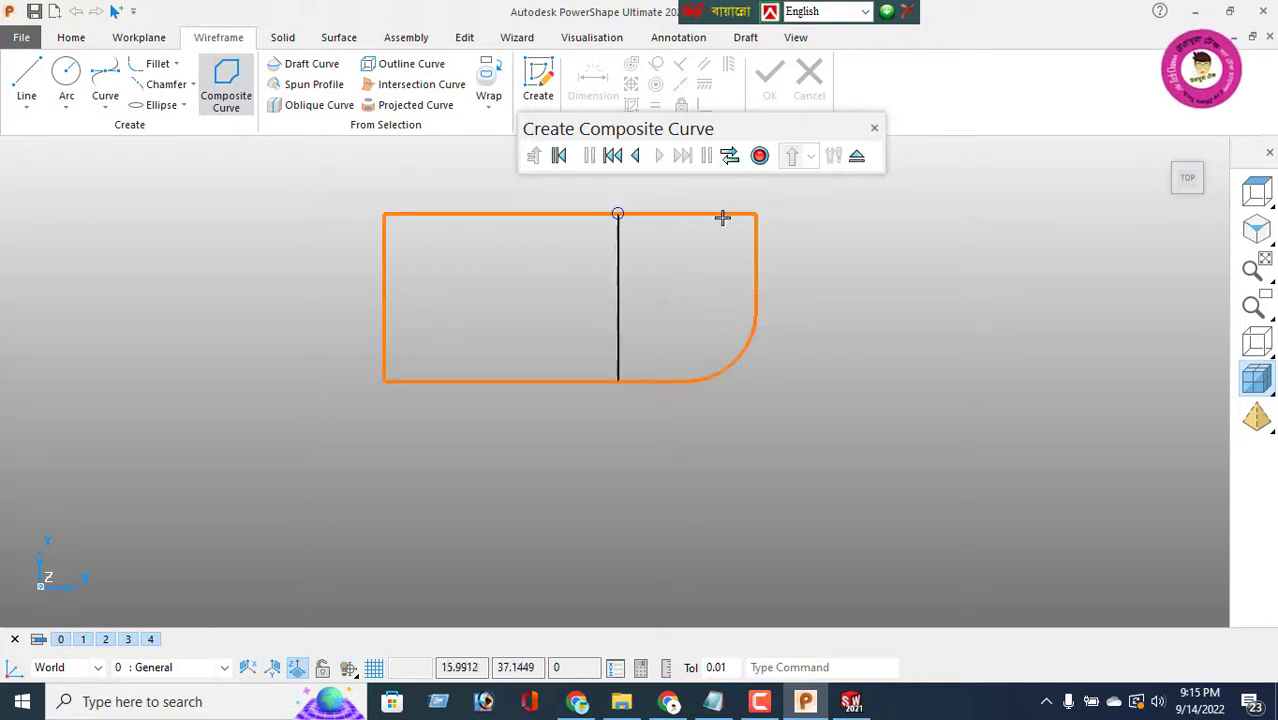
click(760, 156)
click(856, 158)
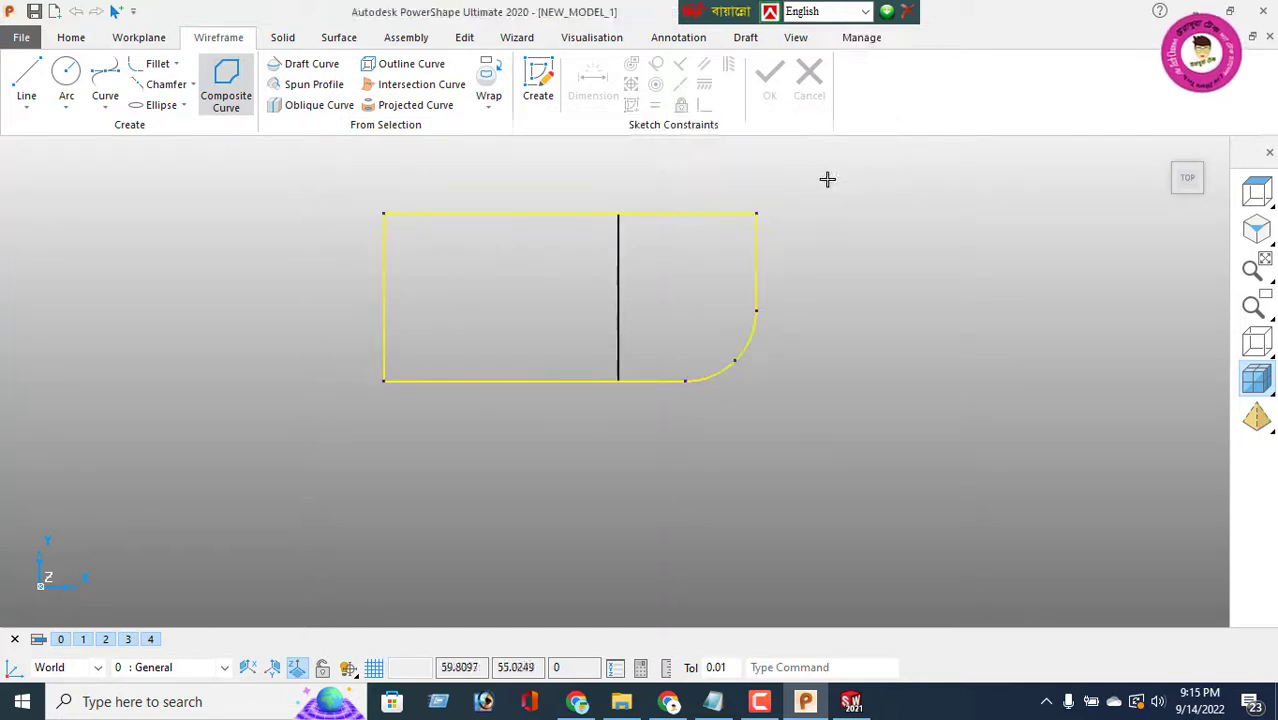
Step: Extrude the closed outline into a solid base plate with a Direction 1 length of 19 mm upward
click(284, 38)
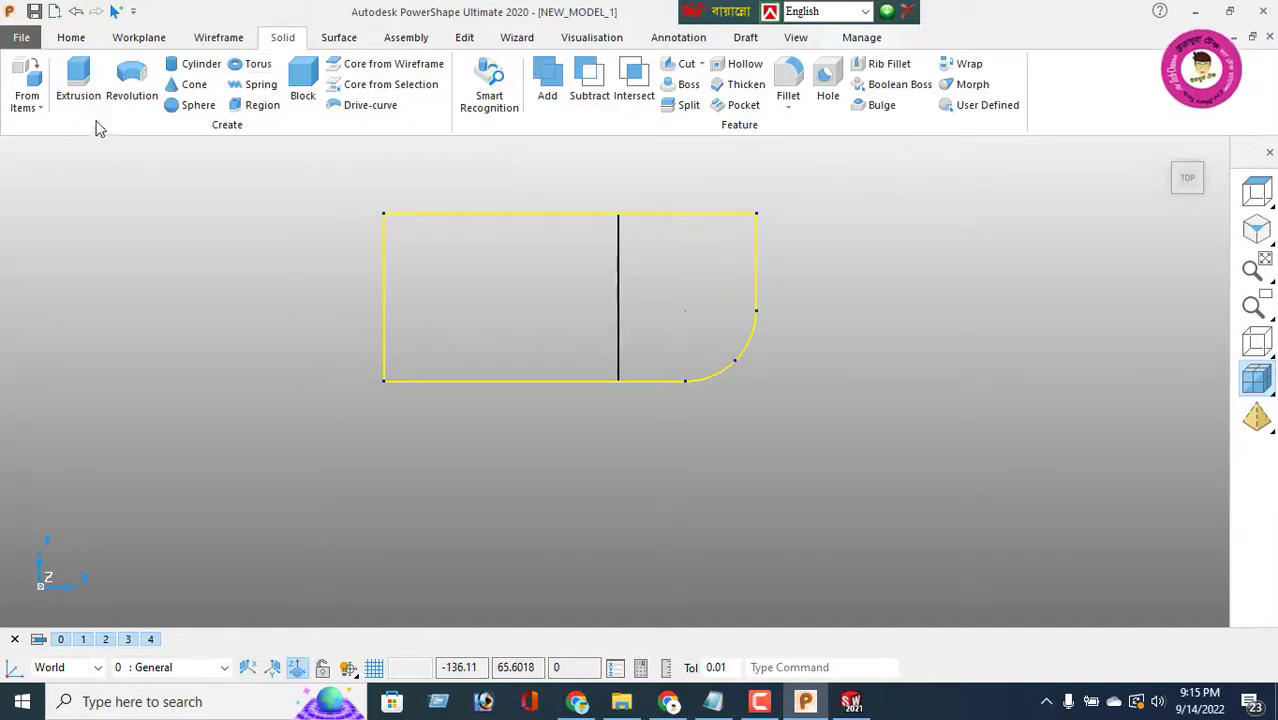
click(82, 90)
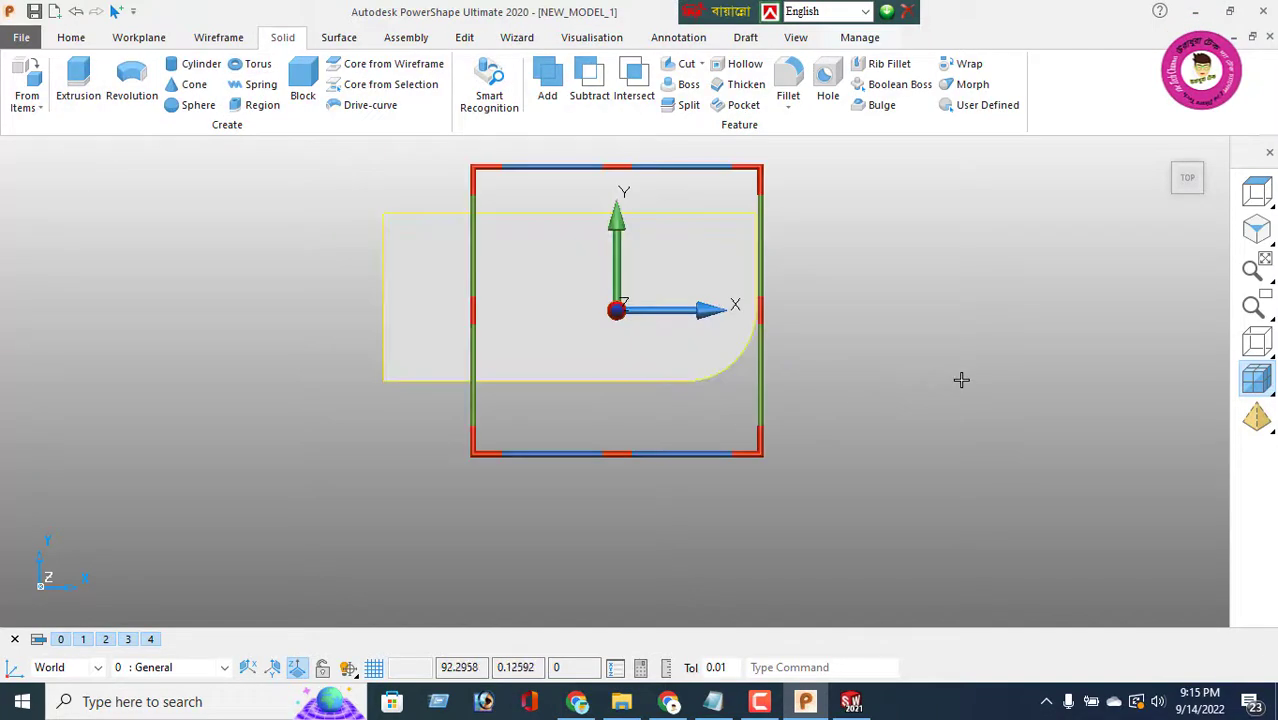
click(1257, 229)
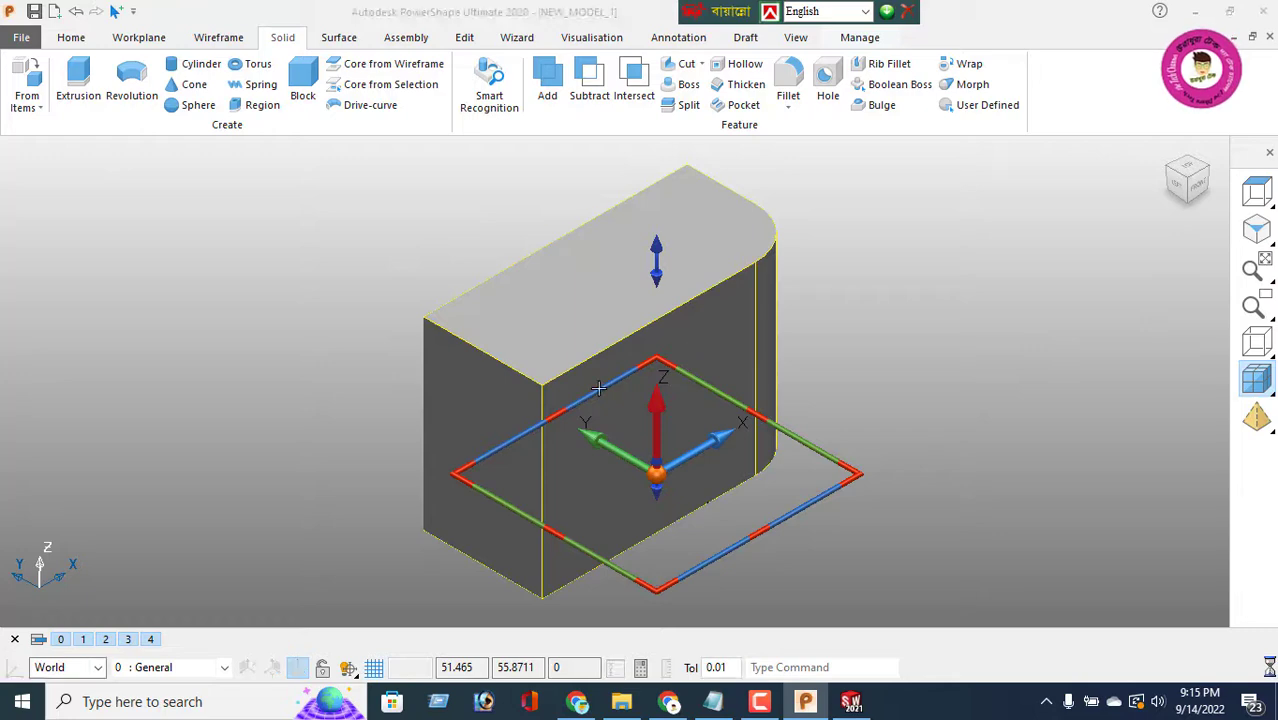
double_click(599, 388)
click(185, 222)
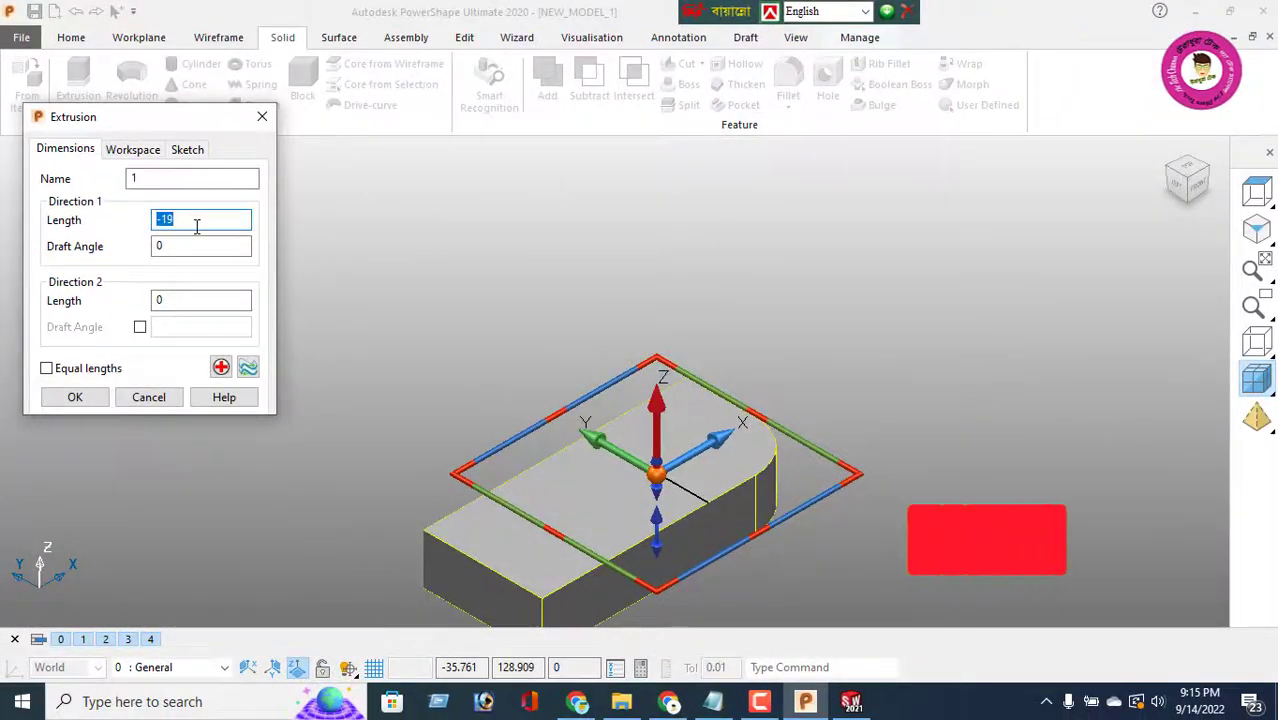
text(1)
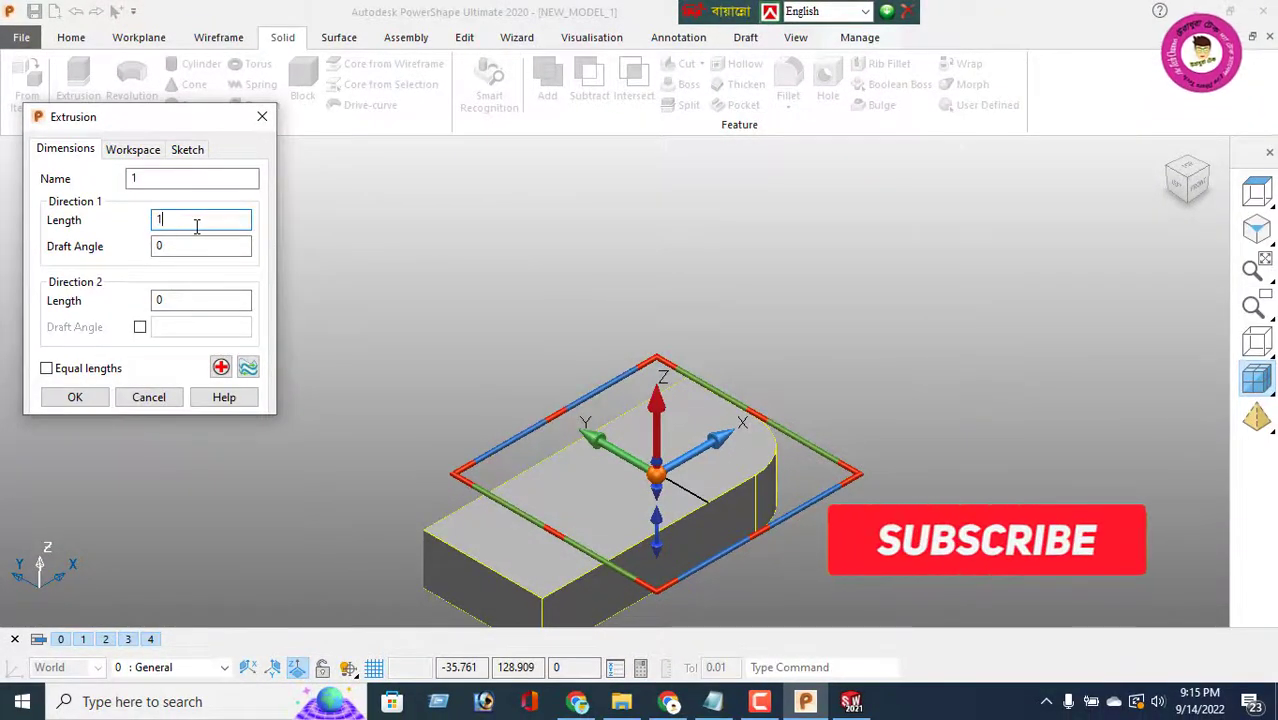
key(Return)
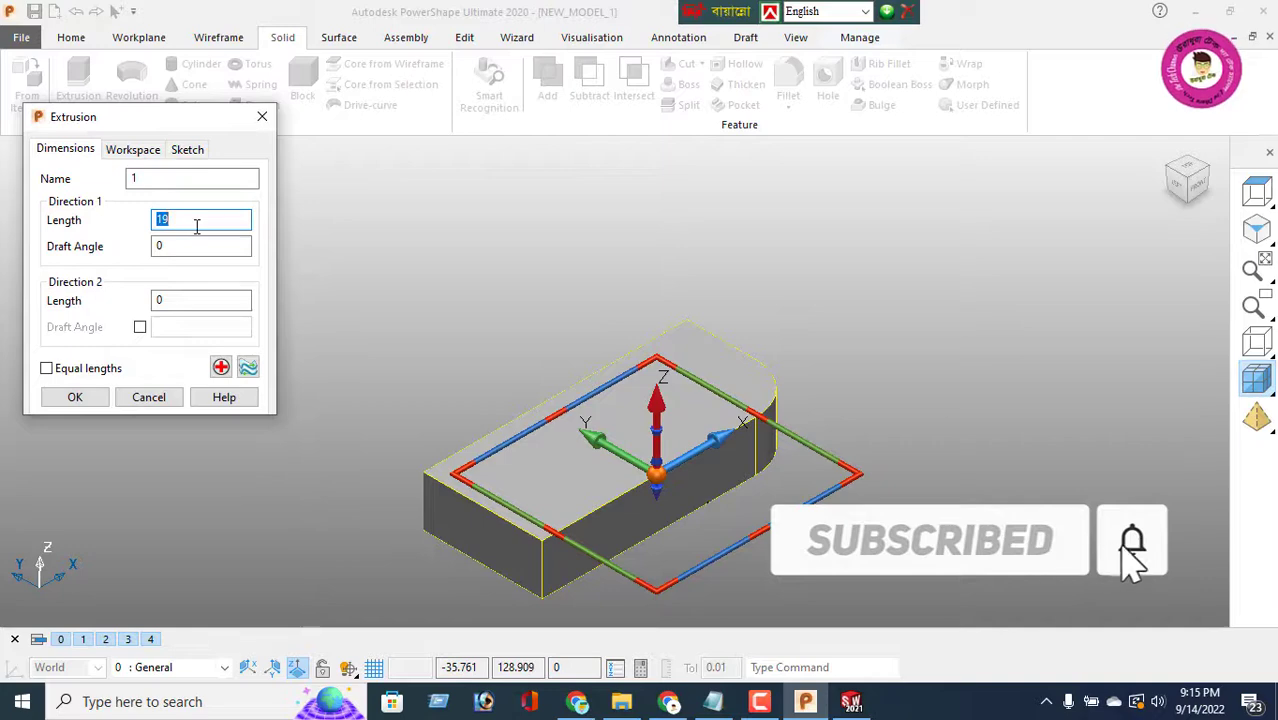
click(75, 397)
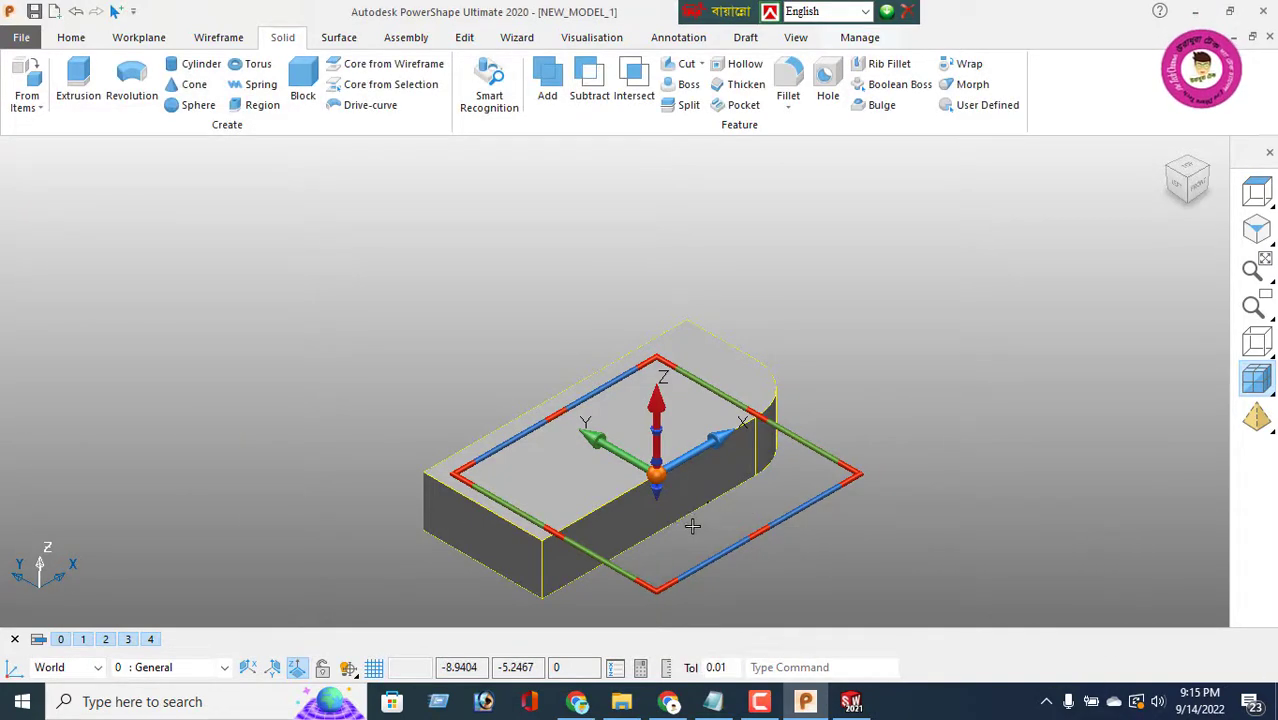
Step: Show the model in wireframe and draw a line from the plate's lower front corner up to the mid-point of its vertical edge
middle_drag(692, 526, 556, 470)
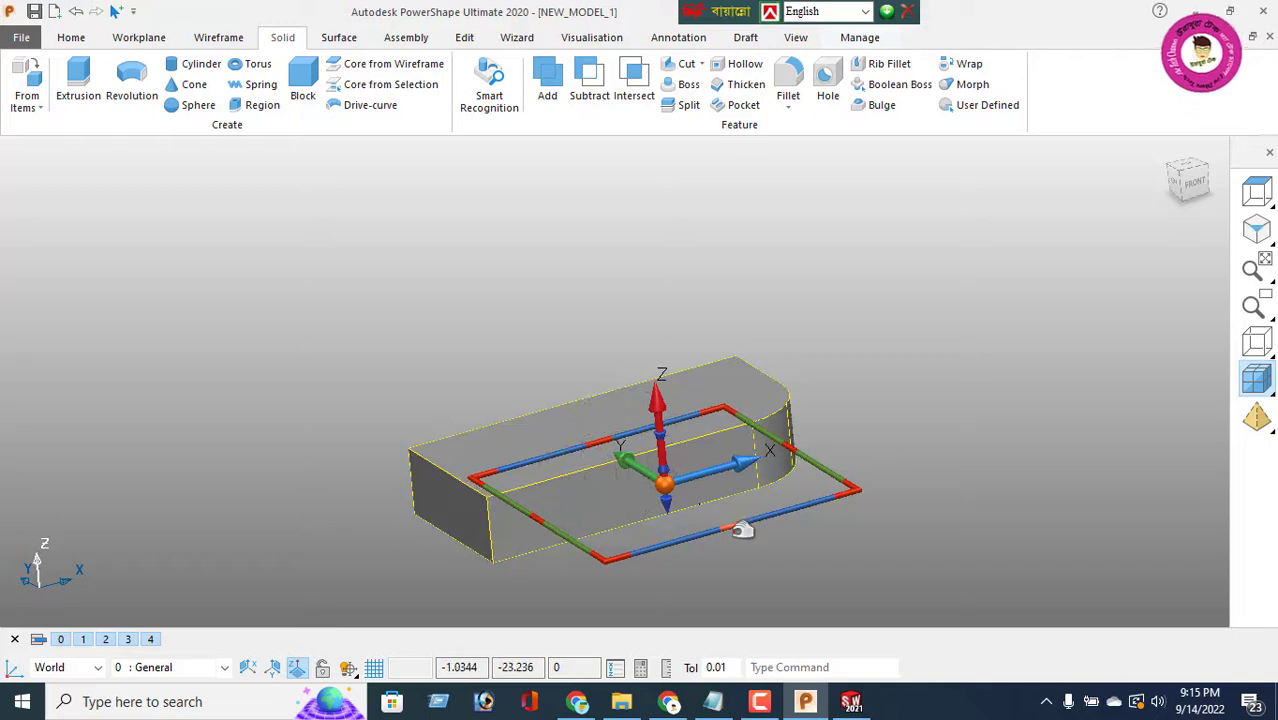
click(1256, 340)
middle_drag(790, 520, 708, 522)
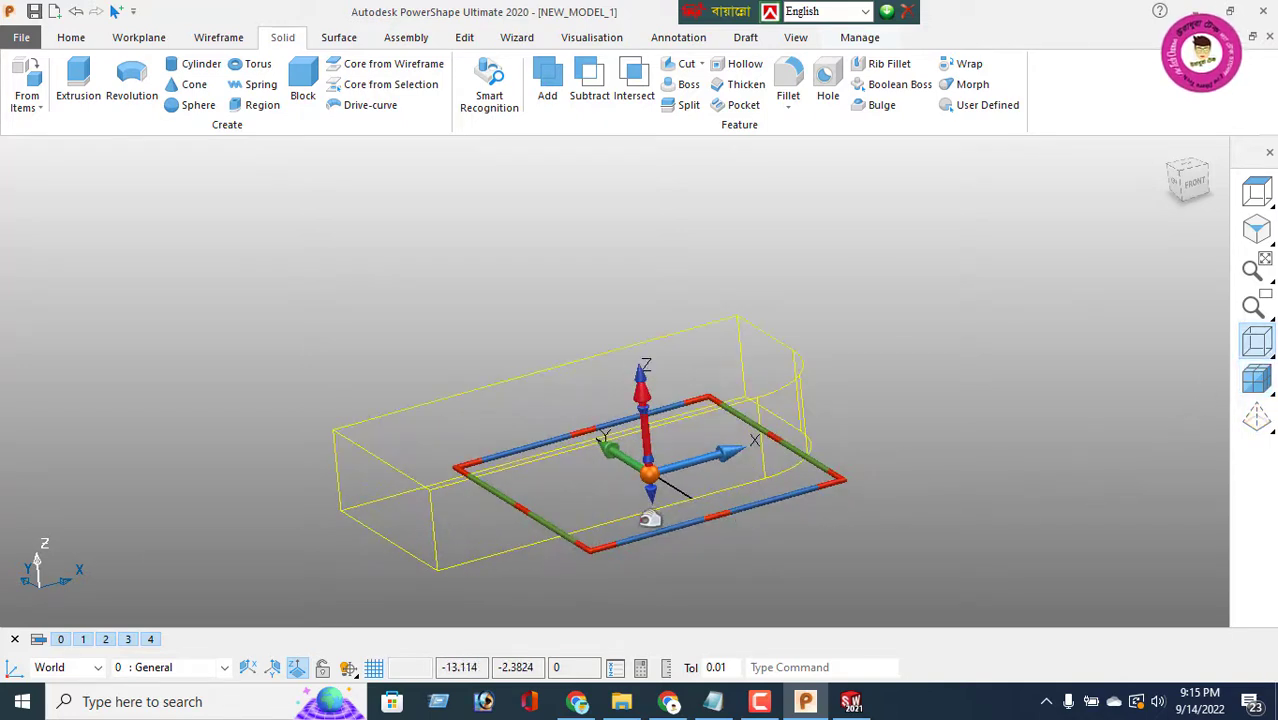
click(217, 38)
click(26, 80)
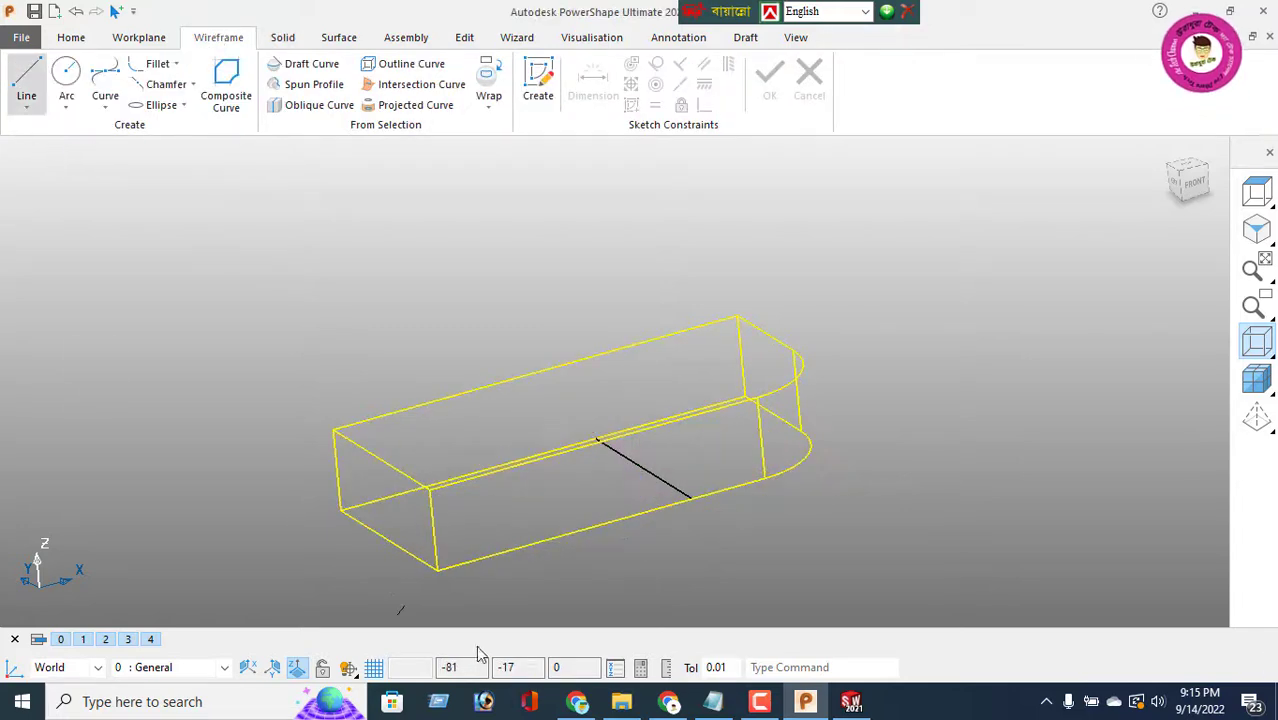
click(436, 570)
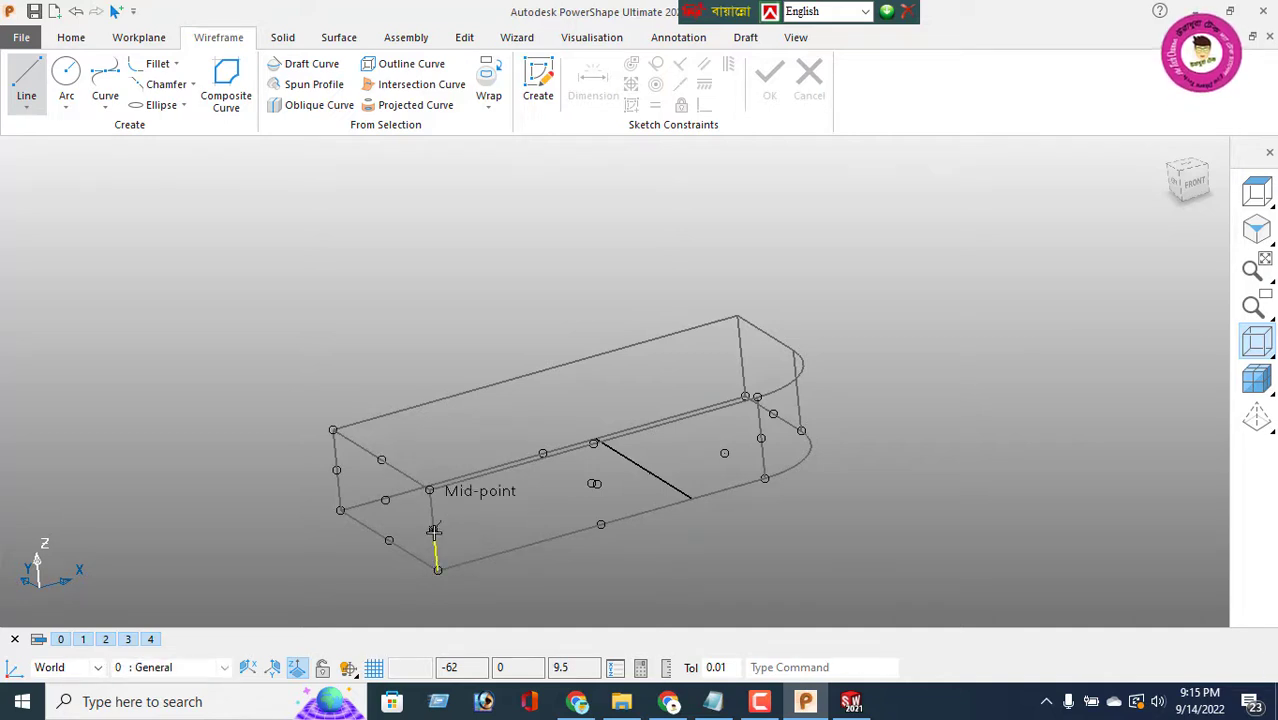
right_click(406, 292)
click(447, 230)
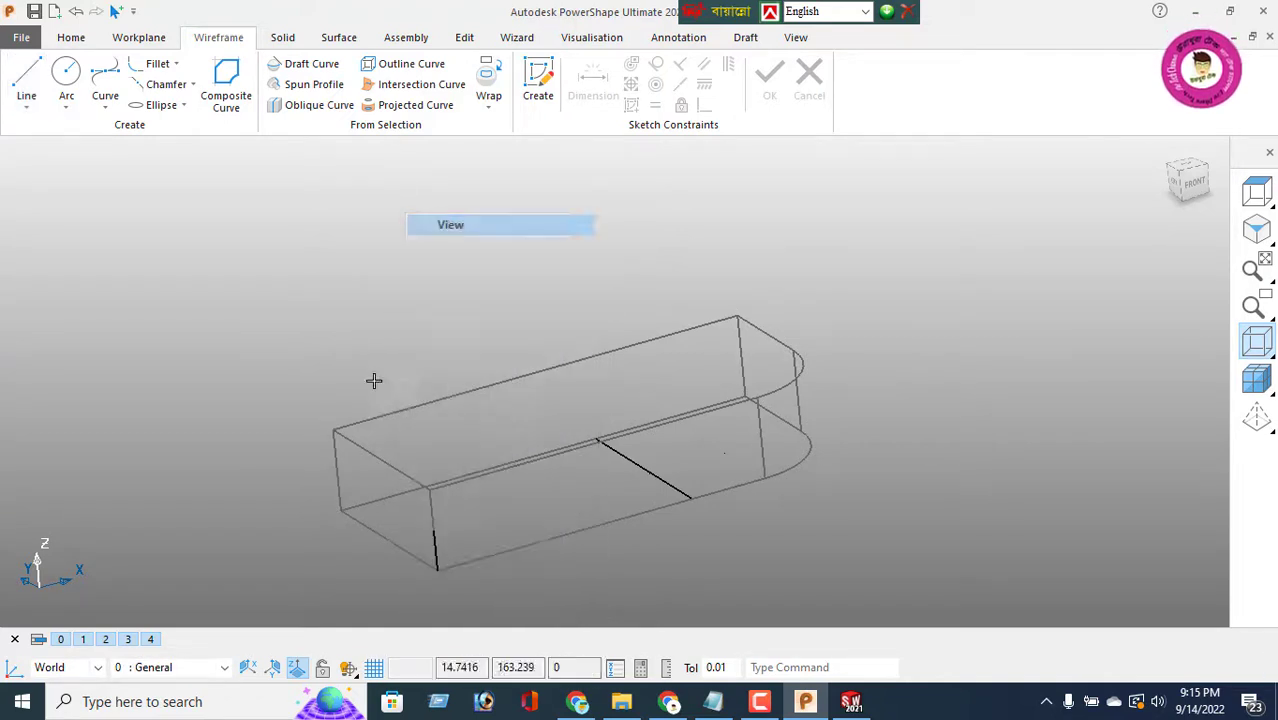
Step: Set the length of the short vertical line at the plate's front corner to 6 mm
double_click(435, 550)
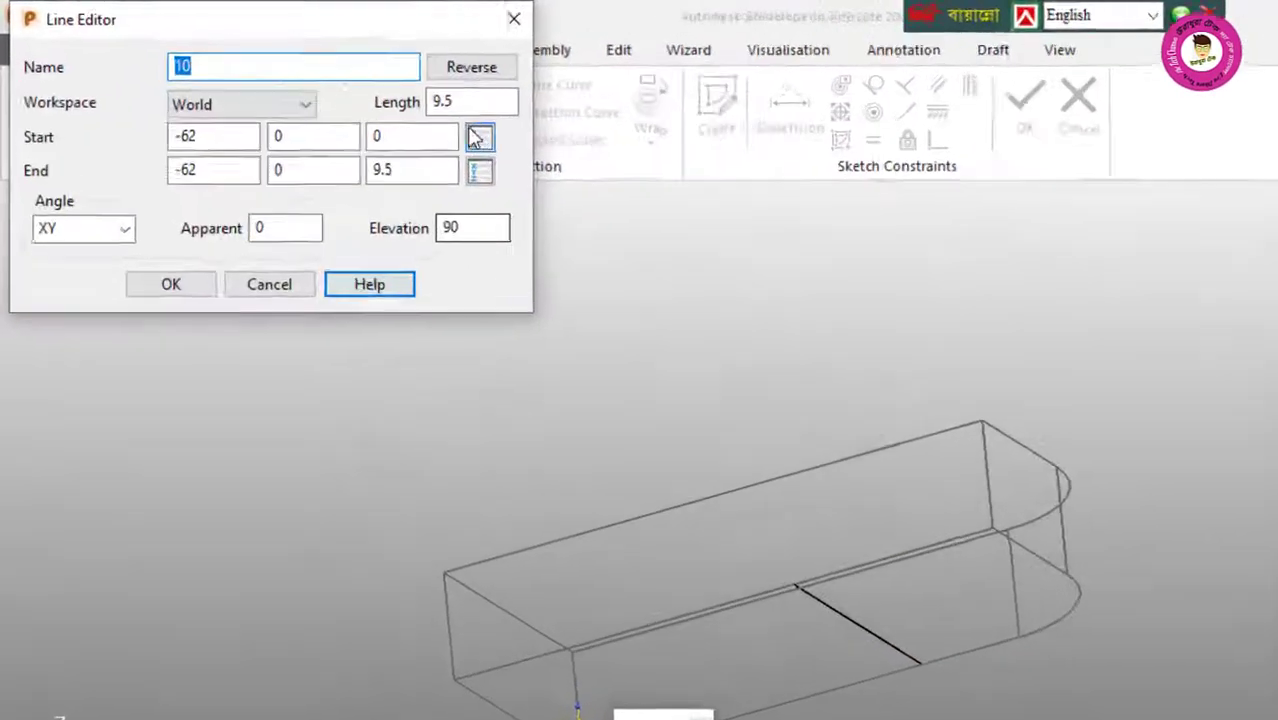
click(344, 78)
double_click(588, 136)
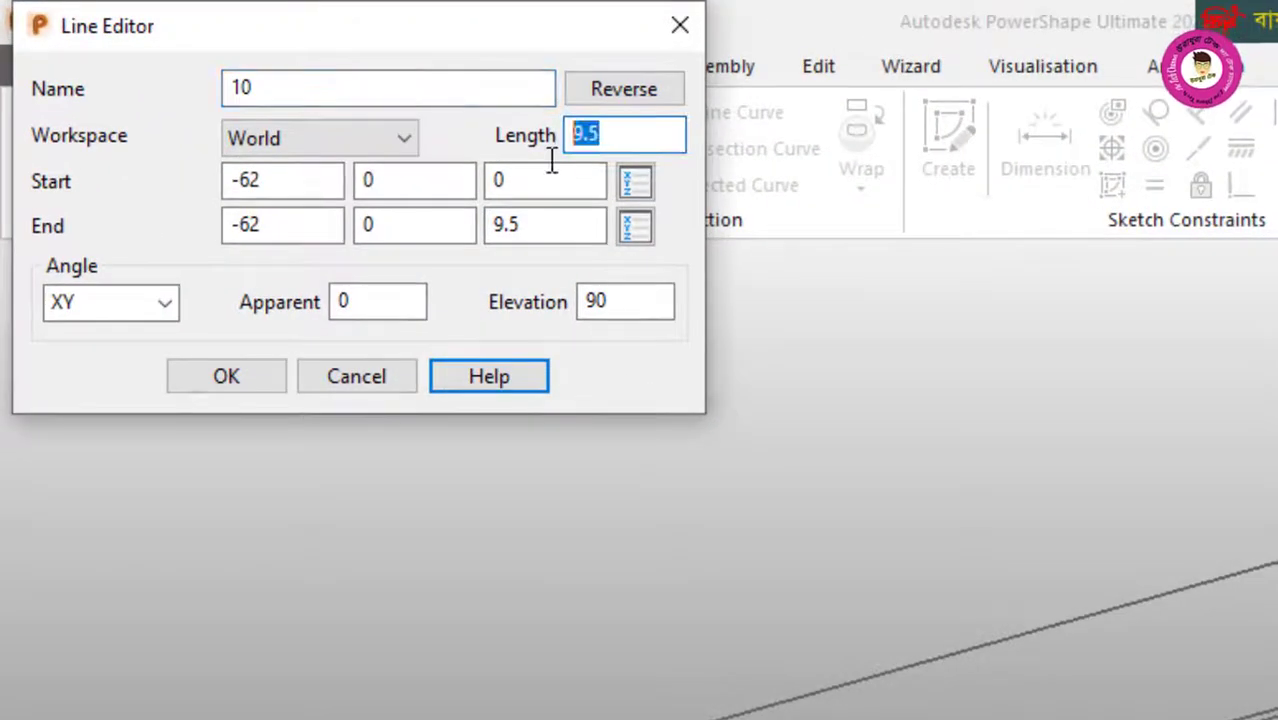
text(6)
key(Return)
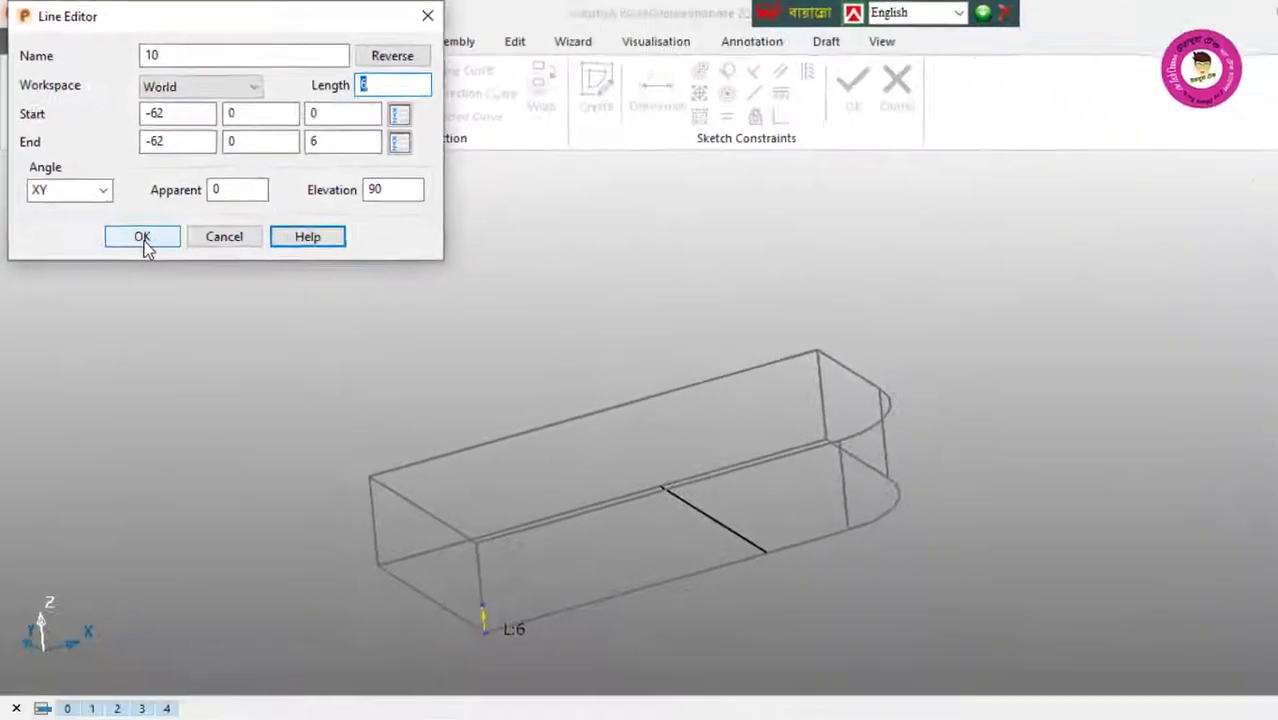
click(226, 376)
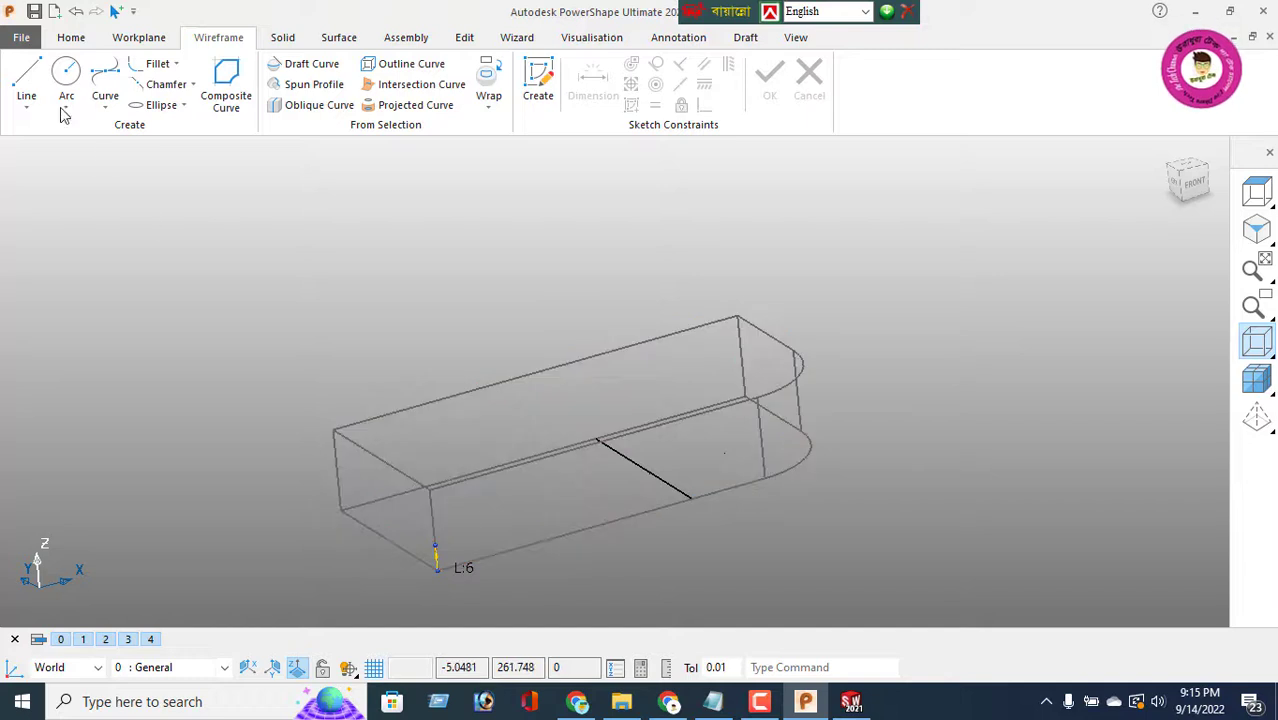
Step: Draw a line about 69 mm long along X from the upper end of the 6 mm line, passing the offset line
click(26, 80)
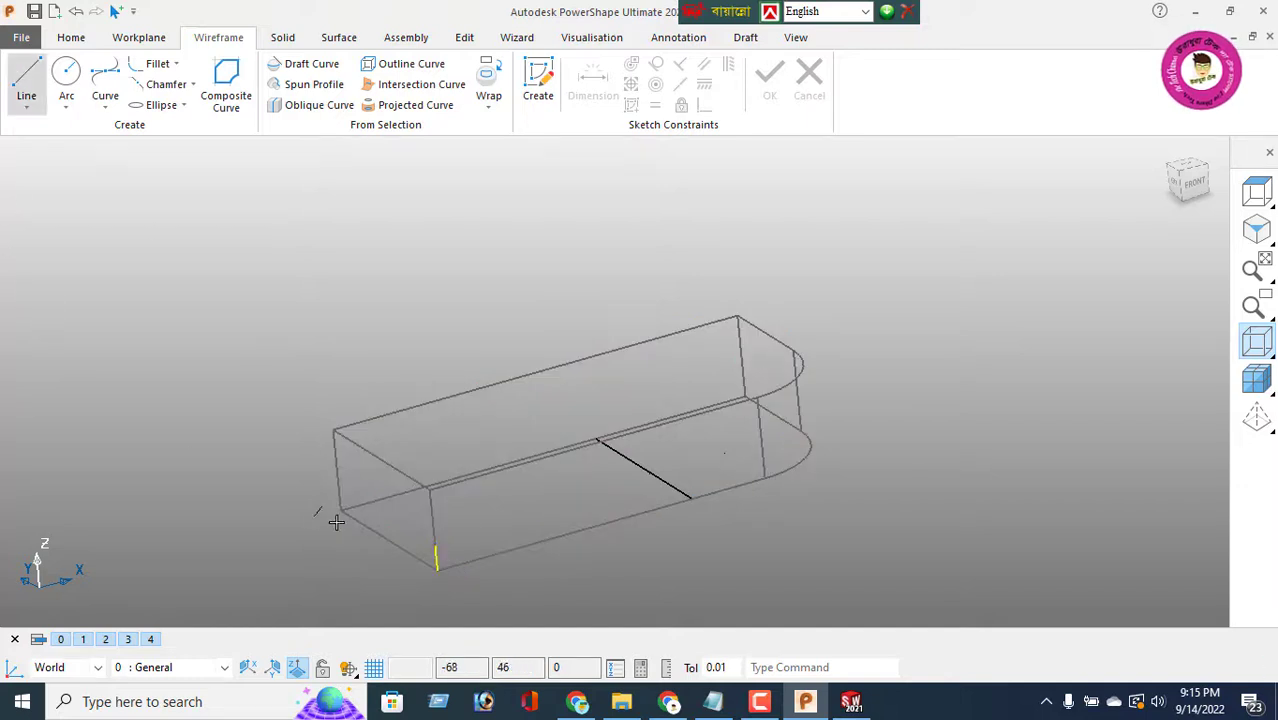
click(434, 545)
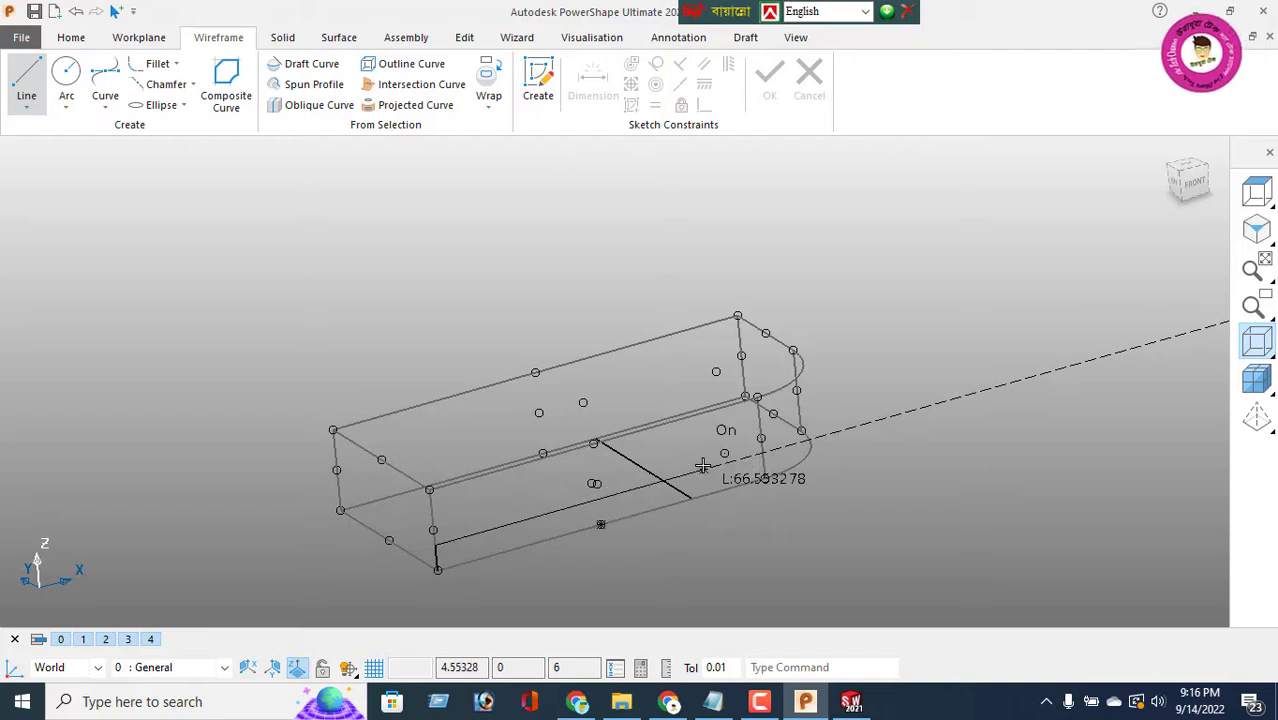
click(711, 467)
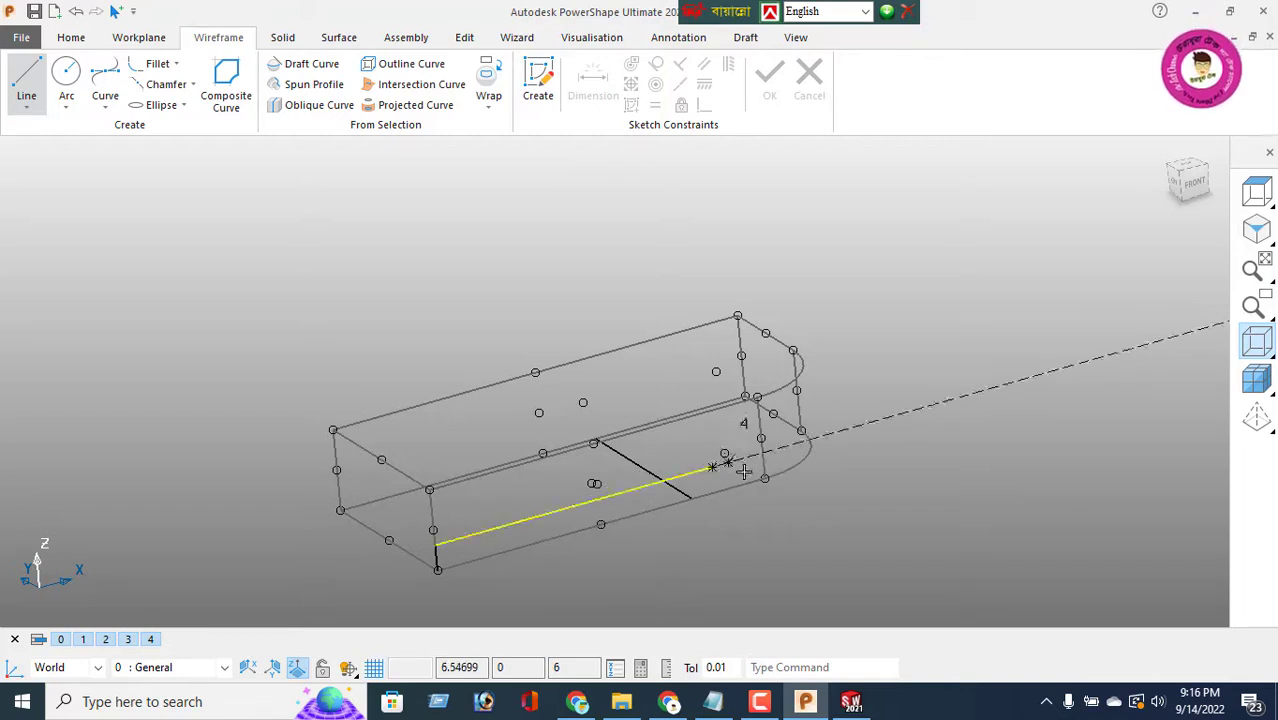
Step: Draw a vertical line from the front end of the offset line up past the plate's top face, working in the front view
click(691, 497)
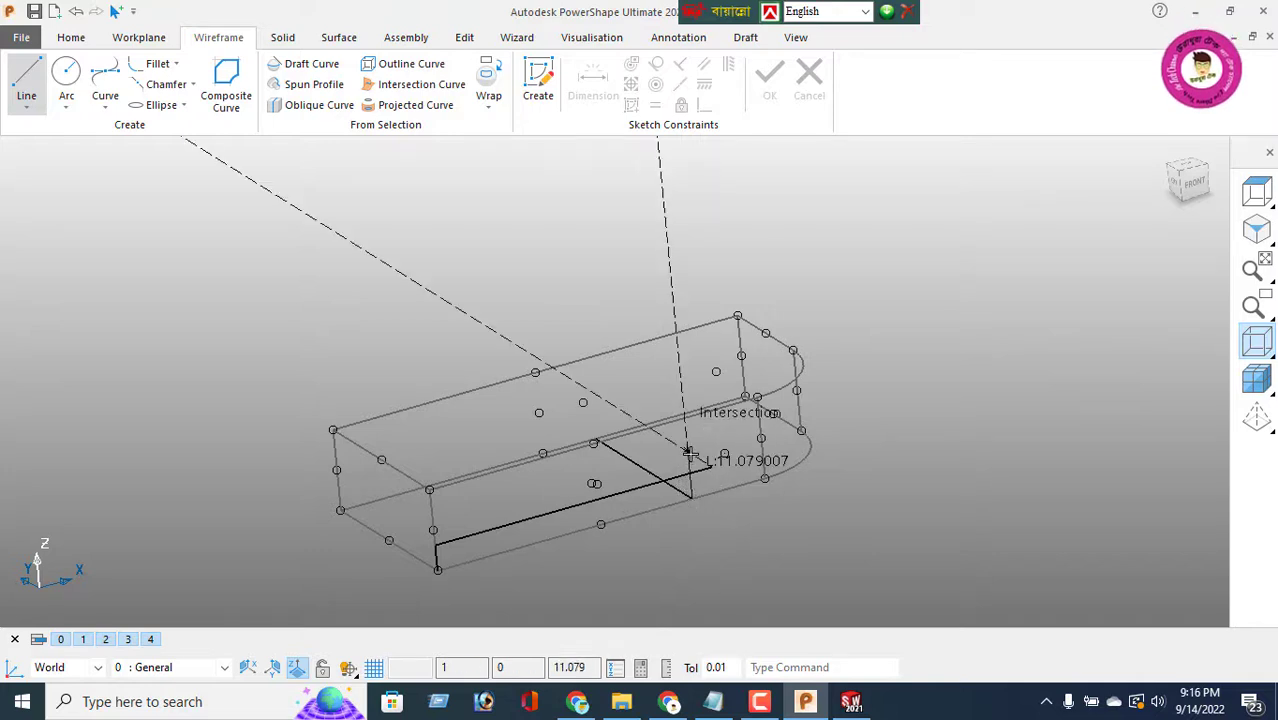
click(1196, 183)
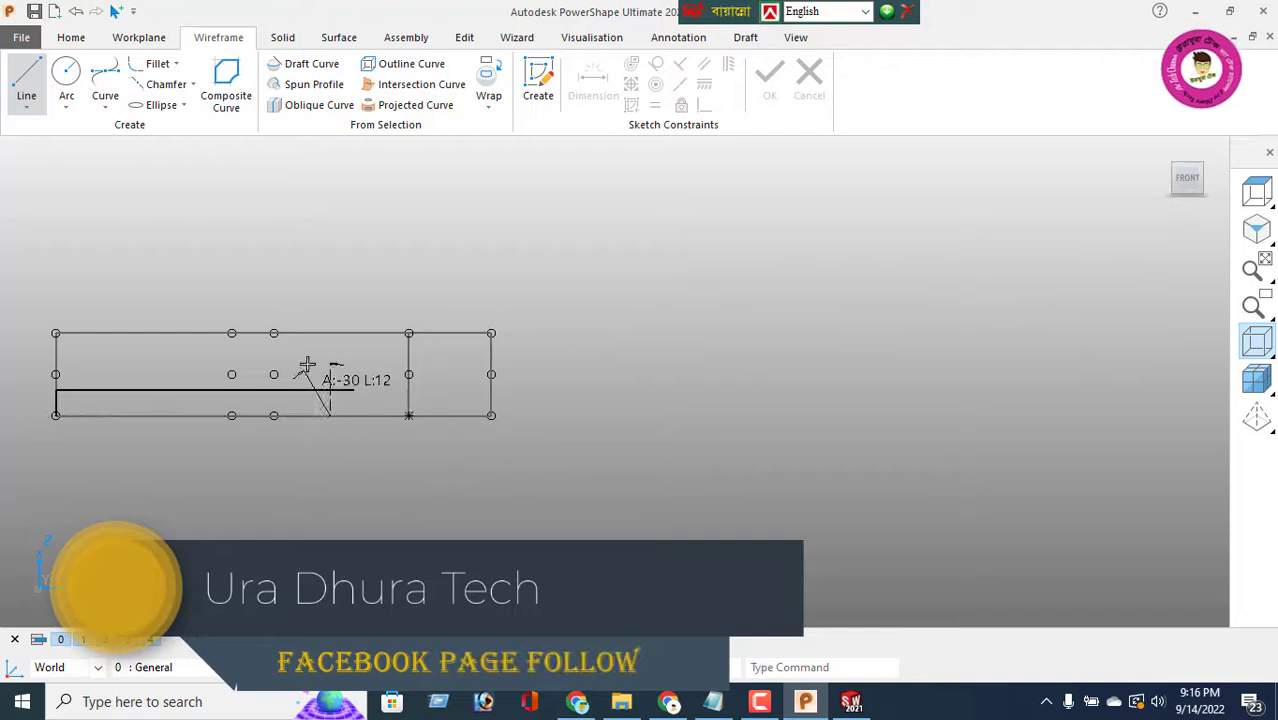
click(331, 304)
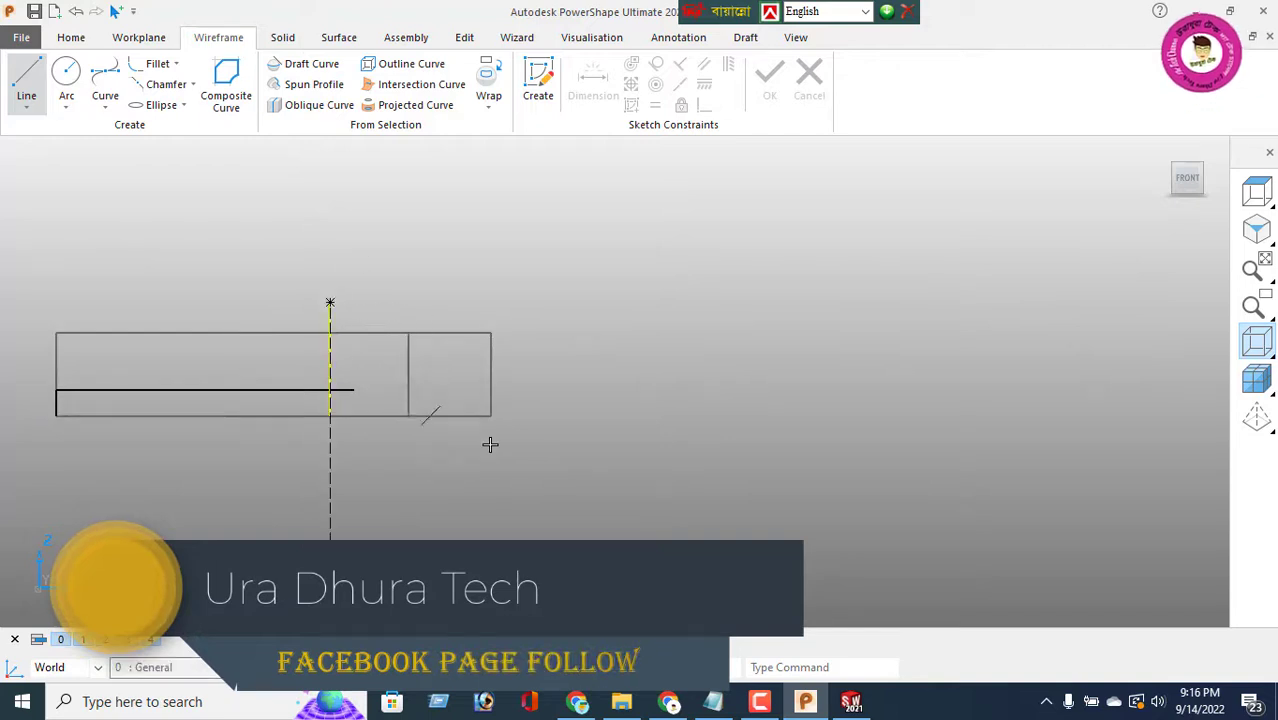
click(1263, 229)
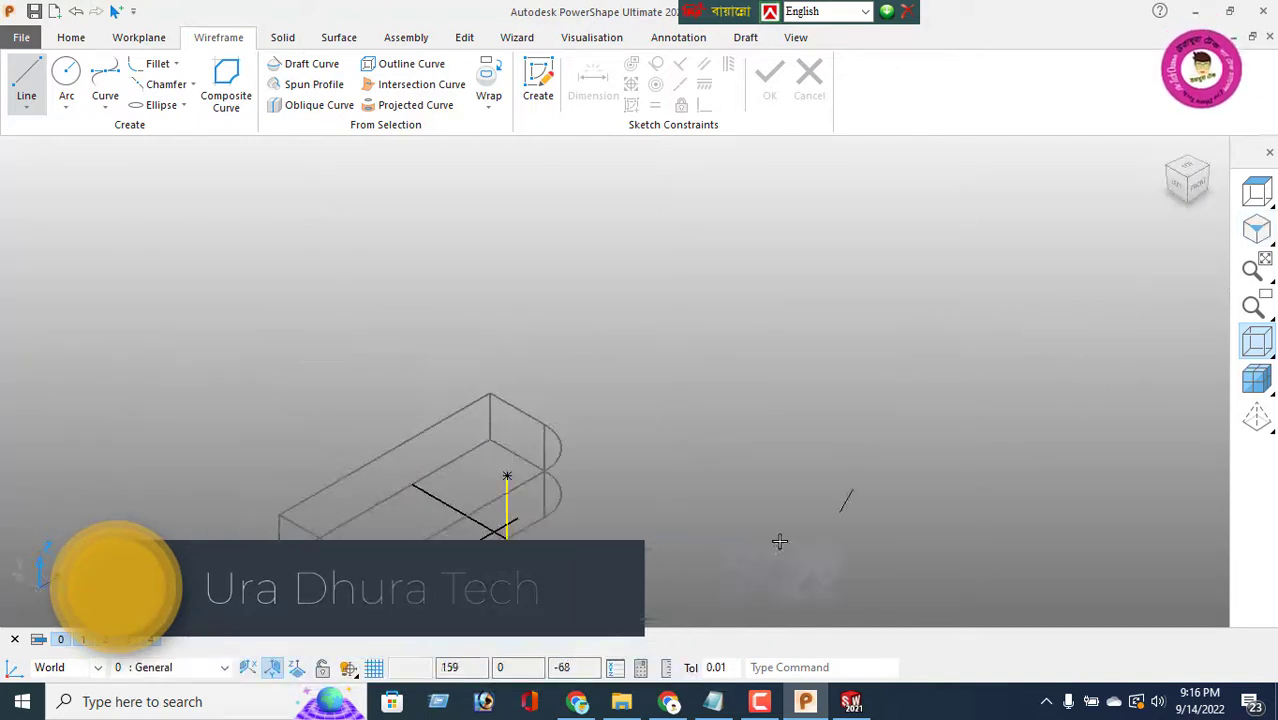
right_click(761, 217)
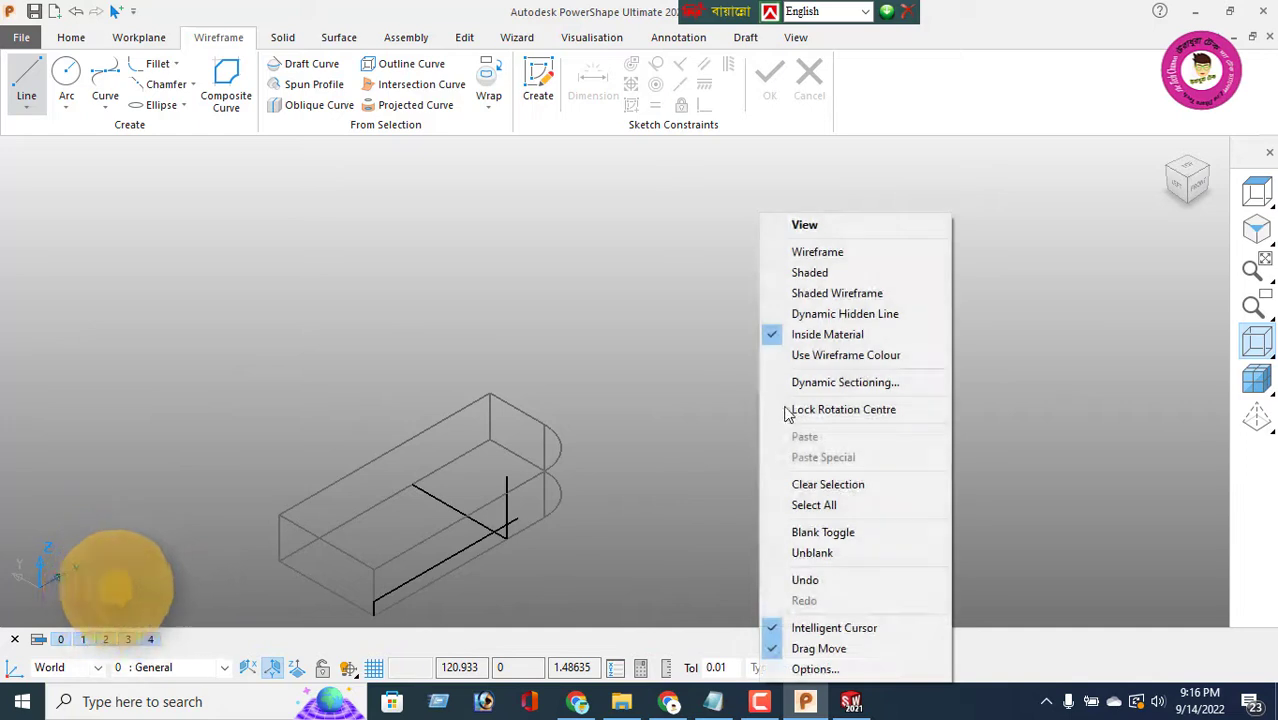
click(816, 226)
Step: Trim the vertical and horizontal lines to their mutual intersection with interactive limiting, and remove the offset line across the base
scroll(448, 556, up, 2)
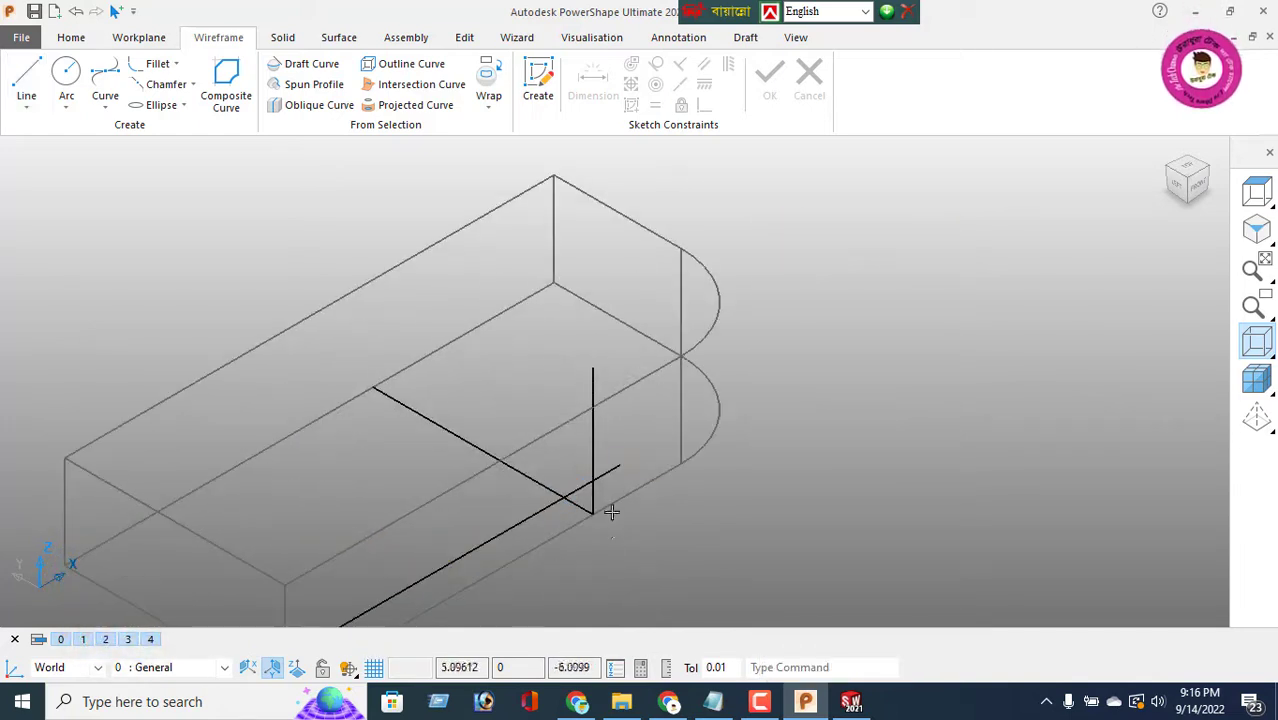
click(465, 40)
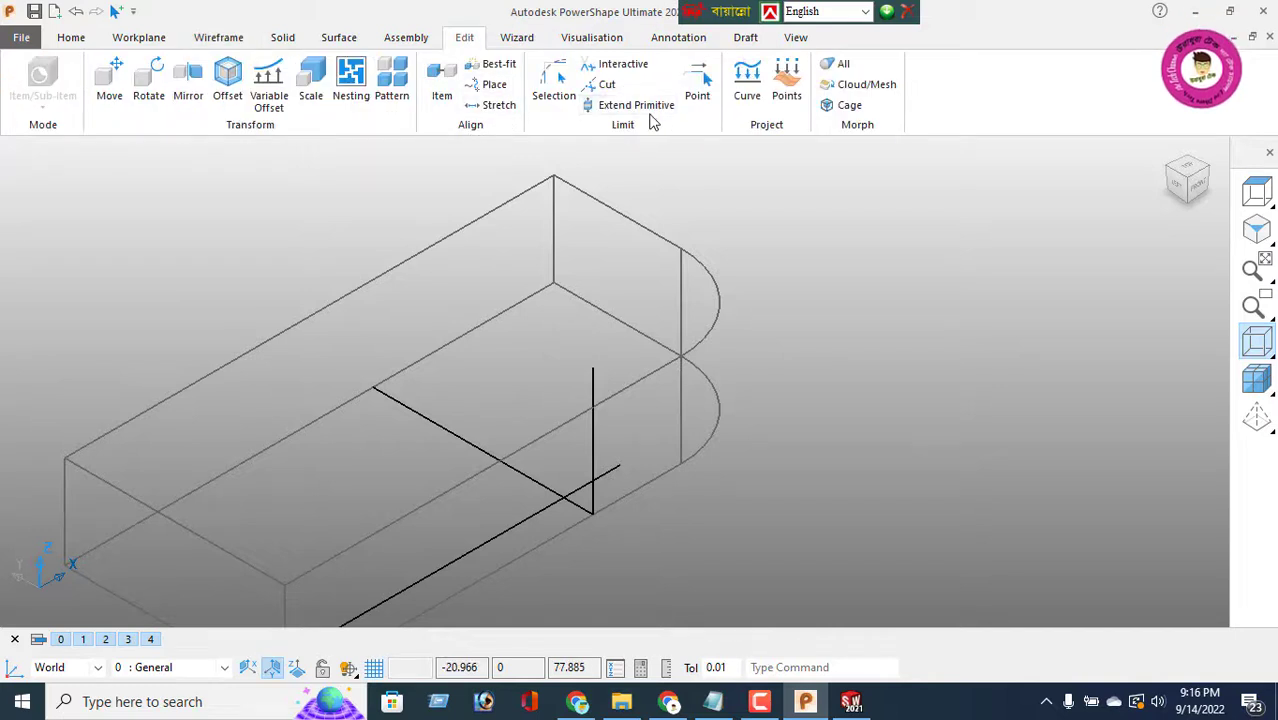
click(614, 64)
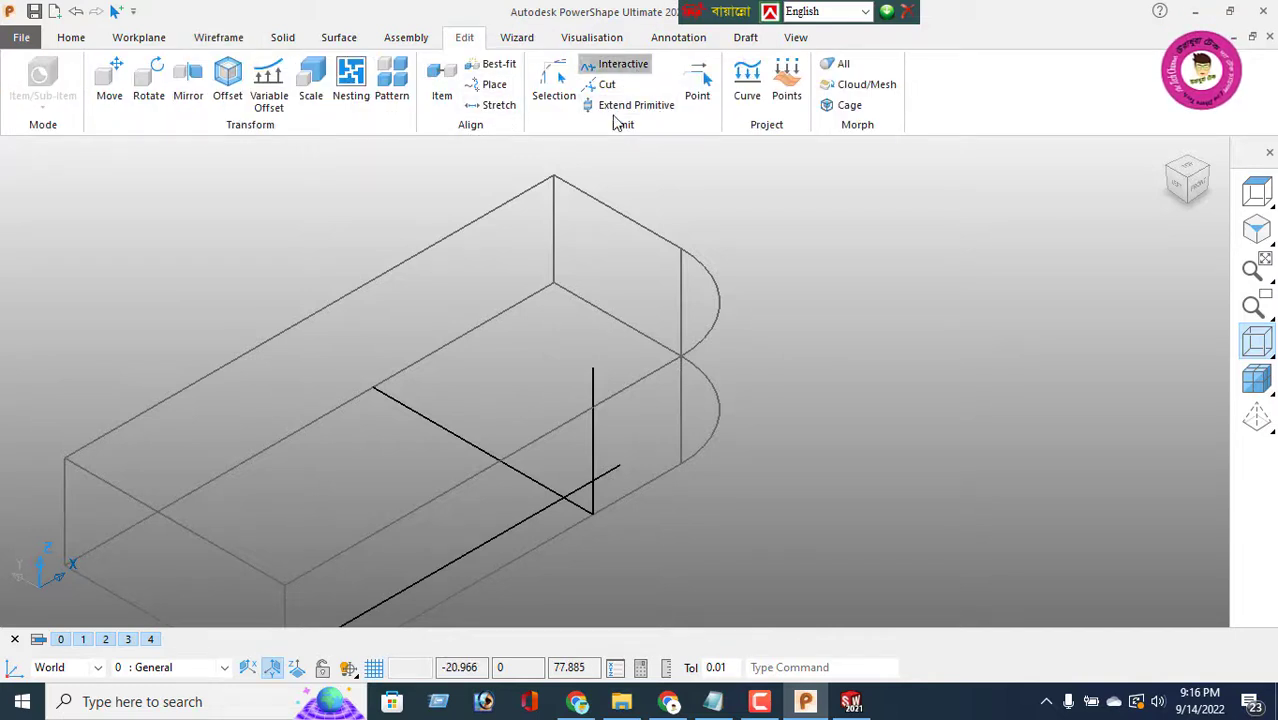
click(593, 423)
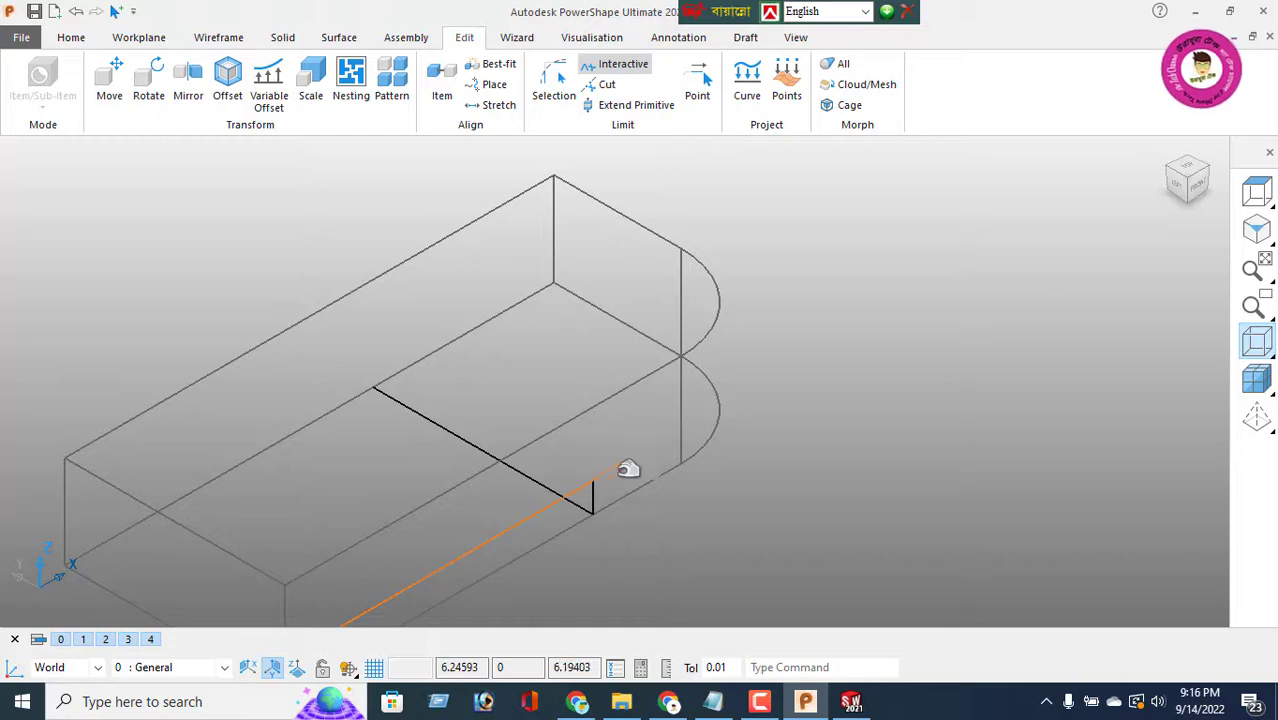
click(535, 477)
scroll(752, 466, down, 2)
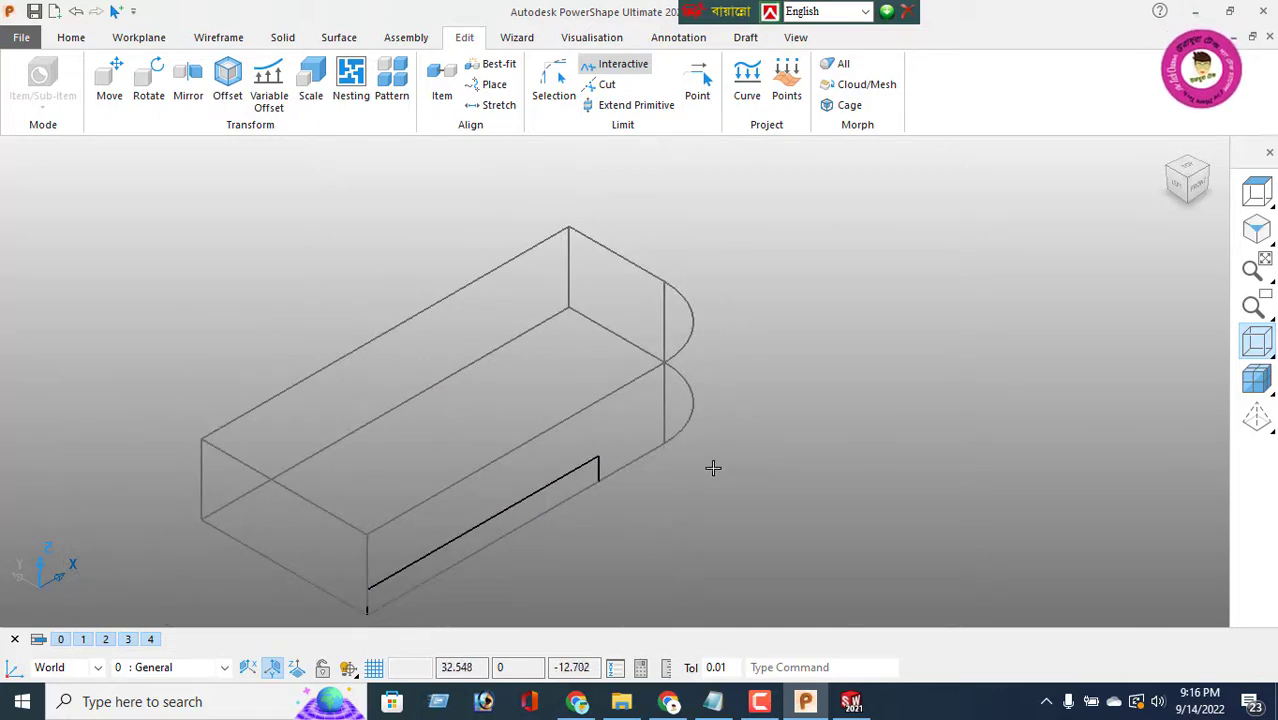
shift+middle_drag(827, 386, 836, 373)
shift+middle_drag(1200, 357, 944, 384)
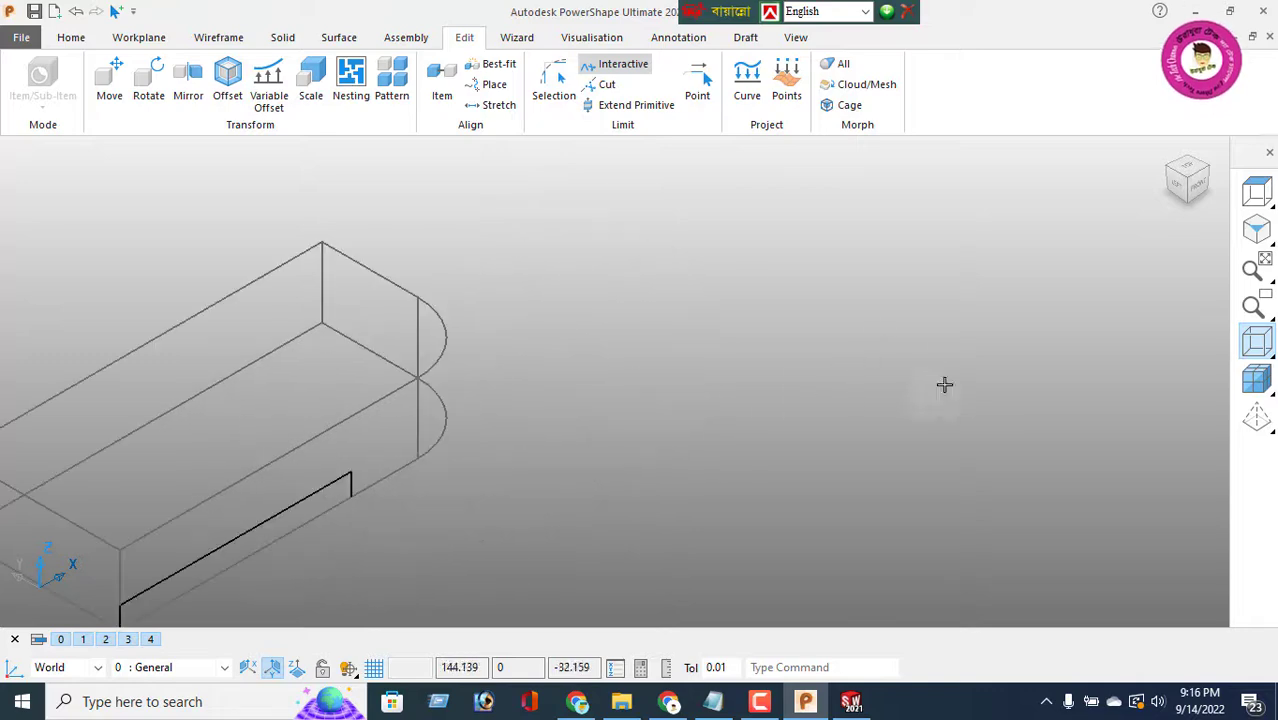
right_click(798, 289)
click(857, 227)
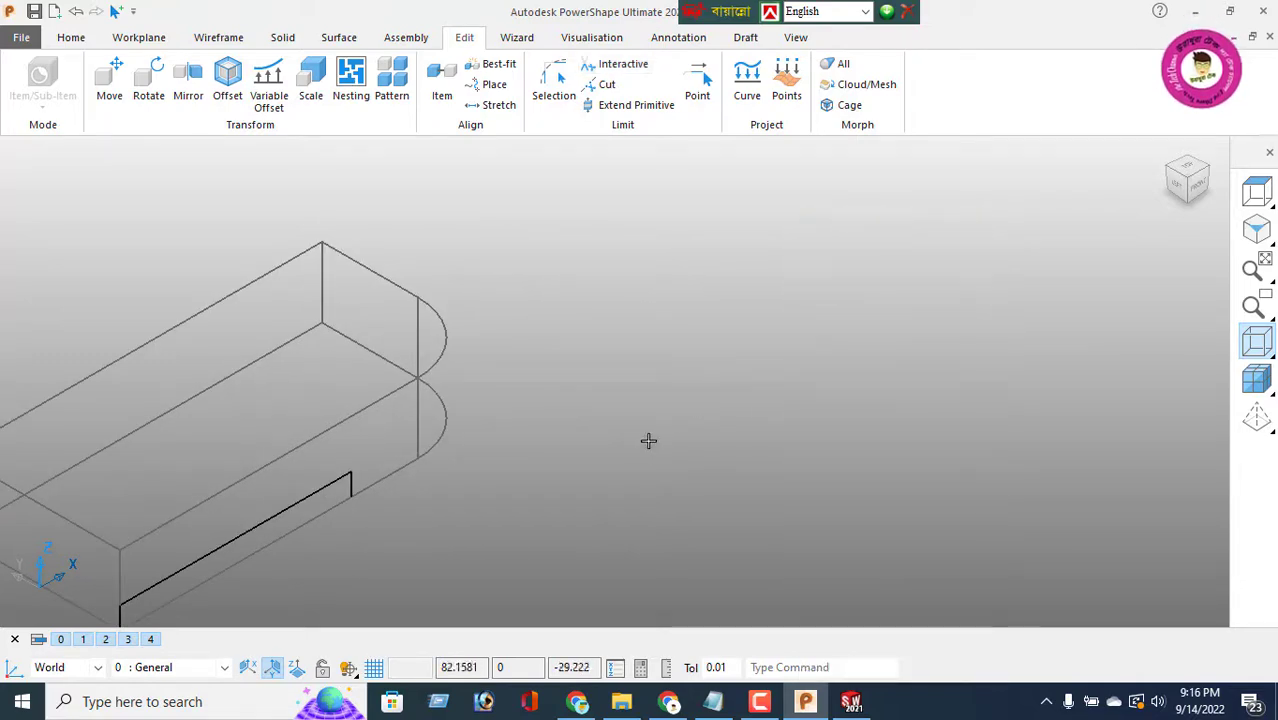
Step: Create a closed composite curve around the recess outline on the plate's front face, including the plate's bottom edge
shift+middle_drag(862, 366, 610, 469)
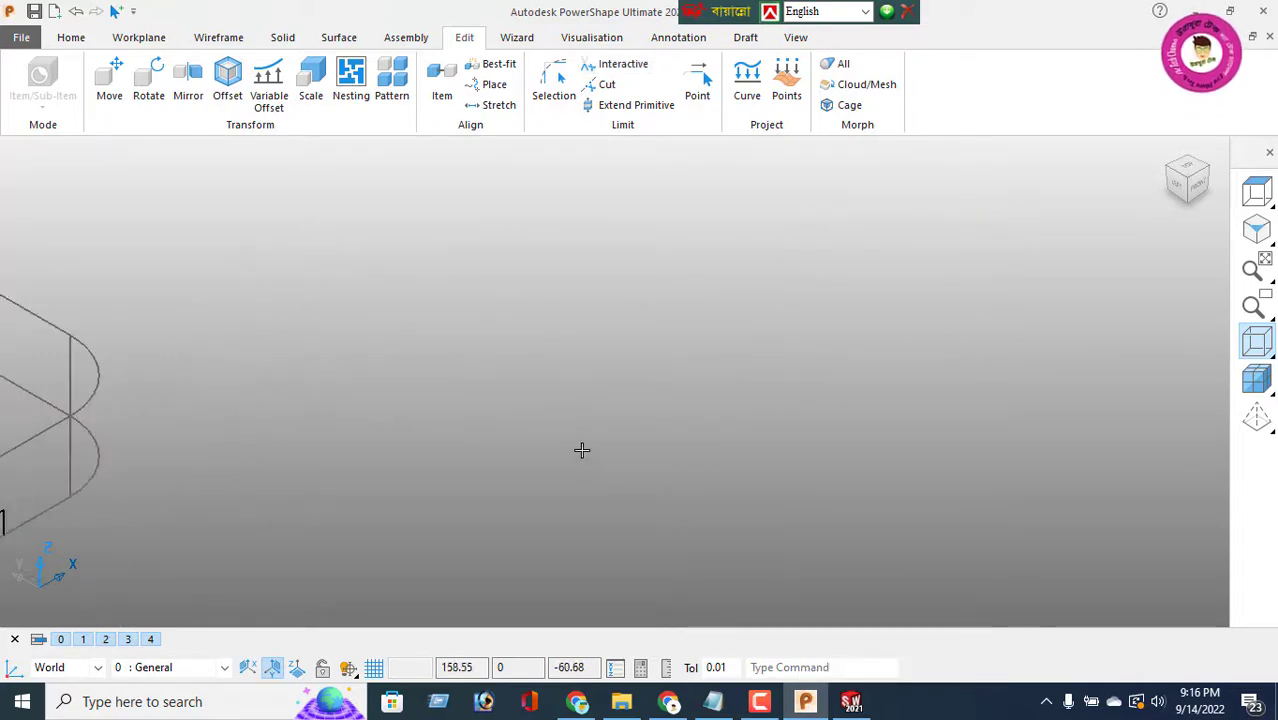
shift+middle_drag(579, 387, 1118, 251)
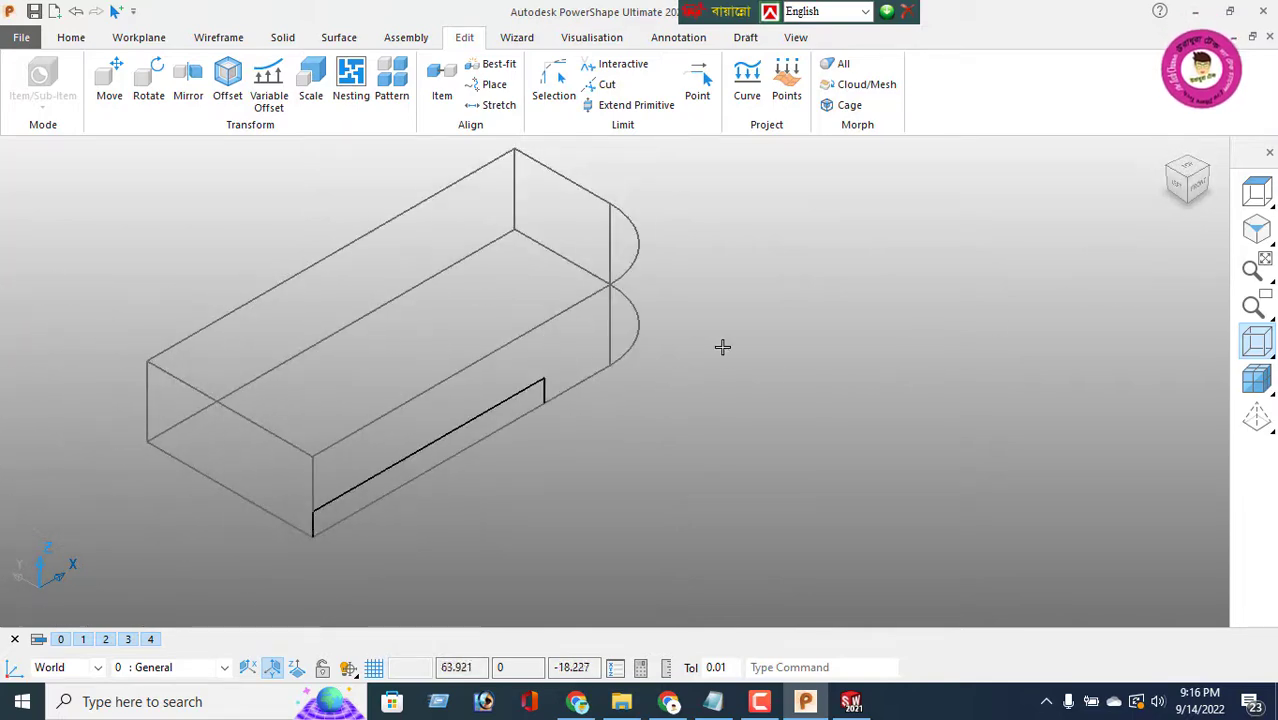
click(212, 37)
click(225, 88)
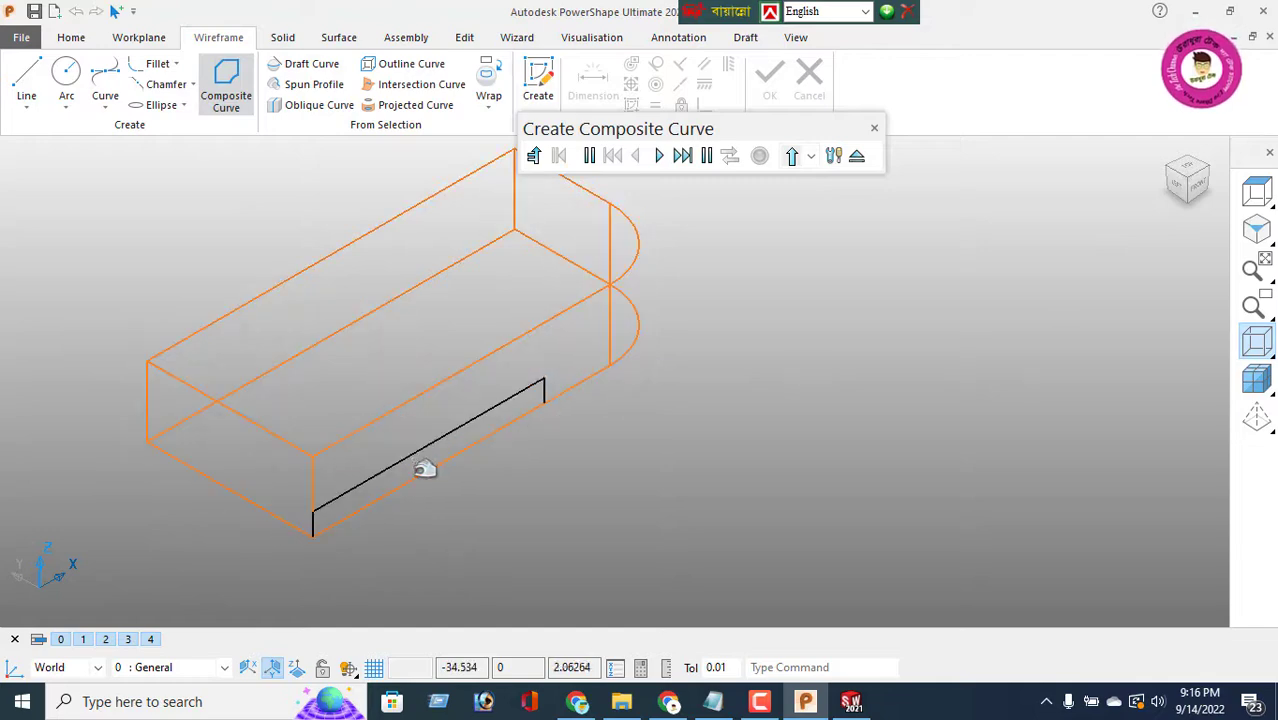
click(428, 447)
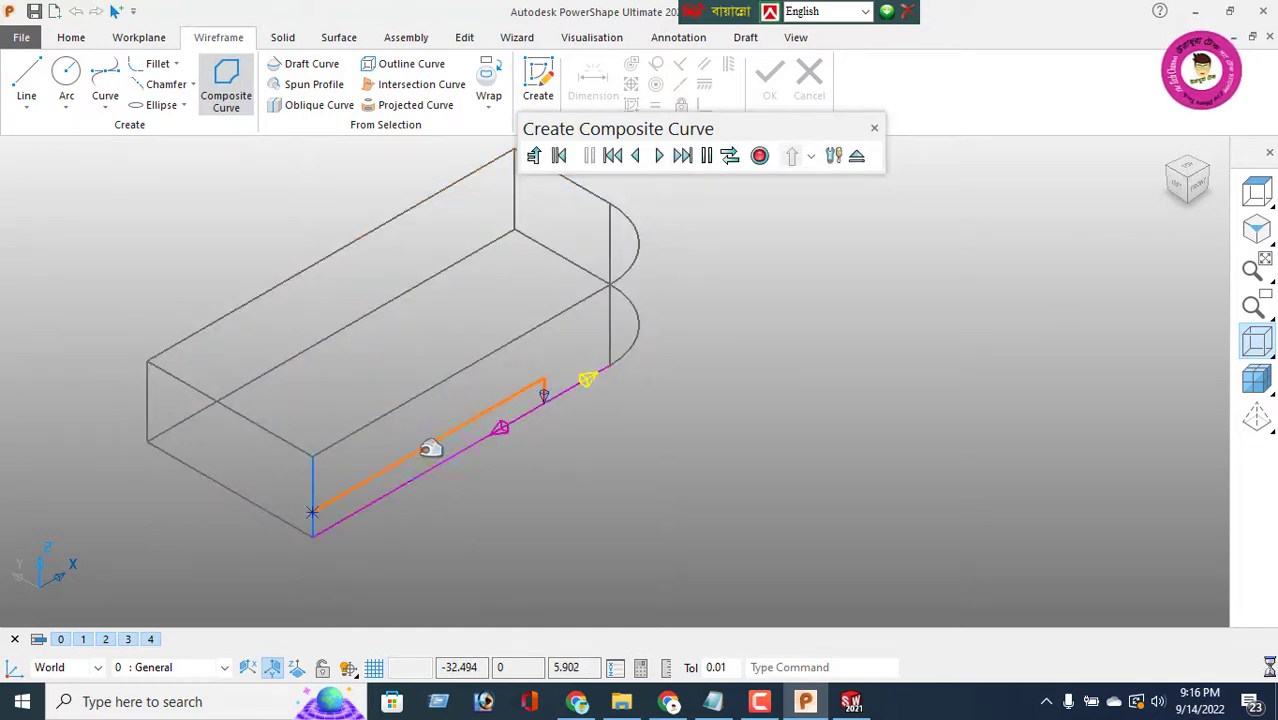
click(504, 435)
click(321, 514)
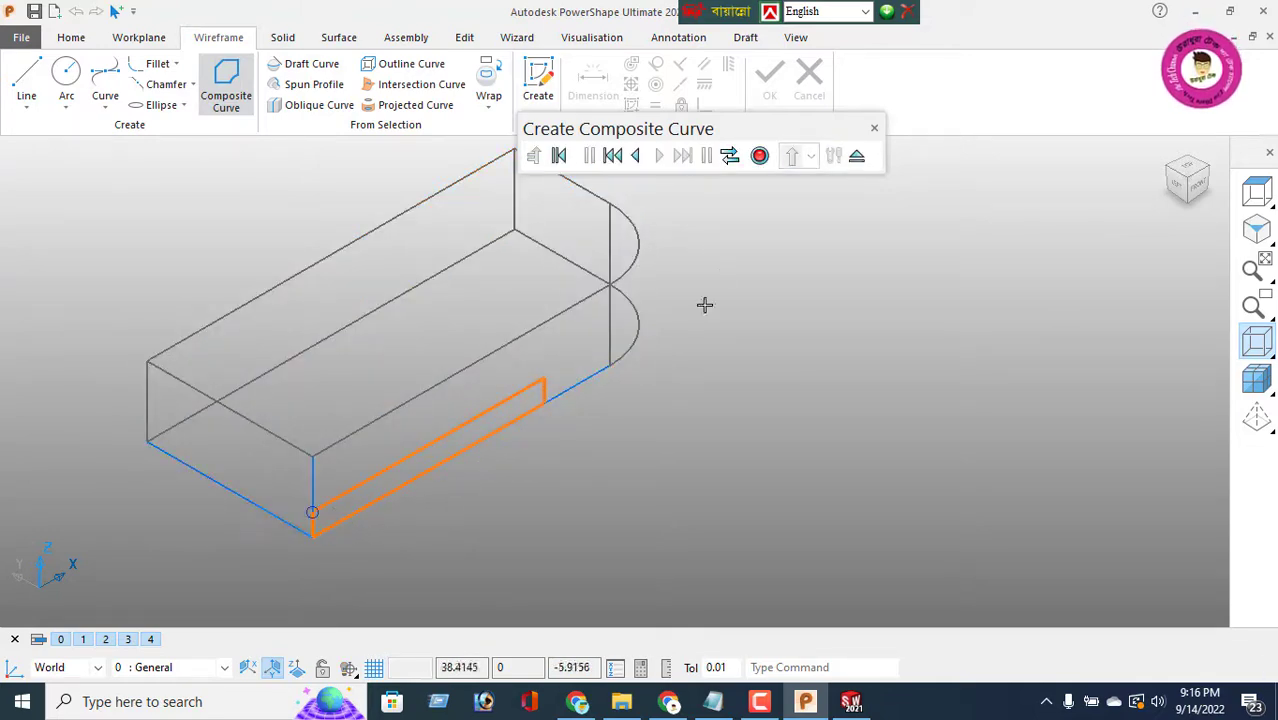
click(759, 160)
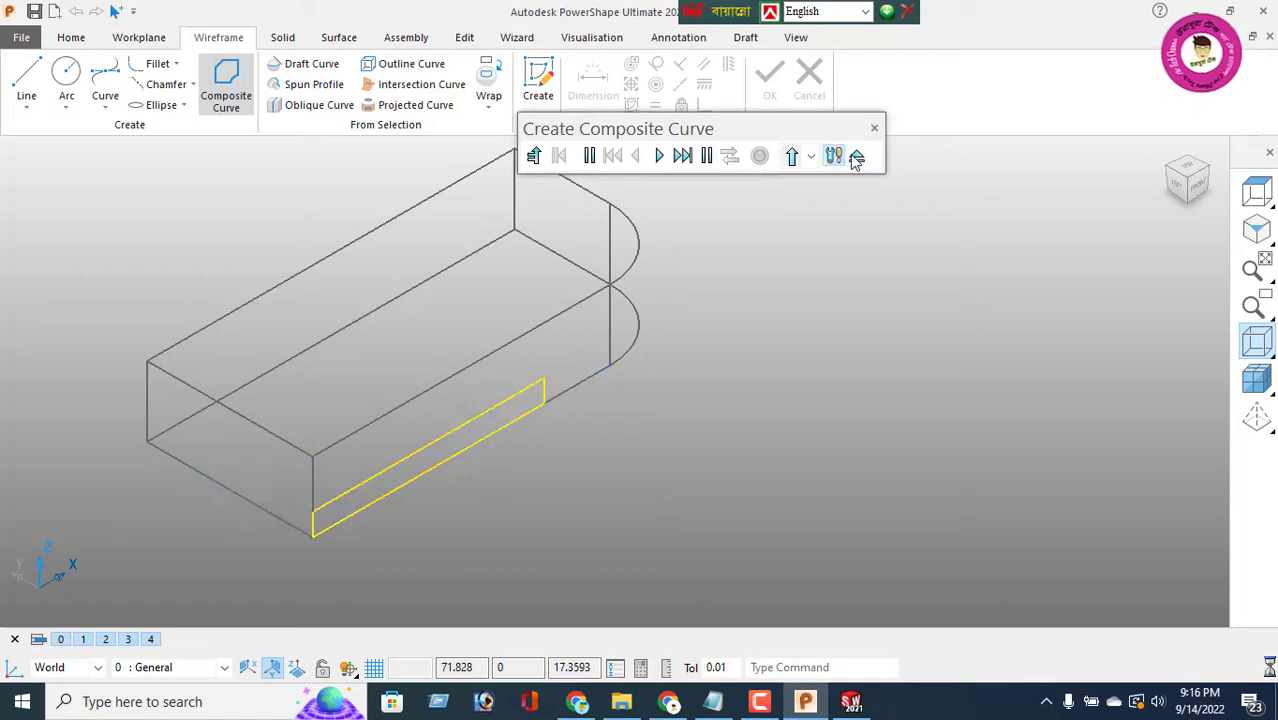
click(856, 157)
click(911, 43)
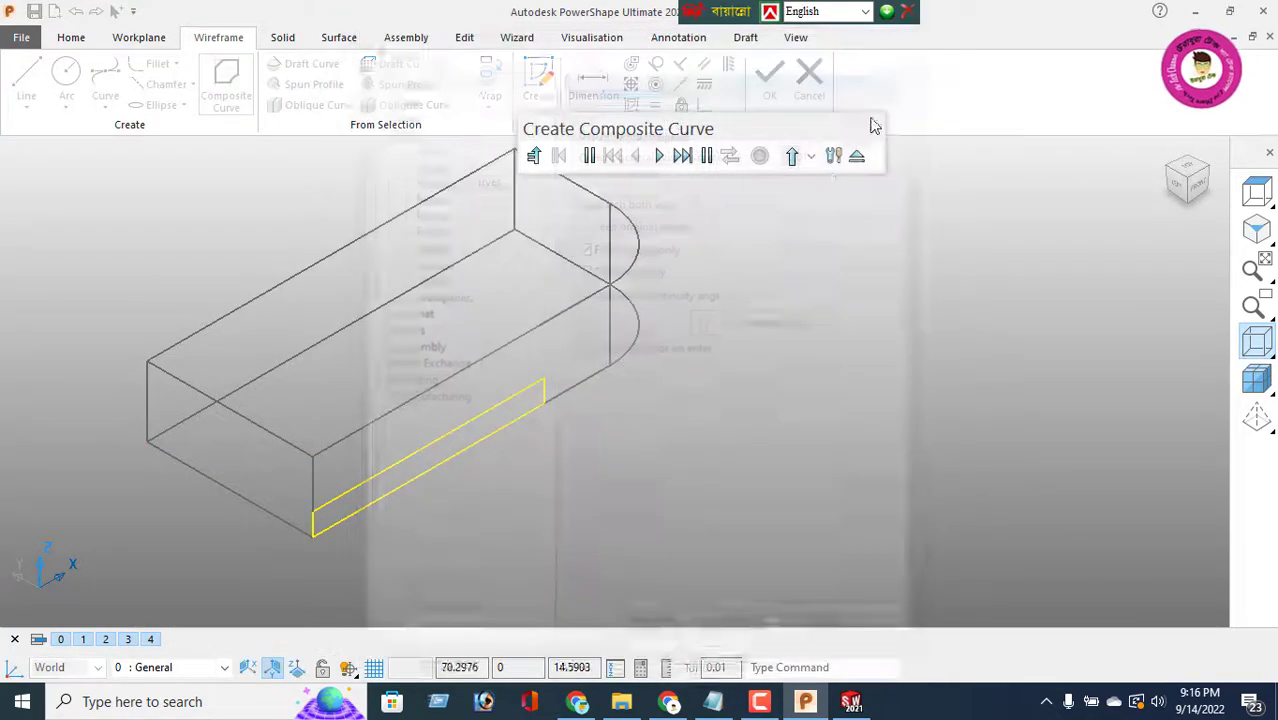
click(857, 158)
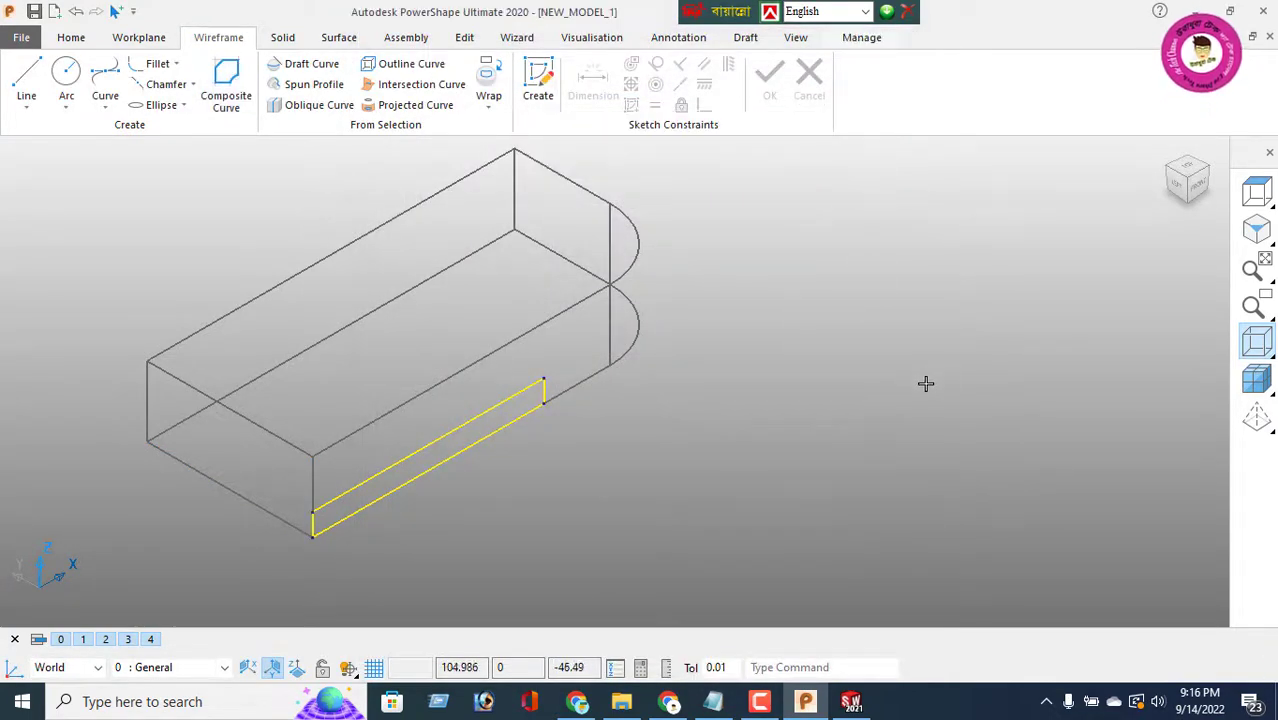
Step: Display the plate shaded and cut the recess profile out of it with a Solid Cut of type Through
click(1256, 378)
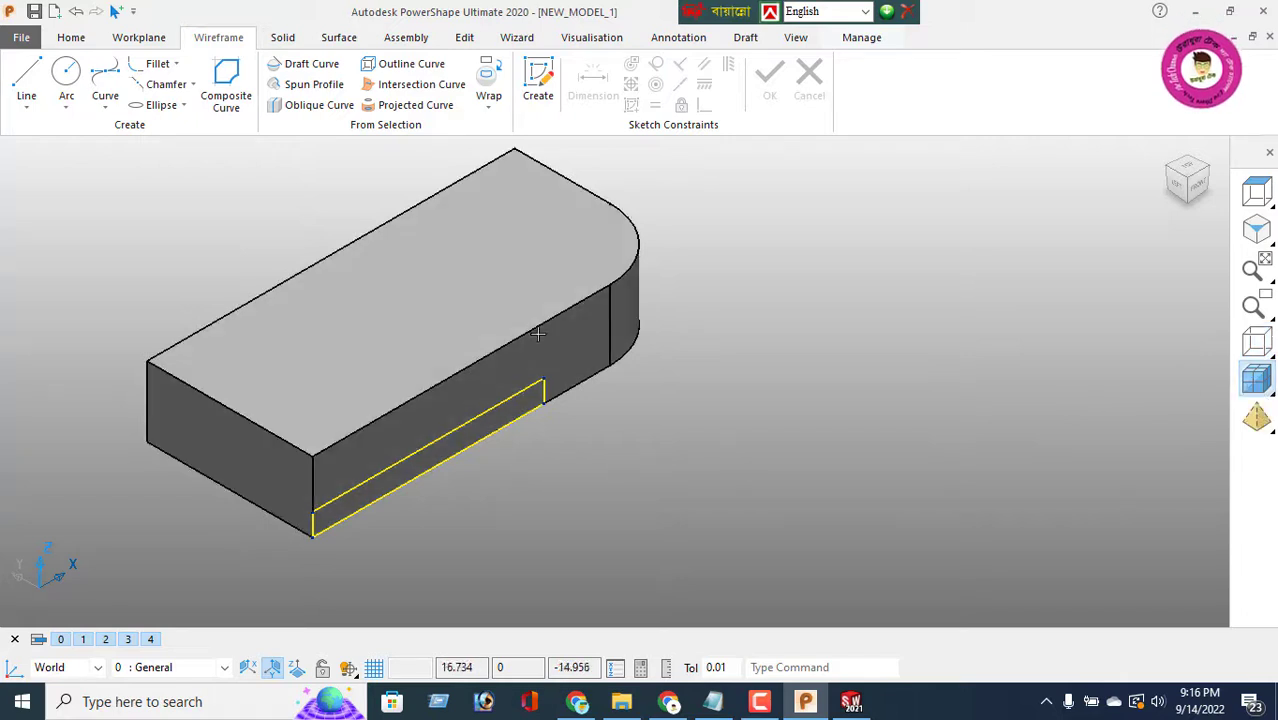
click(283, 38)
click(687, 64)
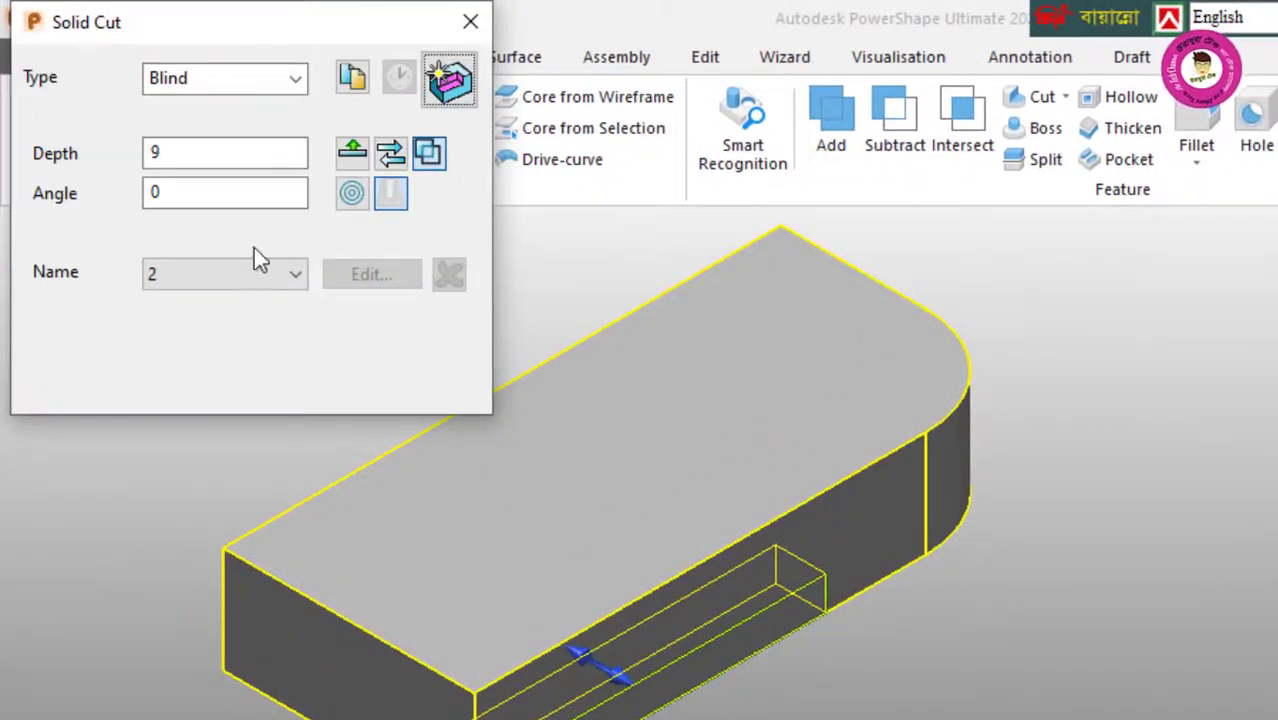
click(248, 80)
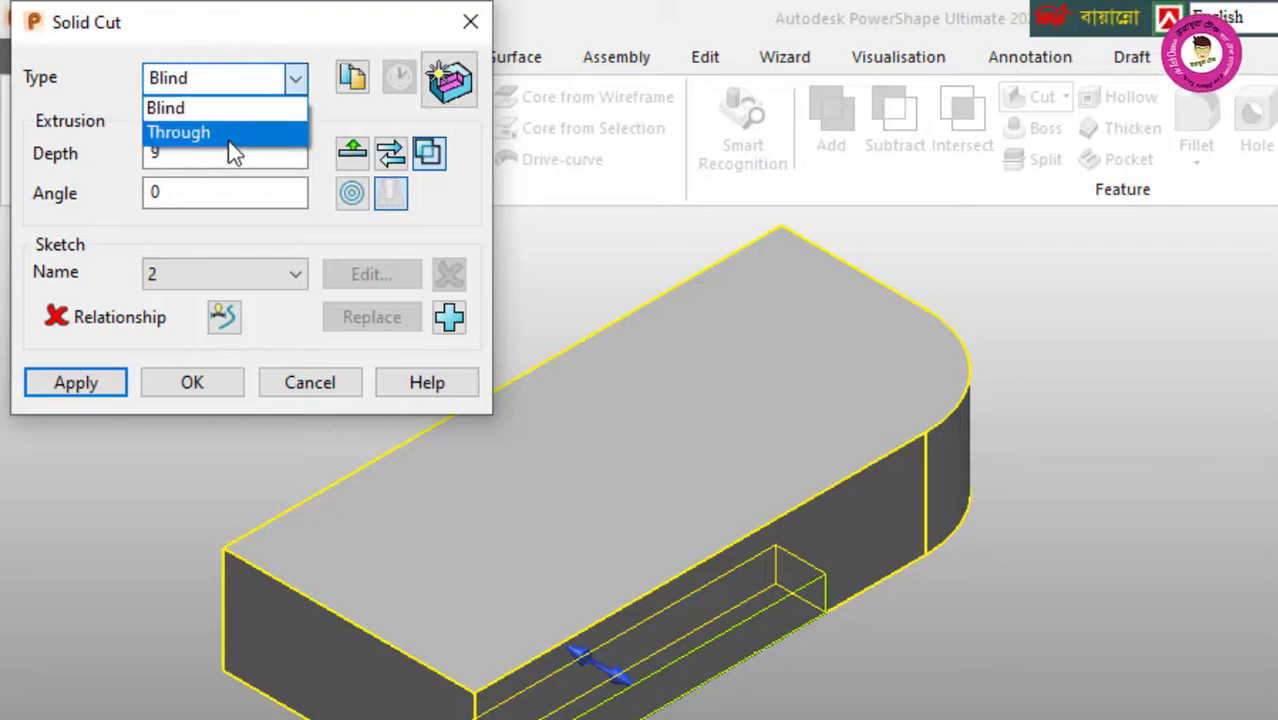
click(232, 150)
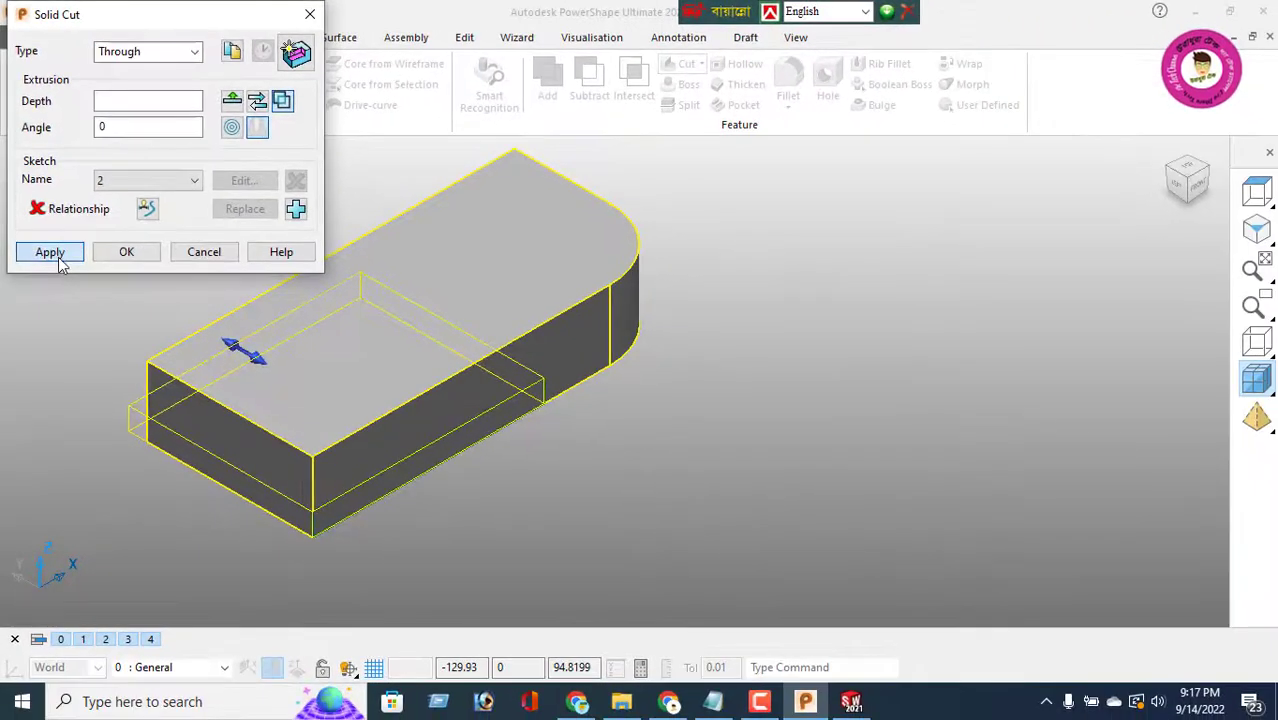
click(50, 252)
click(198, 252)
middle_drag(305, 420, 379, 377)
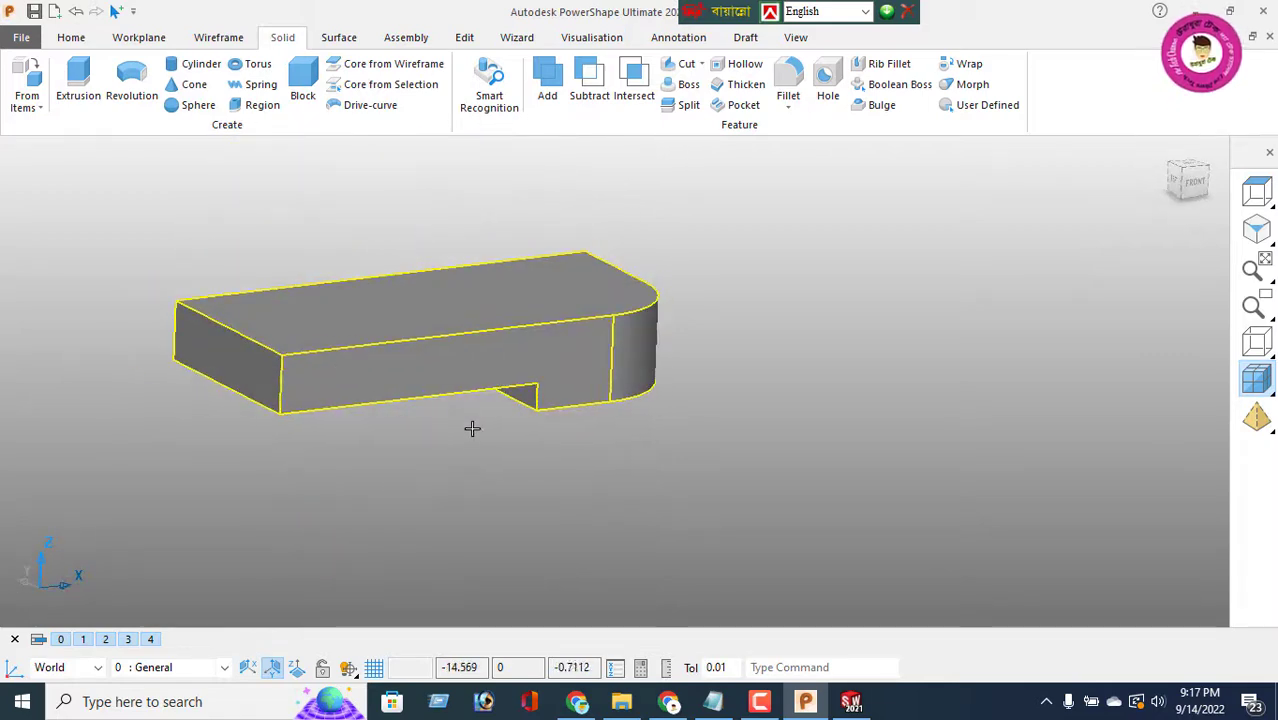
middle_drag(470, 445, 642, 513)
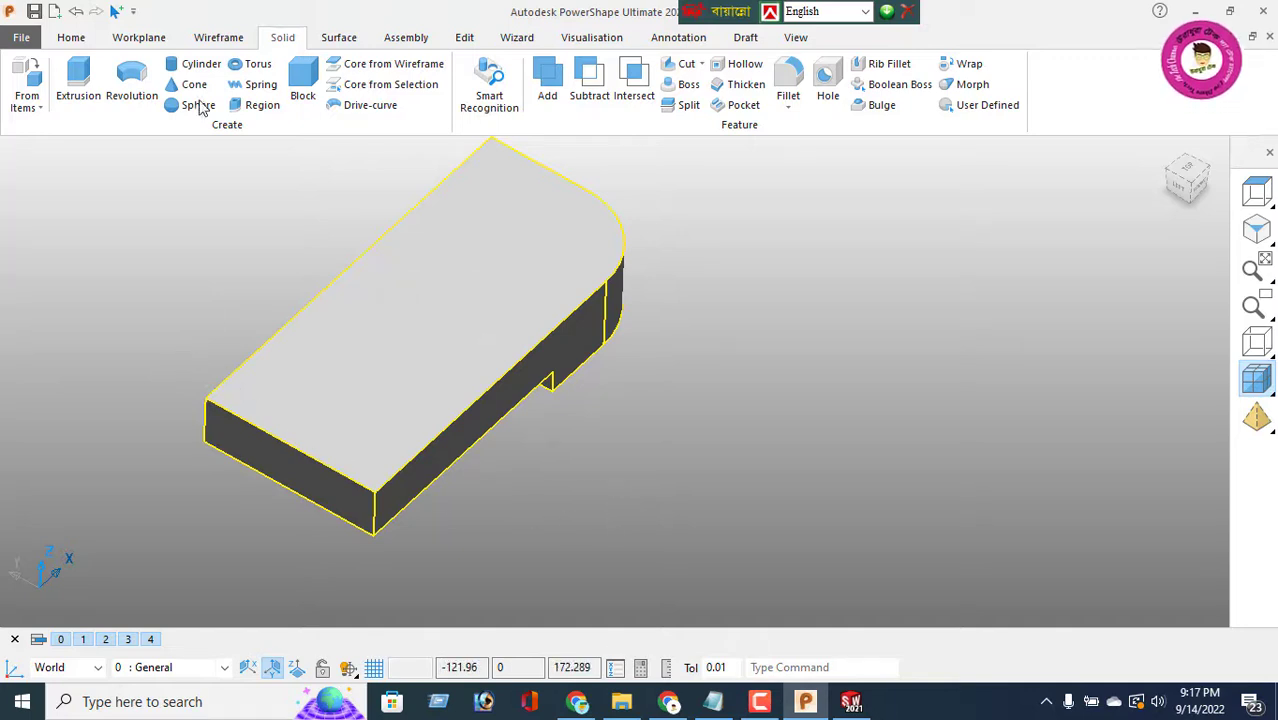
click(128, 38)
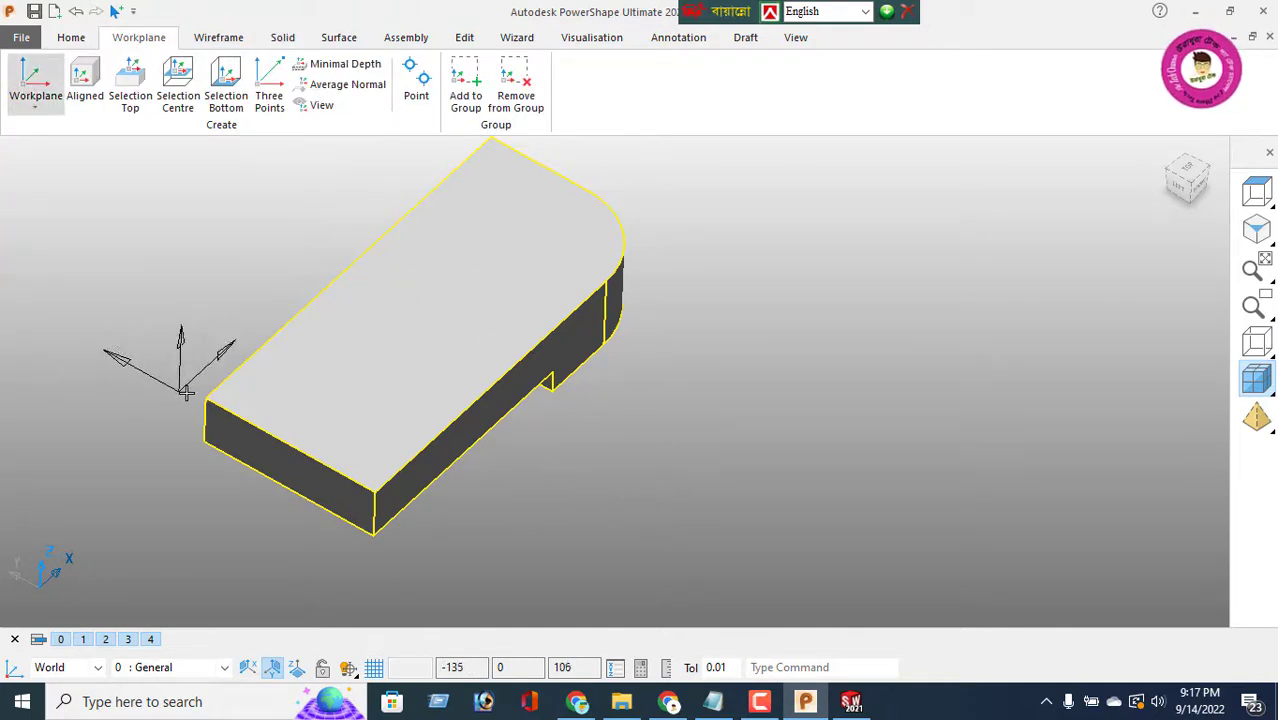
click(206, 397)
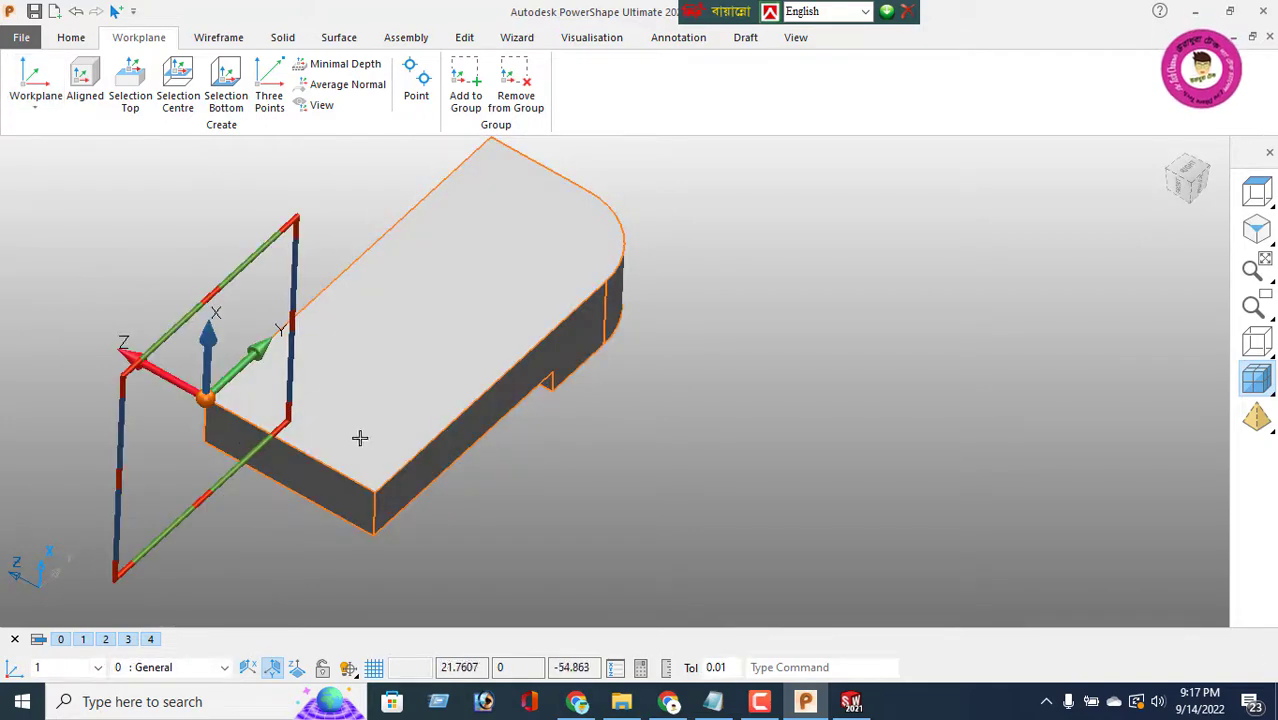
middle_drag(600, 483, 330, 440)
click(1255, 194)
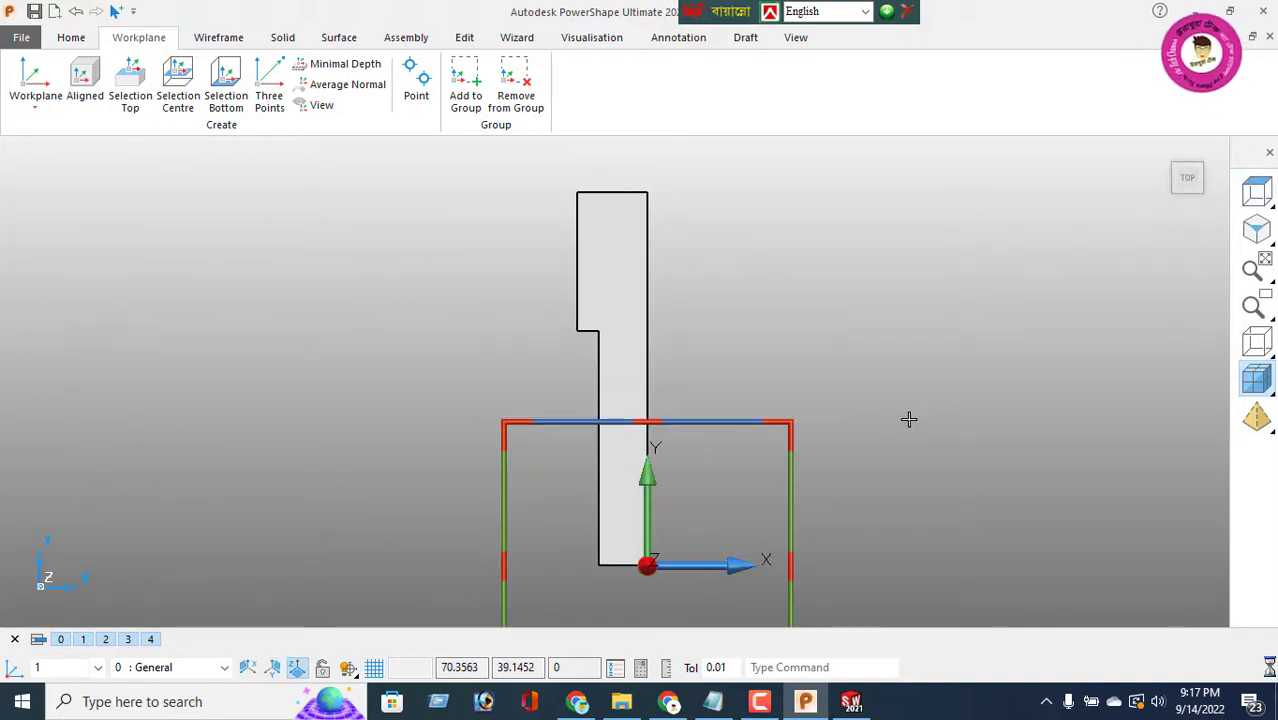
key(Delete)
Step: Place a workplane at the rear corner of the top face's square end, oriented from the top view
click(1259, 196)
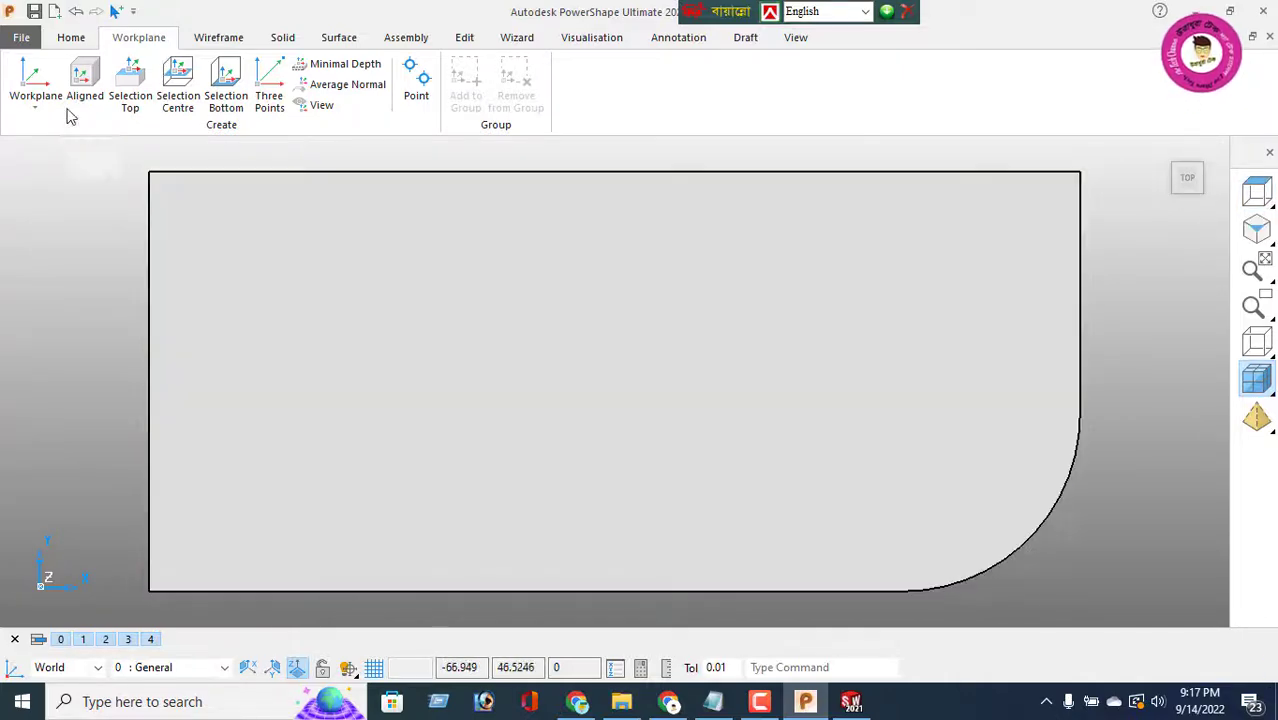
click(36, 95)
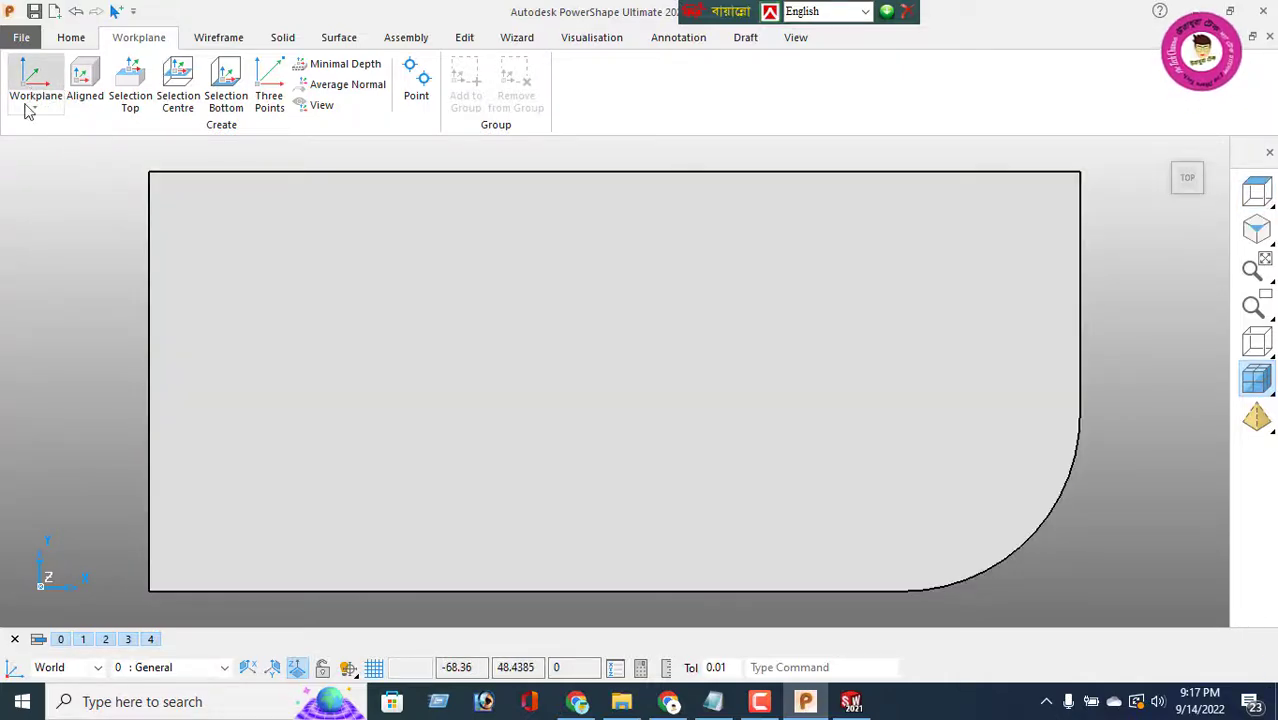
click(152, 176)
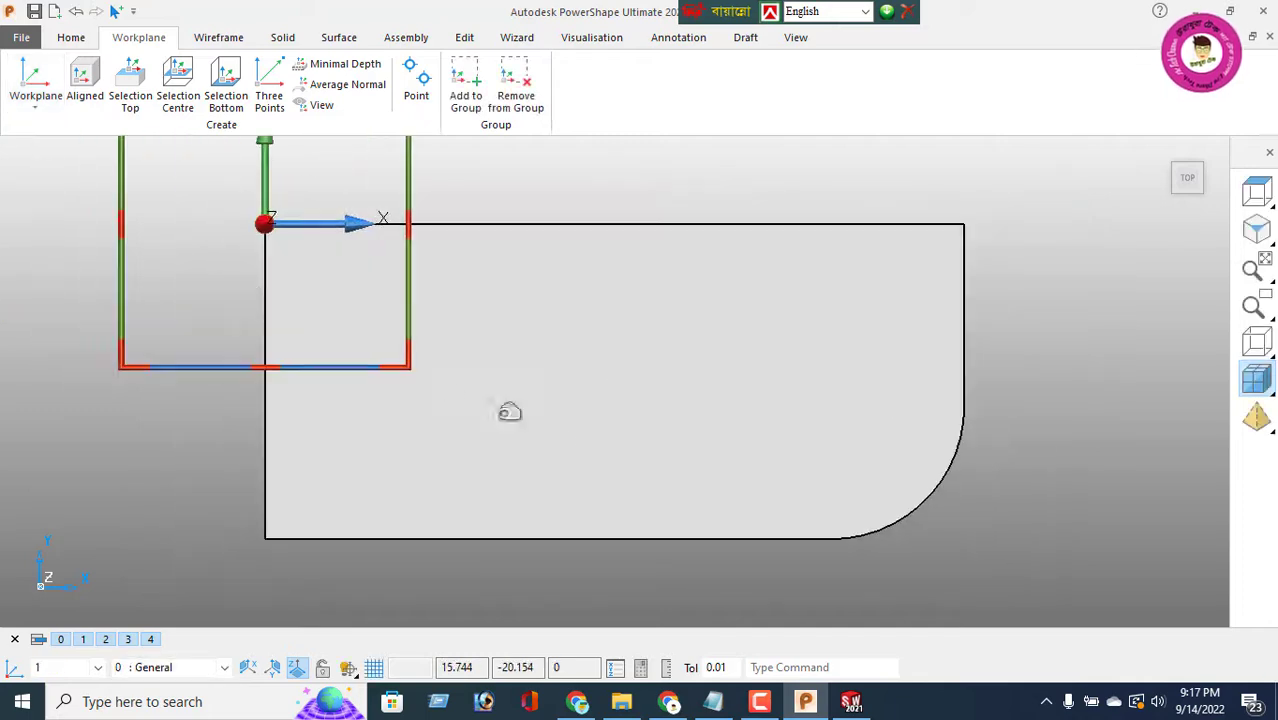
middle_drag(764, 457, 111, 280)
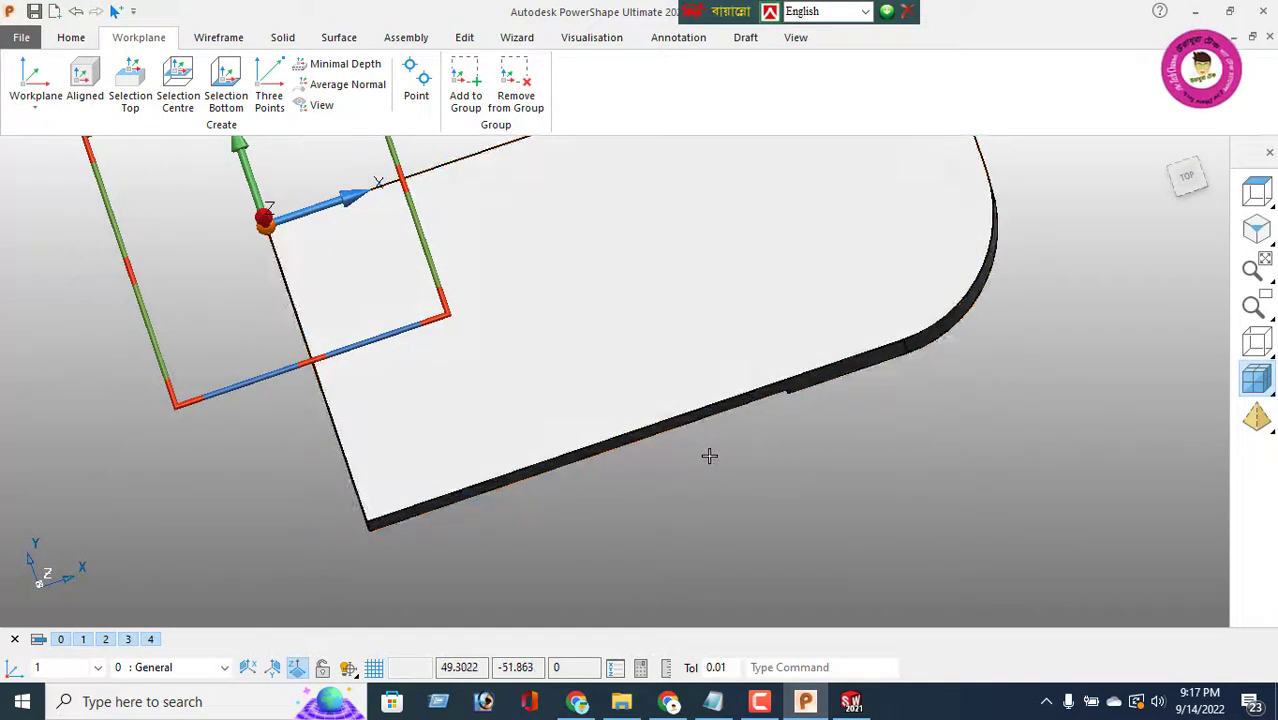
middle_drag(709, 456, 522, 291)
middle_drag(522, 245, 343, 356)
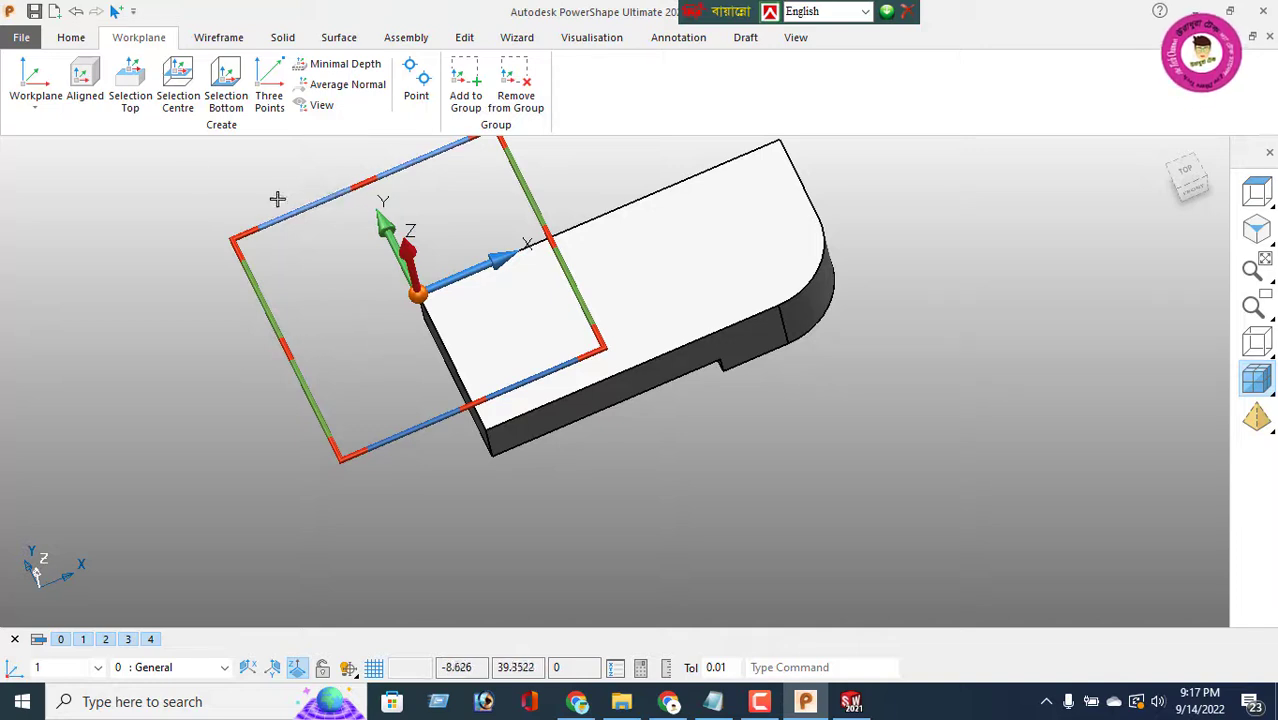
Step: Draw a vertical line from the workplane origin using the relative coordinates 0 0 40
click(215, 38)
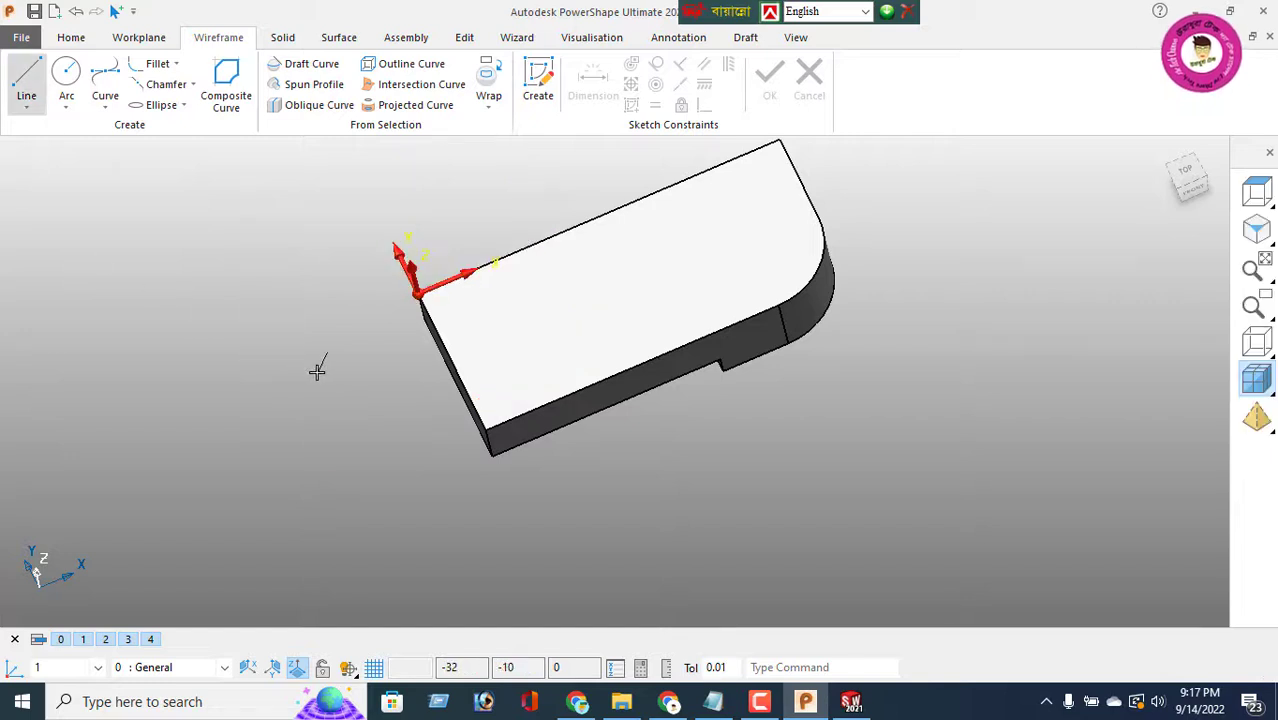
key(Return)
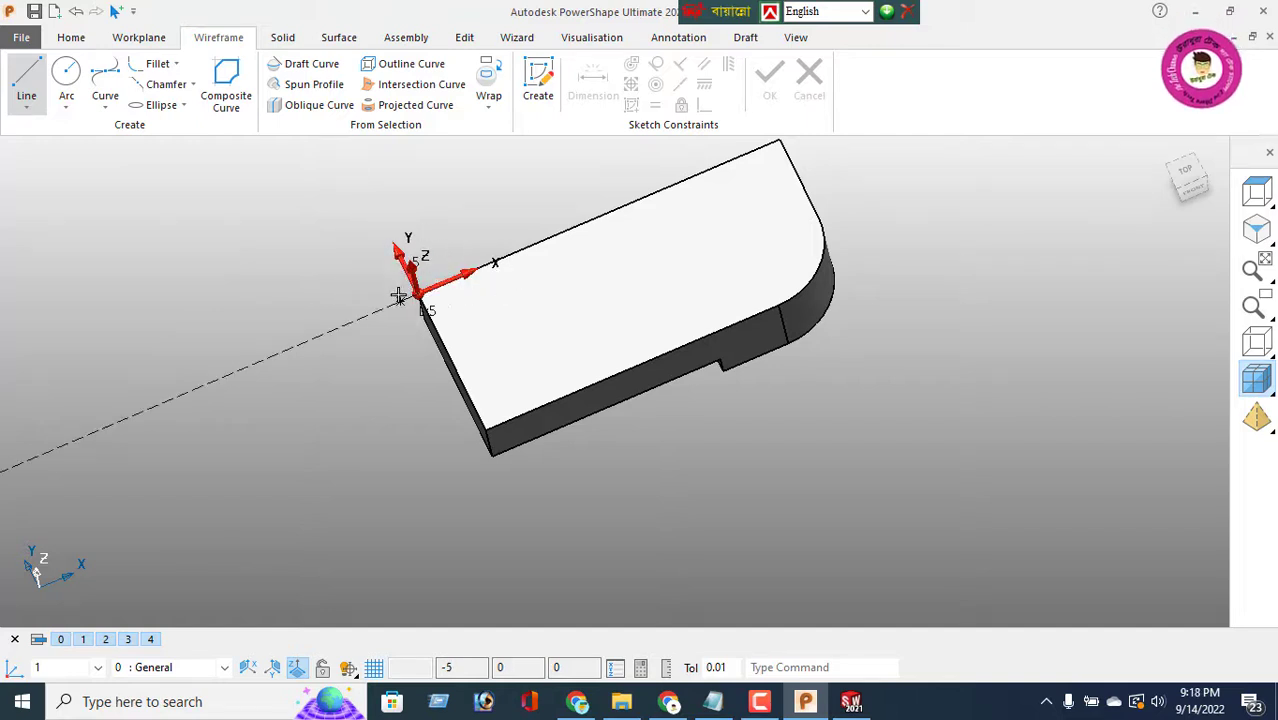
text(0 0)
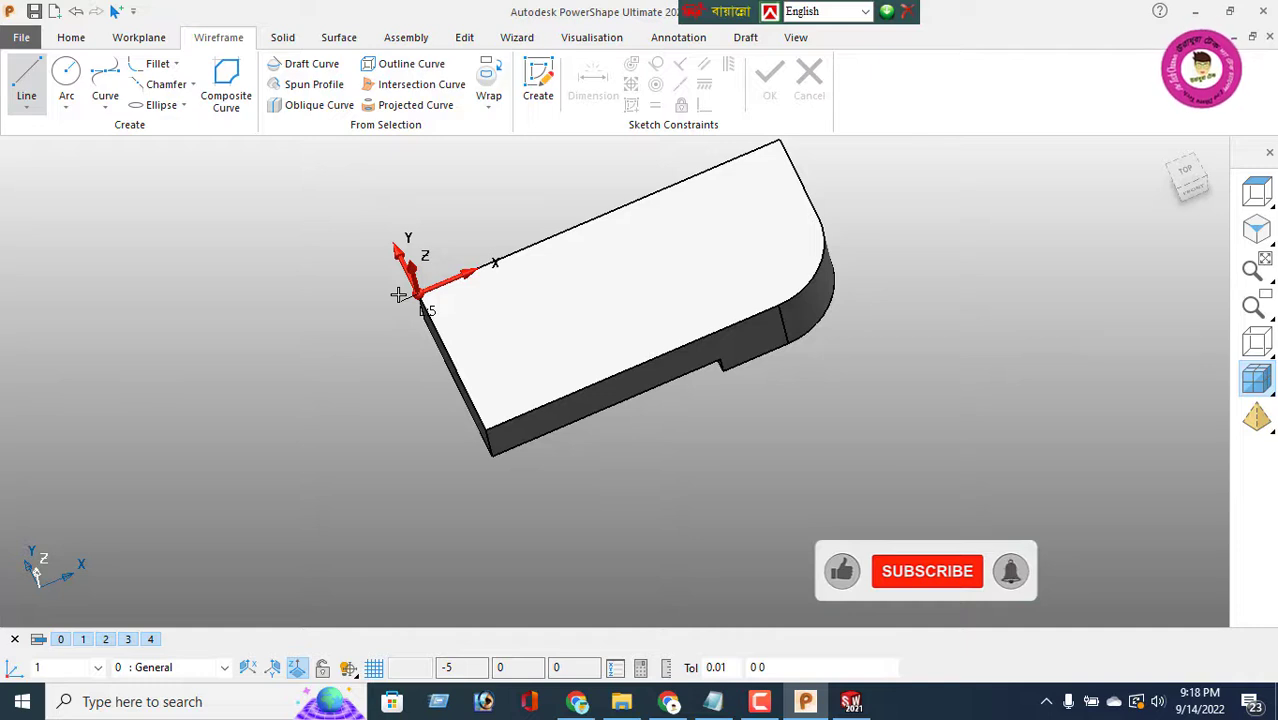
text( 4)
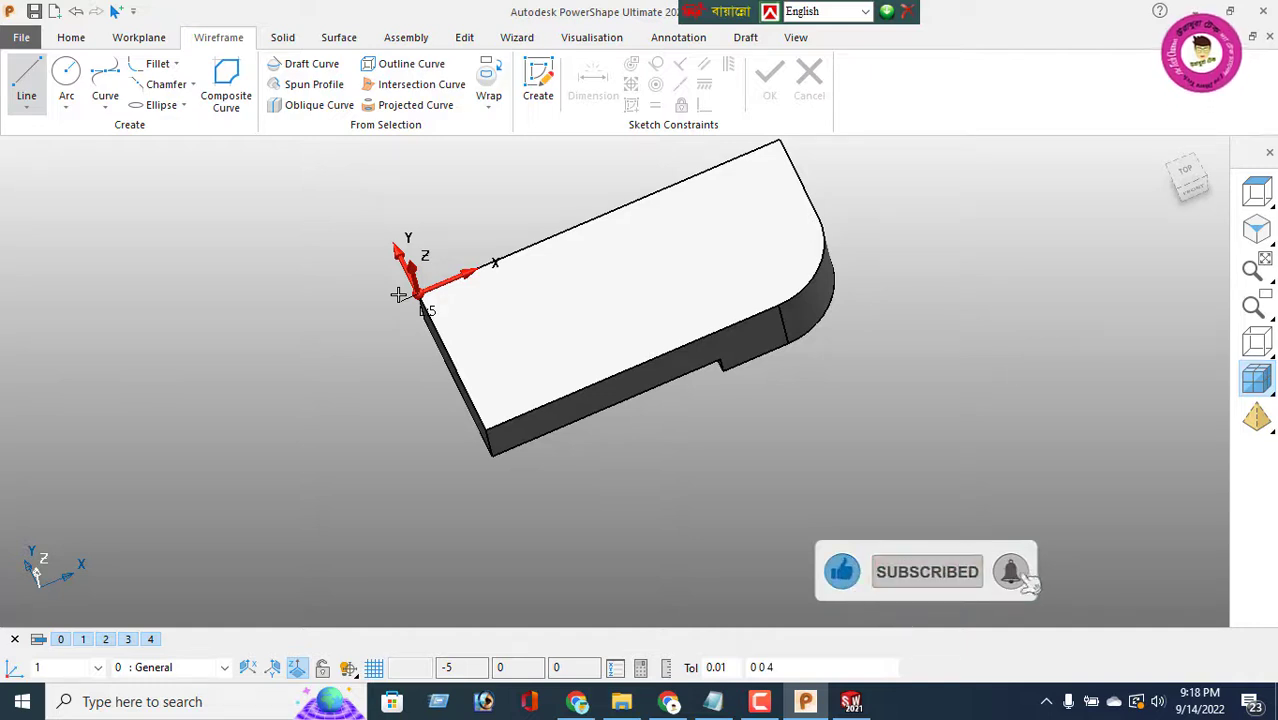
text(0)
key(Return)
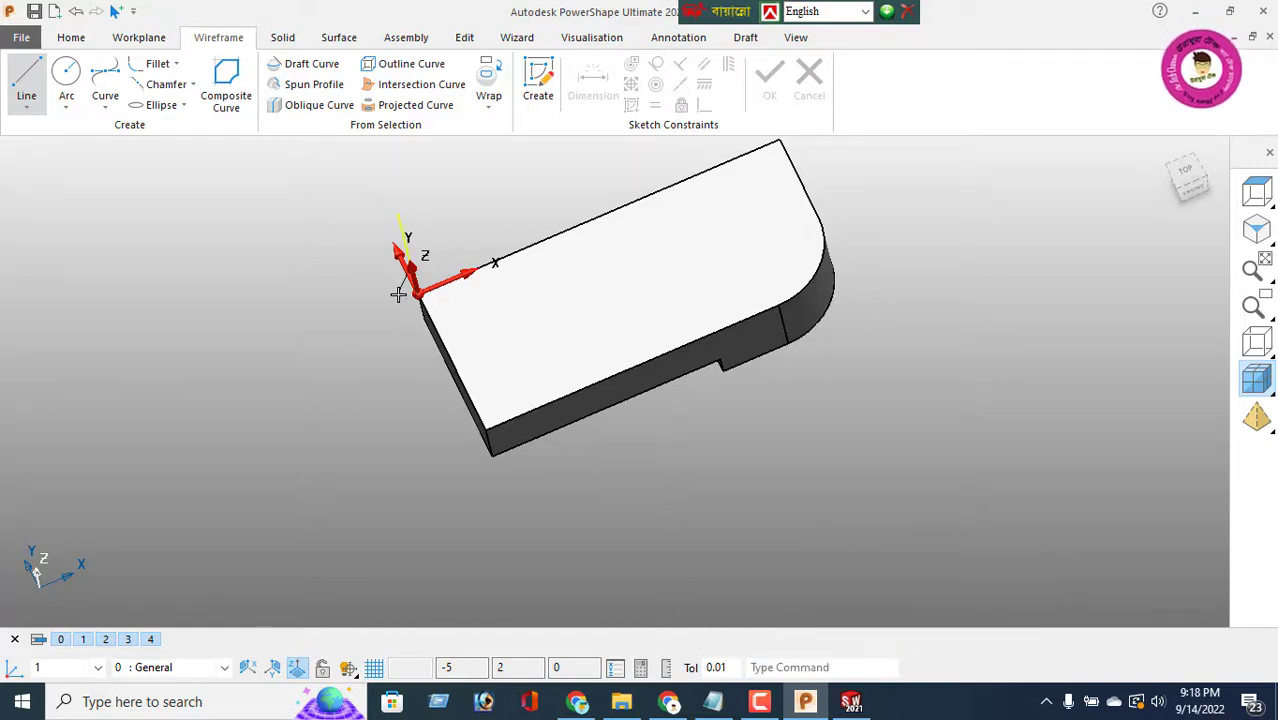
click(1260, 230)
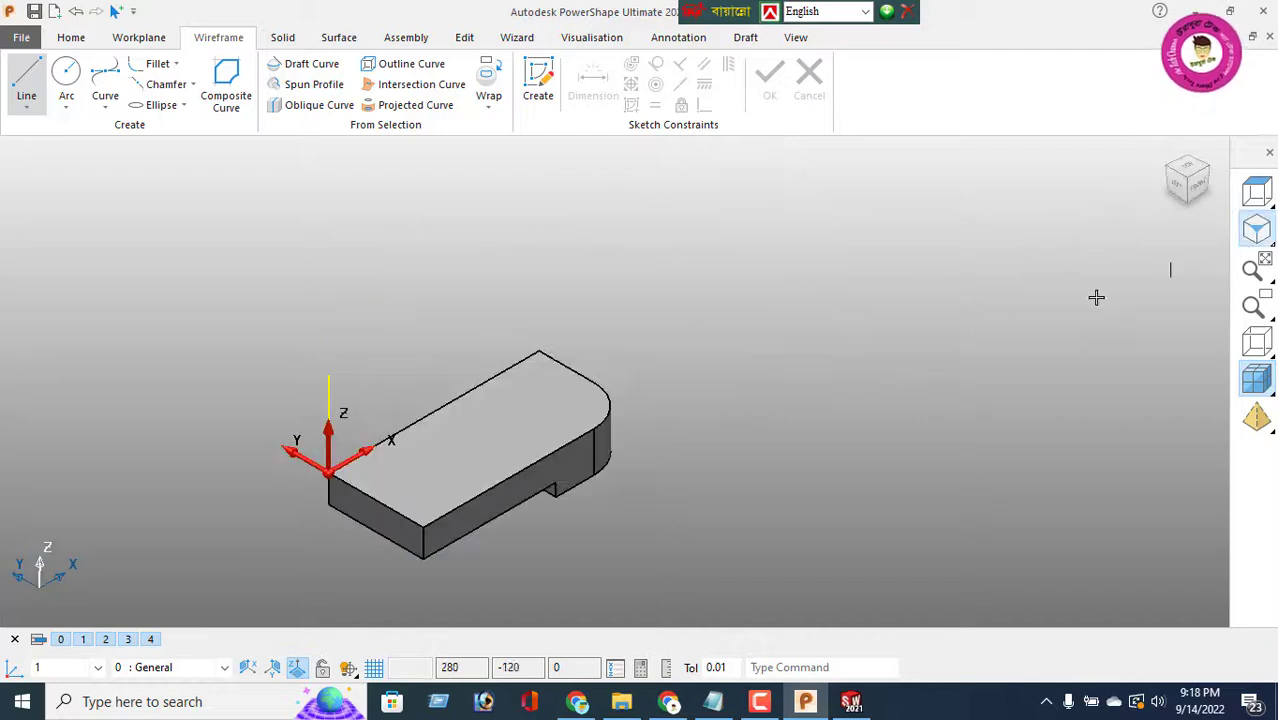
right_click(352, 253)
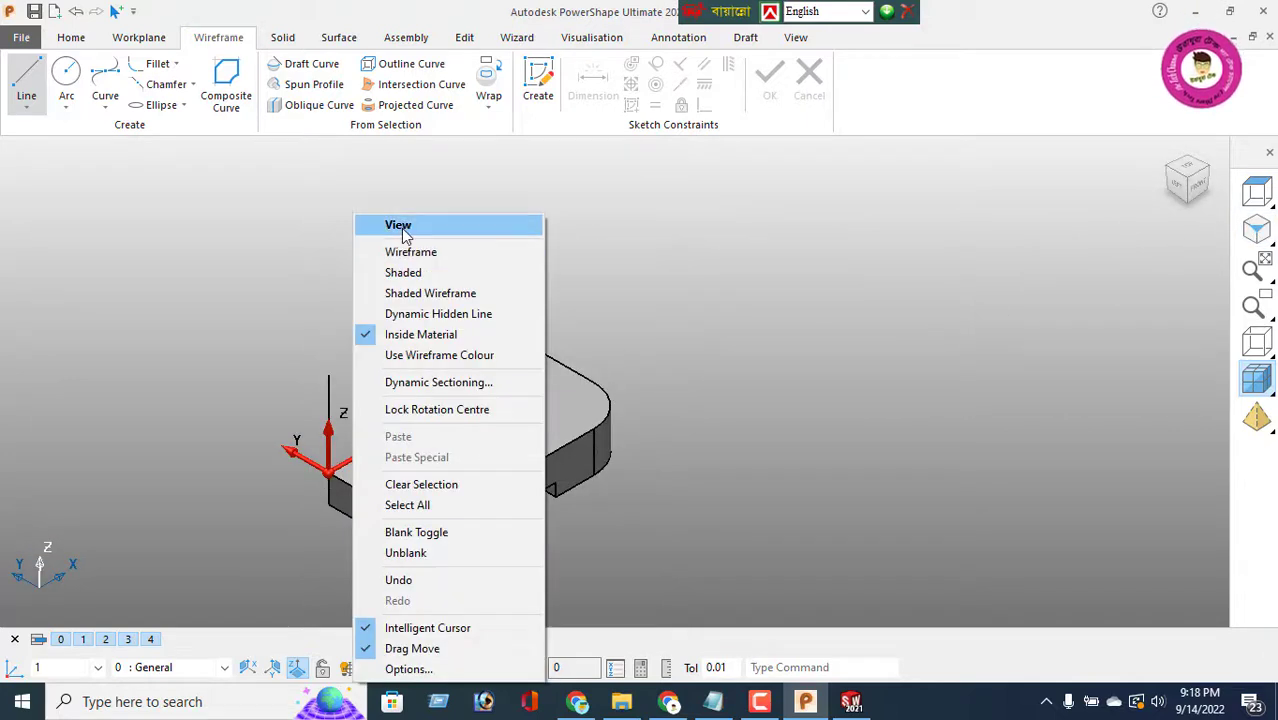
key(Escape)
Step: Set the length of the vertical line at the workplane origin to 50 mm
scroll(348, 411, up, 2)
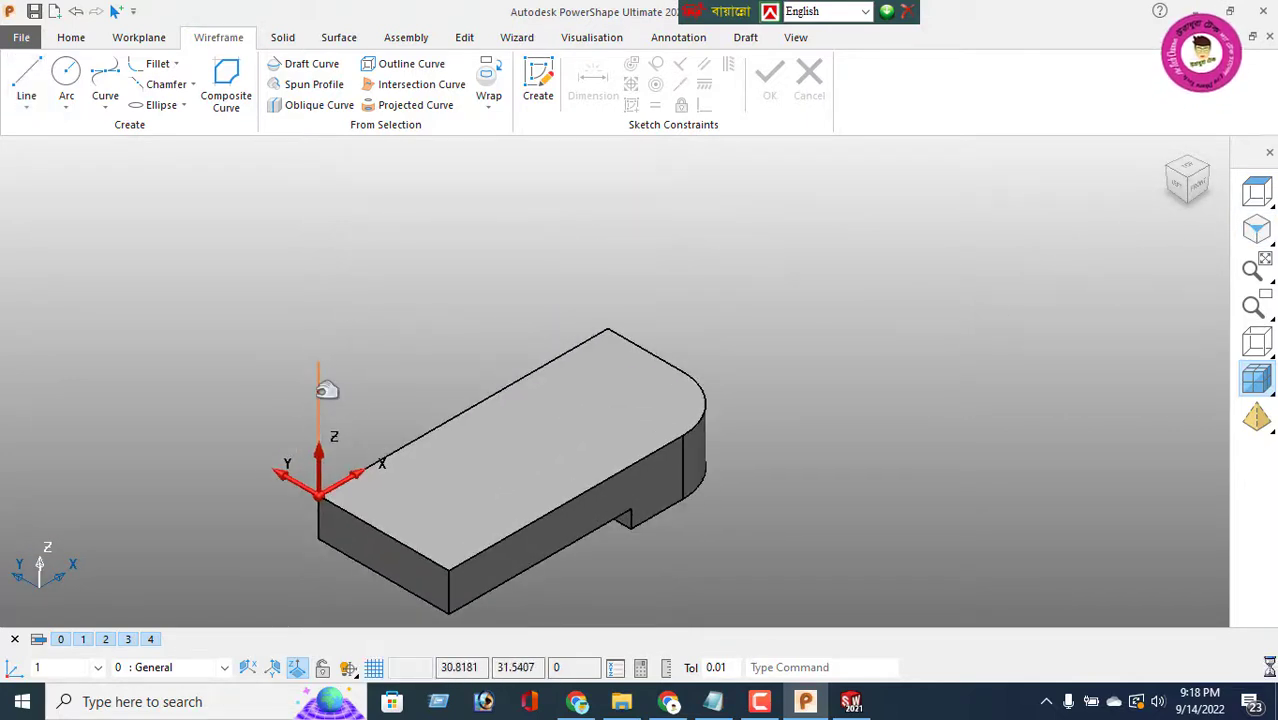
click(319, 386)
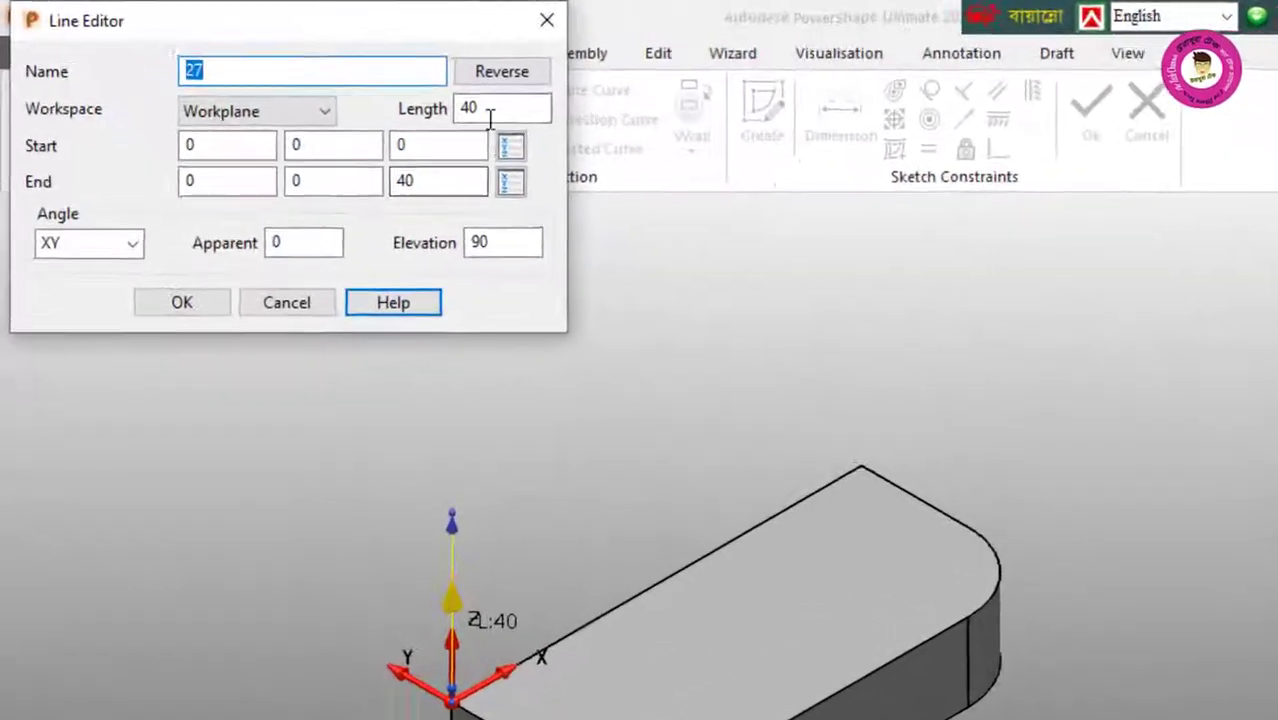
drag(342, 80, 325, 88)
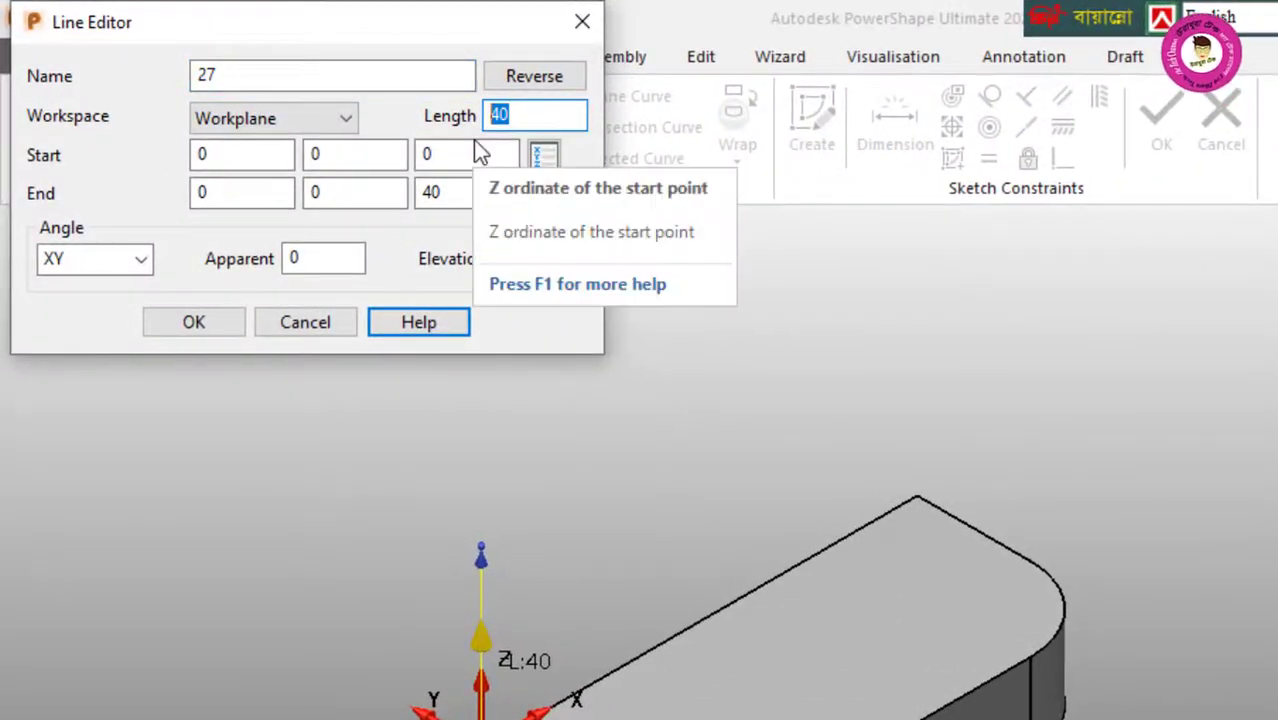
text(50)
key(Return)
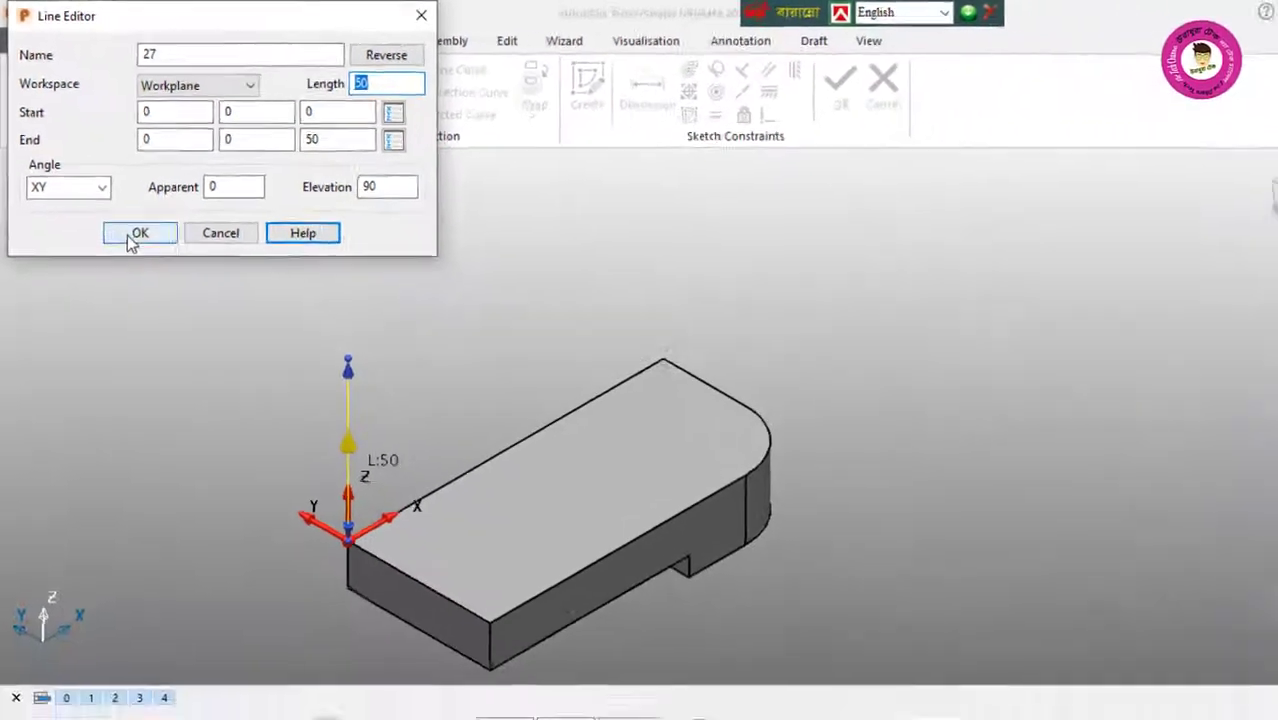
click(193, 322)
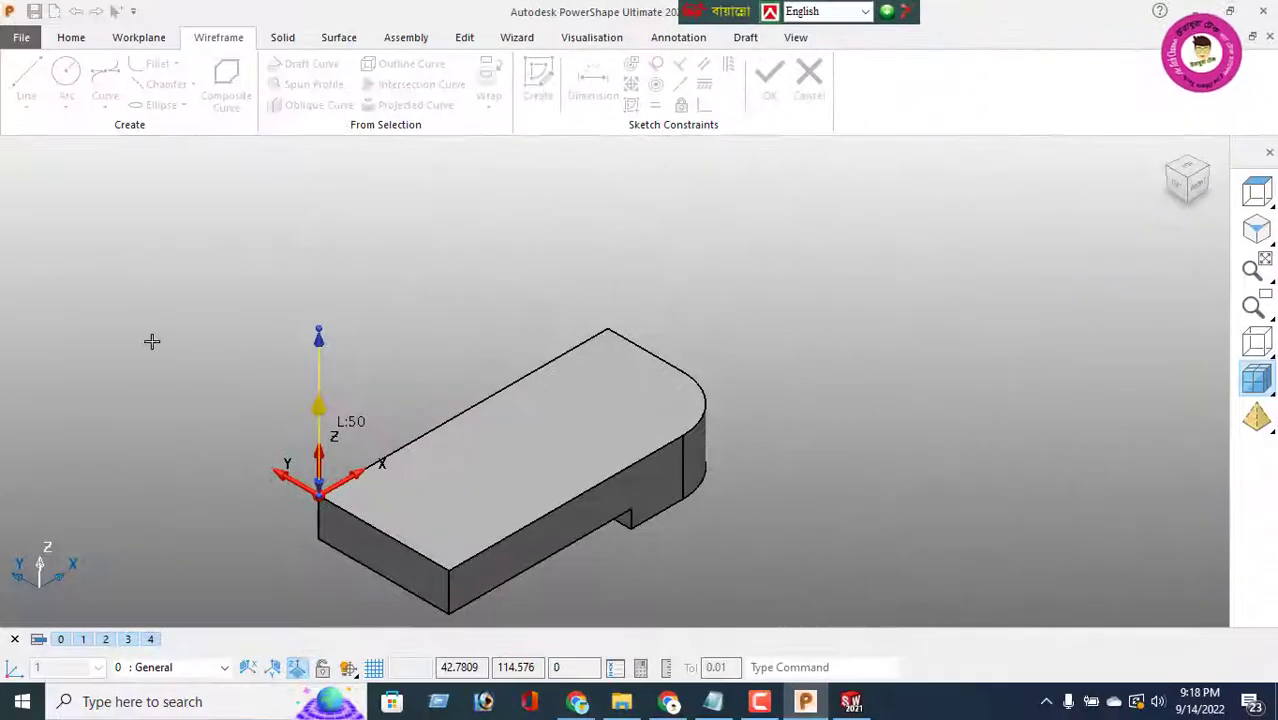
Step: Offset one copy of the 50 mm vertical line by 30 mm along the base plate's long edge, working in the XZ plane
click(286, 40)
click(464, 37)
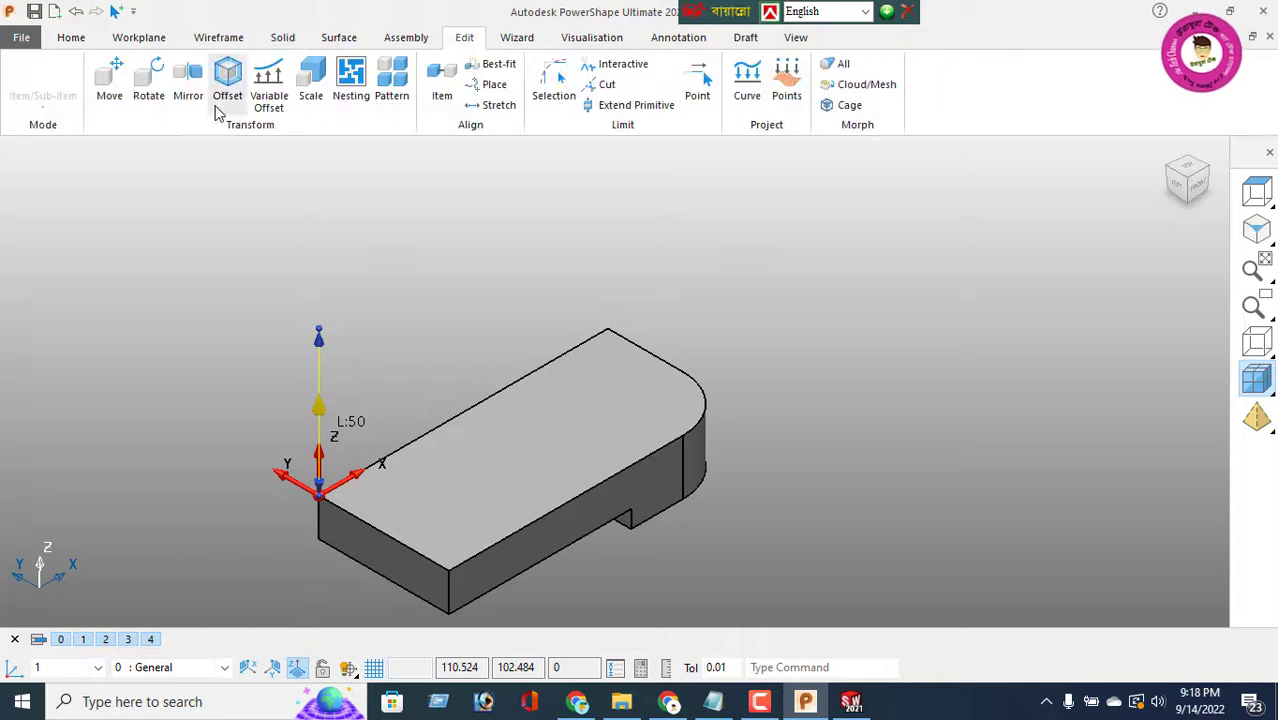
click(223, 92)
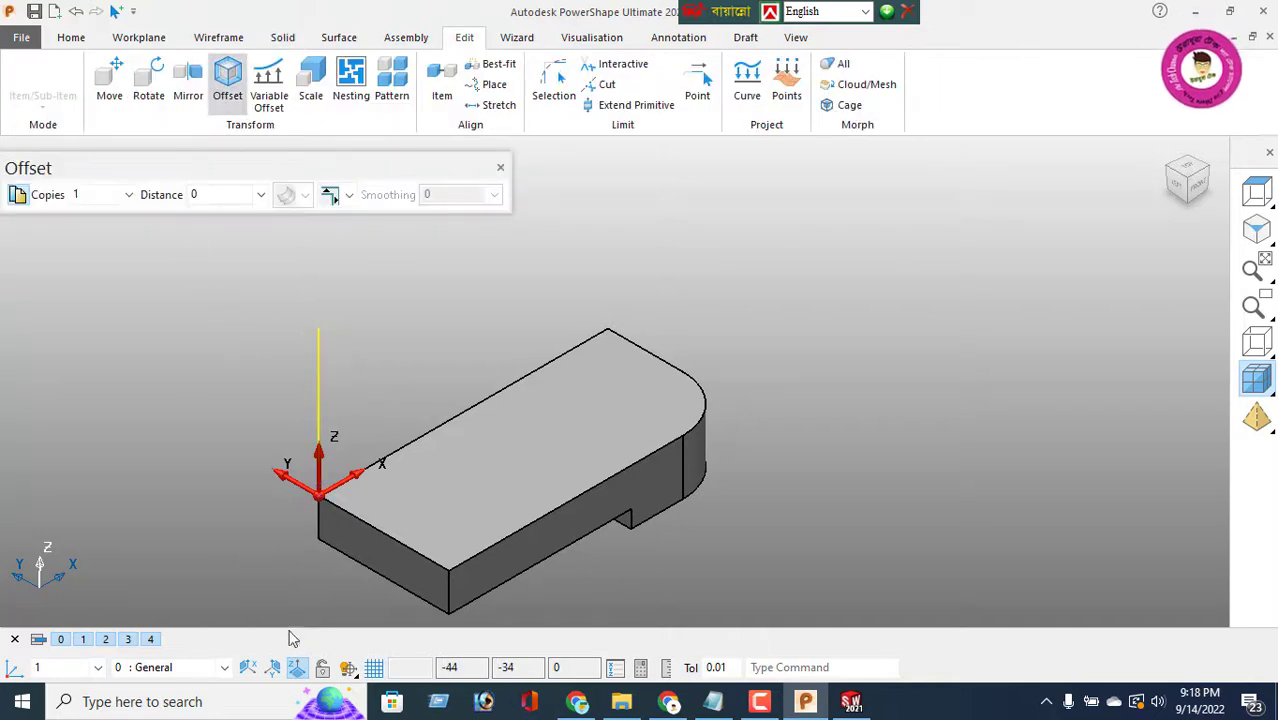
click(268, 670)
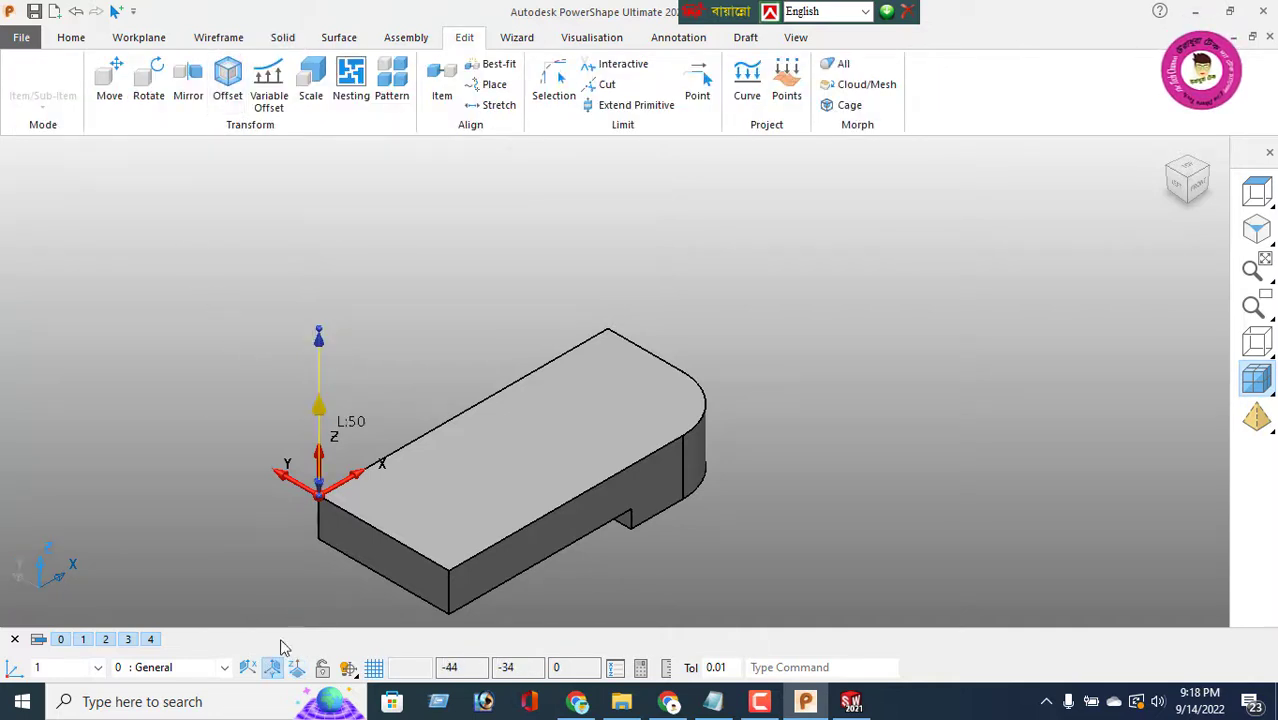
click(226, 92)
click(230, 195)
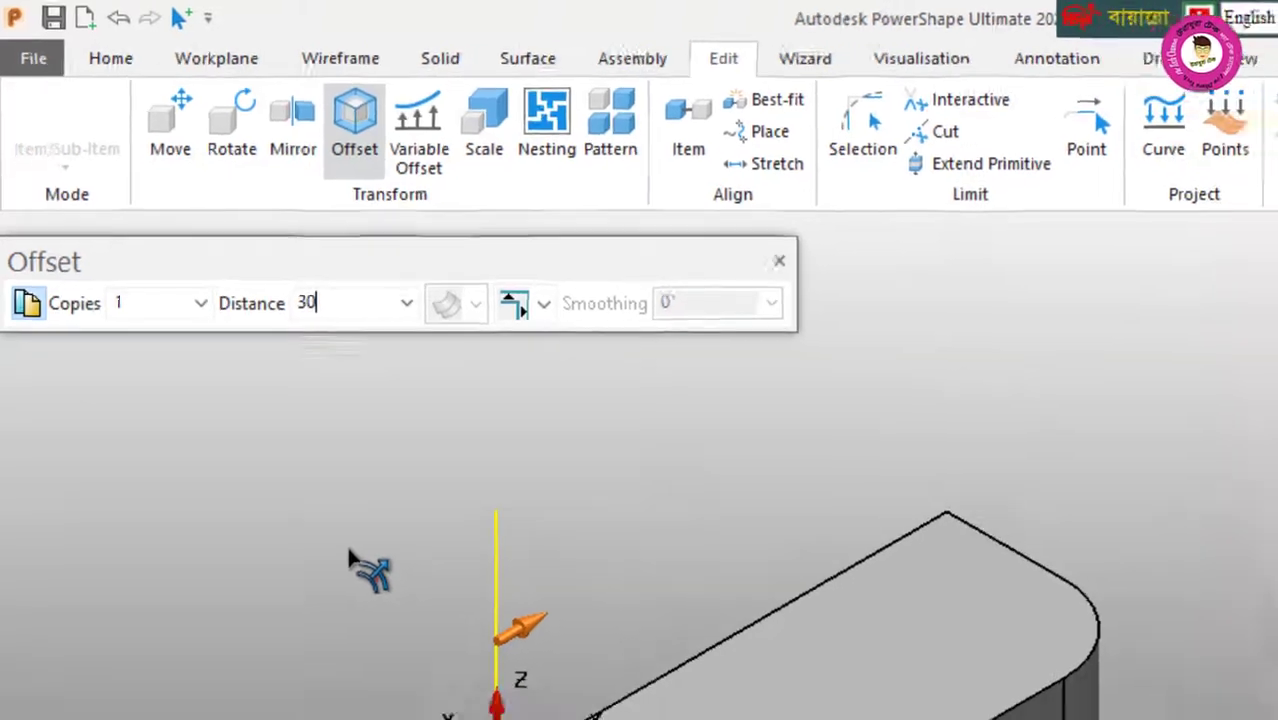
key(Return)
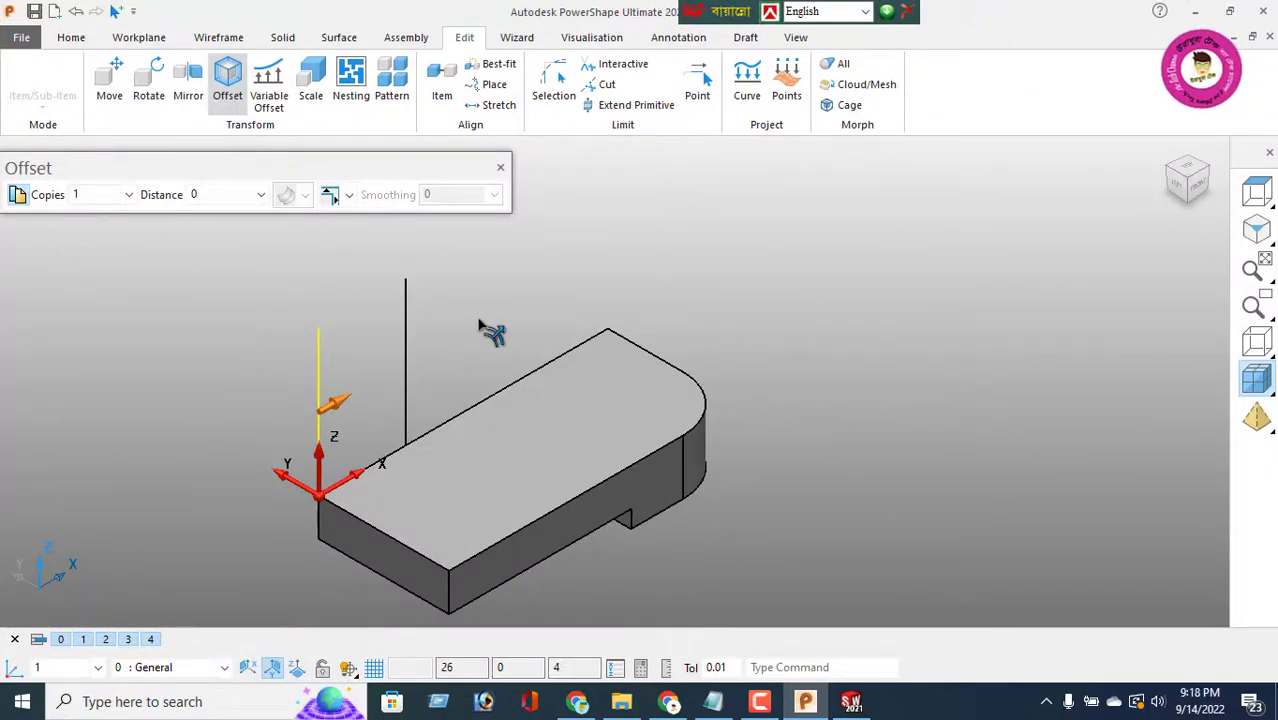
click(501, 169)
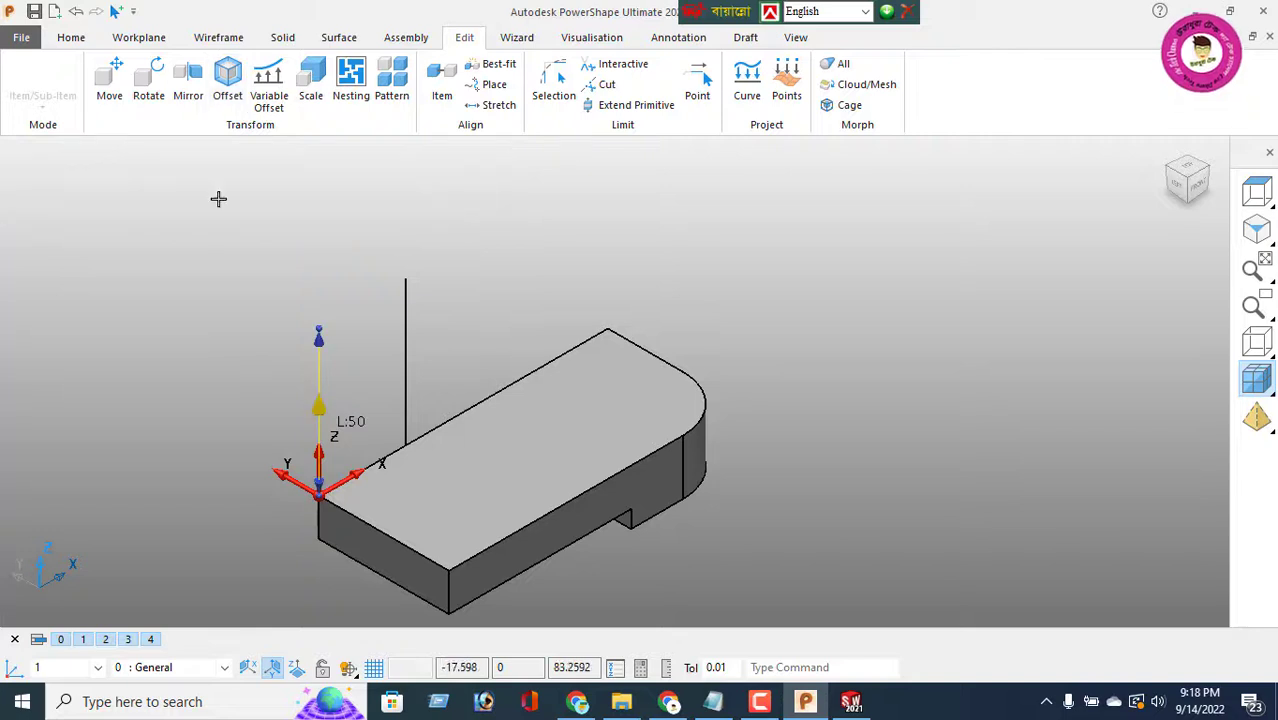
Step: Draw a line joining the upper ends of the two vertical lines
click(219, 38)
click(26, 82)
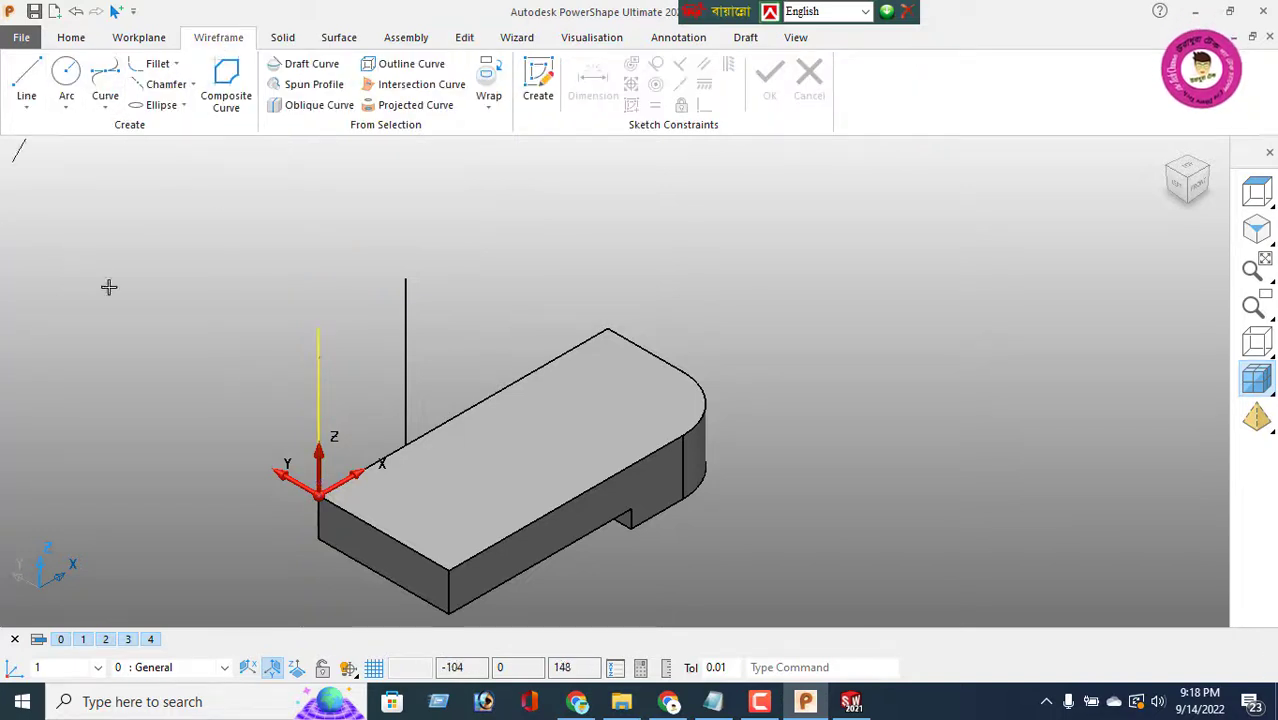
click(318, 328)
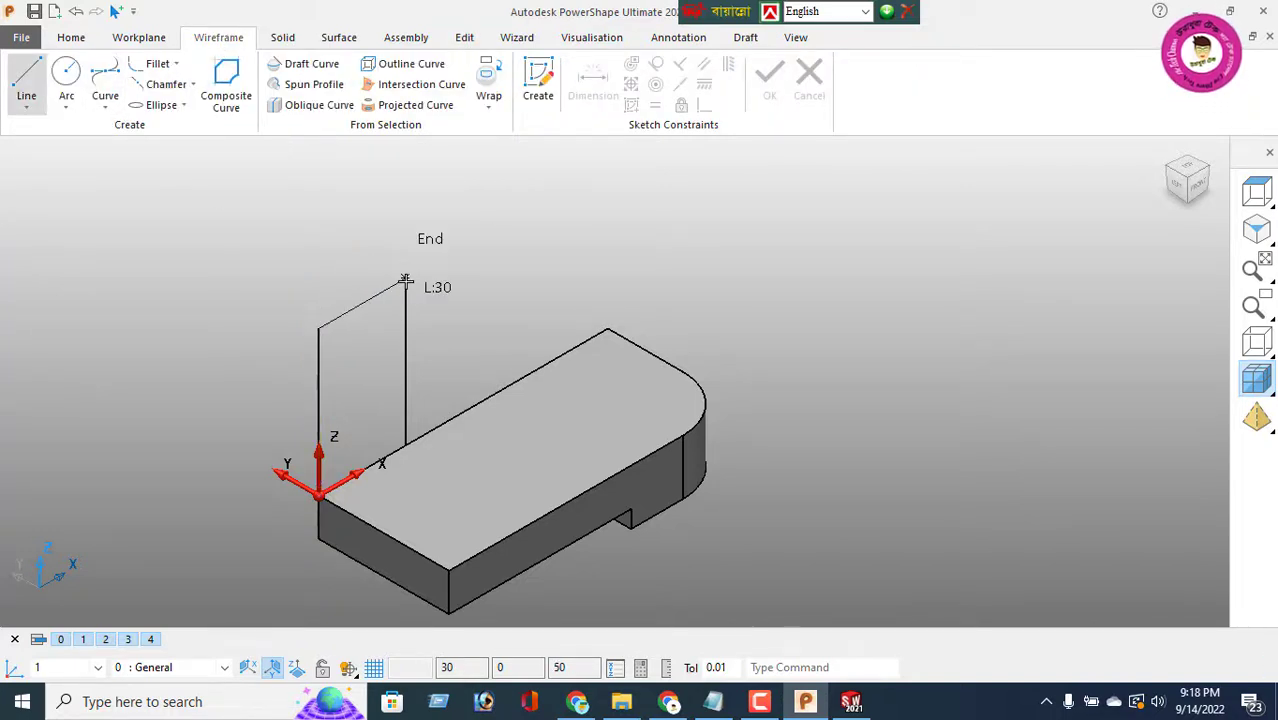
click(405, 280)
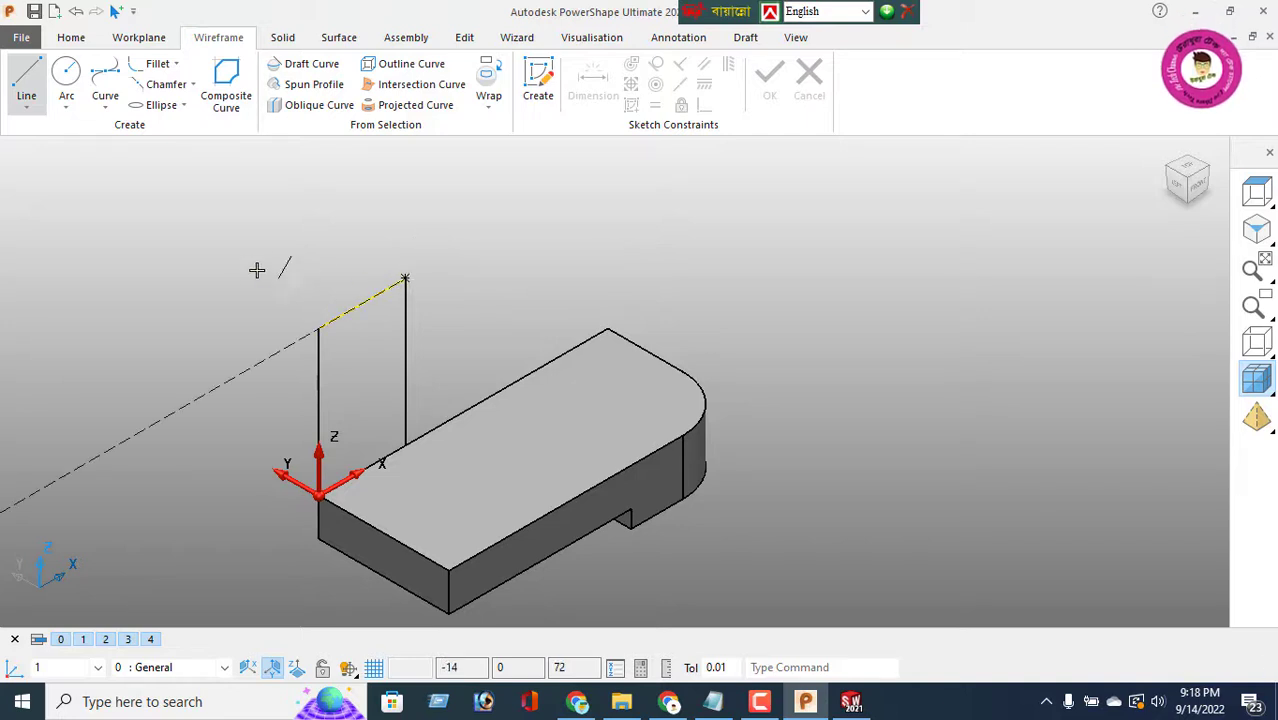
Step: Create a closed composite curve from the upright rectangle's three lines and the plate edge beneath them
click(226, 78)
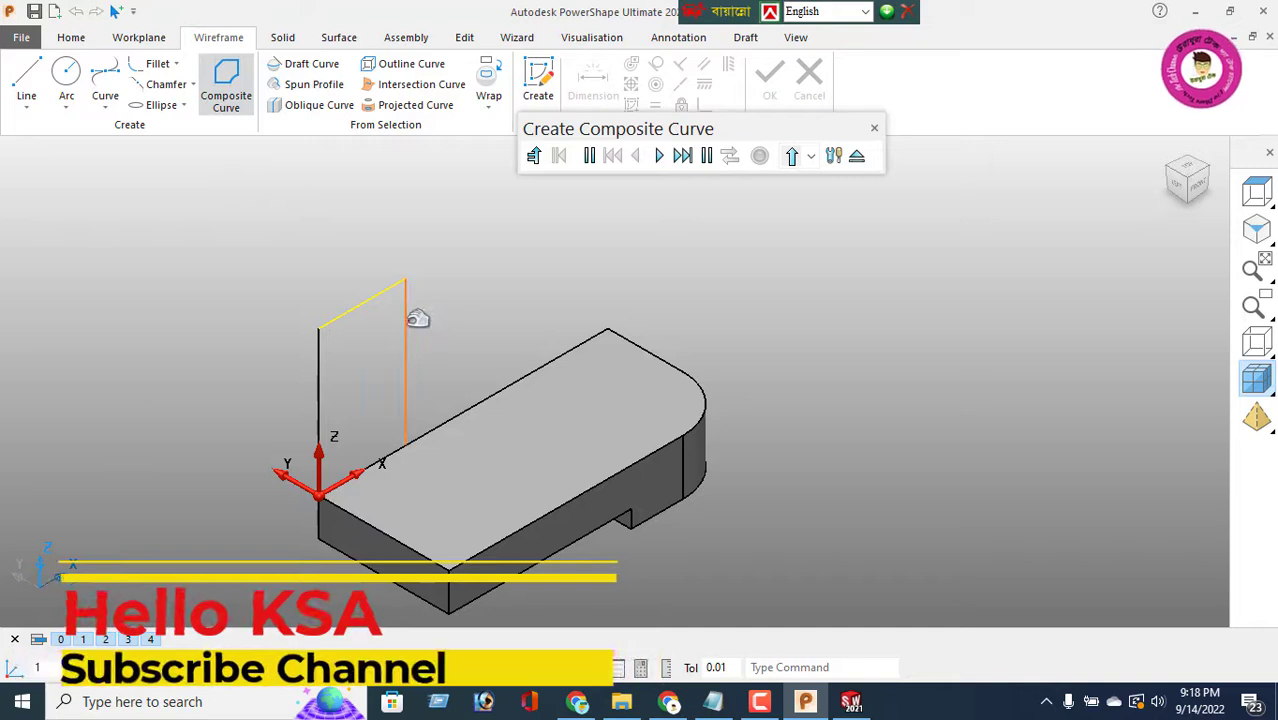
click(406, 318)
click(357, 472)
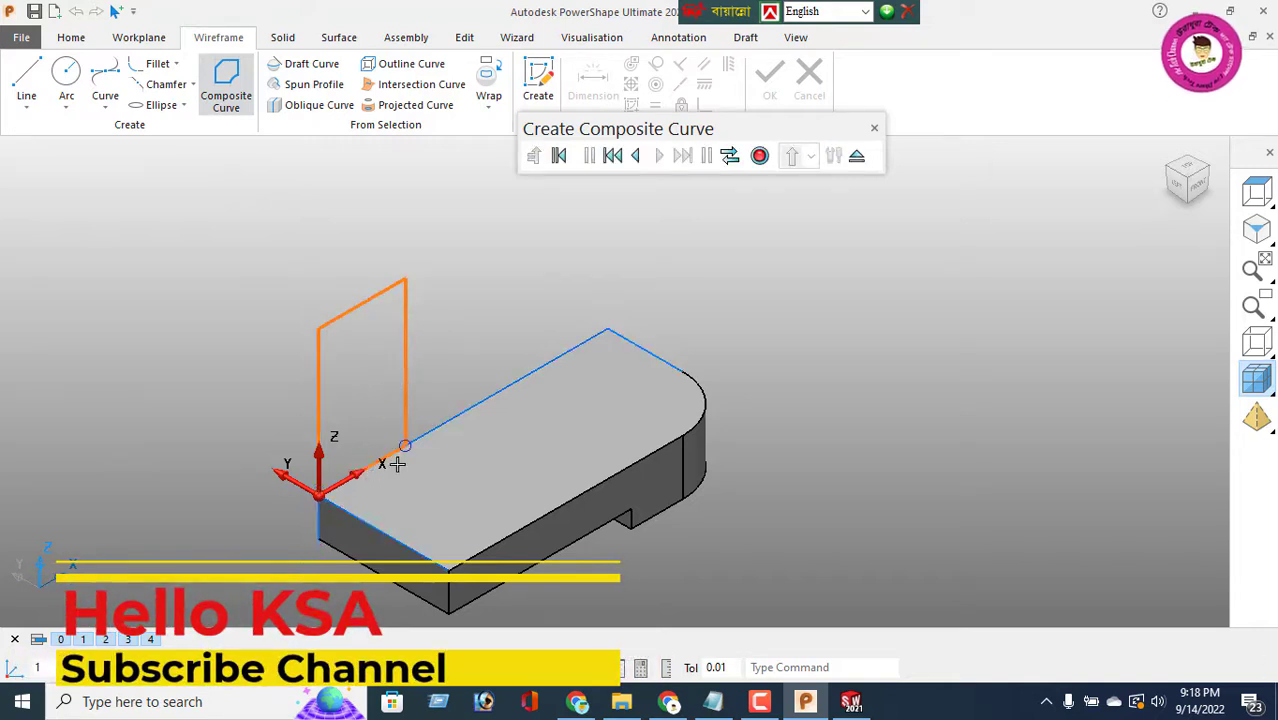
click(760, 158)
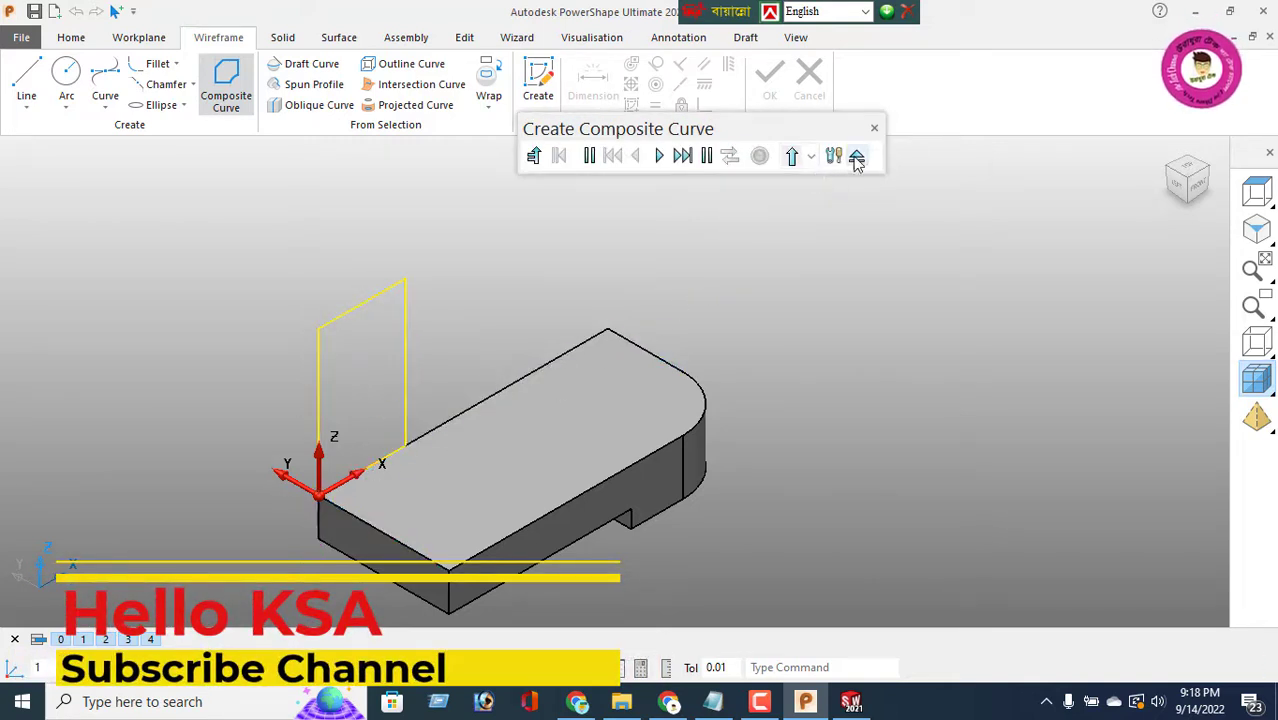
click(856, 159)
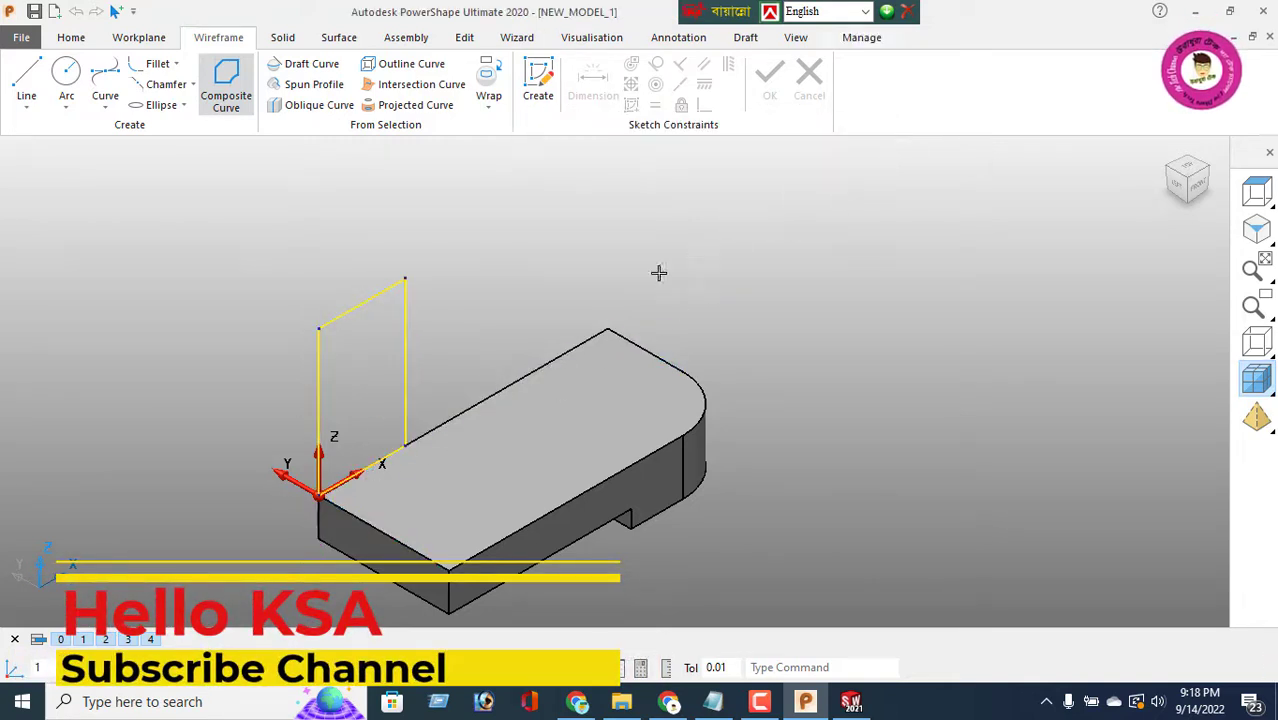
Step: Extrude the upright rectangle as a solid with a direction 1 length of -19, so that it stands over the plate
click(283, 38)
click(78, 80)
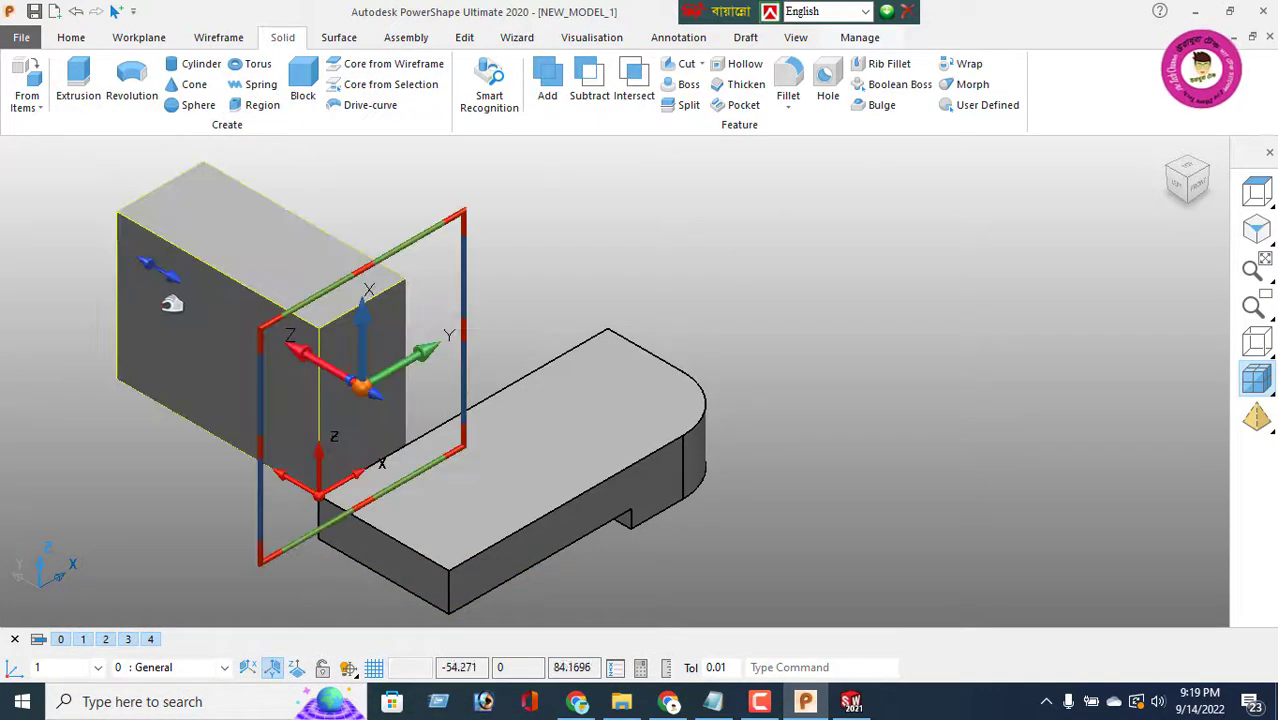
double_click(205, 336)
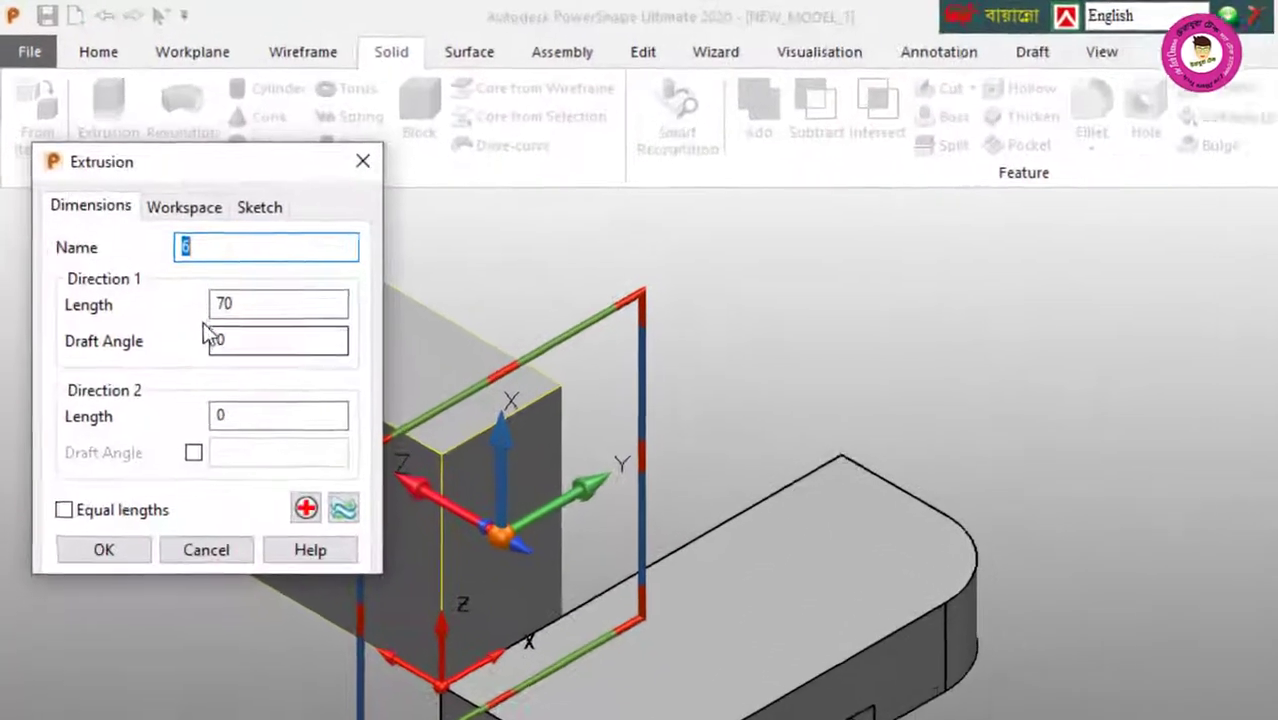
key(Tab)
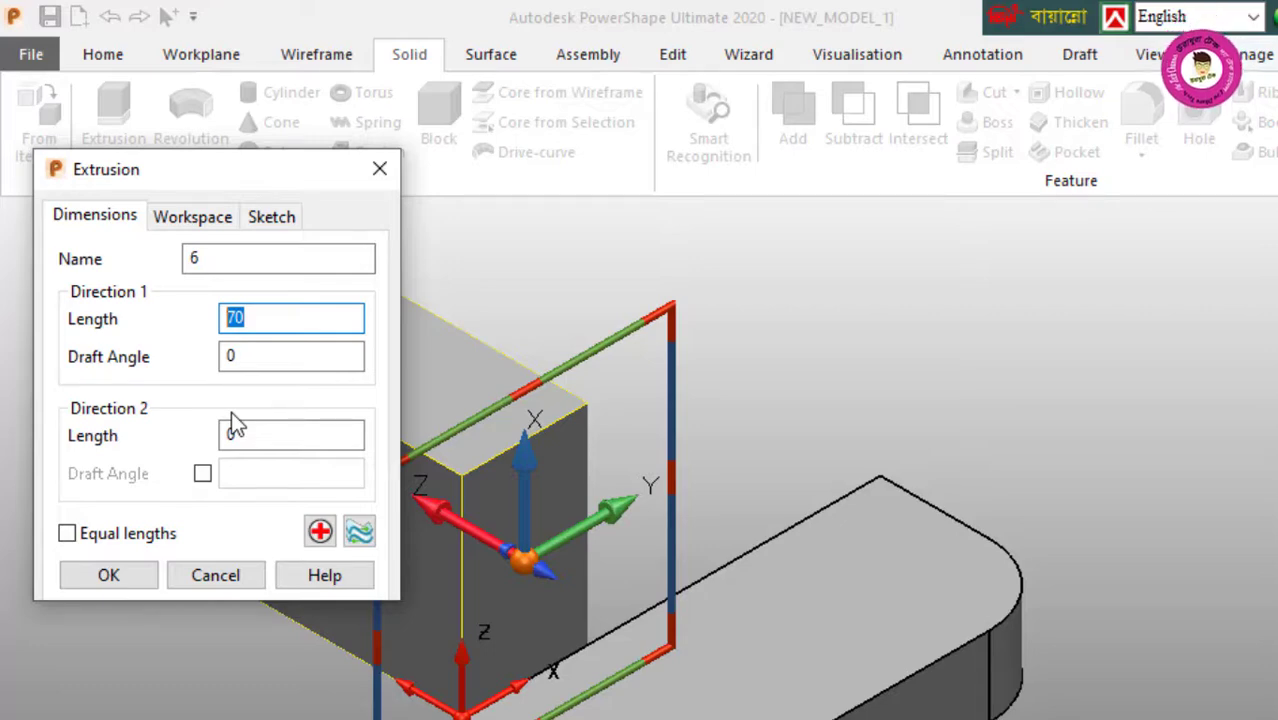
text(19)
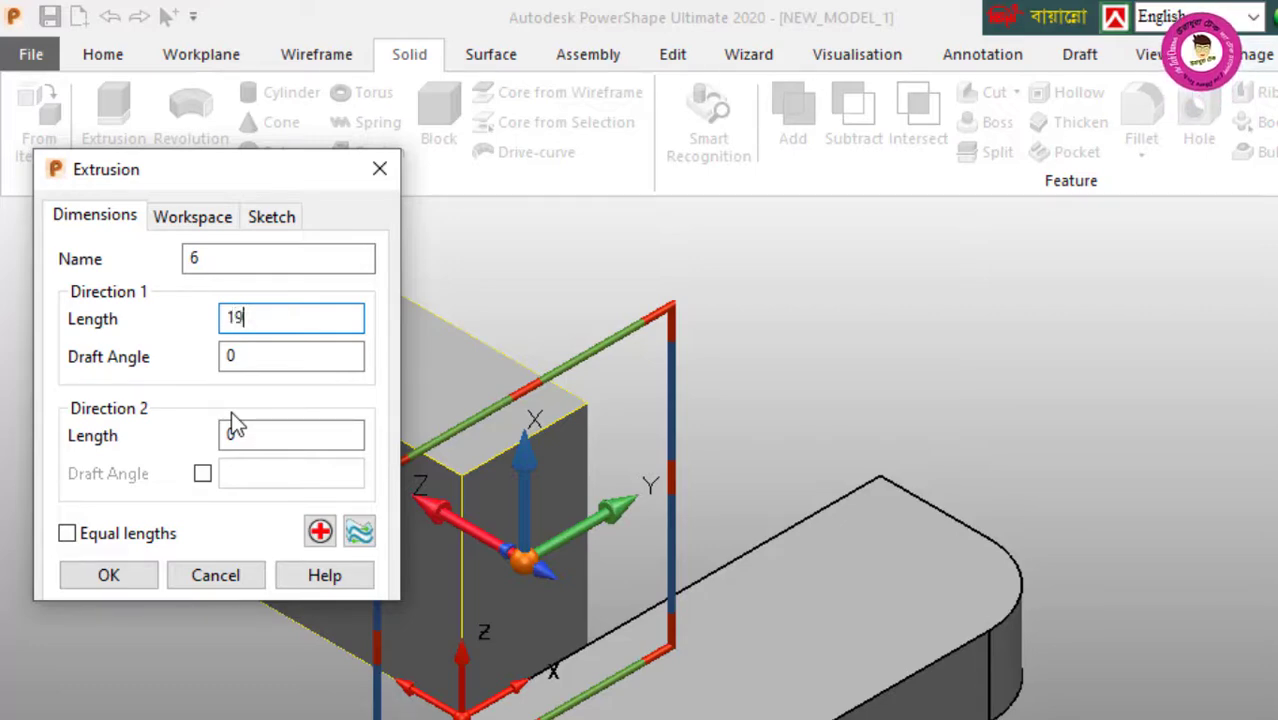
key(Return)
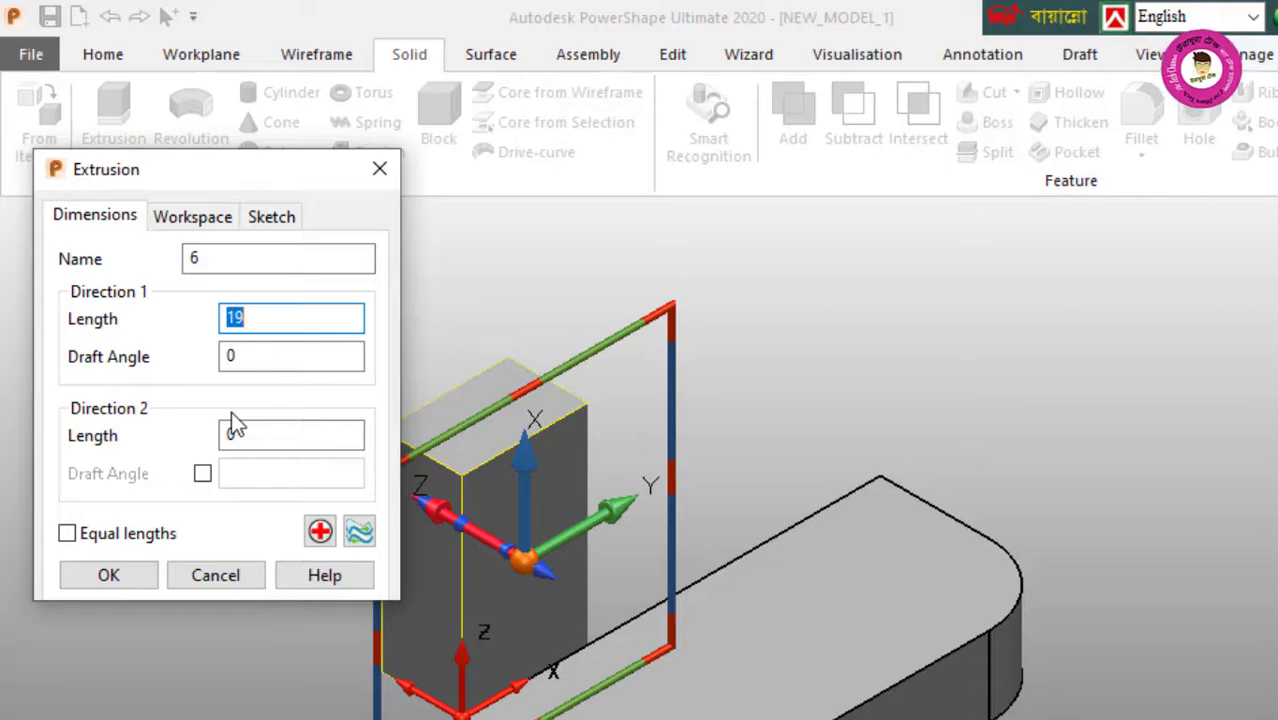
text(-19)
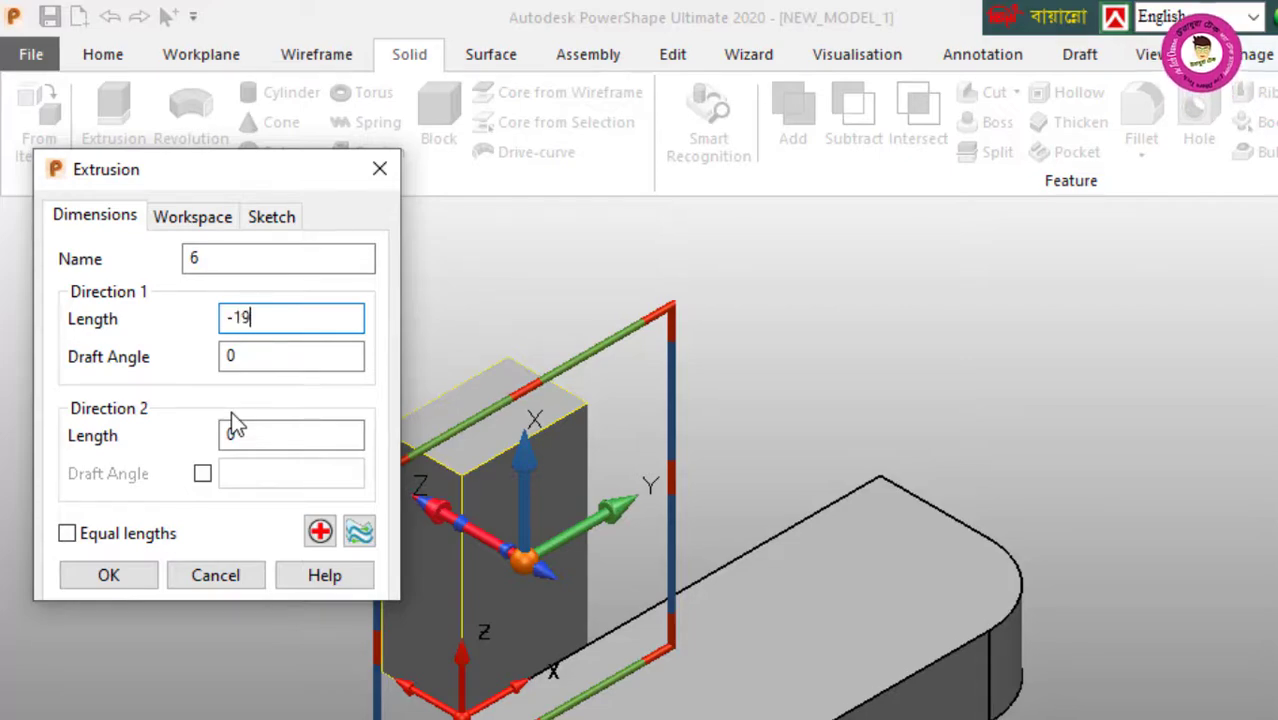
key(Return)
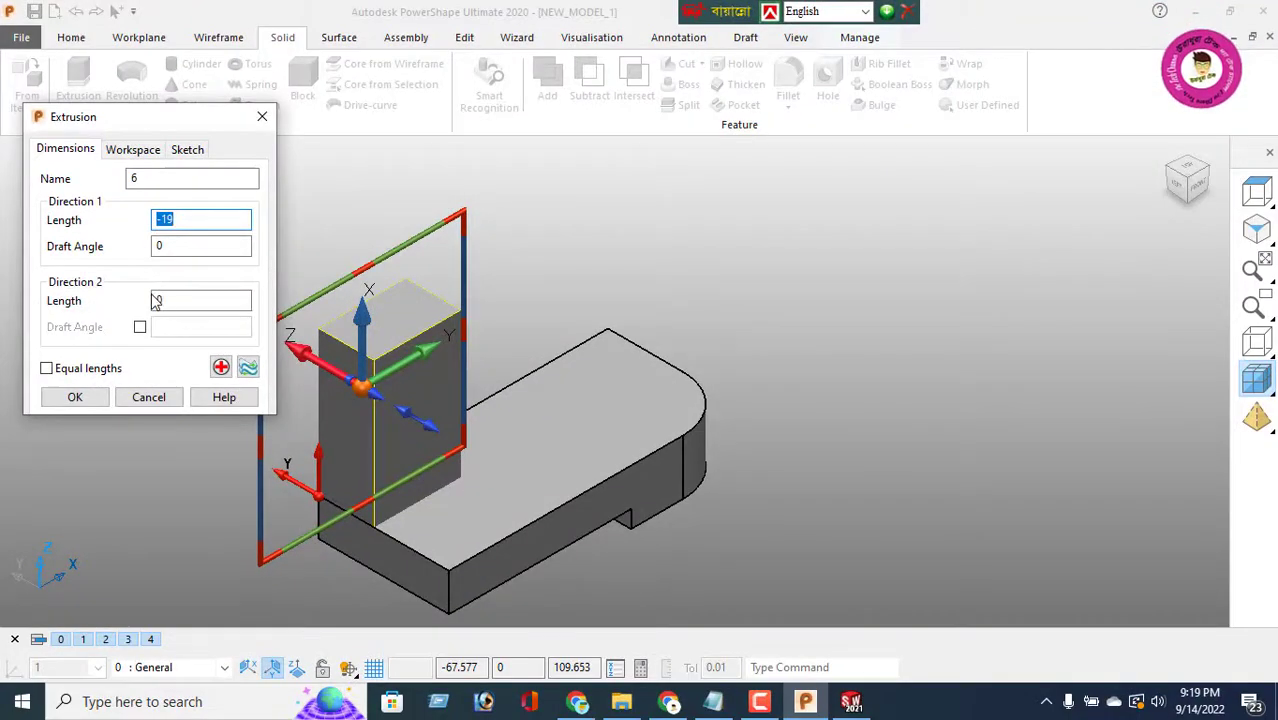
click(75, 397)
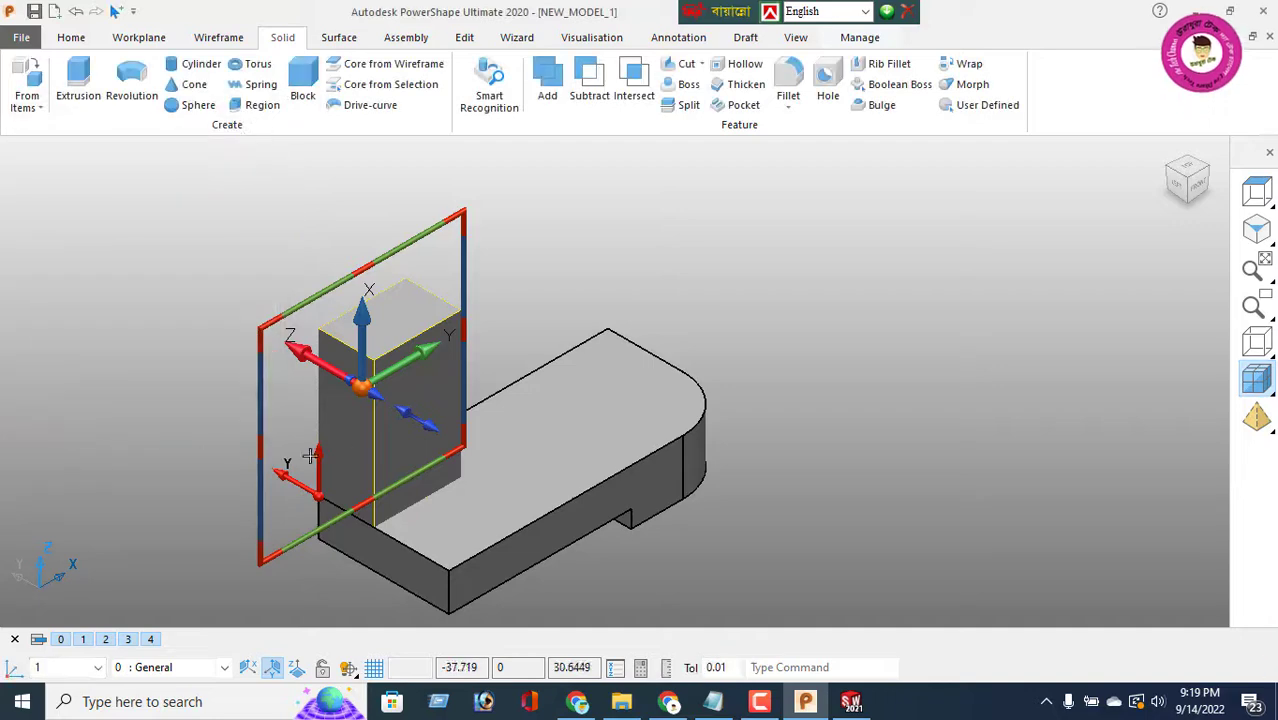
Step: Add the upright block to the base plate with the solid Add operation
middle_drag(462, 476, 86, 428)
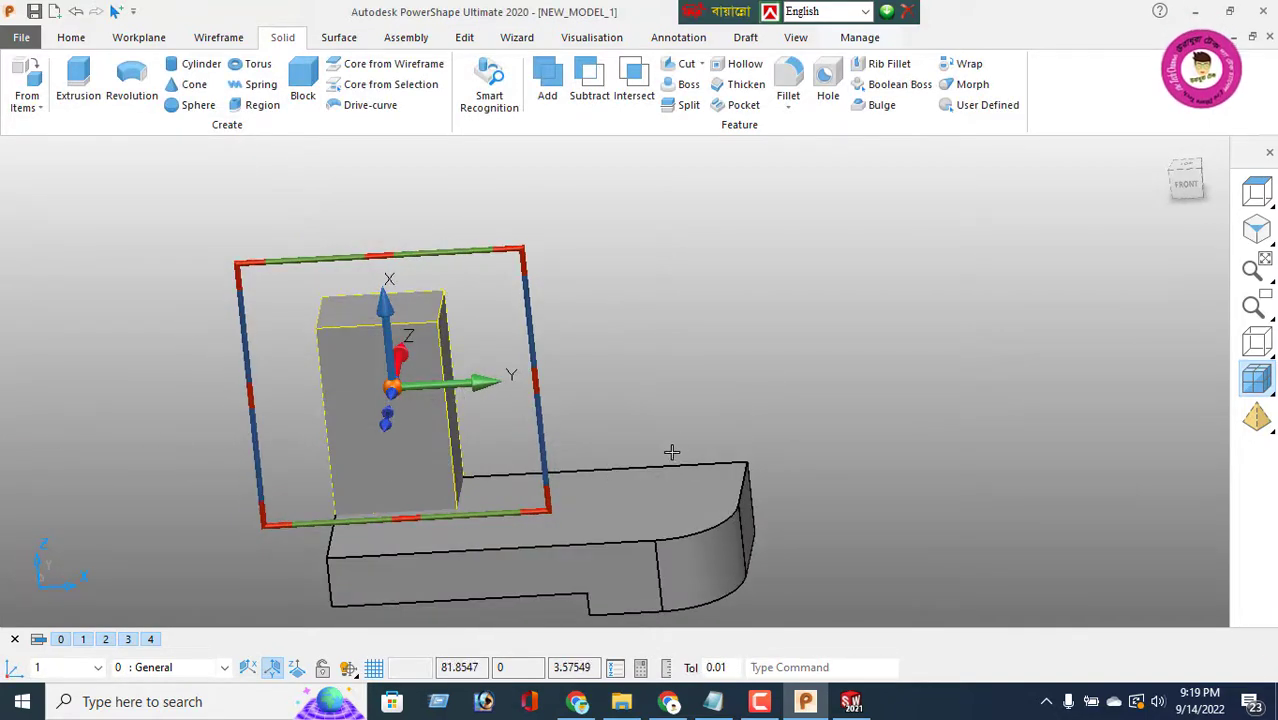
middle_drag(566, 560, 607, 510)
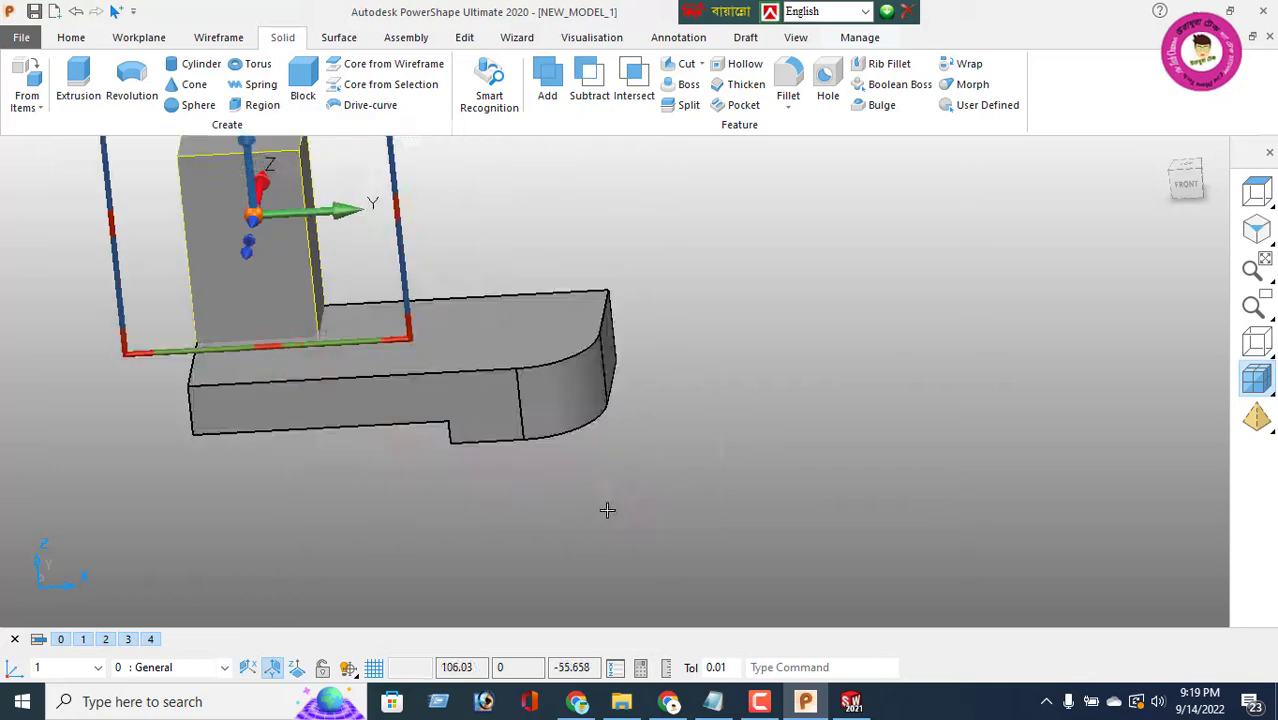
click(547, 90)
middle_drag(568, 414, 150, 395)
middle_drag(441, 404, 604, 436)
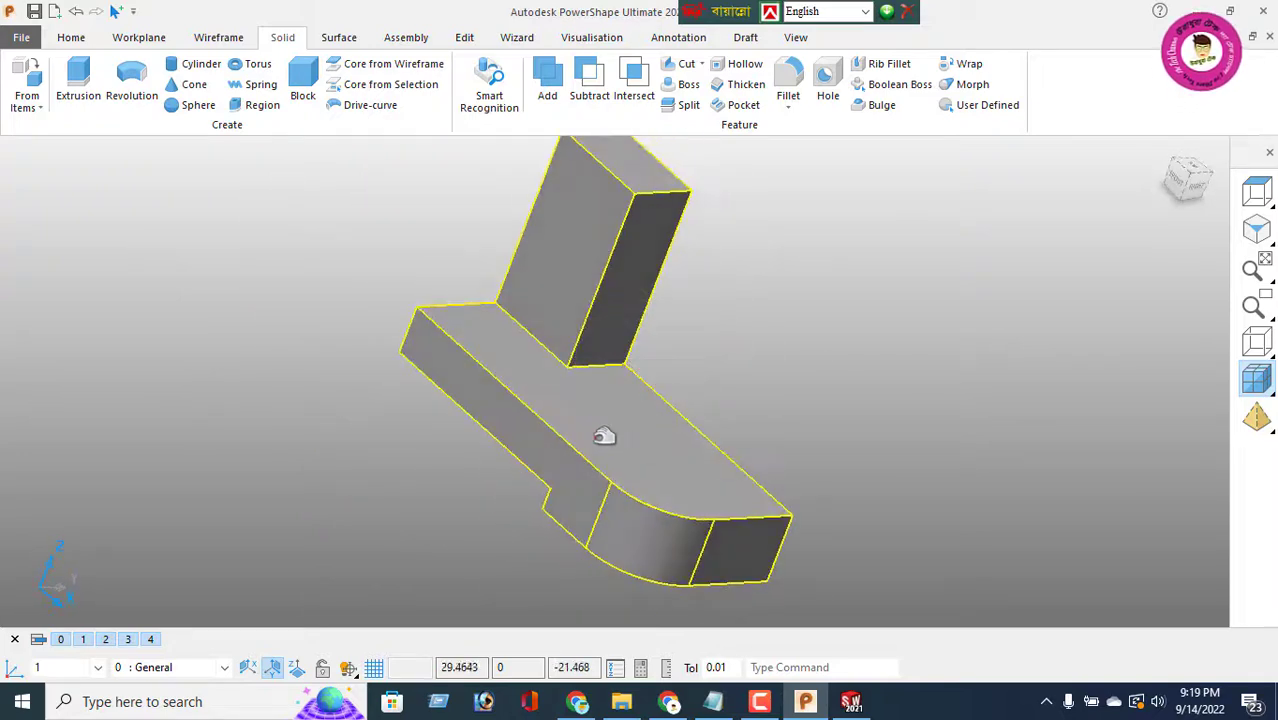
Step: Draw a line from the rear corner of the upright block's short top edge to that edge's midpoint, and display the model as wireframe
click(218, 38)
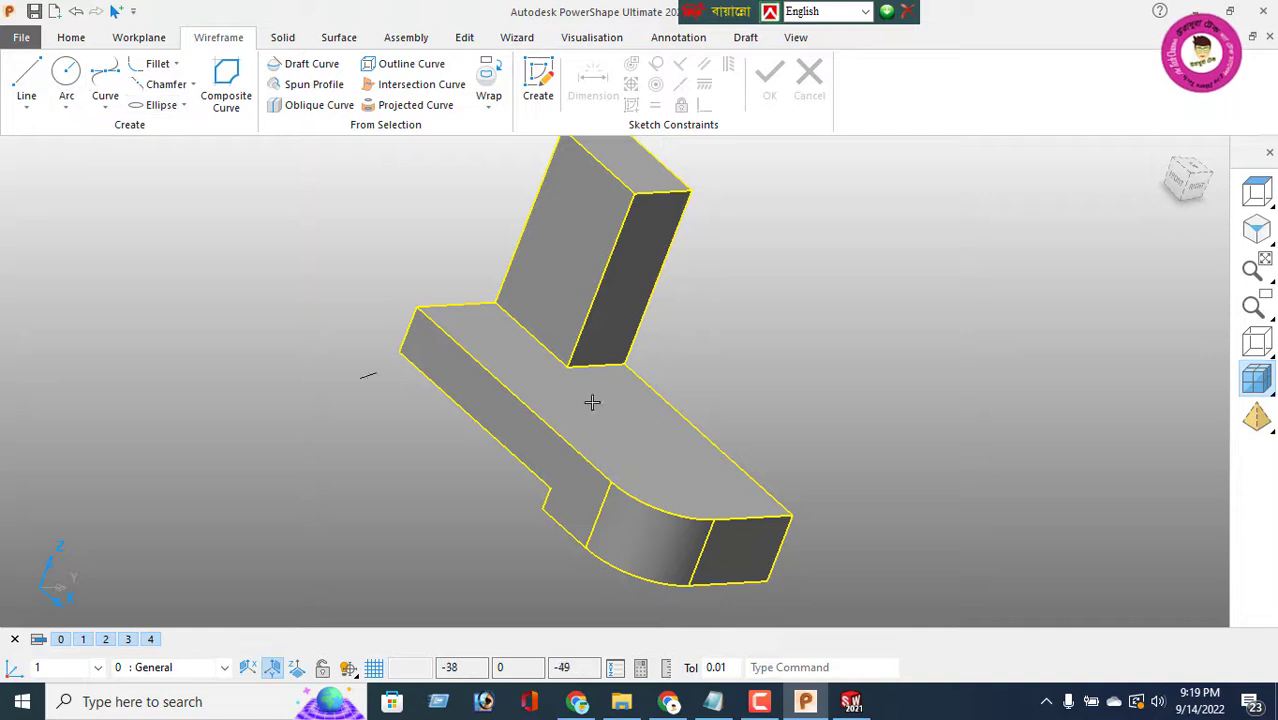
middle_drag(686, 308, 705, 224)
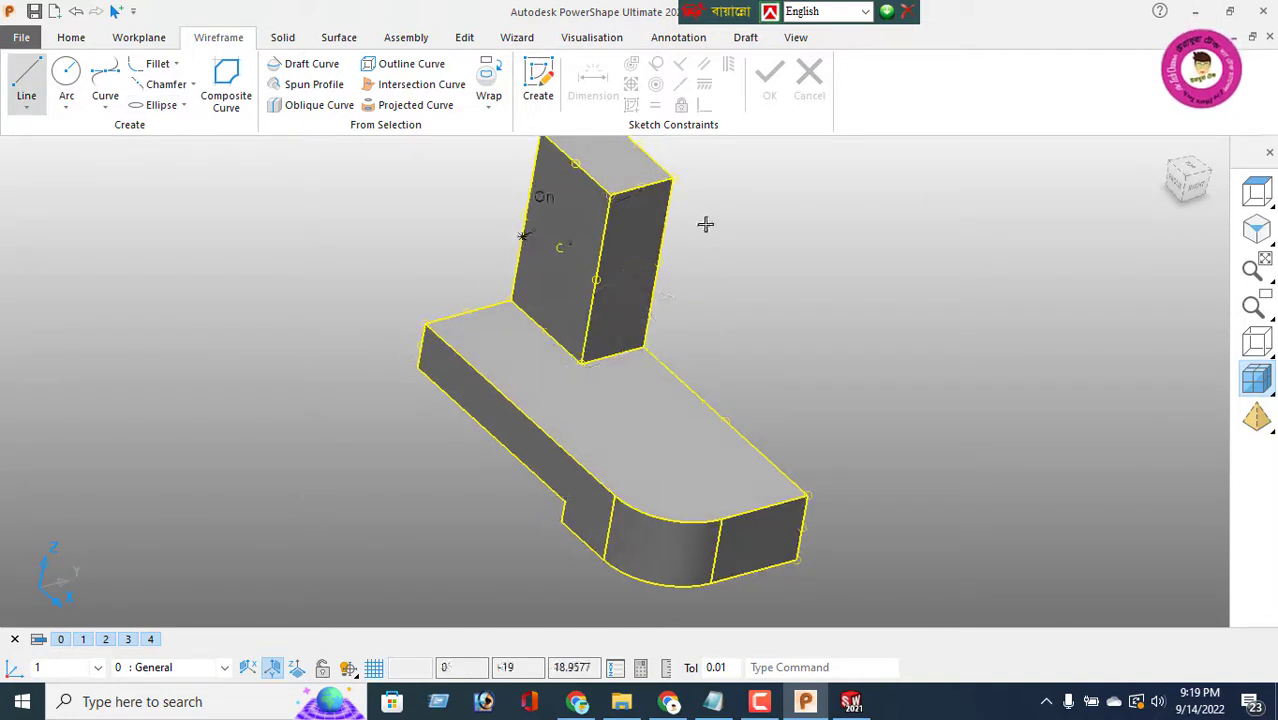
click(670, 178)
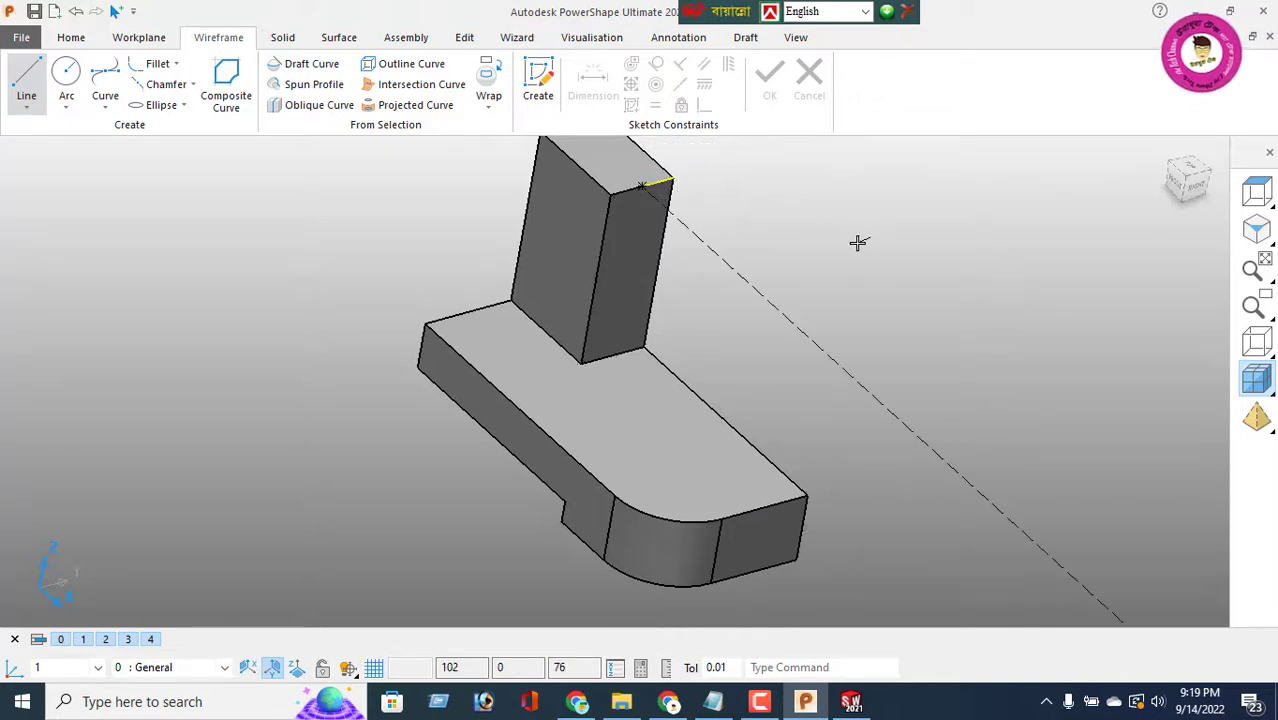
click(1257, 342)
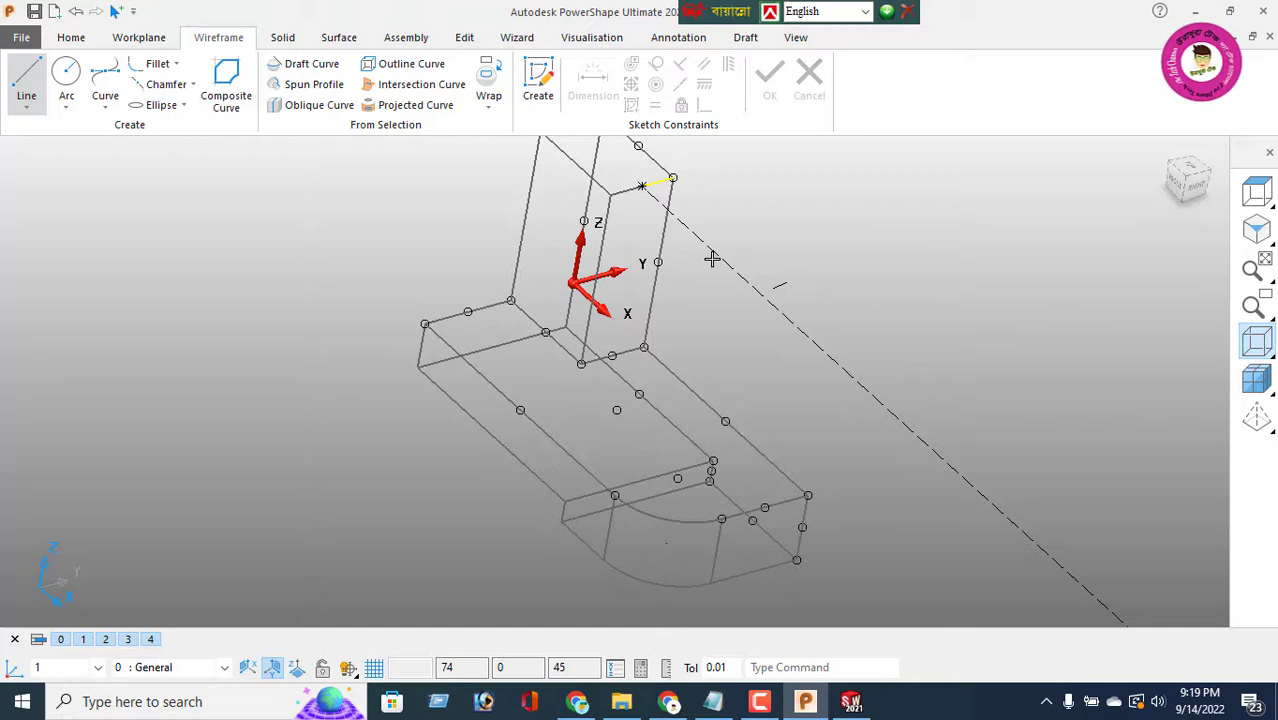
right_click(824, 156)
key(Escape)
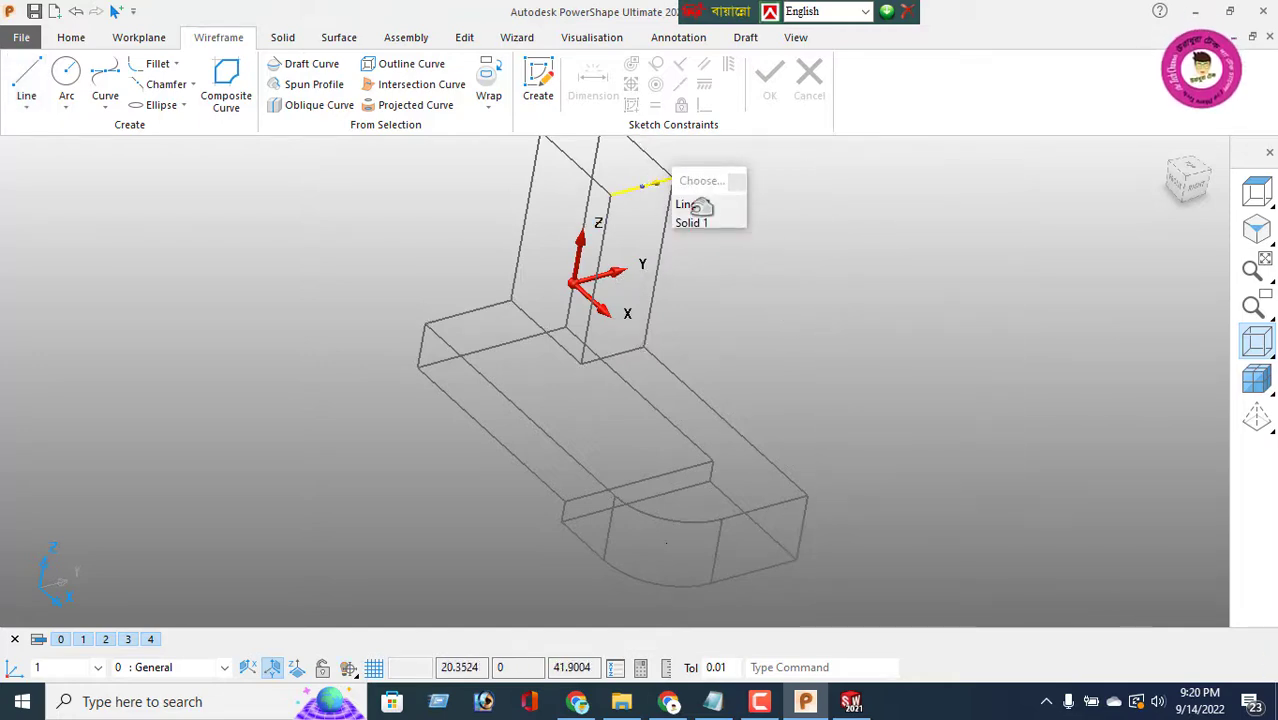
Step: Check the length of the line on the block's short top edge in the Line Editor
double_click(699, 207)
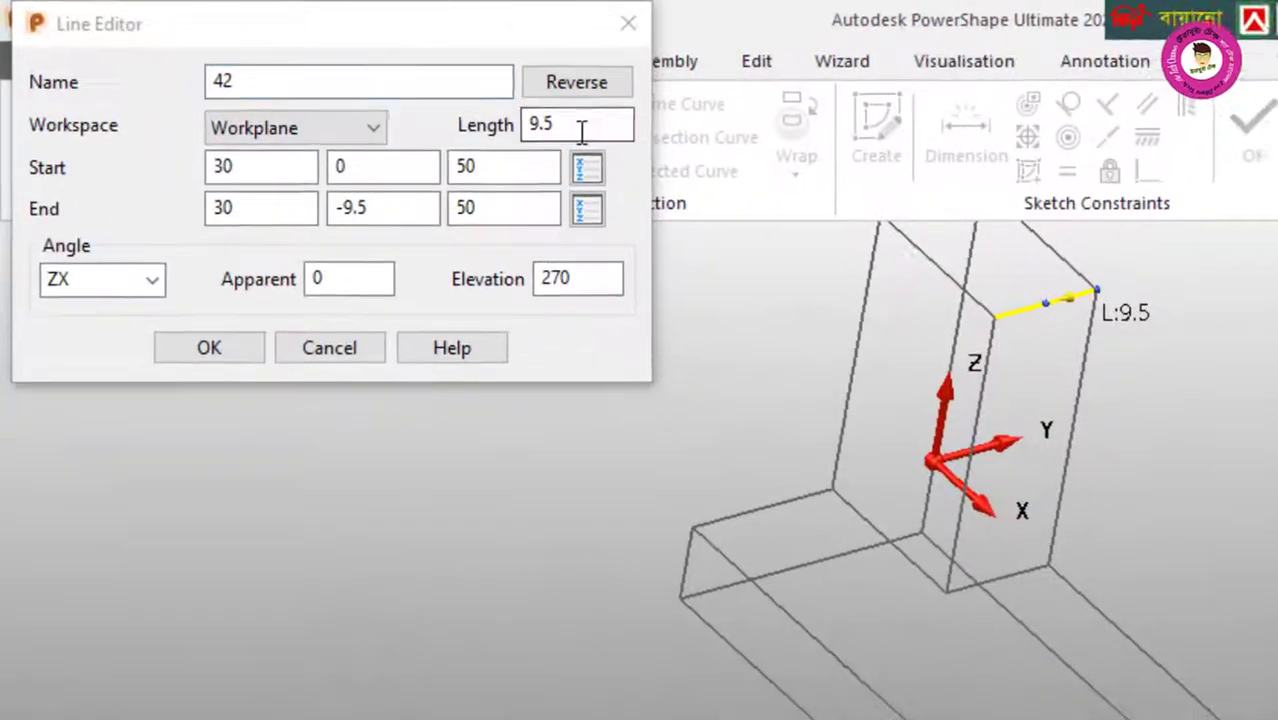
double_click(327, 78)
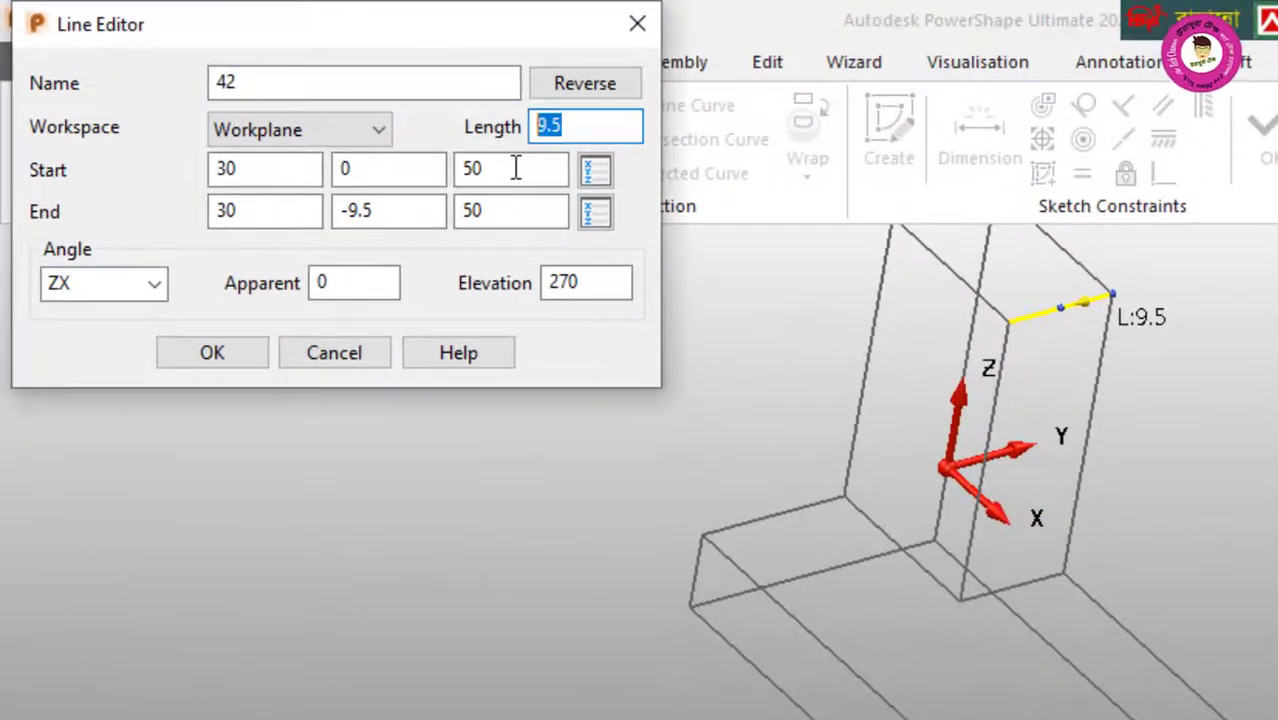
text(1)
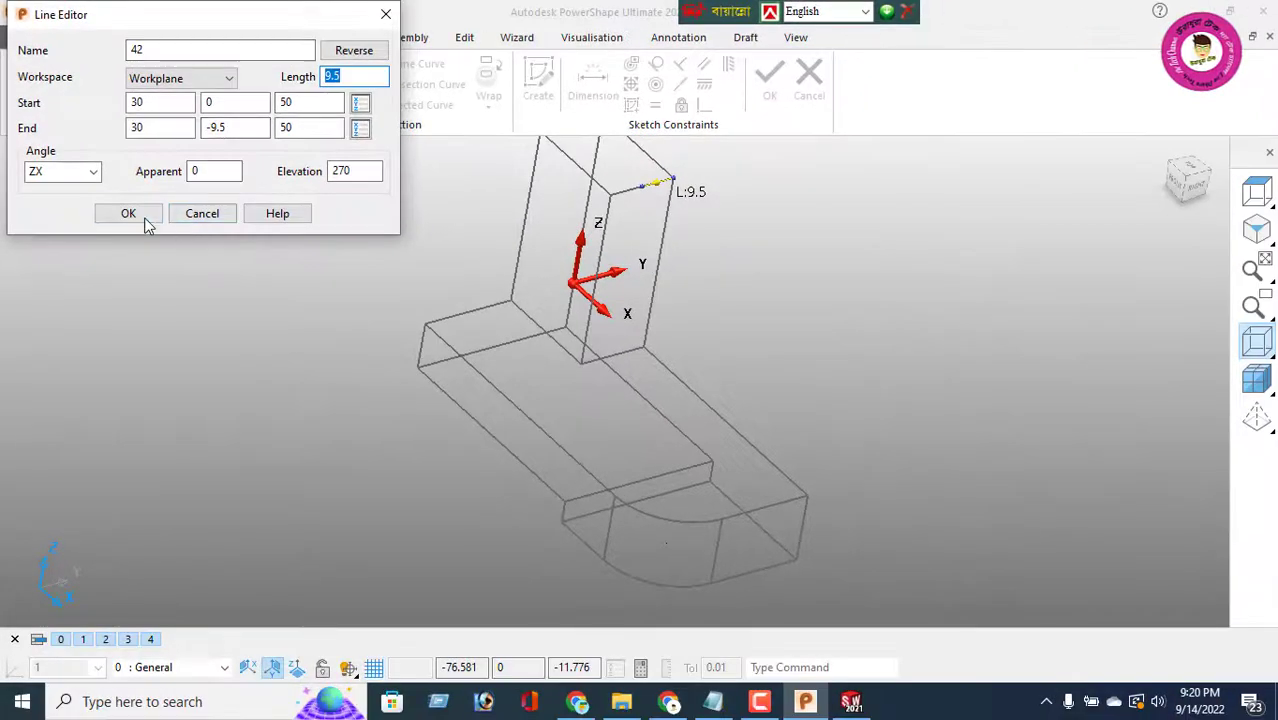
click(232, 356)
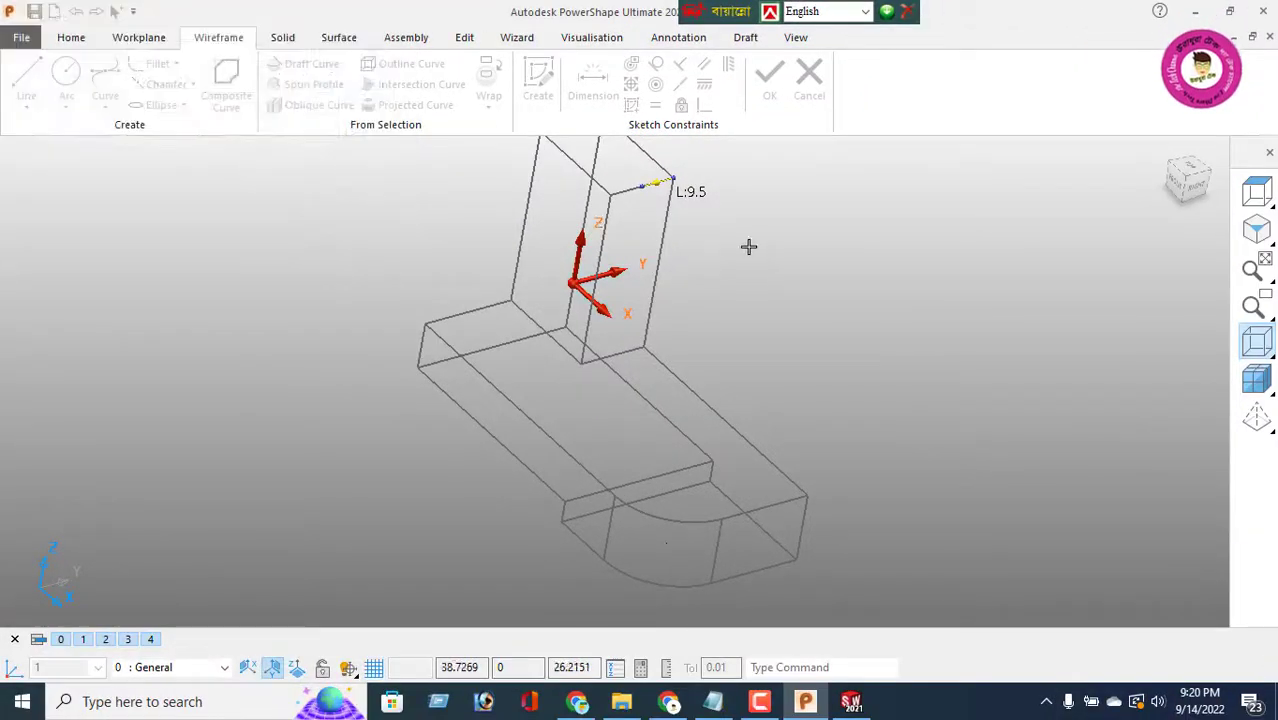
Step: Start a line at the midpoint of the upright block's short top edge
scroll(658, 233, up, 2)
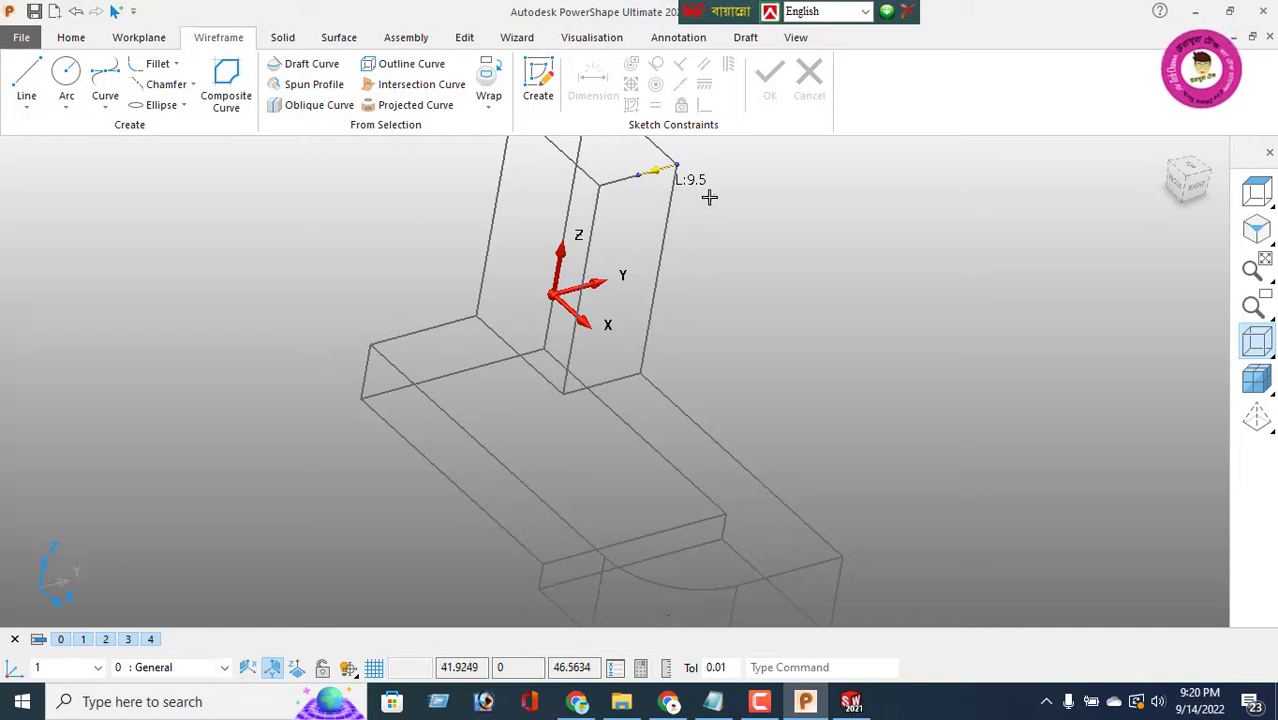
click(38, 93)
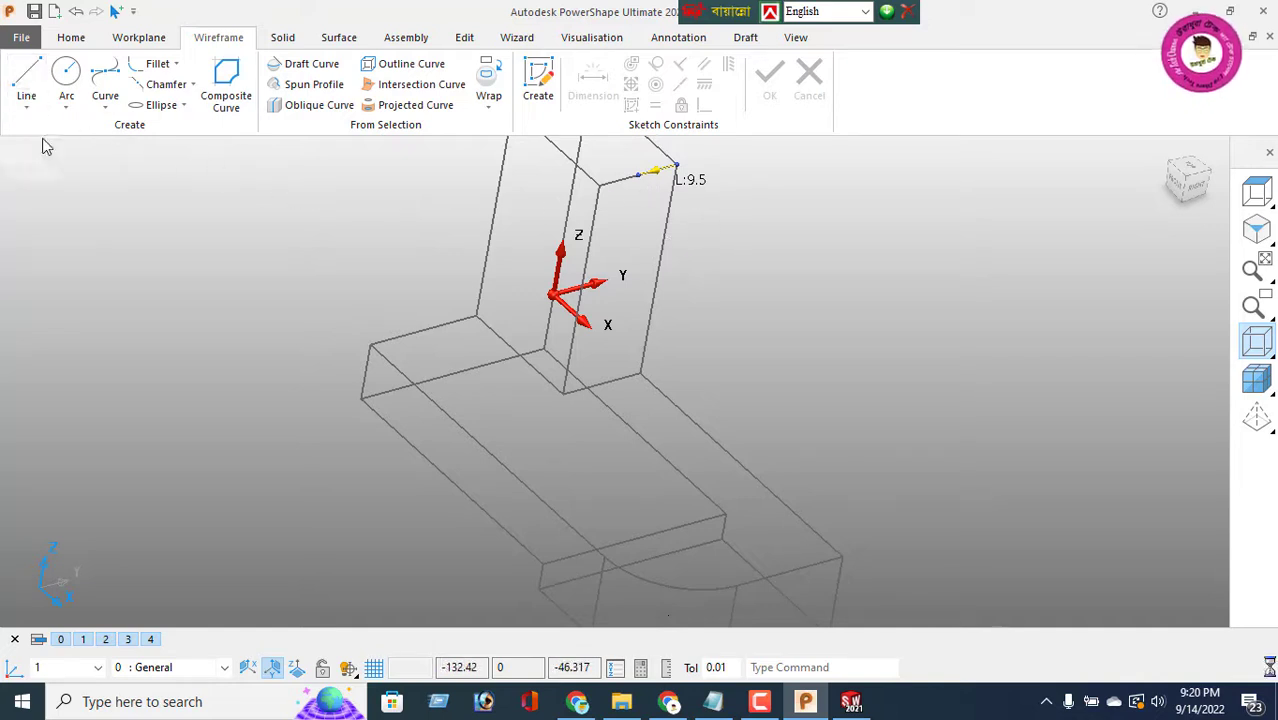
click(638, 175)
middle_drag(790, 508, 807, 605)
Step: Draw a sloping line from the lug edge where its rounded top begins to the far top corner of the base plate
mouse_move(741, 231)
middle_down()
mouse_move(502, 191)
mouse_move(659, 422)
mouse_move(896, 365)
middle_up()
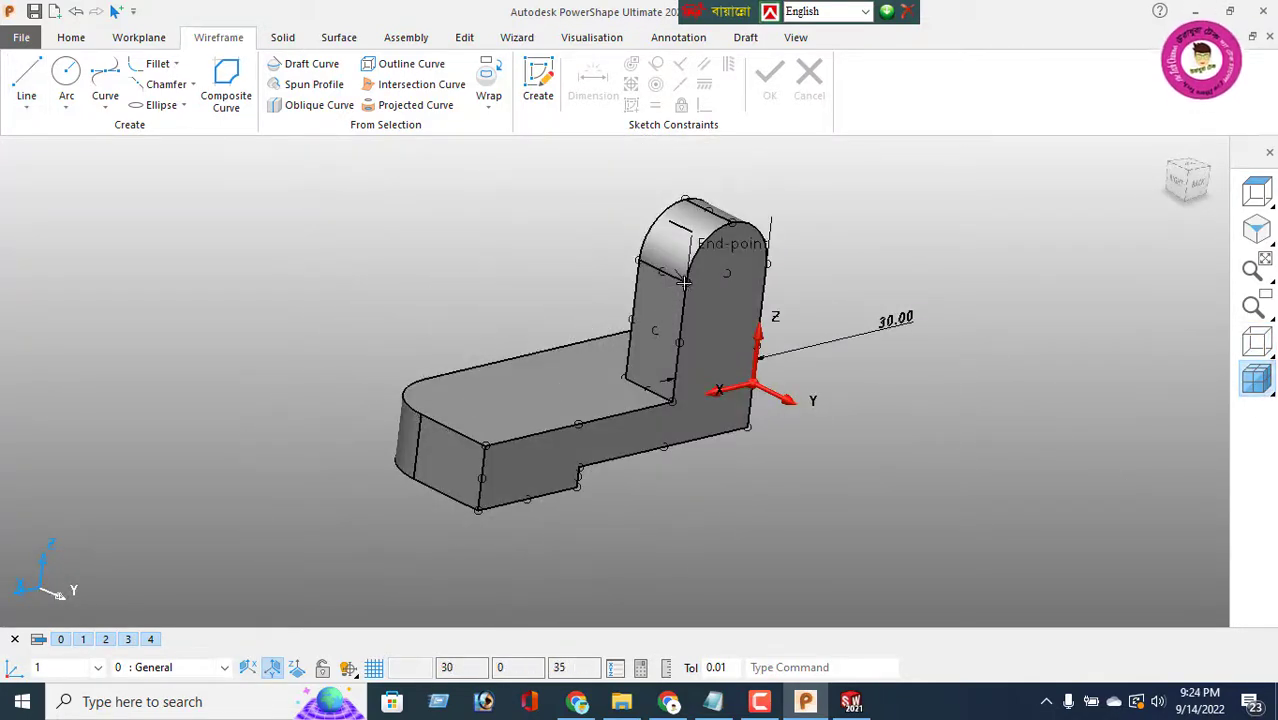
click(683, 283)
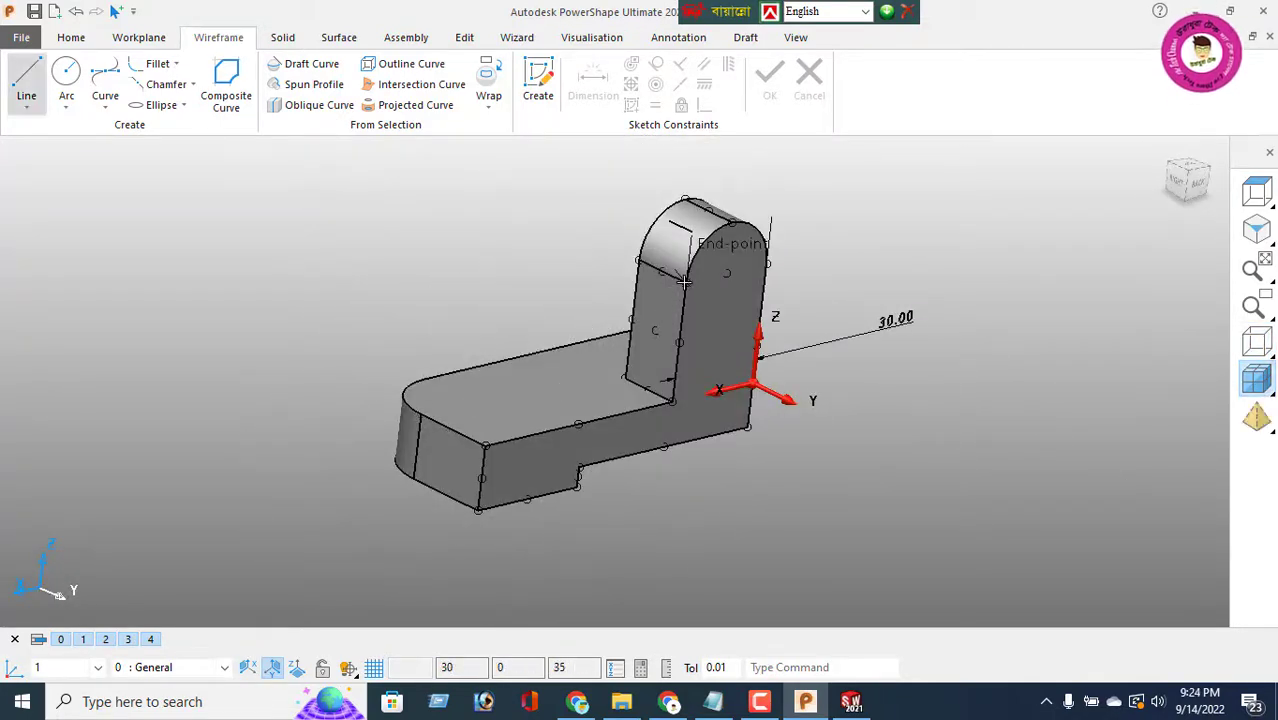
click(484, 447)
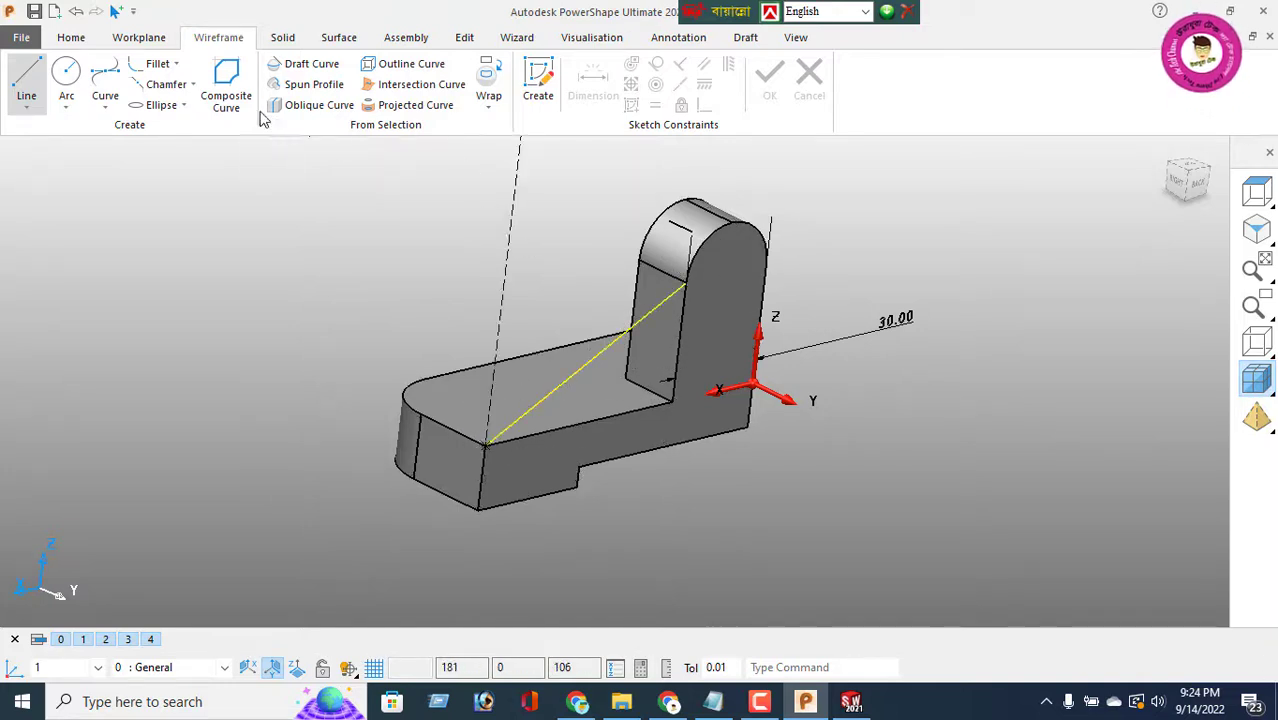
Step: Create a triangular composite curve from the sloping line, the base's long top edge and the lug's vertical edge
click(226, 95)
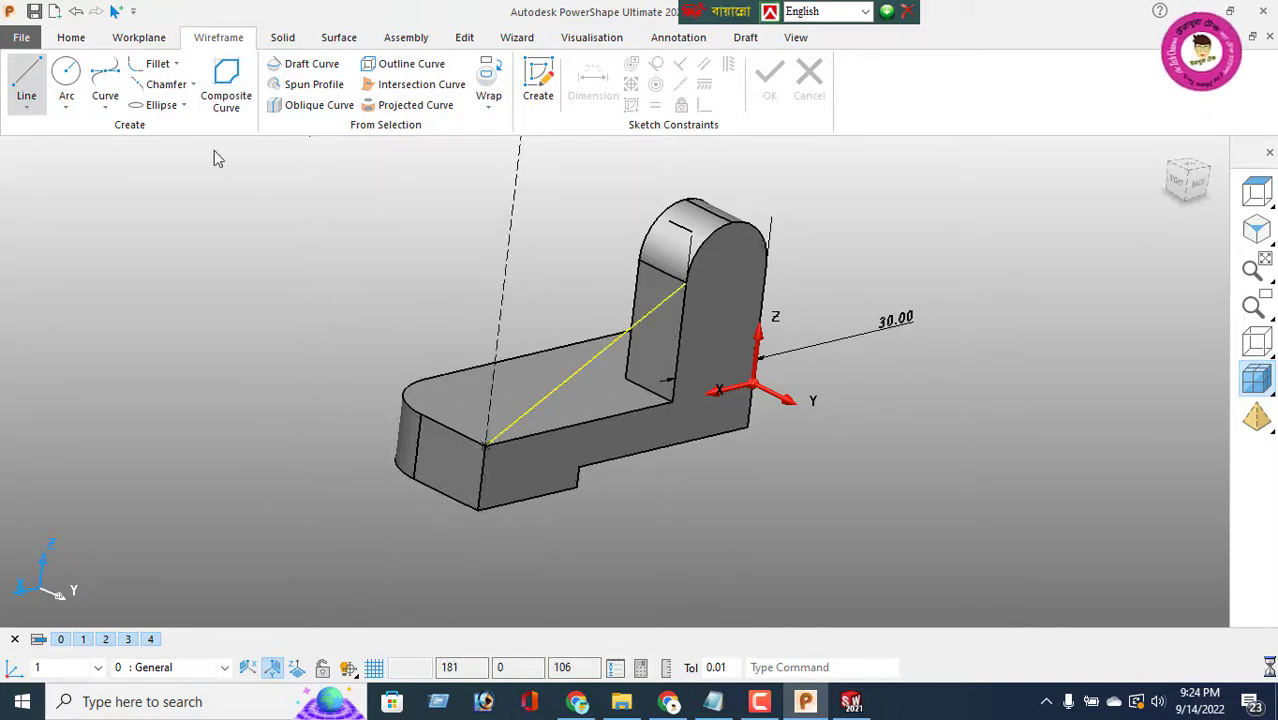
click(589, 363)
click(535, 433)
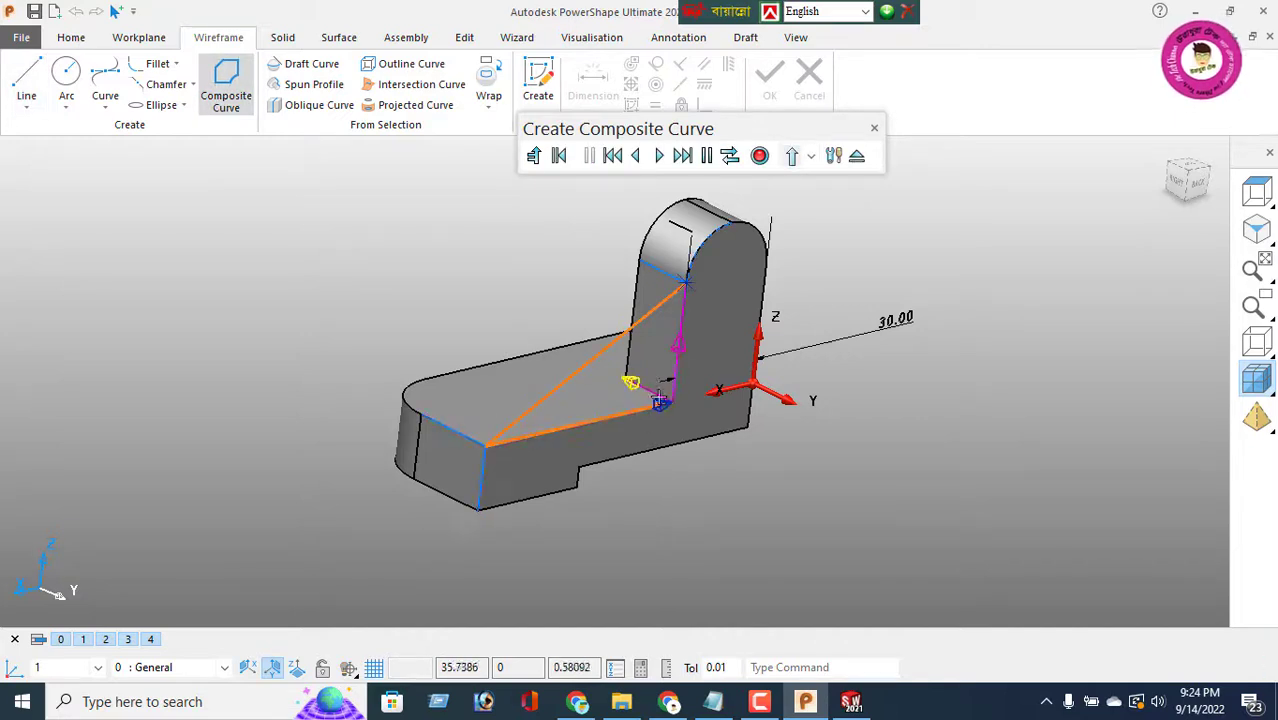
click(678, 348)
click(856, 155)
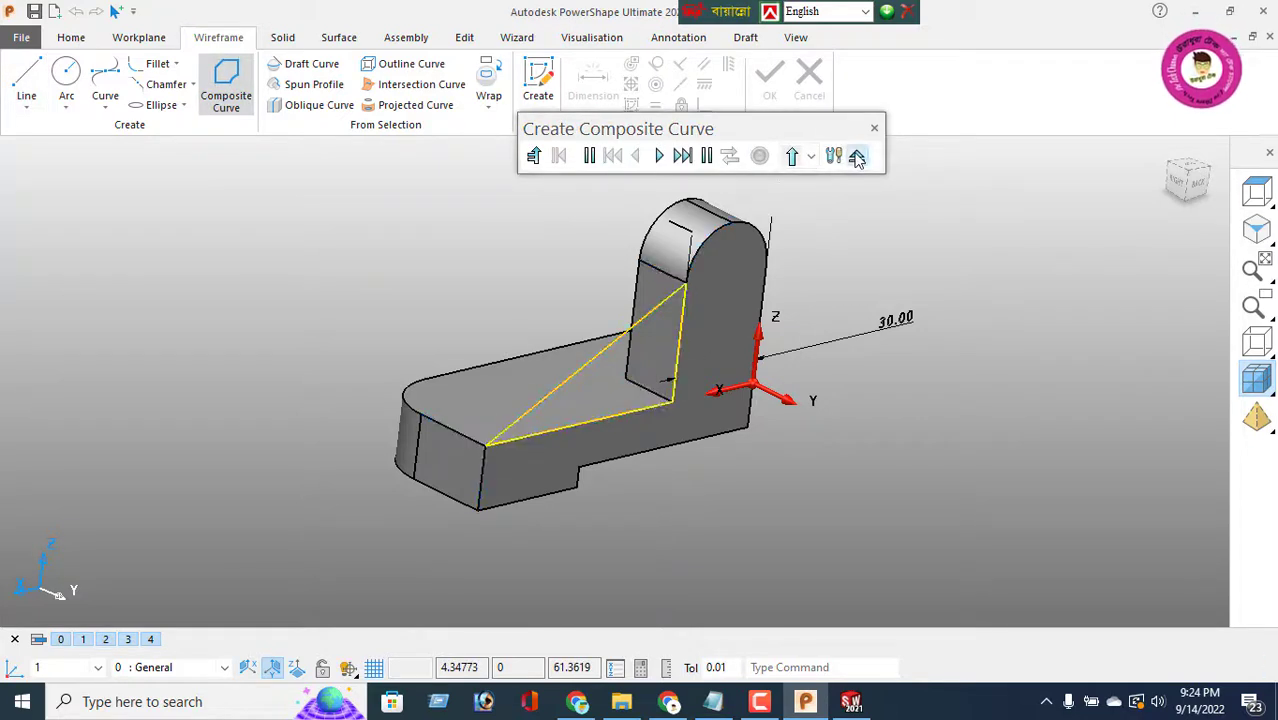
Step: Extrude the triangular curve as a solid with a direction 1 length of -9.5 and add this rib to the bracket
click(285, 40)
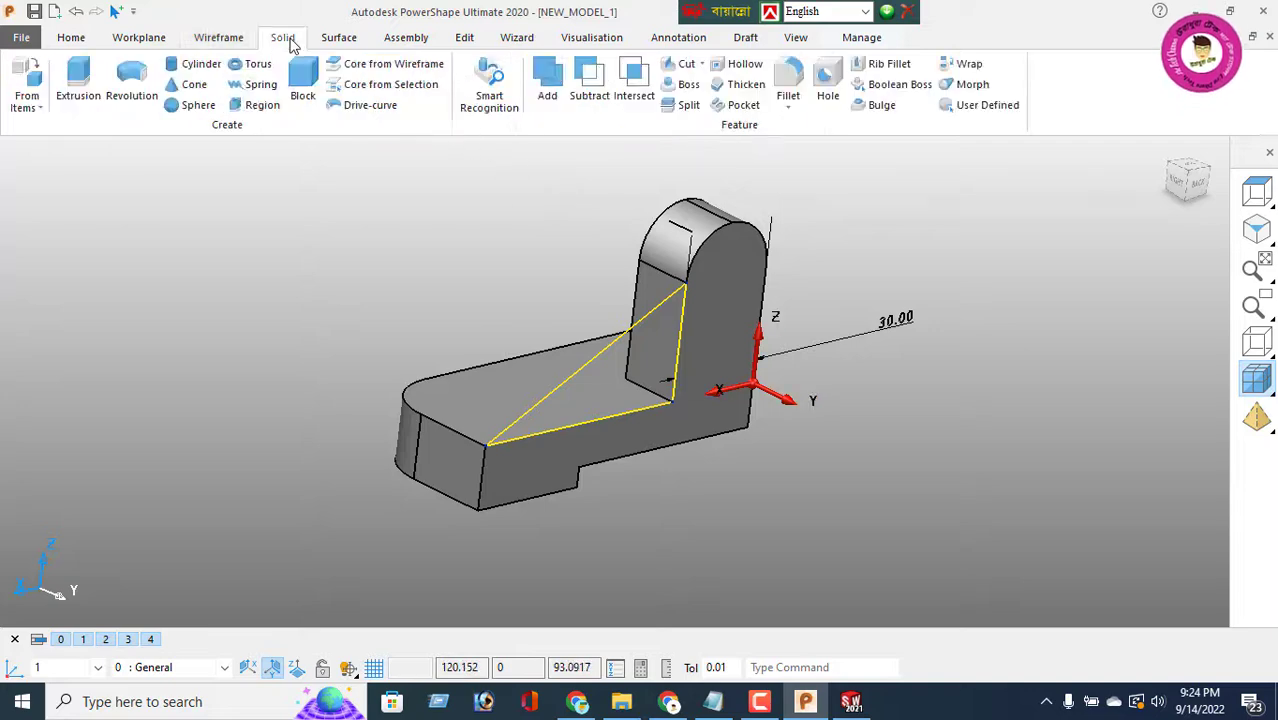
click(85, 88)
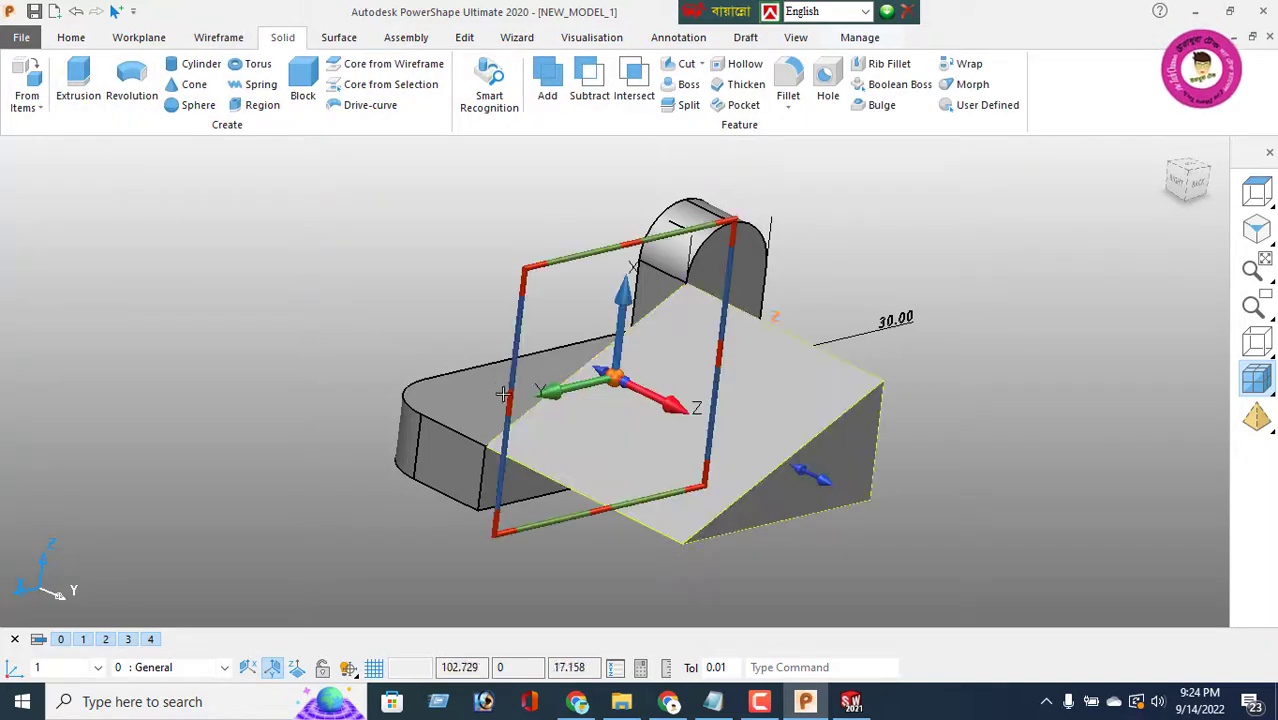
double_click(615, 398)
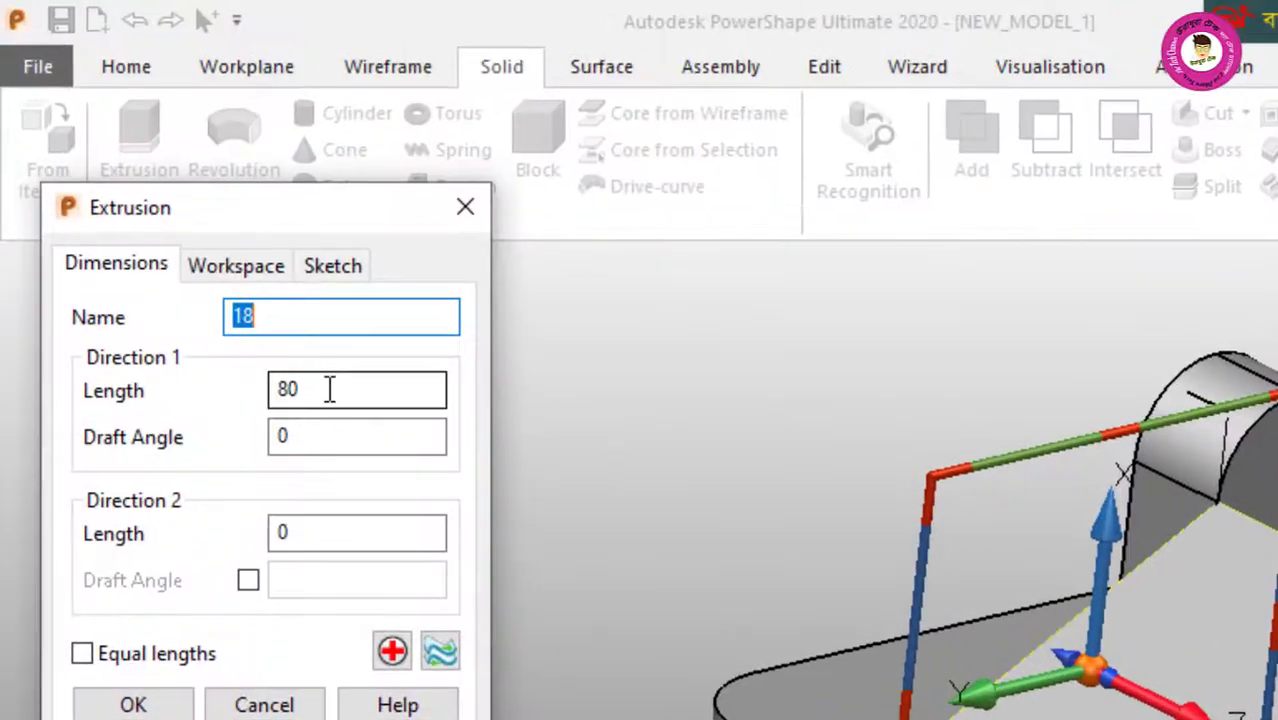
double_click(330, 390)
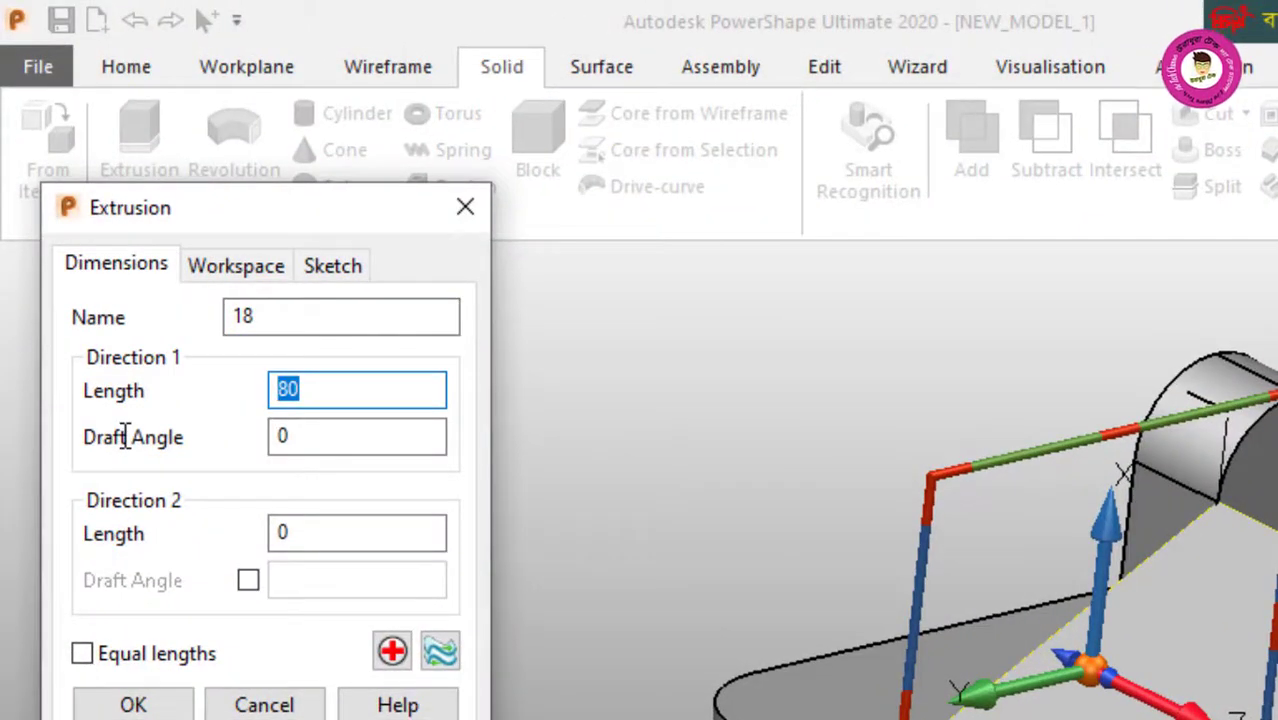
text(-9.5)
key(Return)
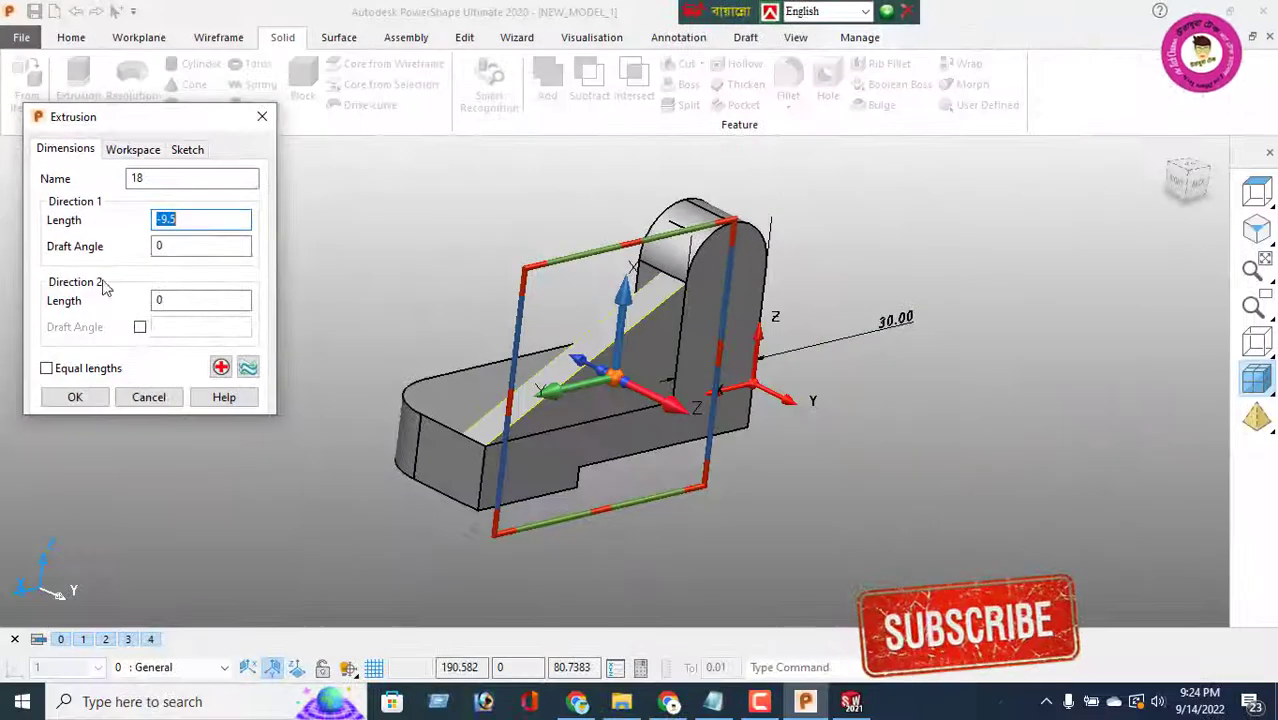
click(72, 398)
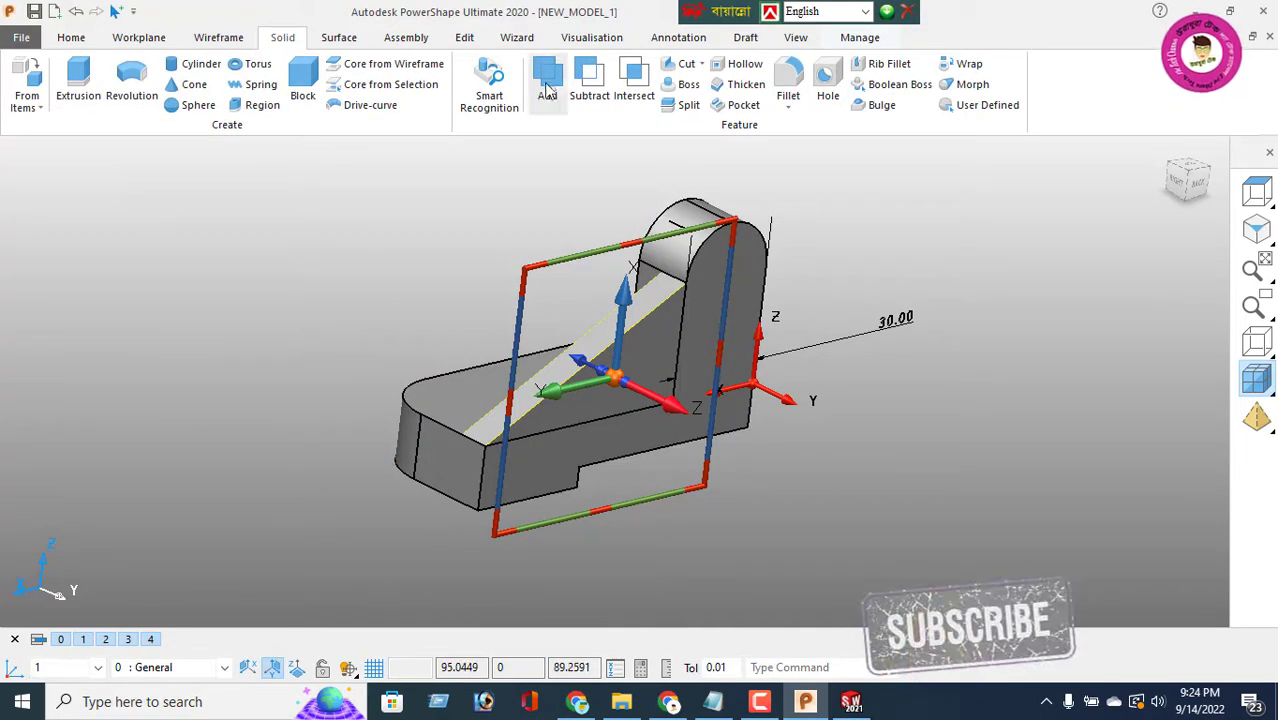
click(546, 392)
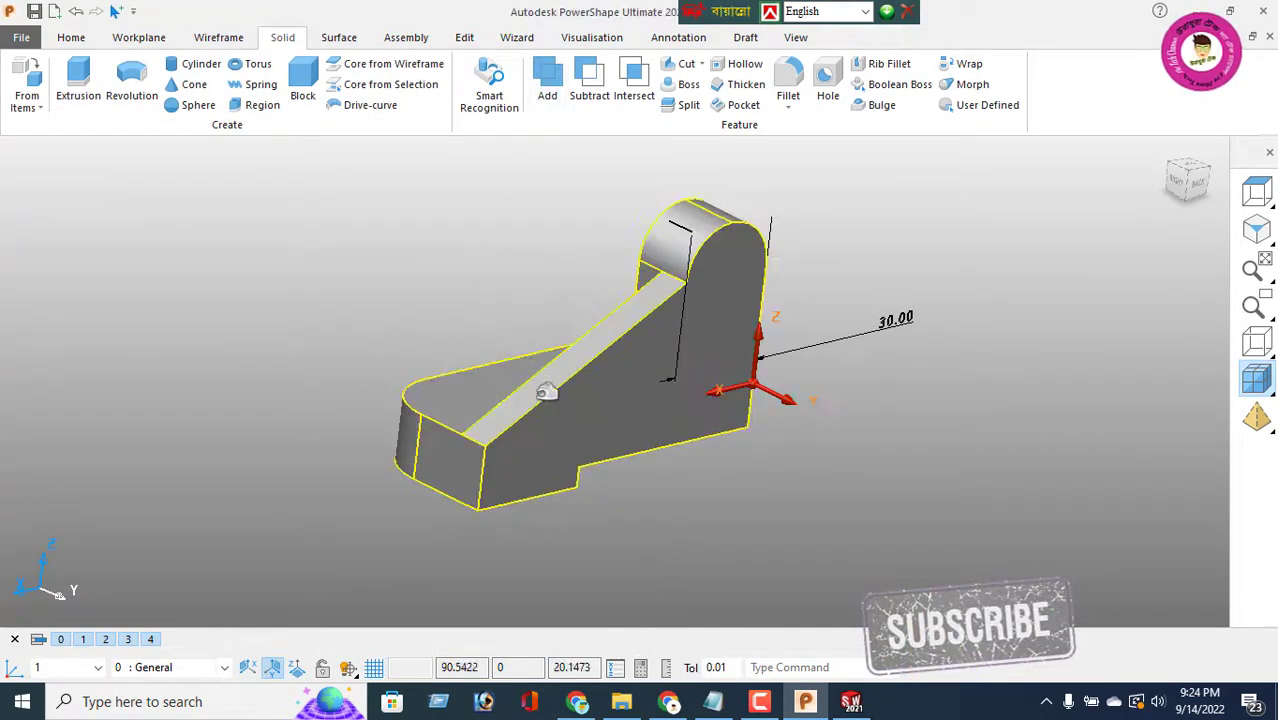
Step: Delete the leftover wireframe items and the 30.00 dimension beside the lug
click(71, 38)
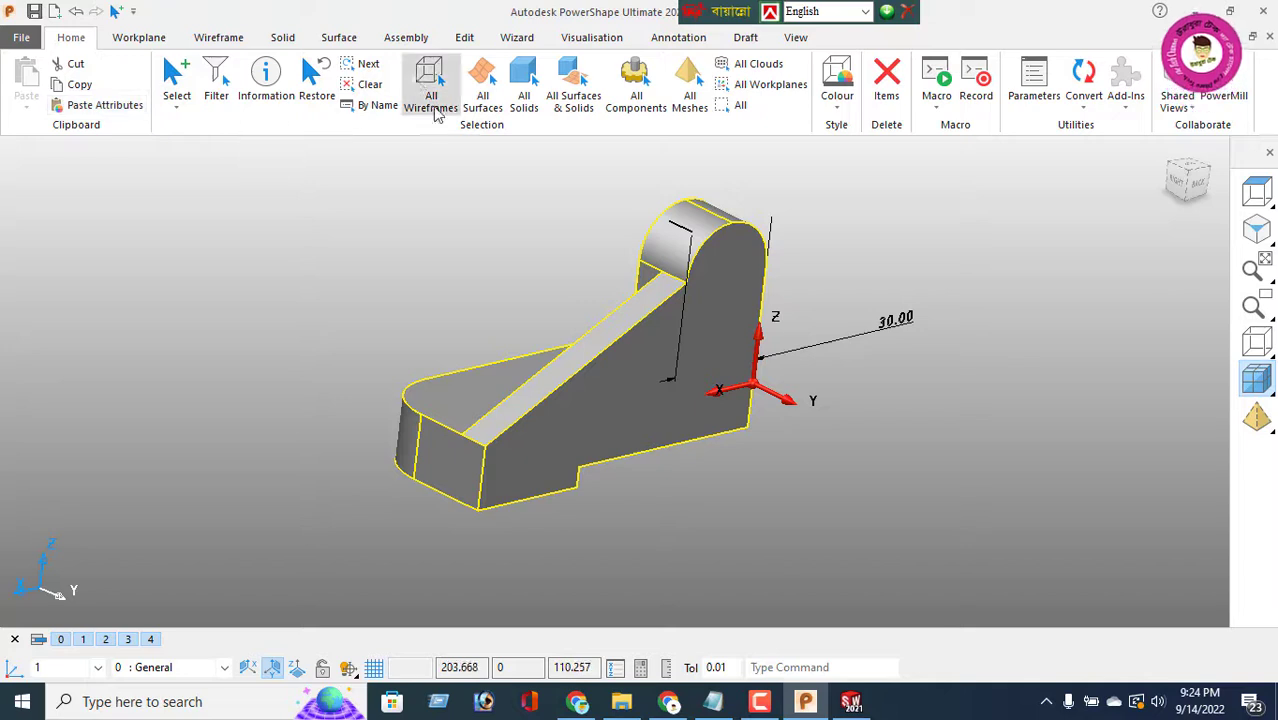
click(785, 85)
click(885, 90)
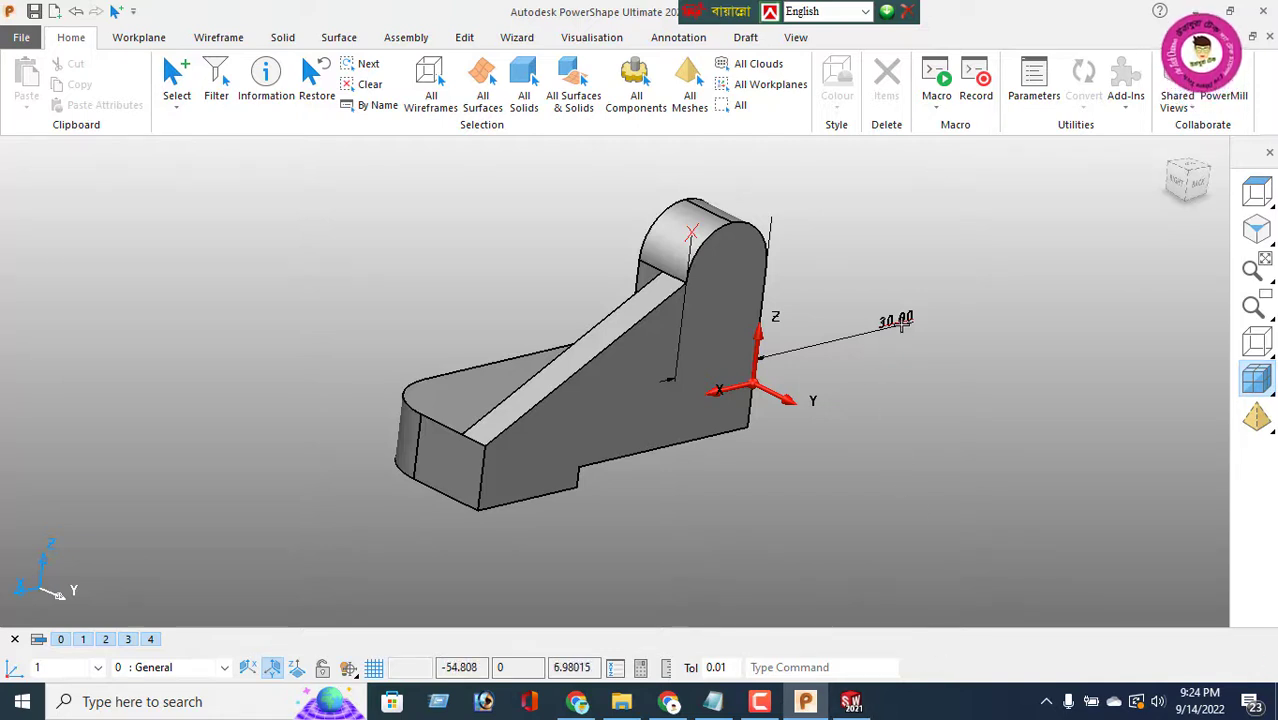
click(902, 322)
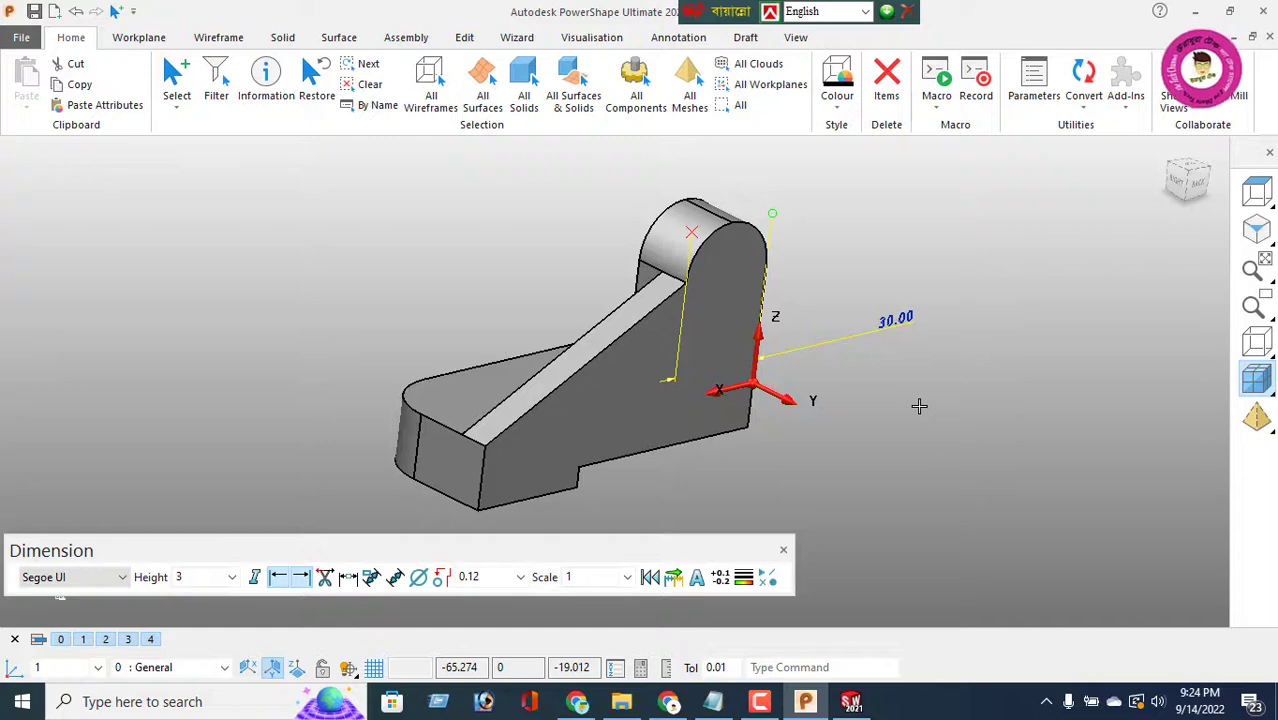
key(Delete)
click(786, 550)
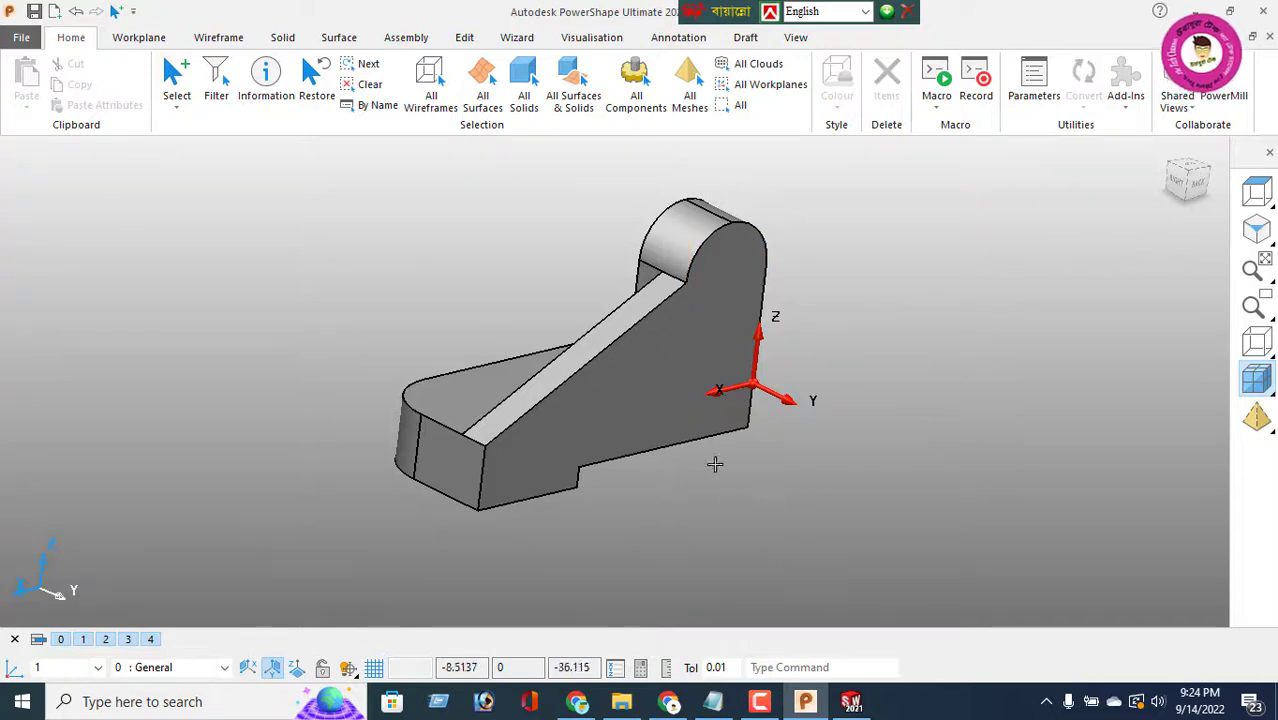
Step: Draw one line from the rib's end corner along the base's short end and another along its long front top edge to the rounded corner
middle_drag(565, 405, 421, 431)
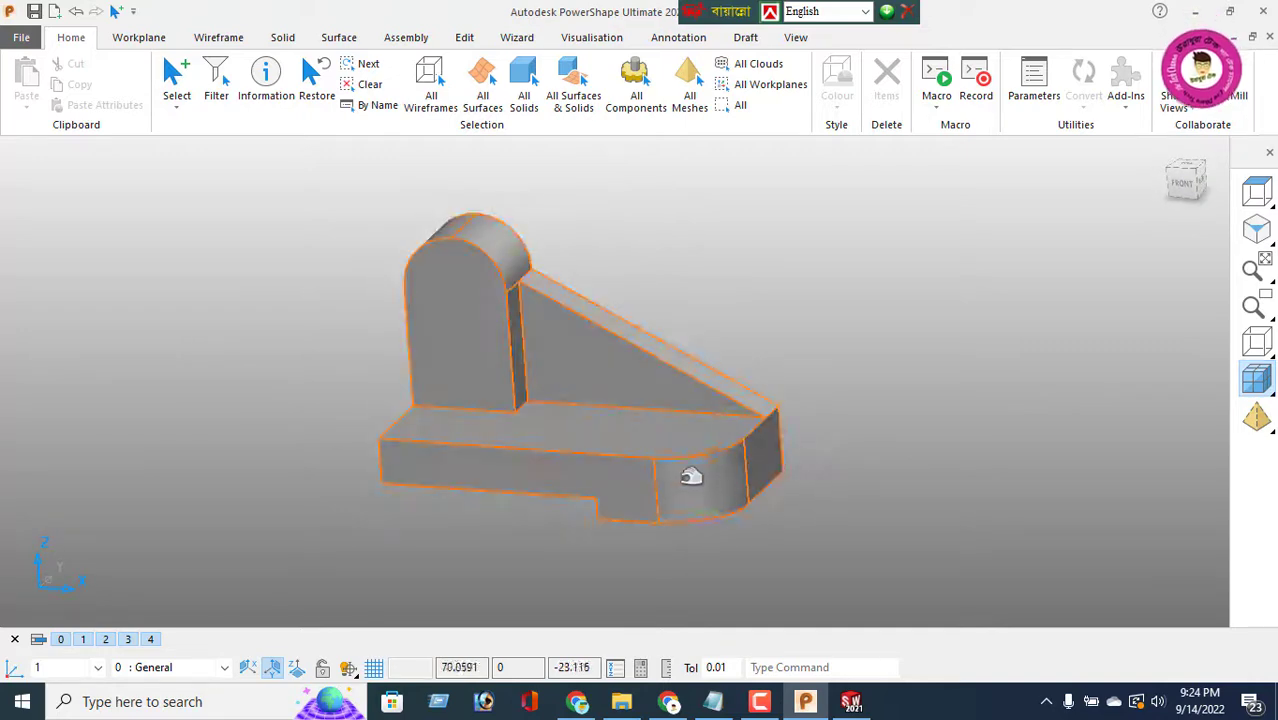
middle_drag(687, 476, 740, 545)
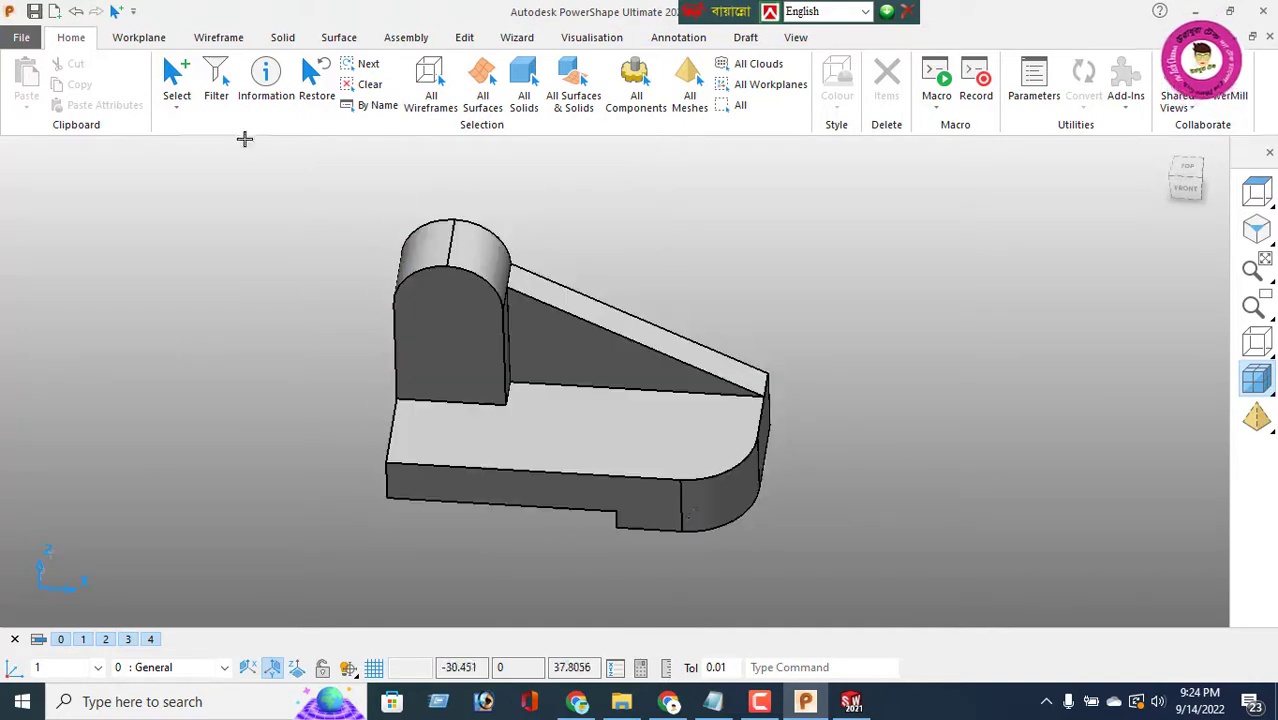
click(218, 38)
click(28, 75)
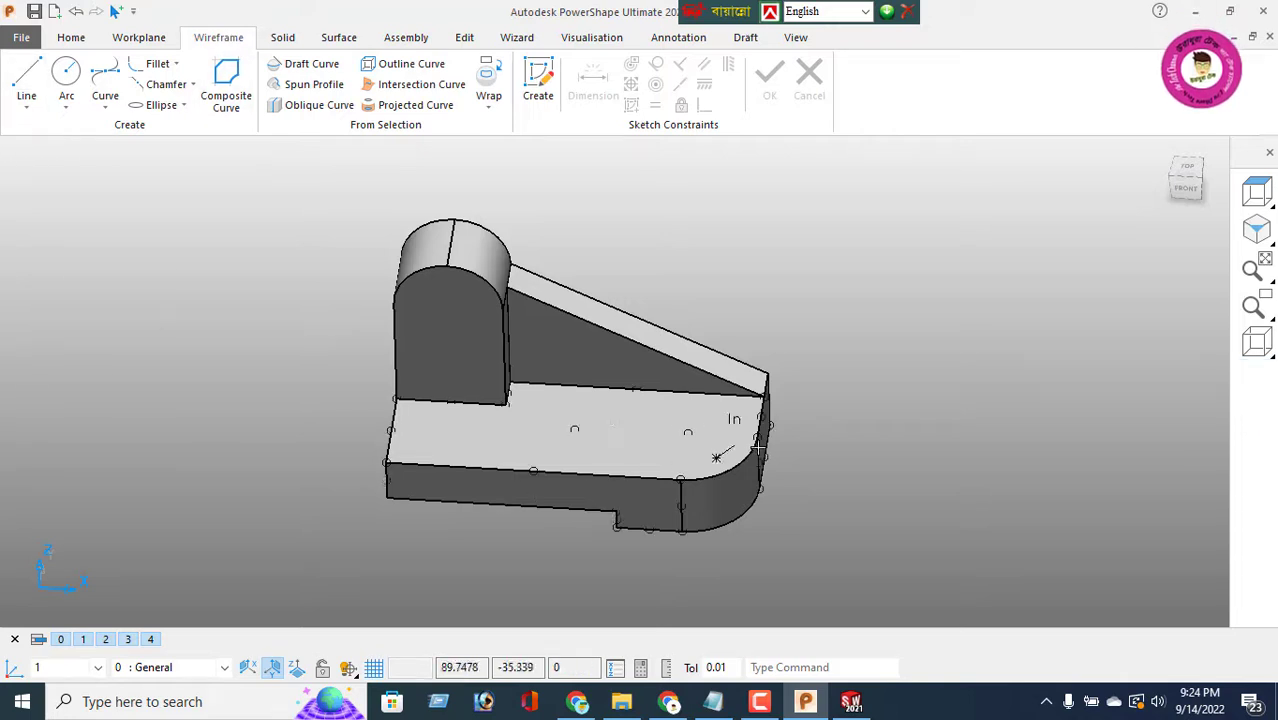
scroll(760, 445, up, 2)
click(769, 348)
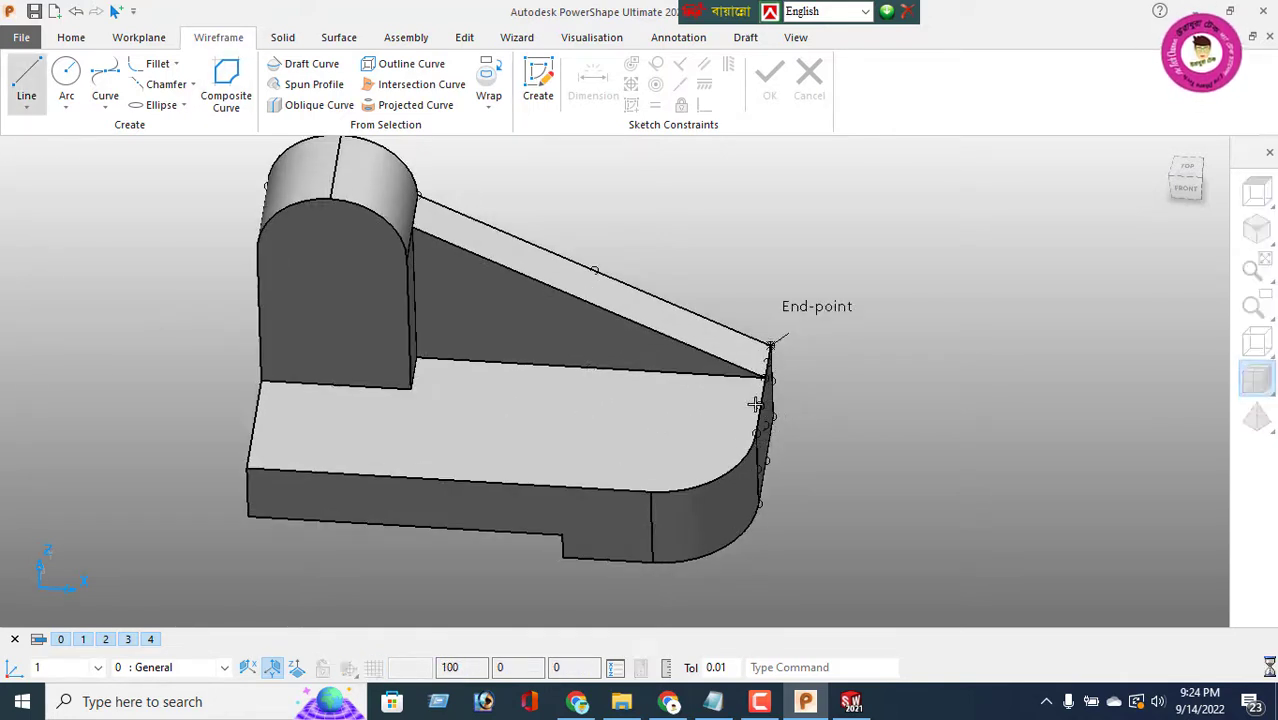
click(737, 553)
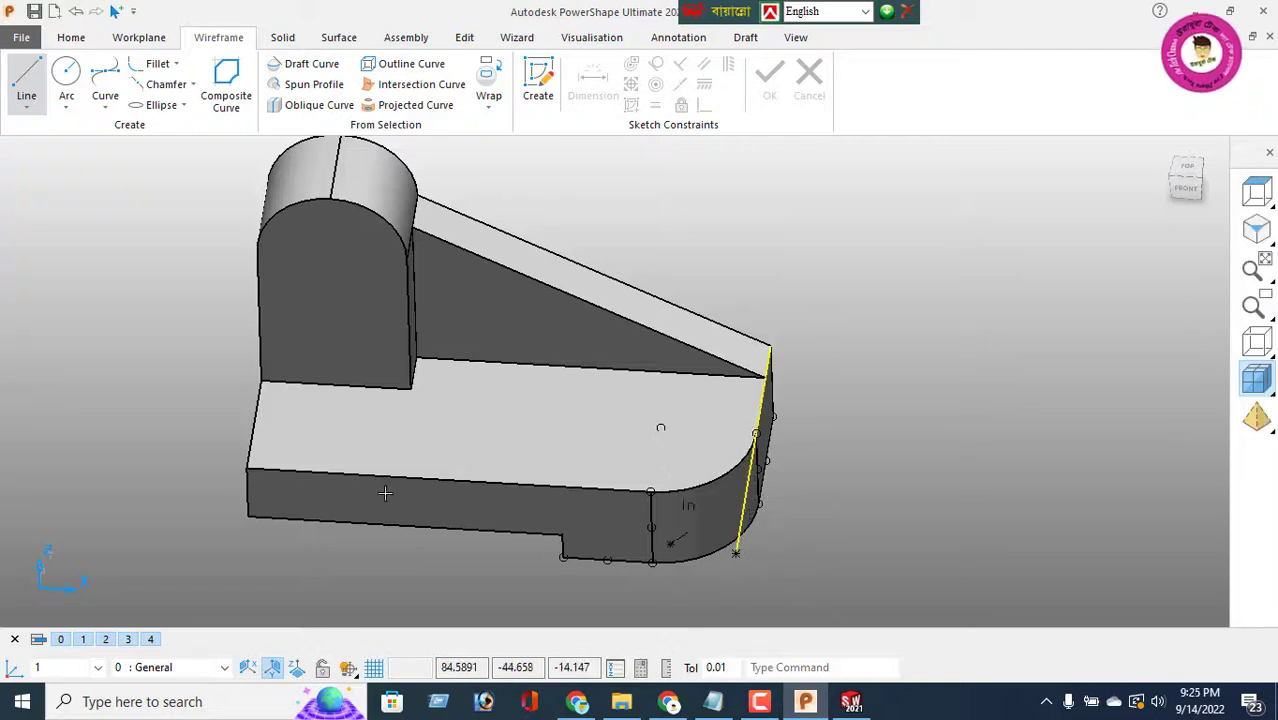
click(248, 468)
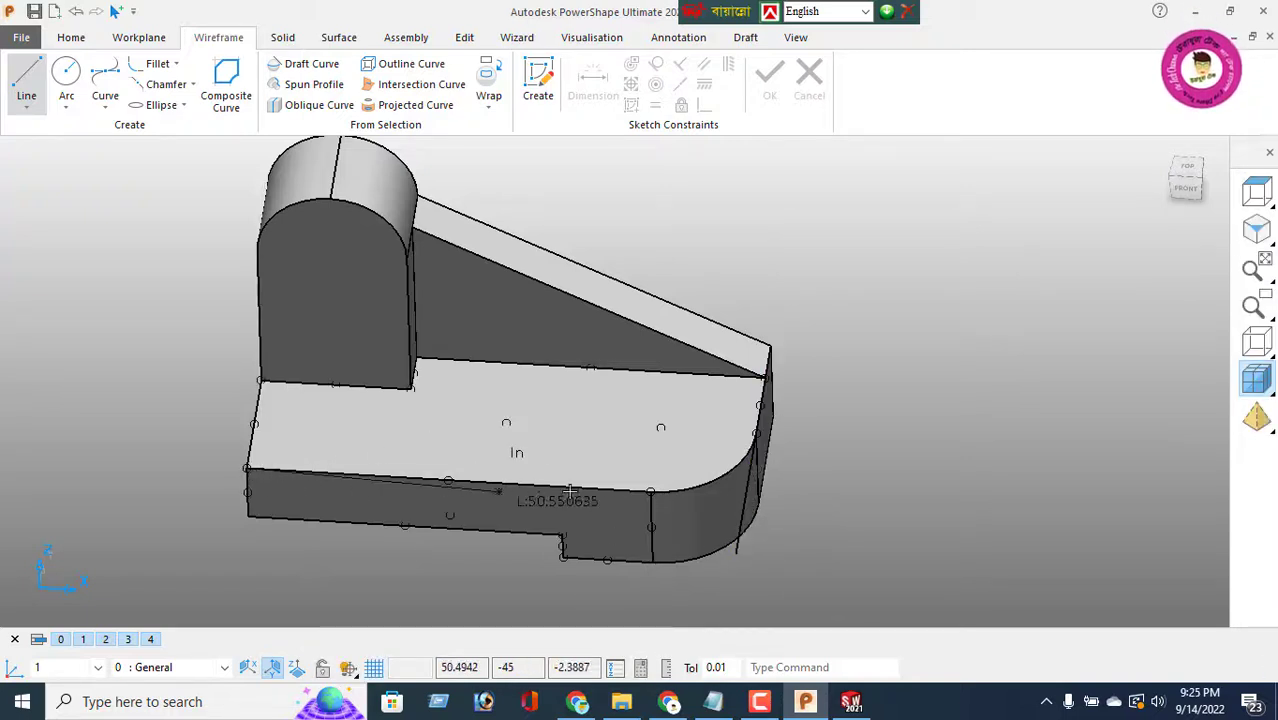
click(652, 492)
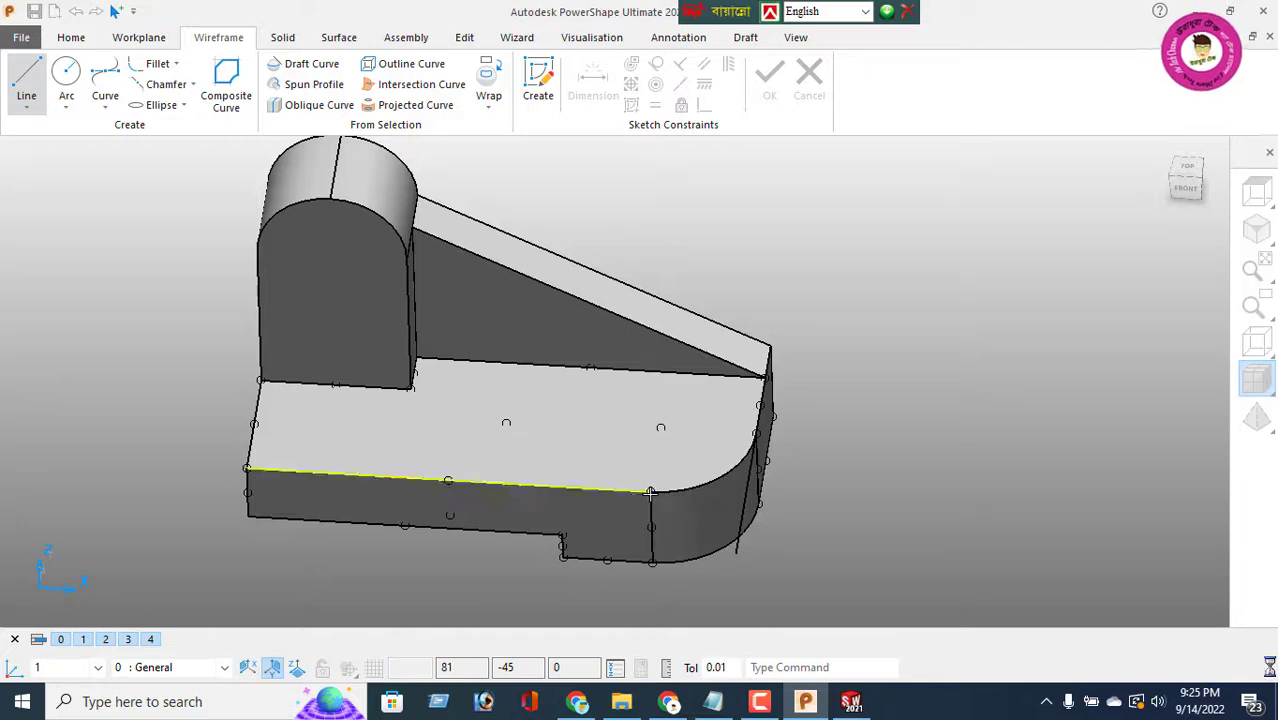
Step: Offset one copy of the front edge line by 19 in the Z principal plane, inward across the base top
click(464, 37)
click(227, 85)
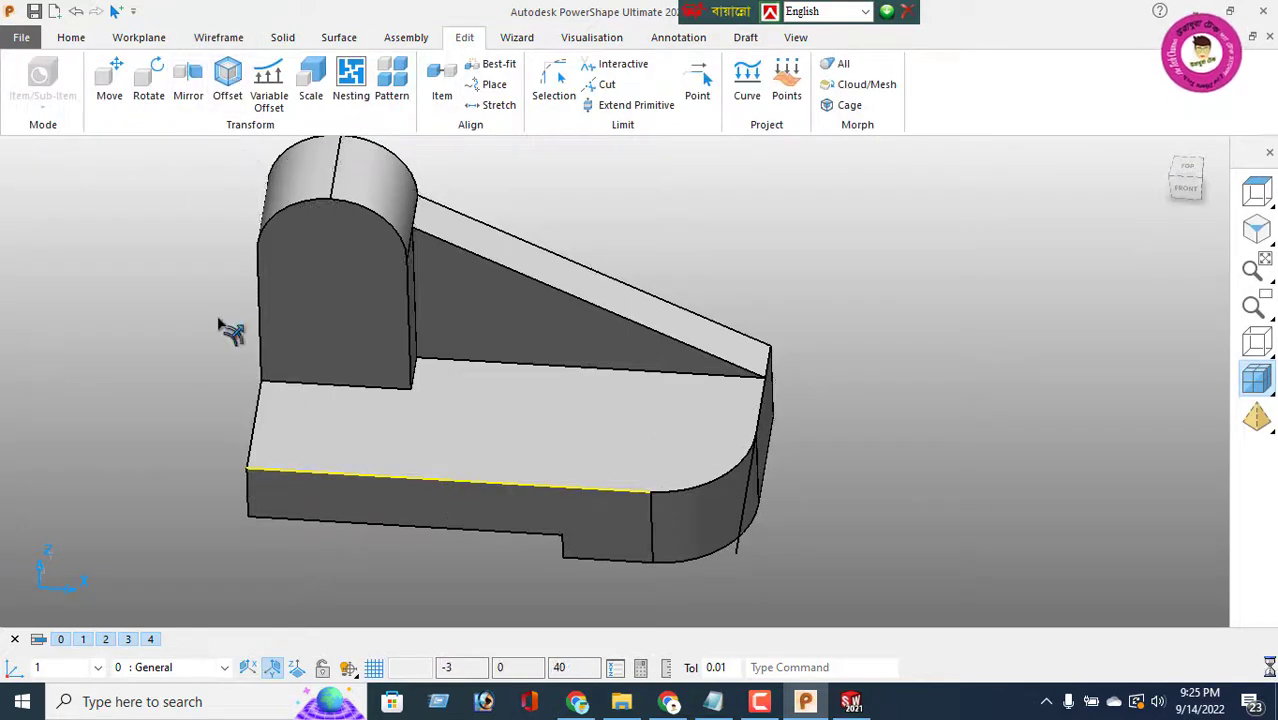
click(295, 668)
click(227, 100)
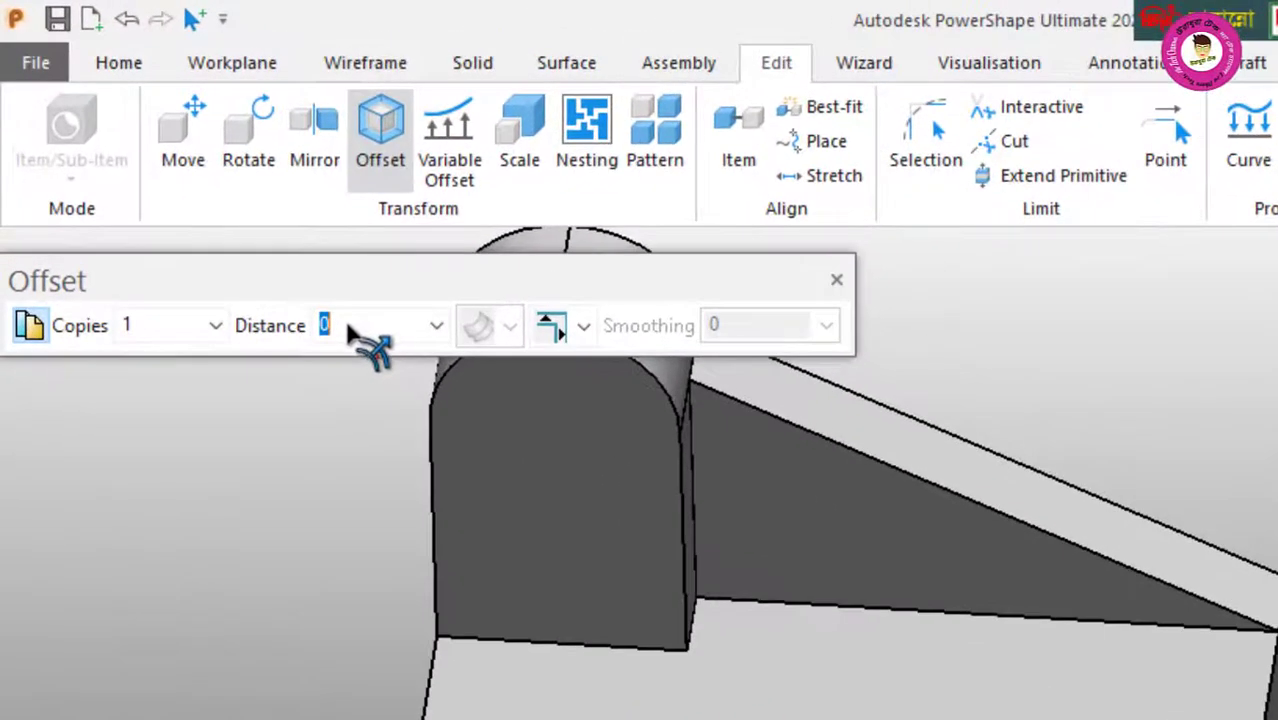
text(15)
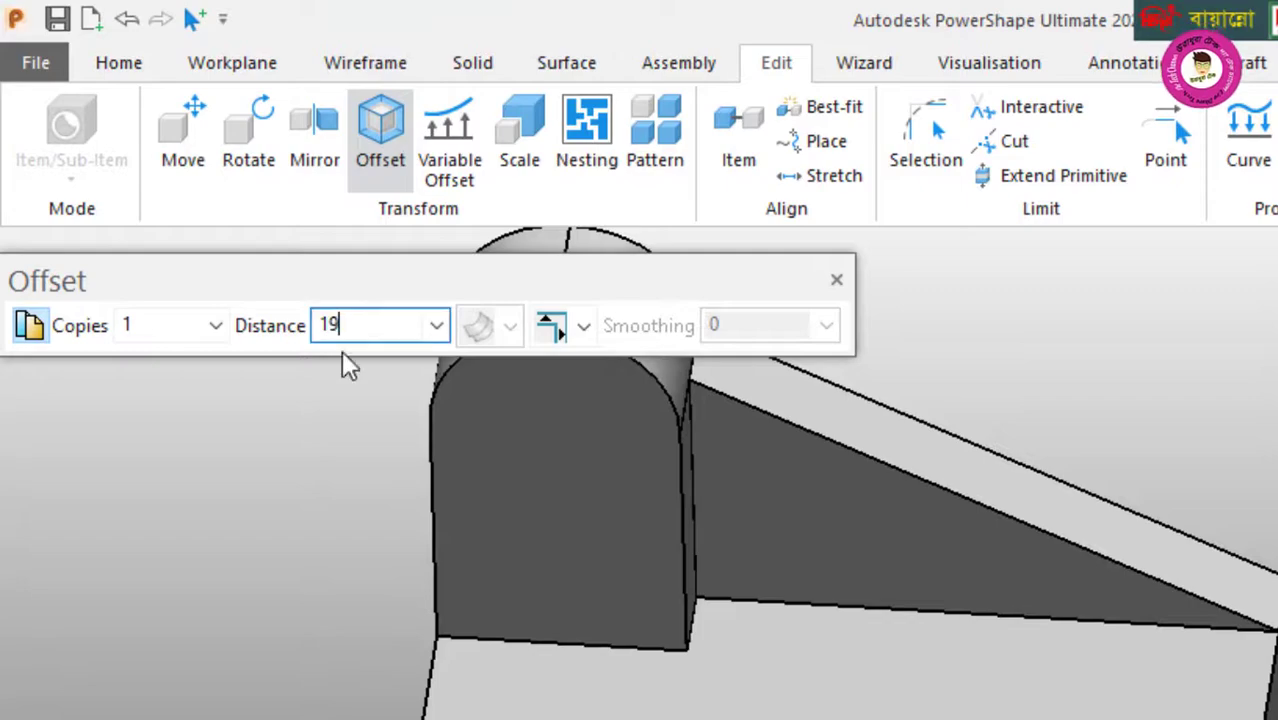
key(Return)
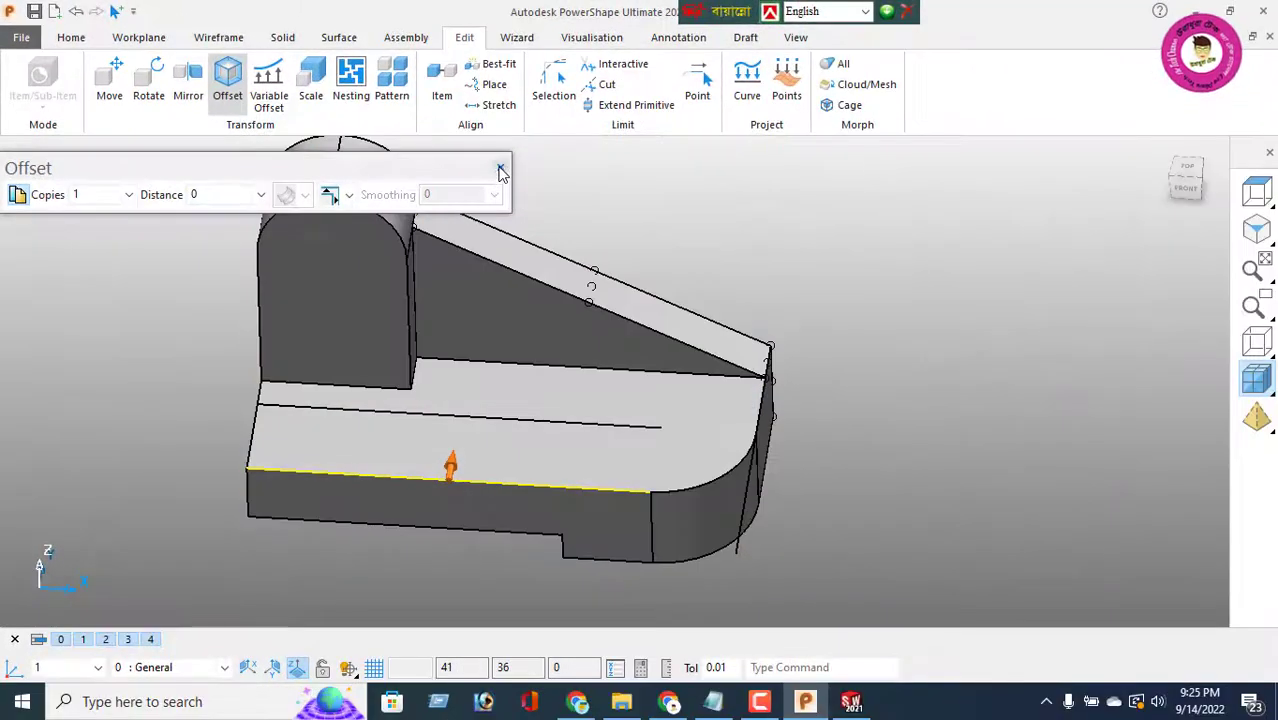
click(626, 209)
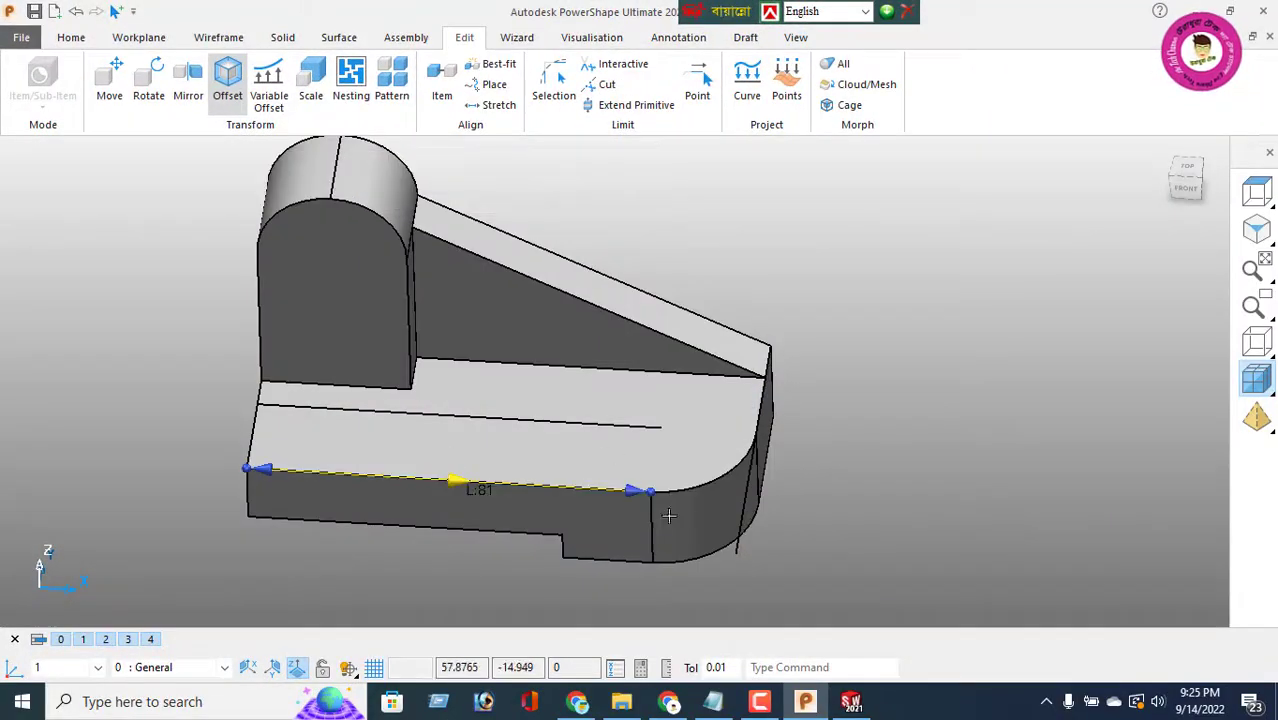
click(663, 567)
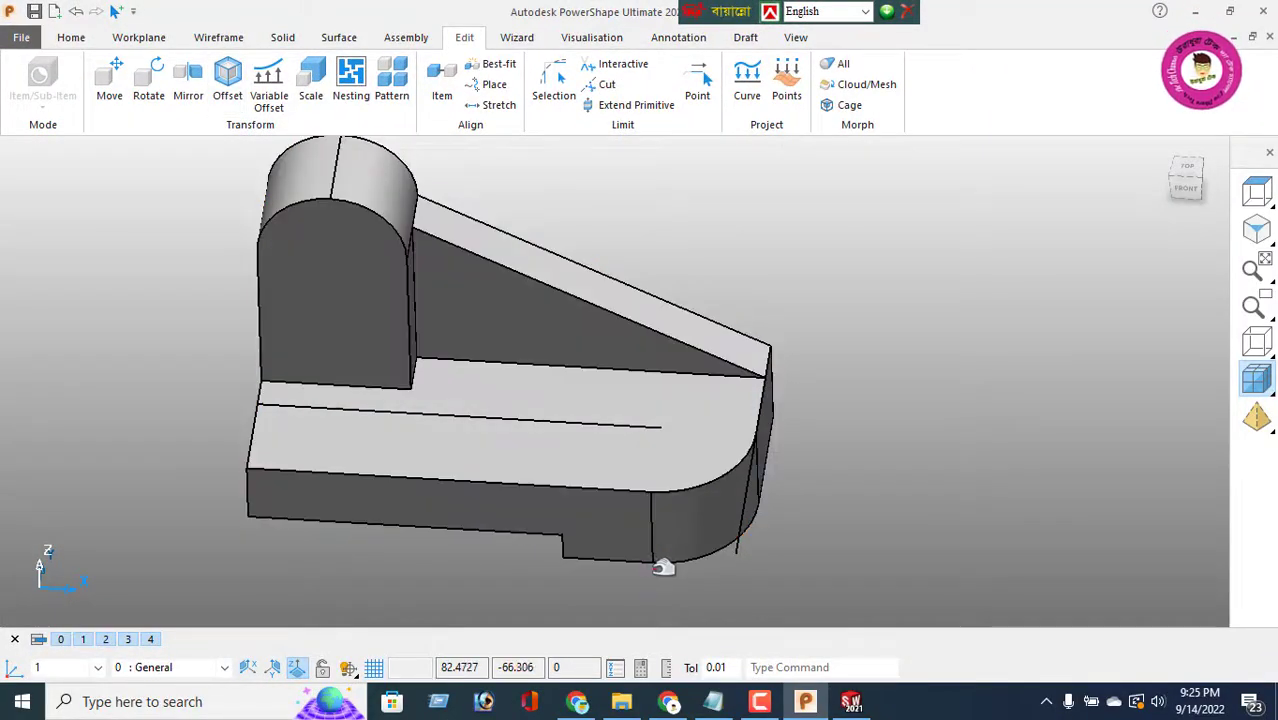
Step: Offset one copy of the base's short end line by -19, inward across the base top
click(742, 530)
click(227, 80)
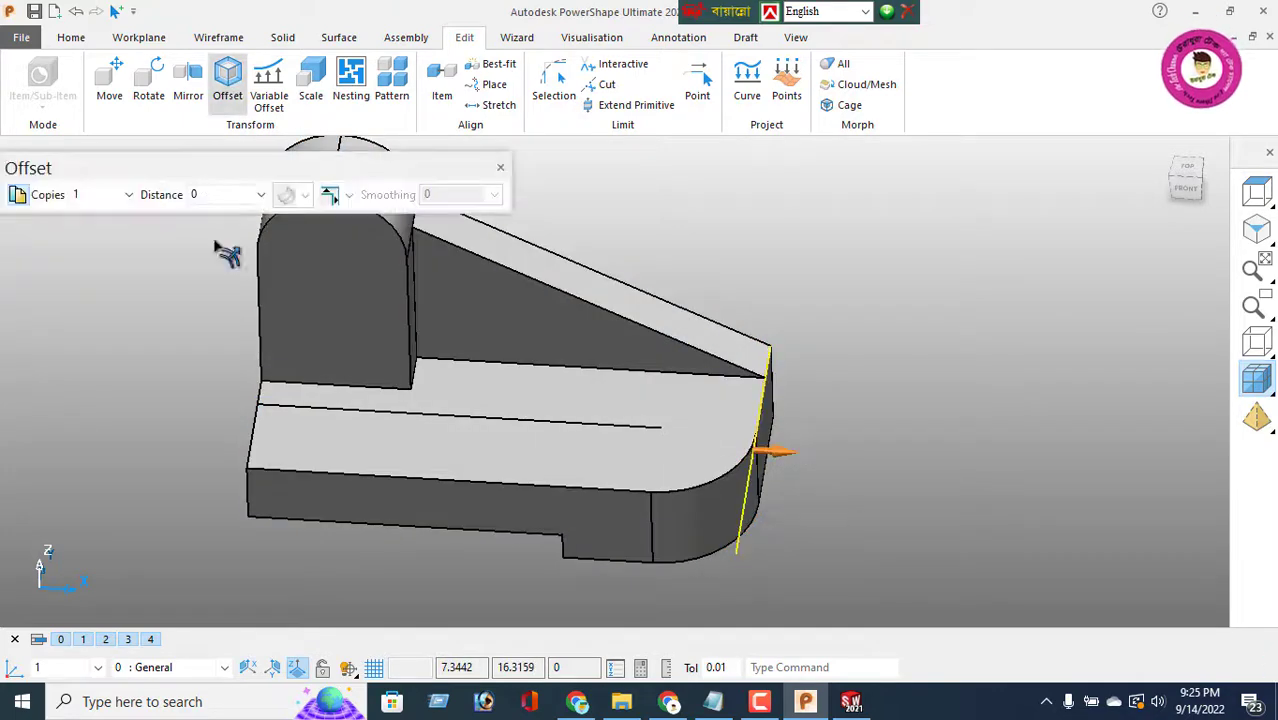
double_click(221, 196)
text(-19)
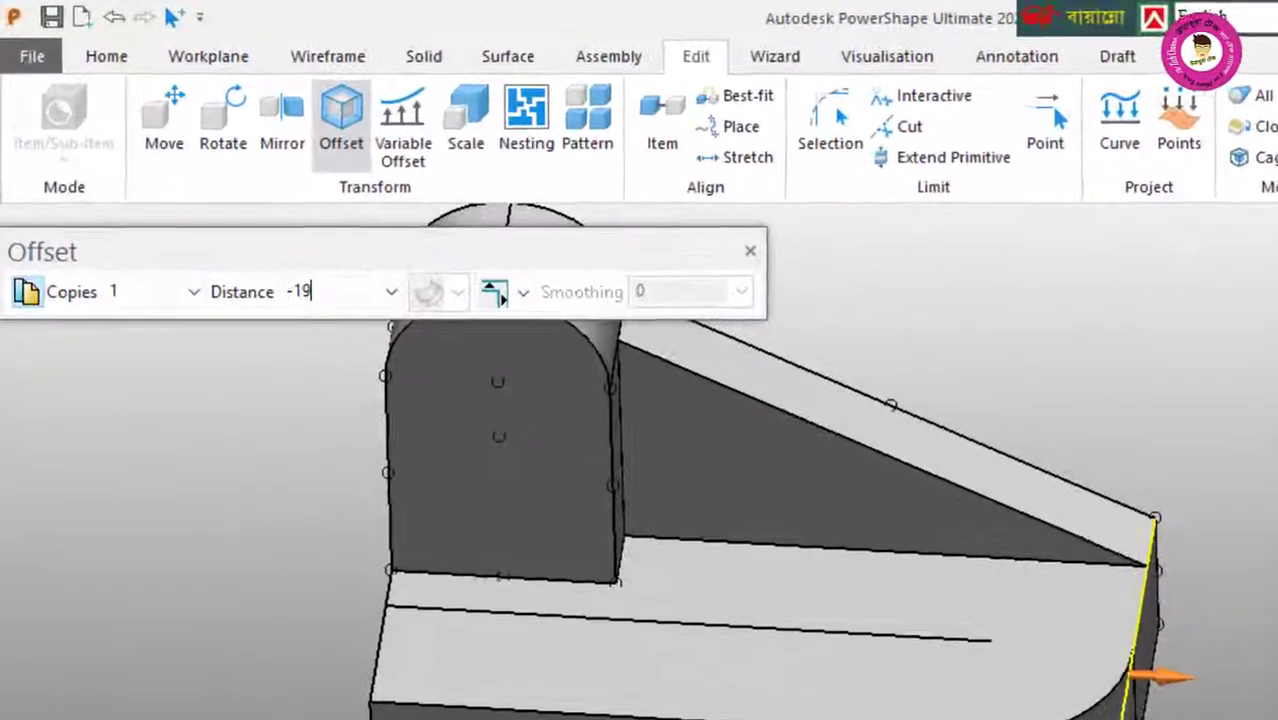
key(Return)
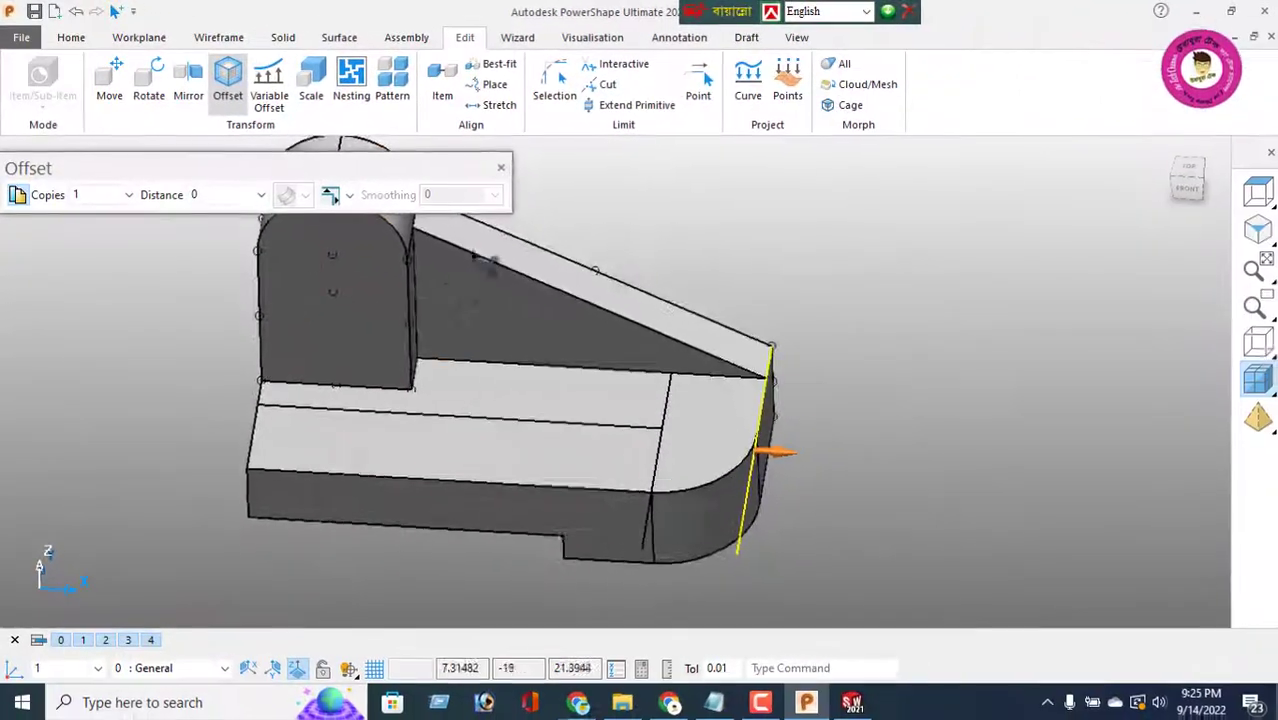
Step: Draw two concentric circles of radius 9 and about 6.8 centred where the two offset lines meet on the base top
click(500, 167)
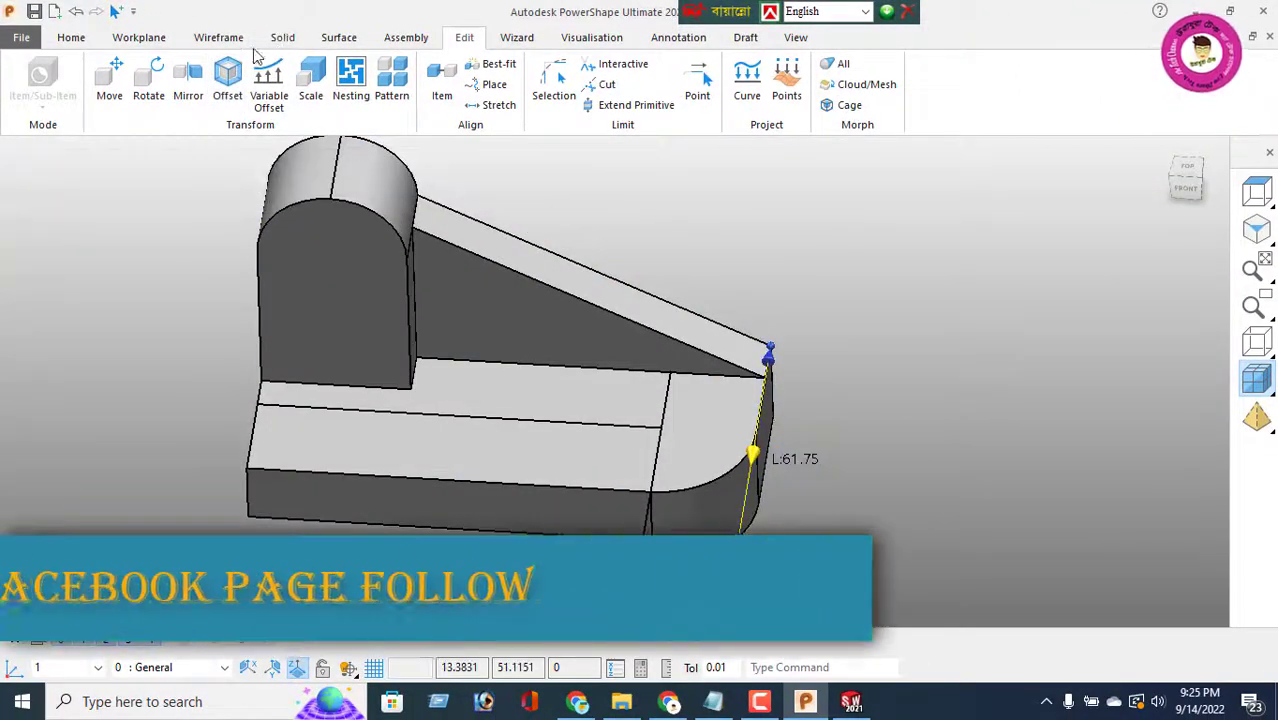
click(218, 37)
click(70, 85)
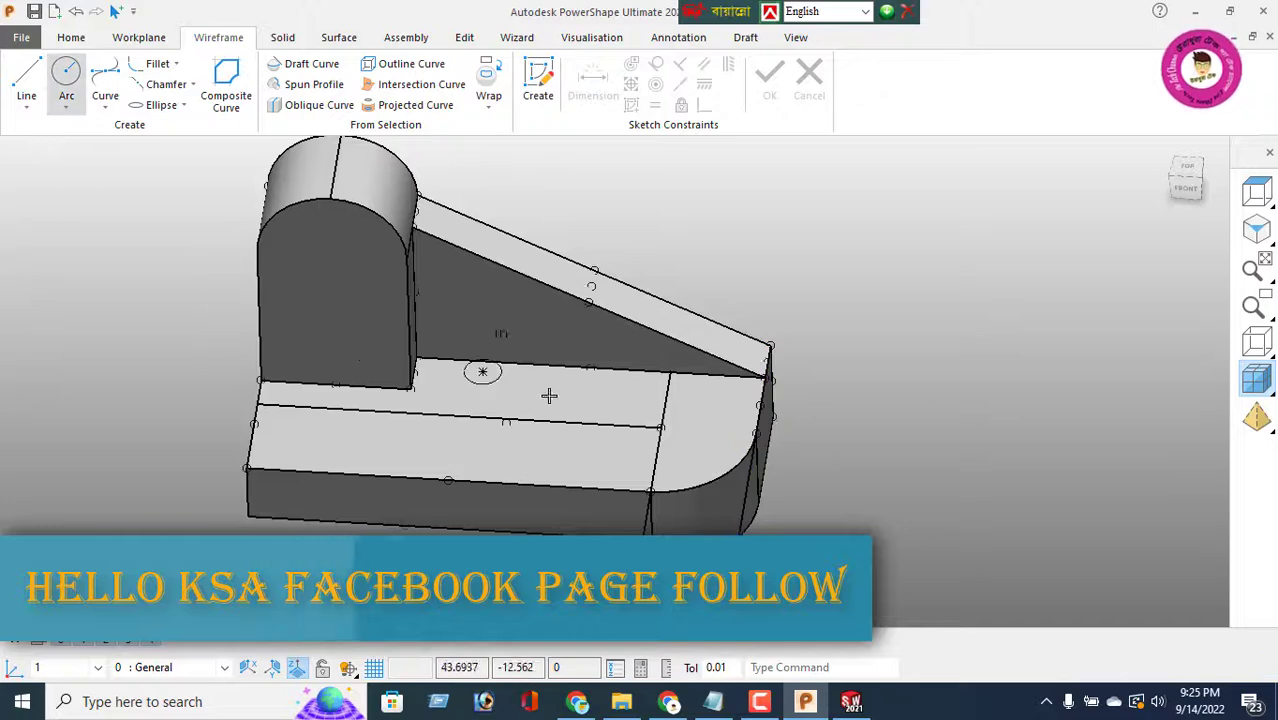
click(660, 427)
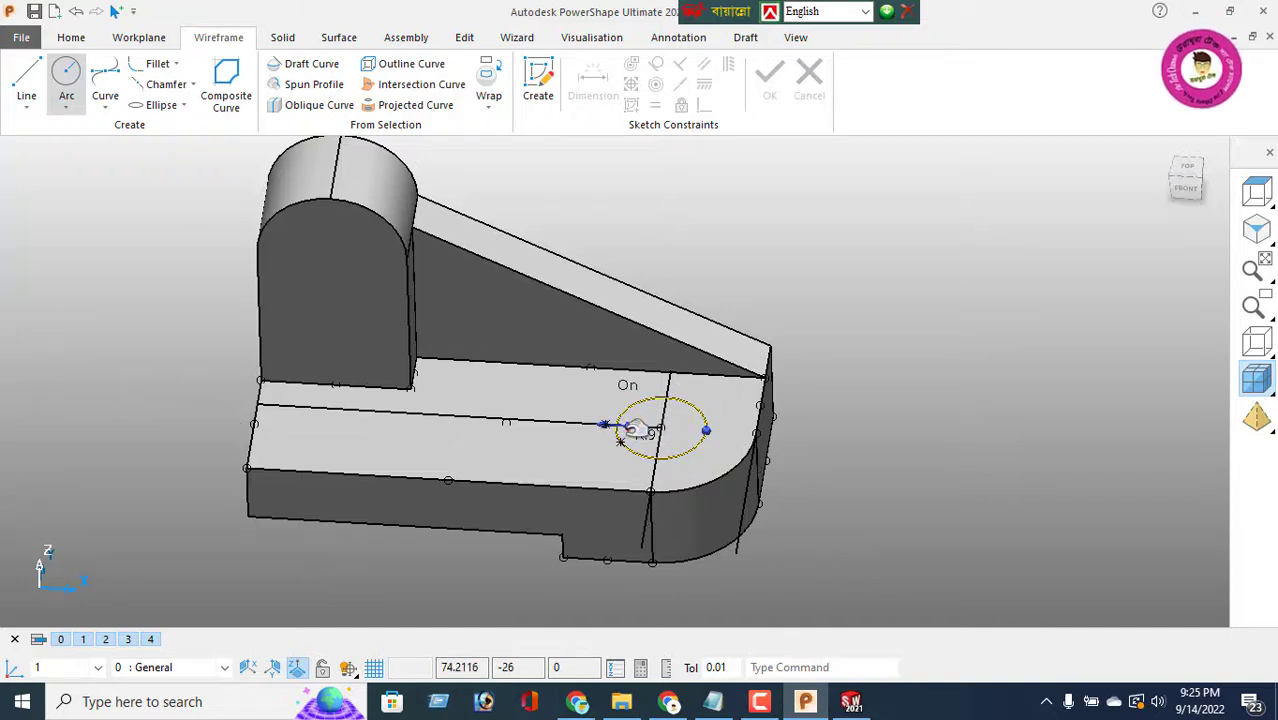
drag(628, 427, 630, 429)
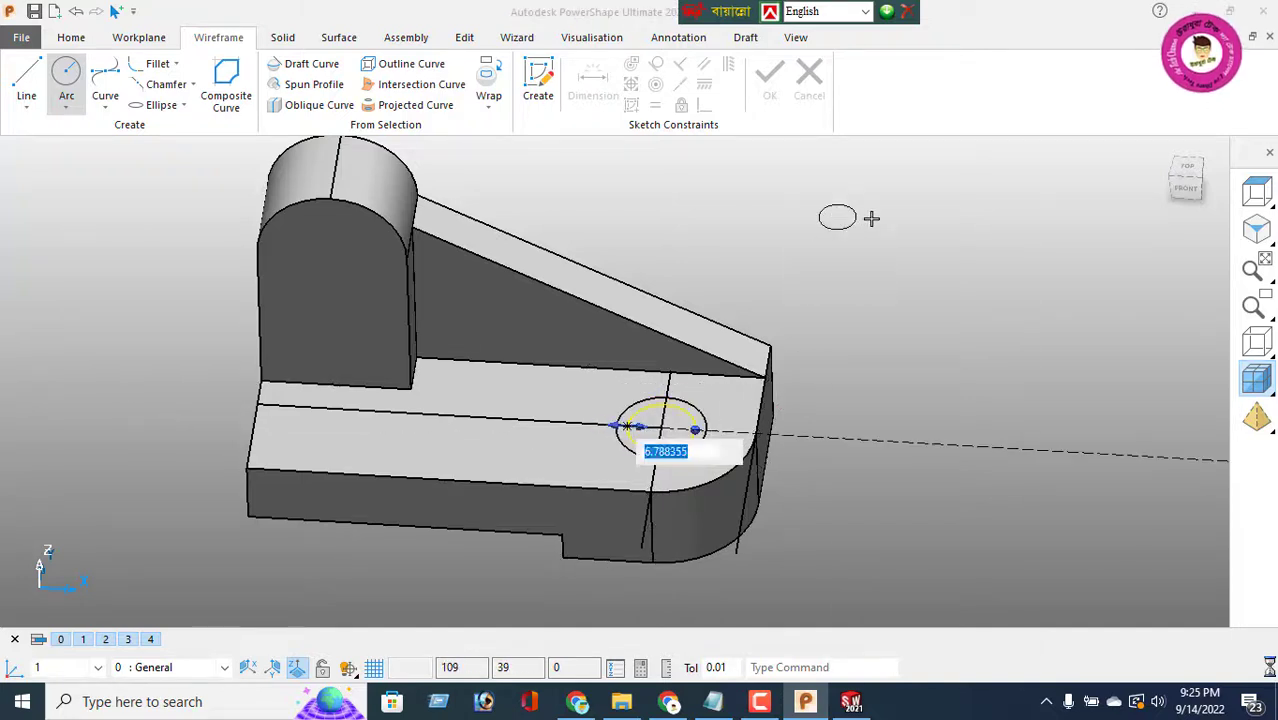
right_click(871, 218)
click(876, 219)
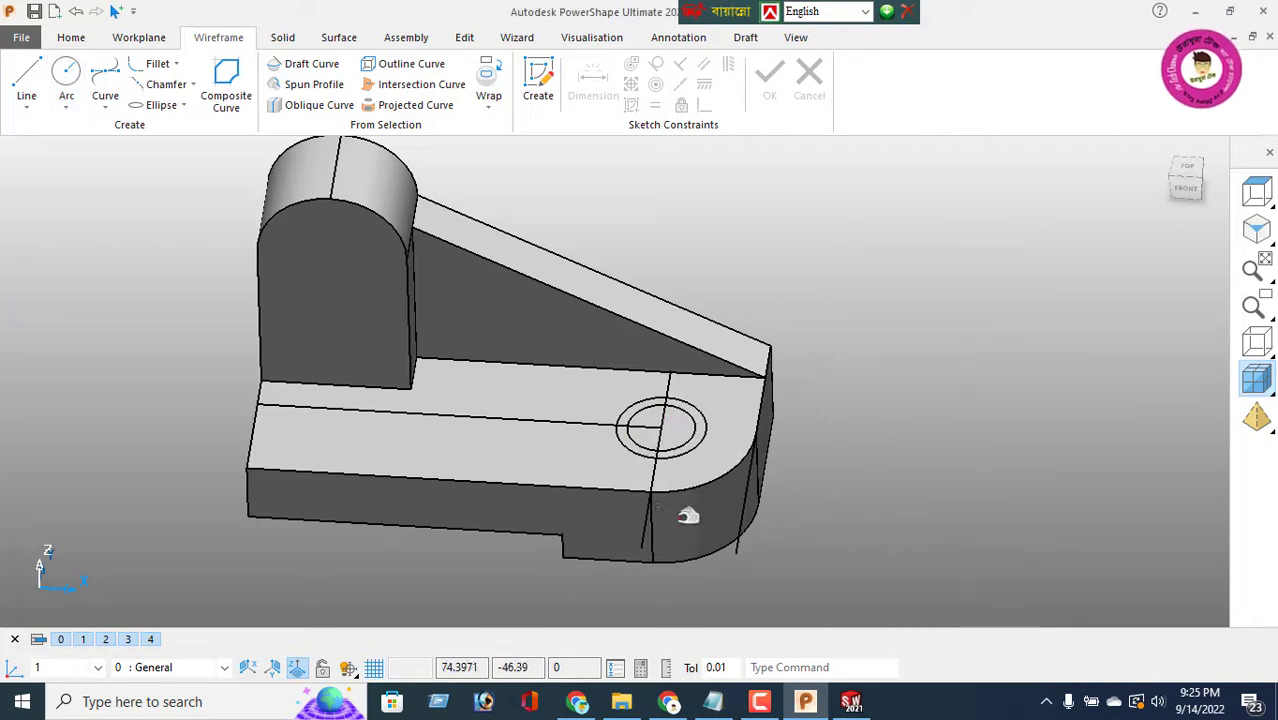
Step: Delete the two offset lines on the base top and the original line along the base's short end
click(651, 521)
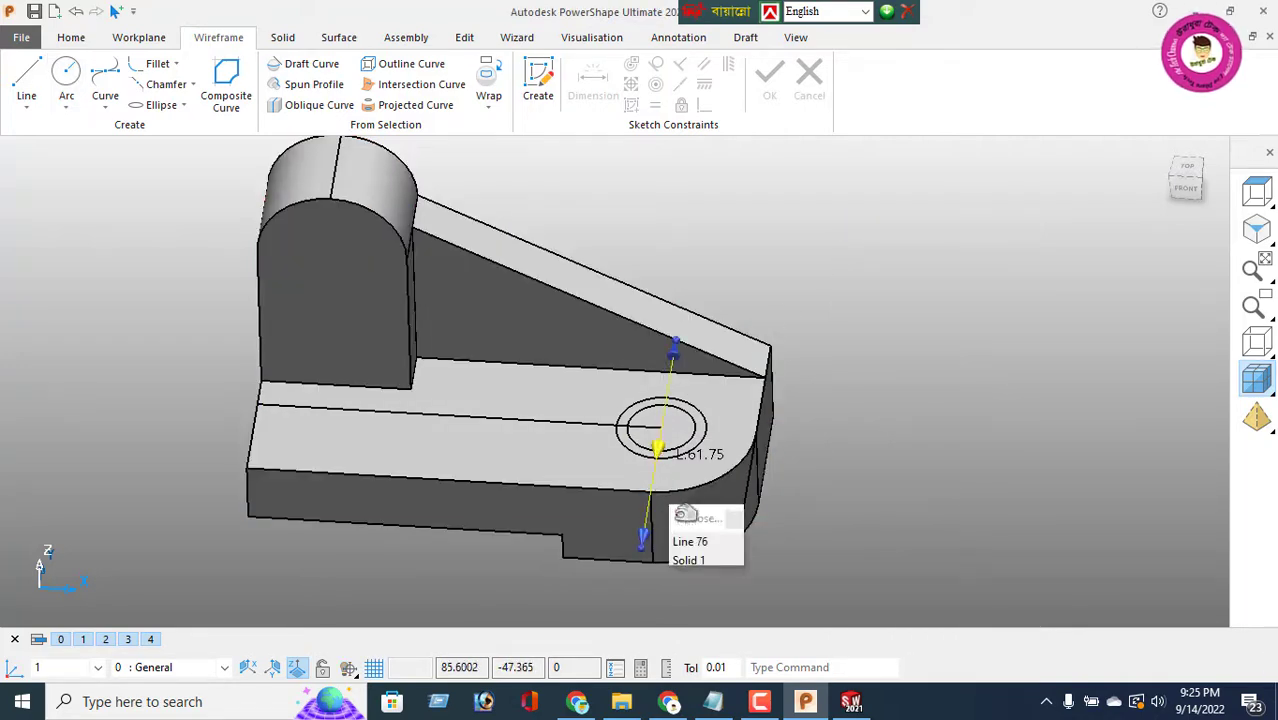
key(Escape)
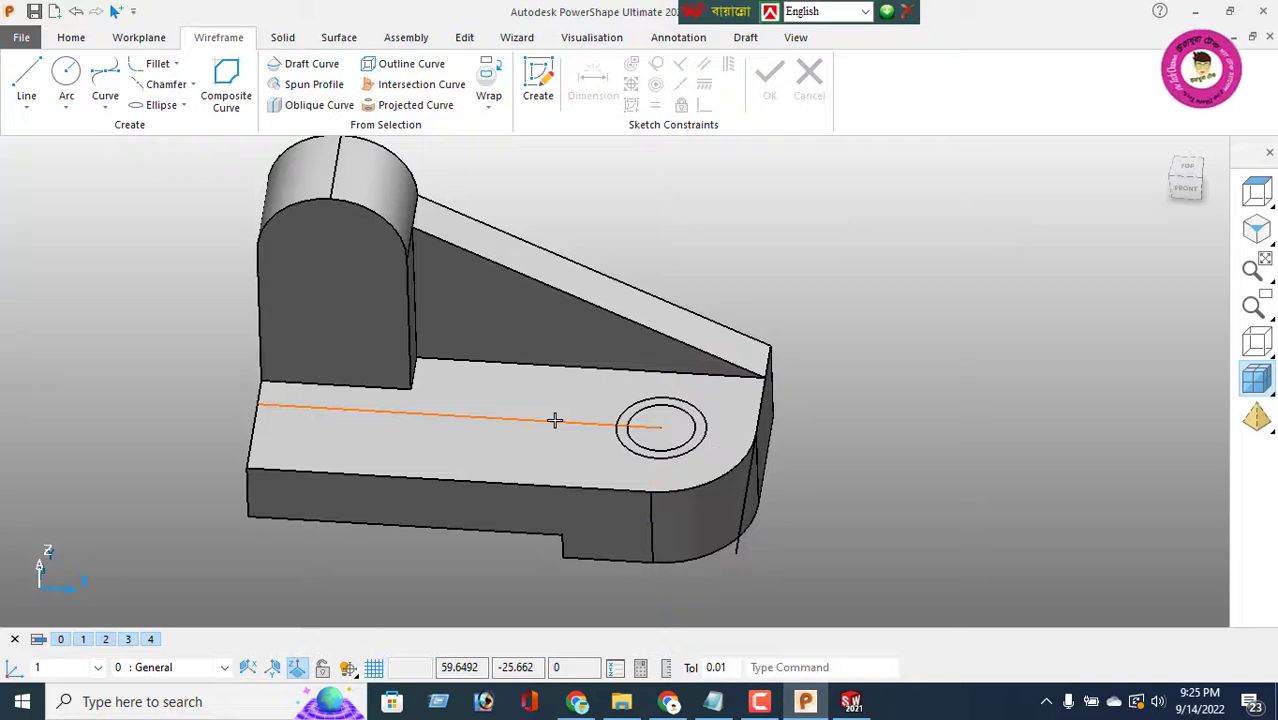
click(565, 420)
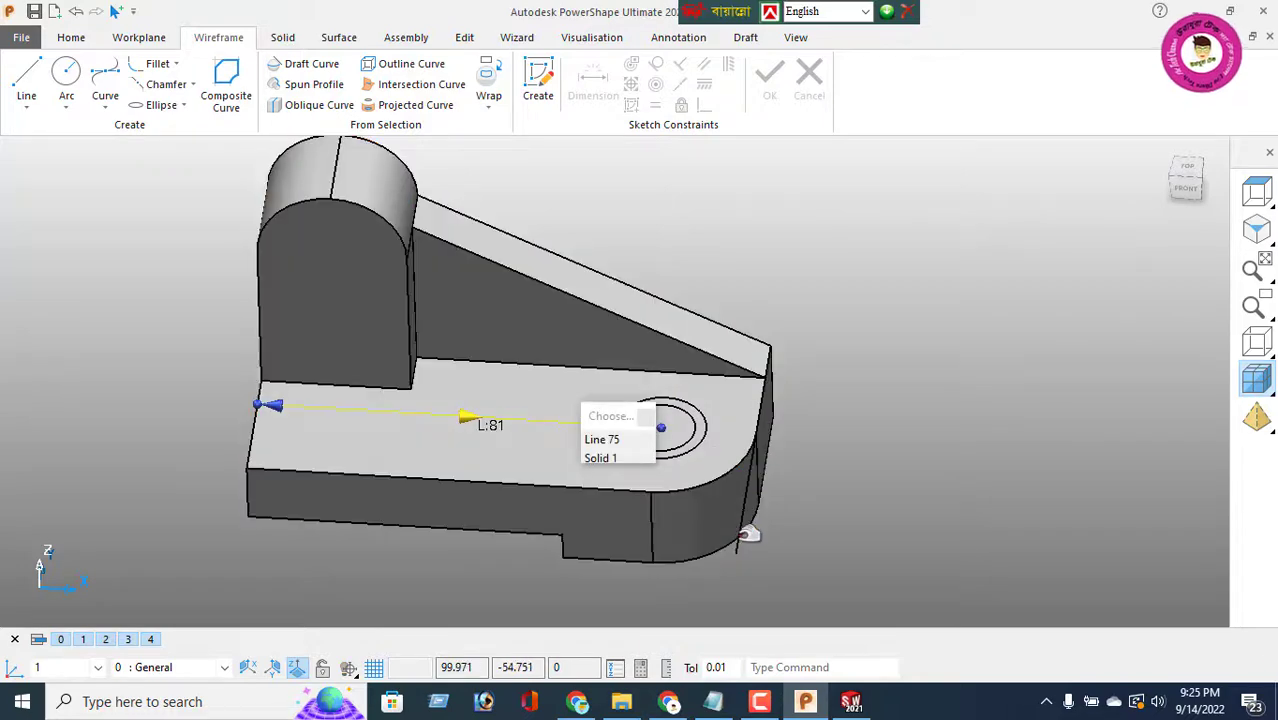
key(Delete)
click(738, 537)
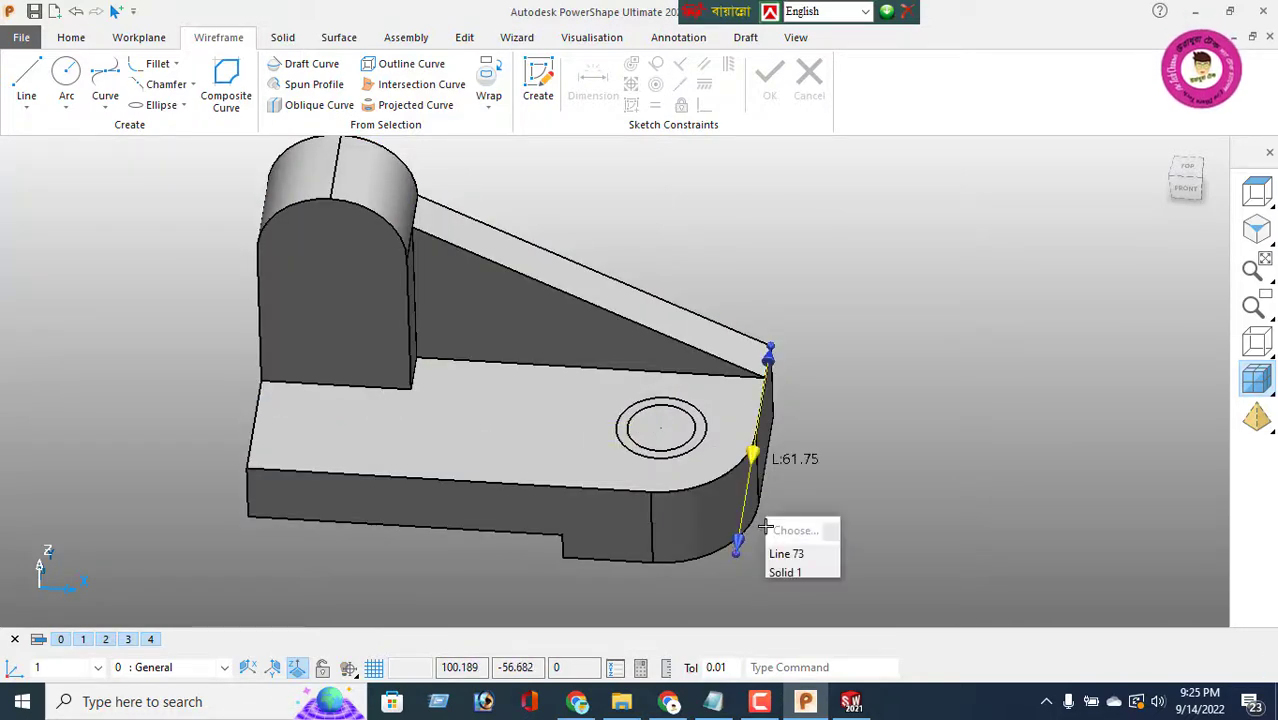
key(Delete)
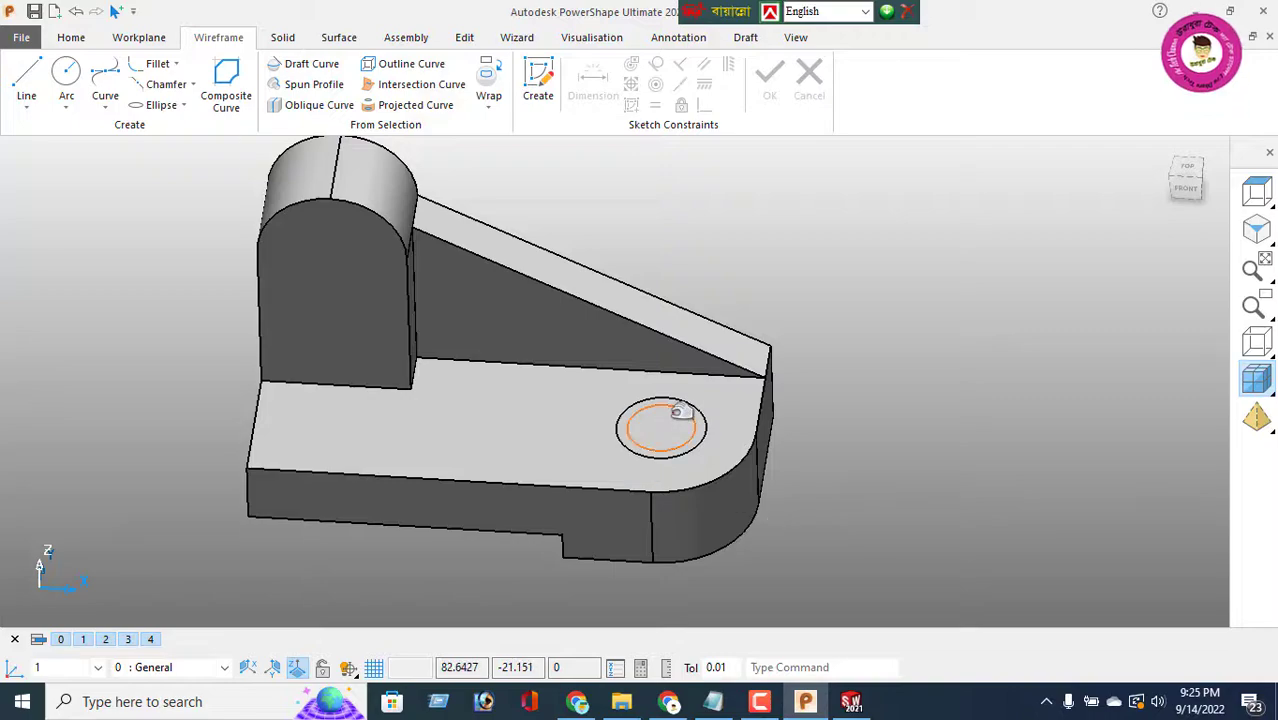
Step: Set the inner circle's radius to 5
double_click(676, 408)
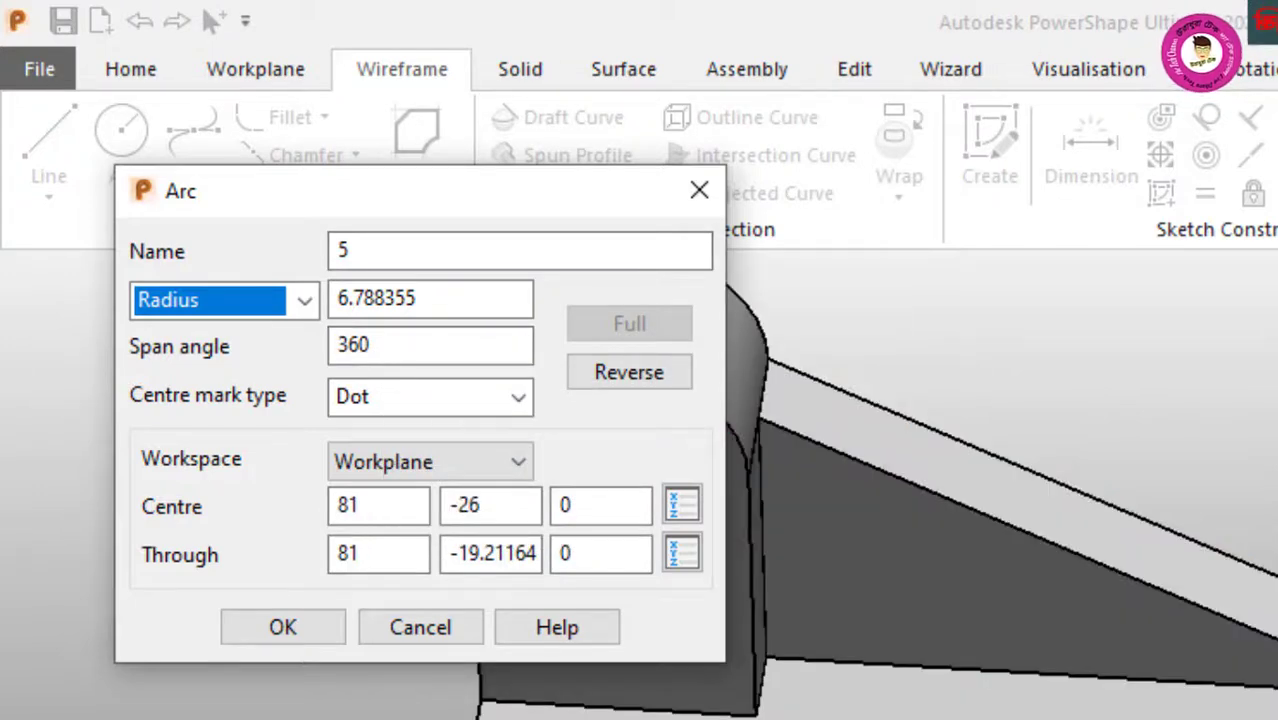
click(469, 300)
double_click(469, 300)
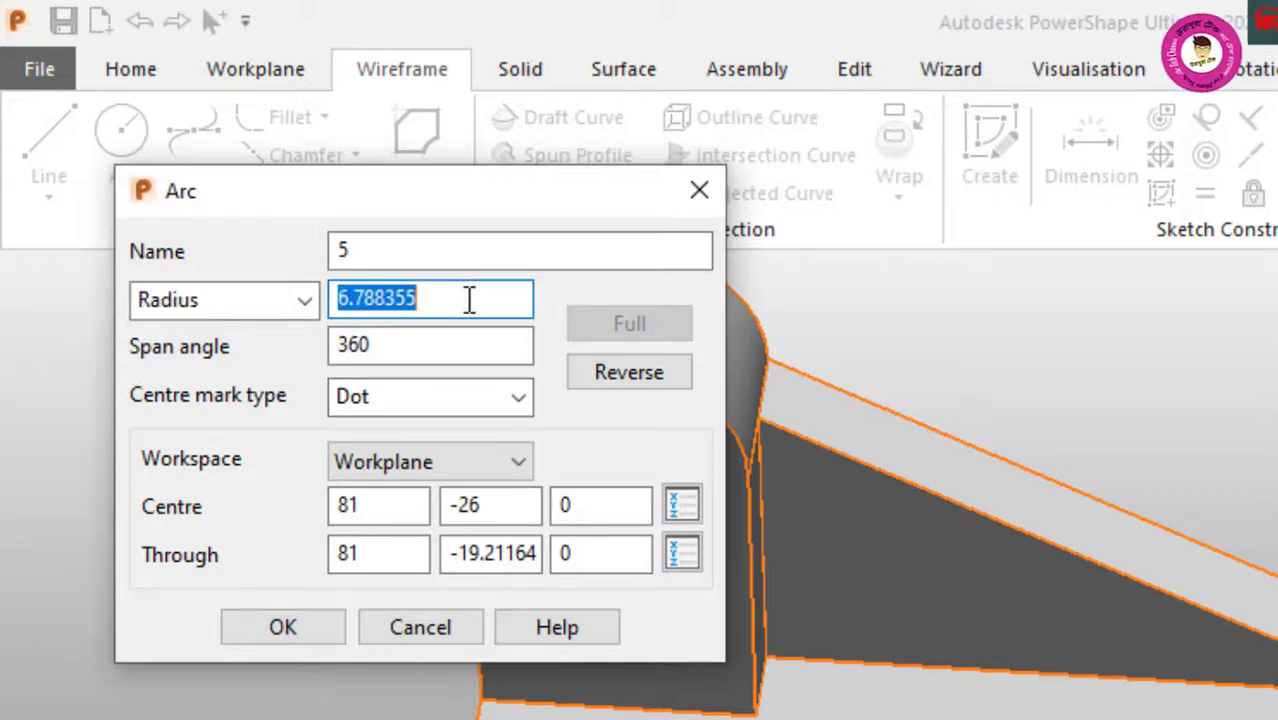
text(5)
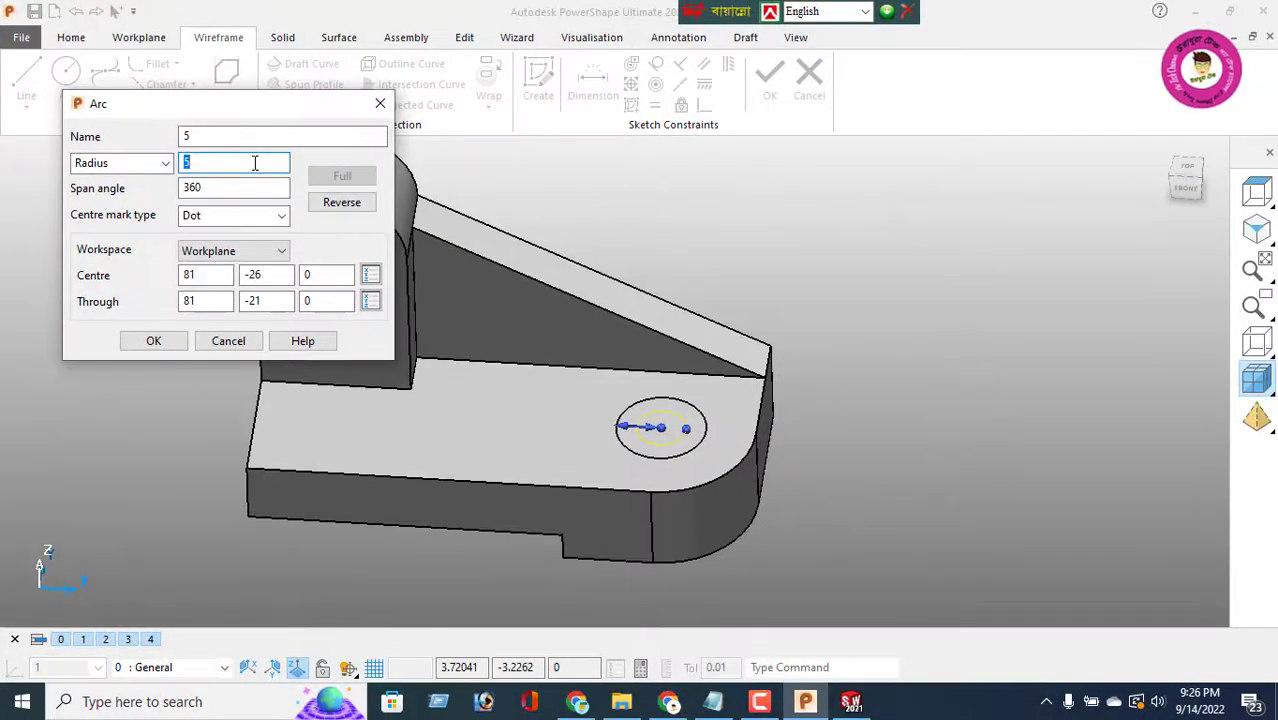
click(153, 341)
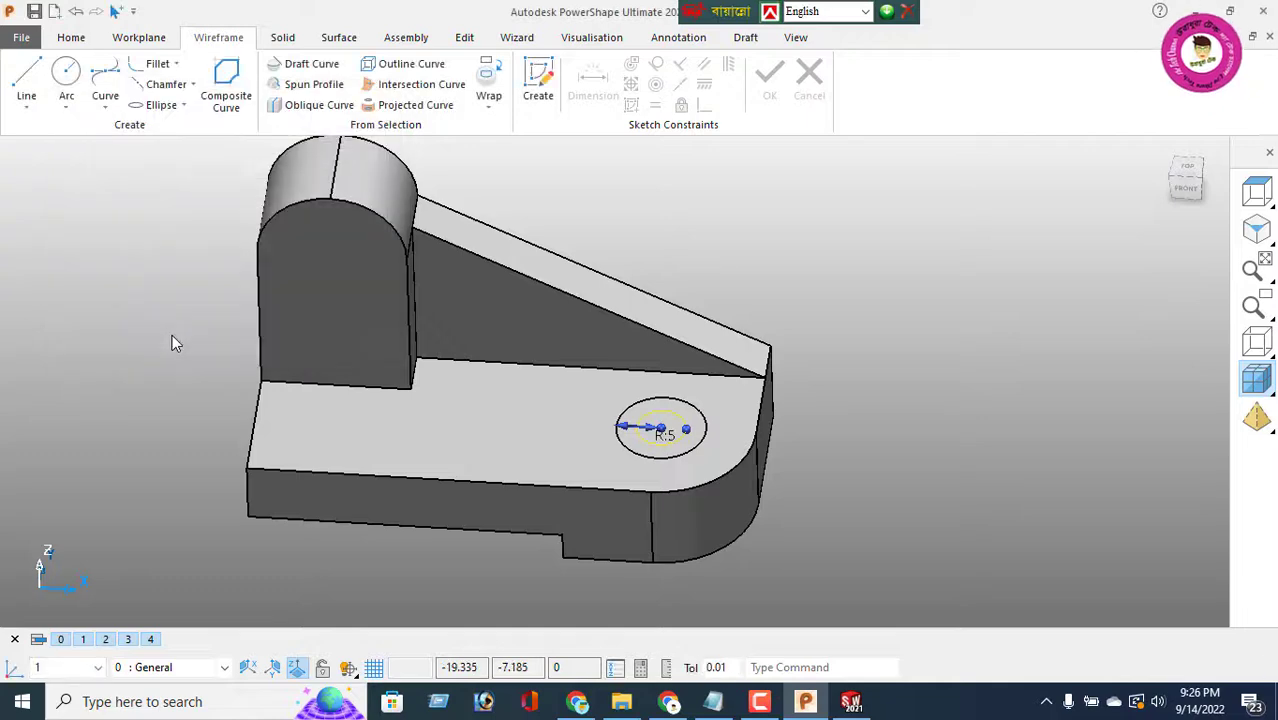
Step: Cut the inner circle through the base as a Through solid cut
click(284, 38)
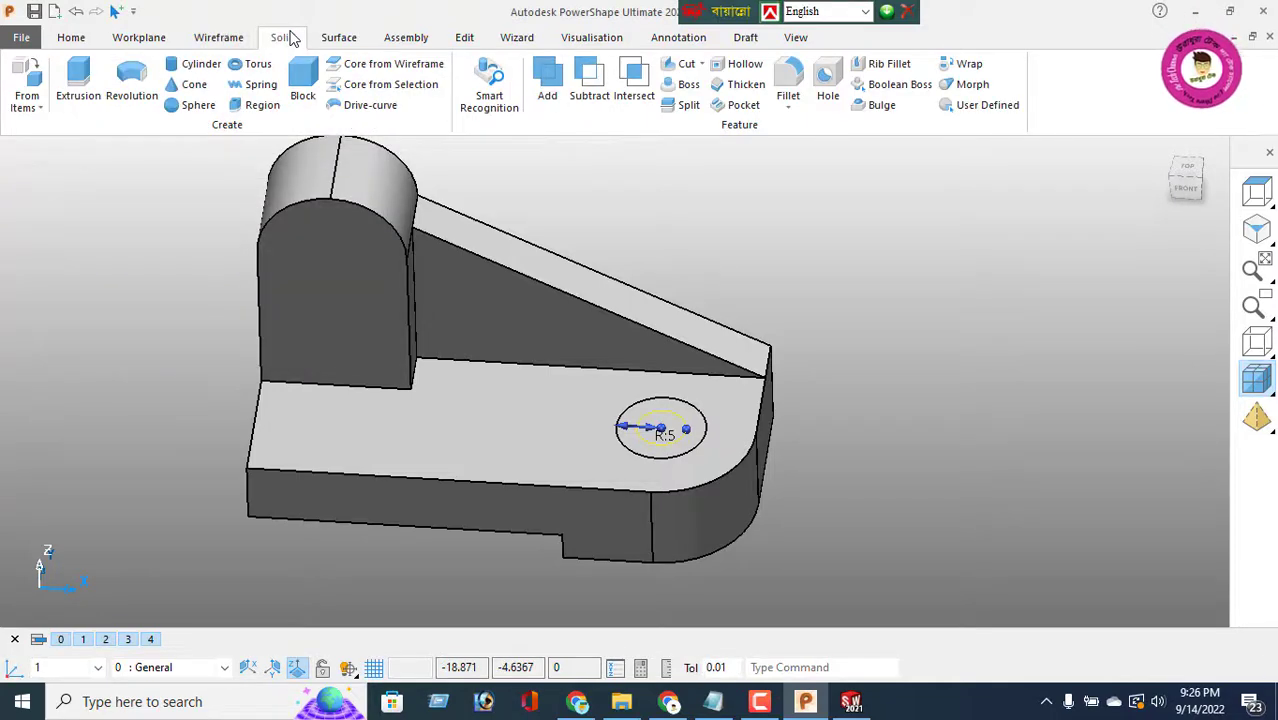
click(667, 66)
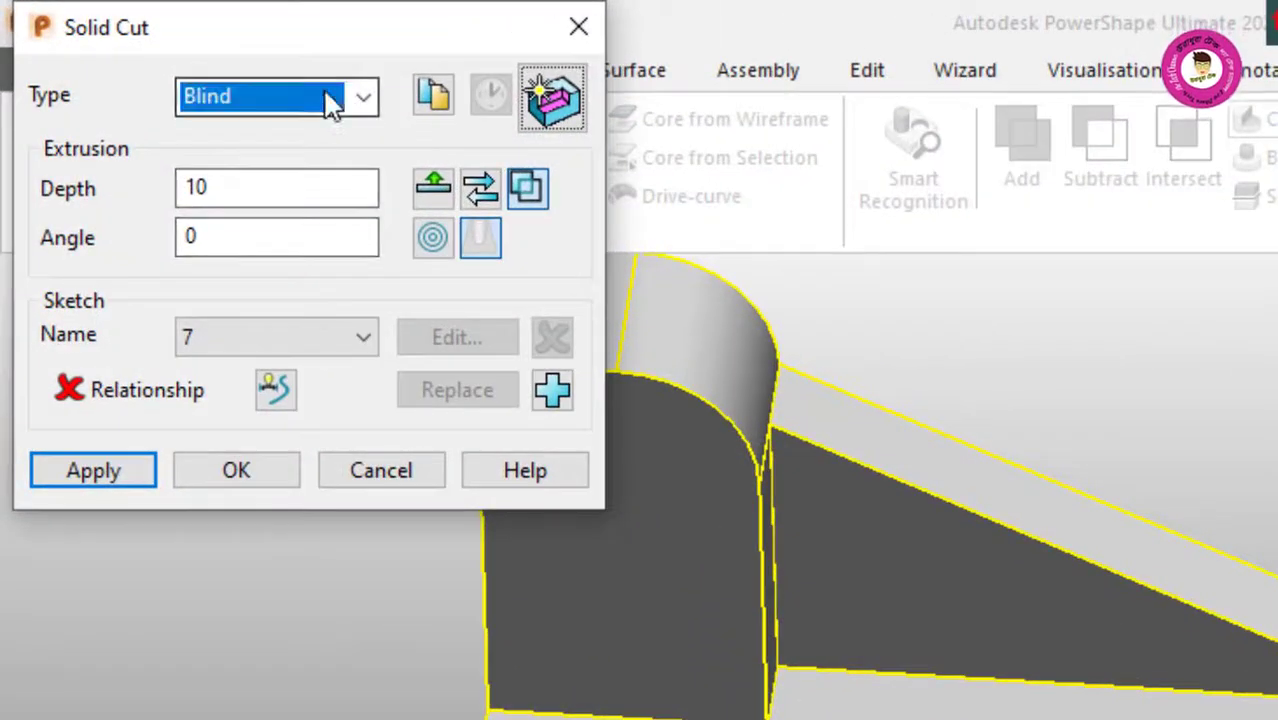
click(333, 103)
click(305, 165)
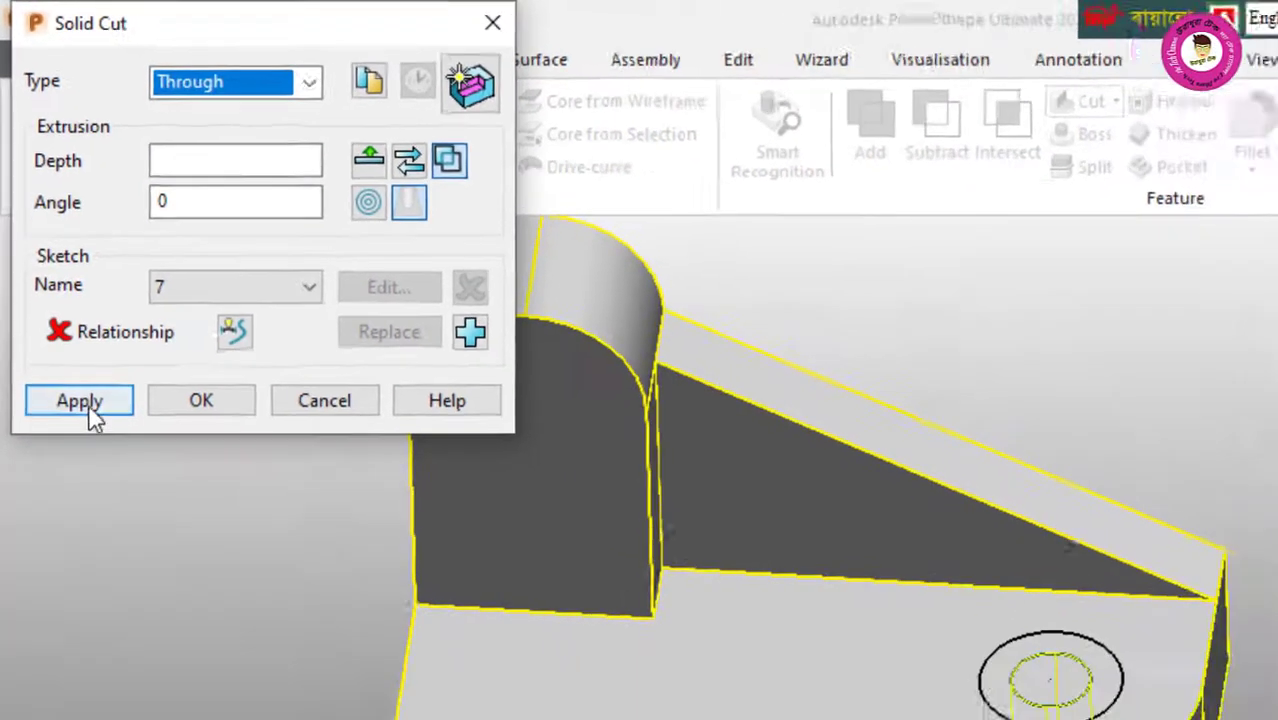
click(100, 478)
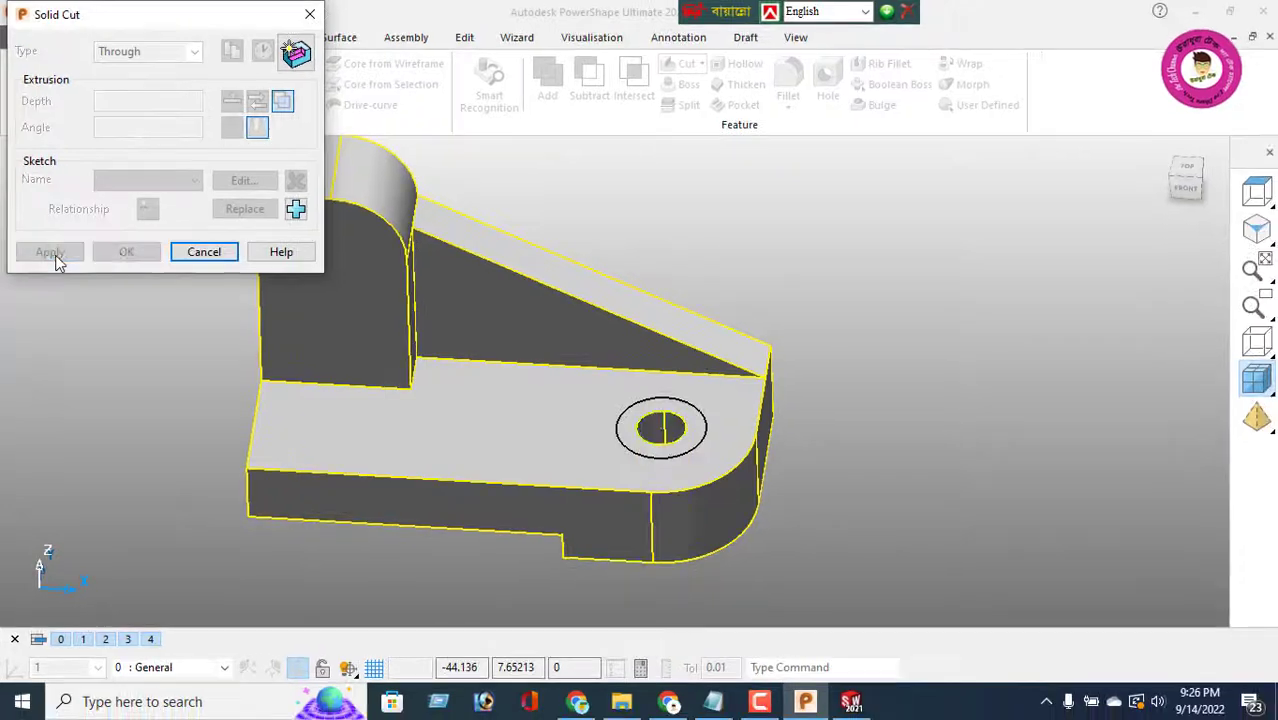
click(204, 252)
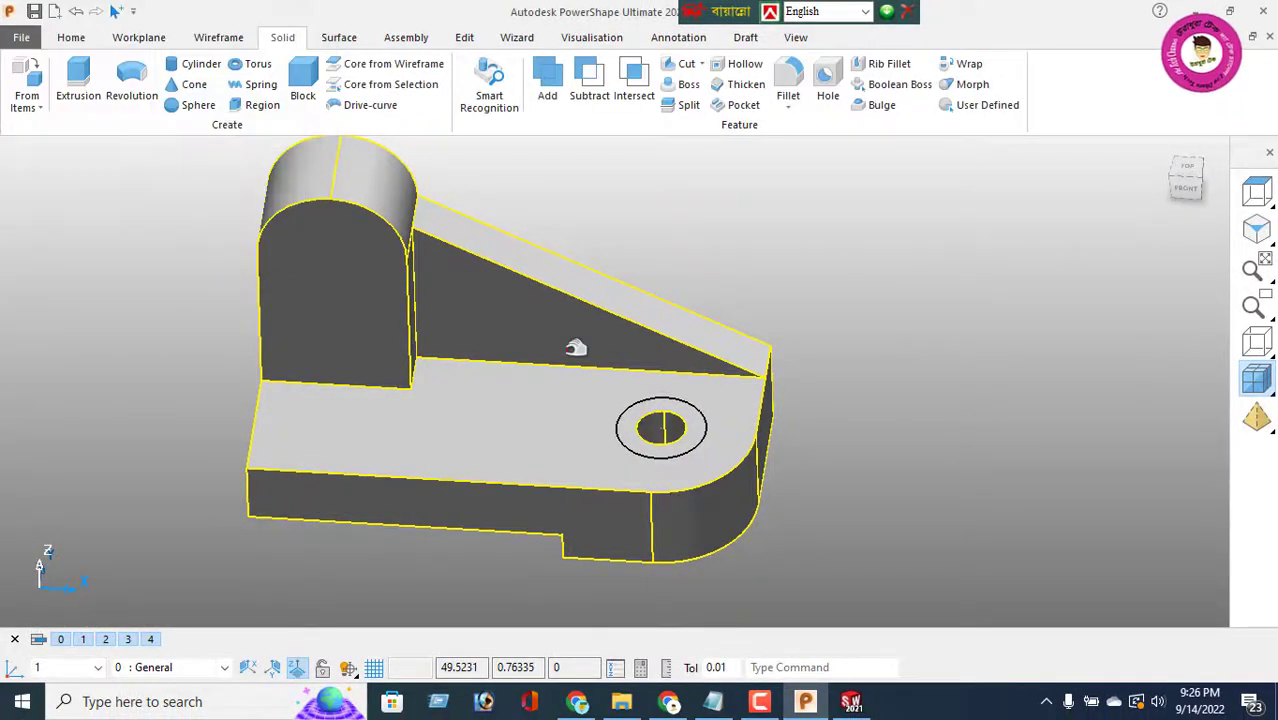
Step: Set the outer circle's radius to 10 and switch its size definition to Diameter
double_click(640, 402)
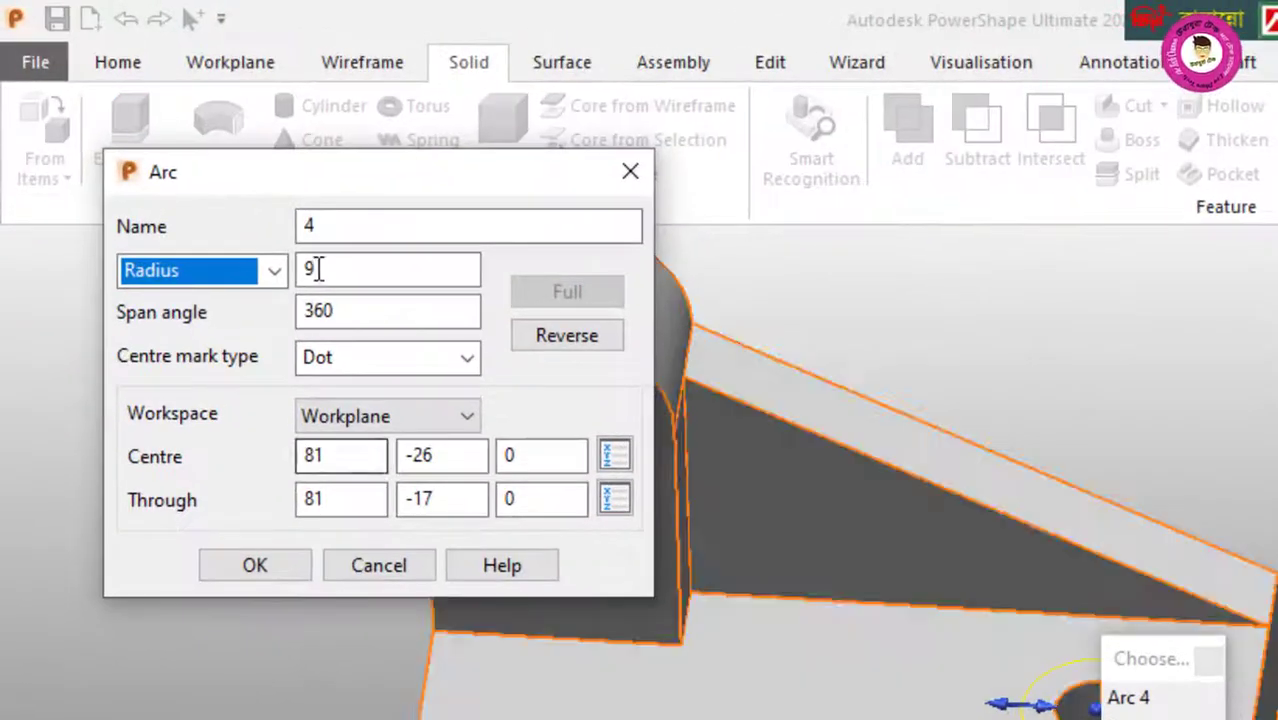
click(295, 248)
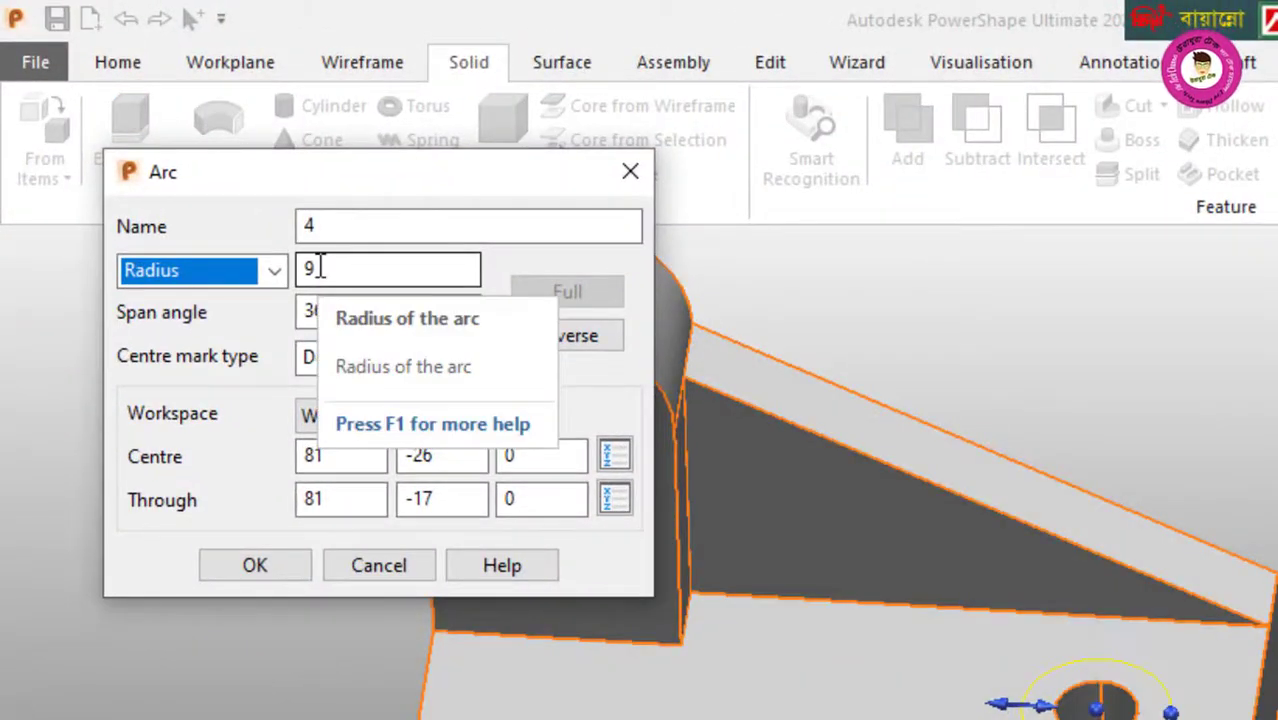
click(318, 268)
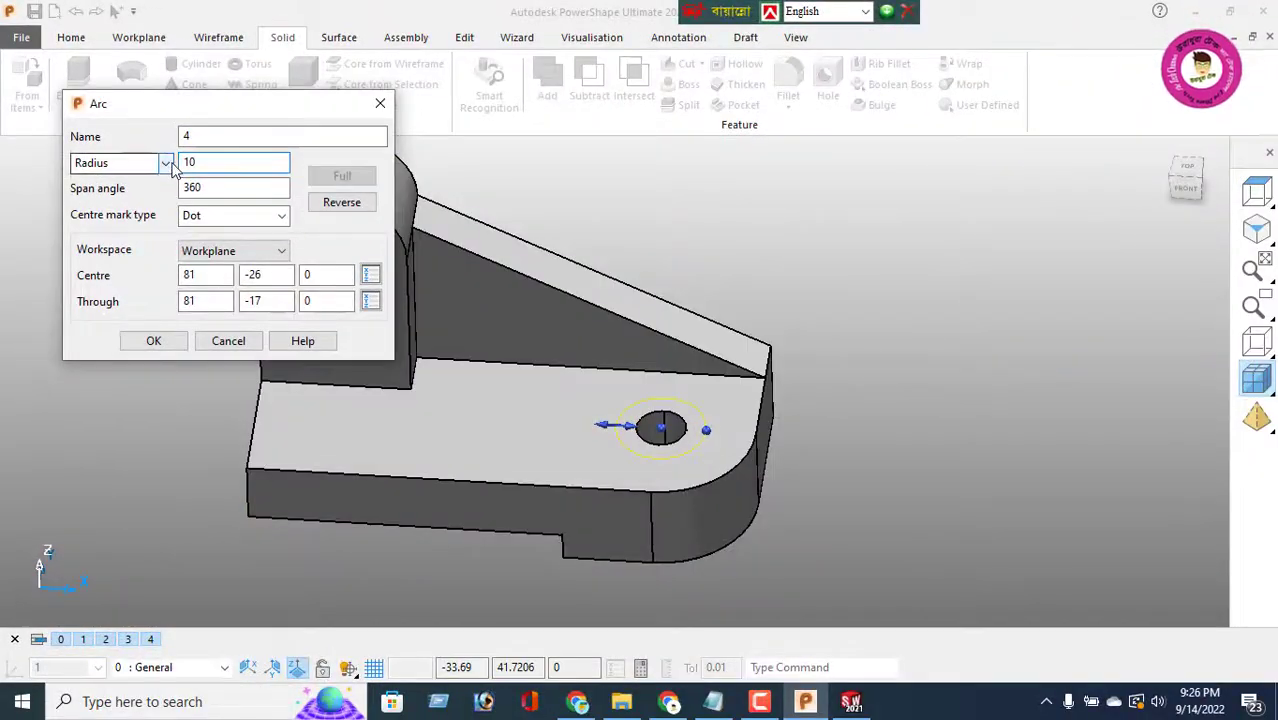
click(166, 163)
click(136, 198)
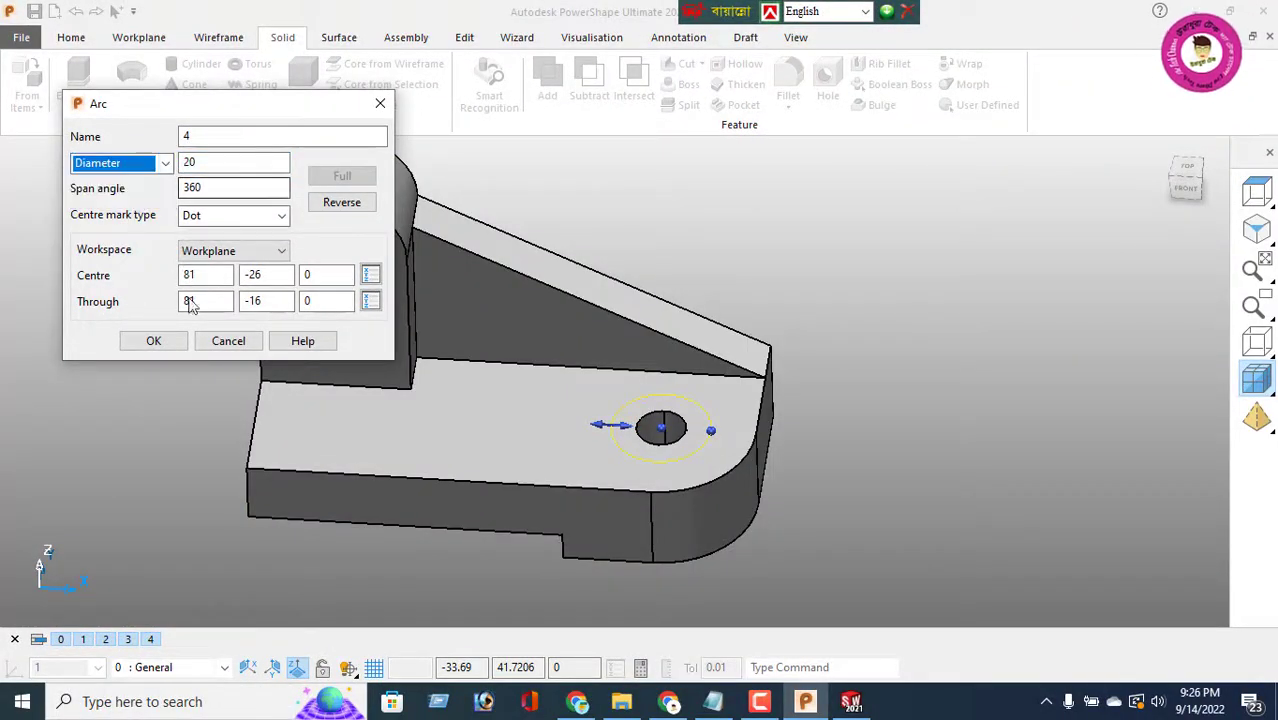
click(156, 344)
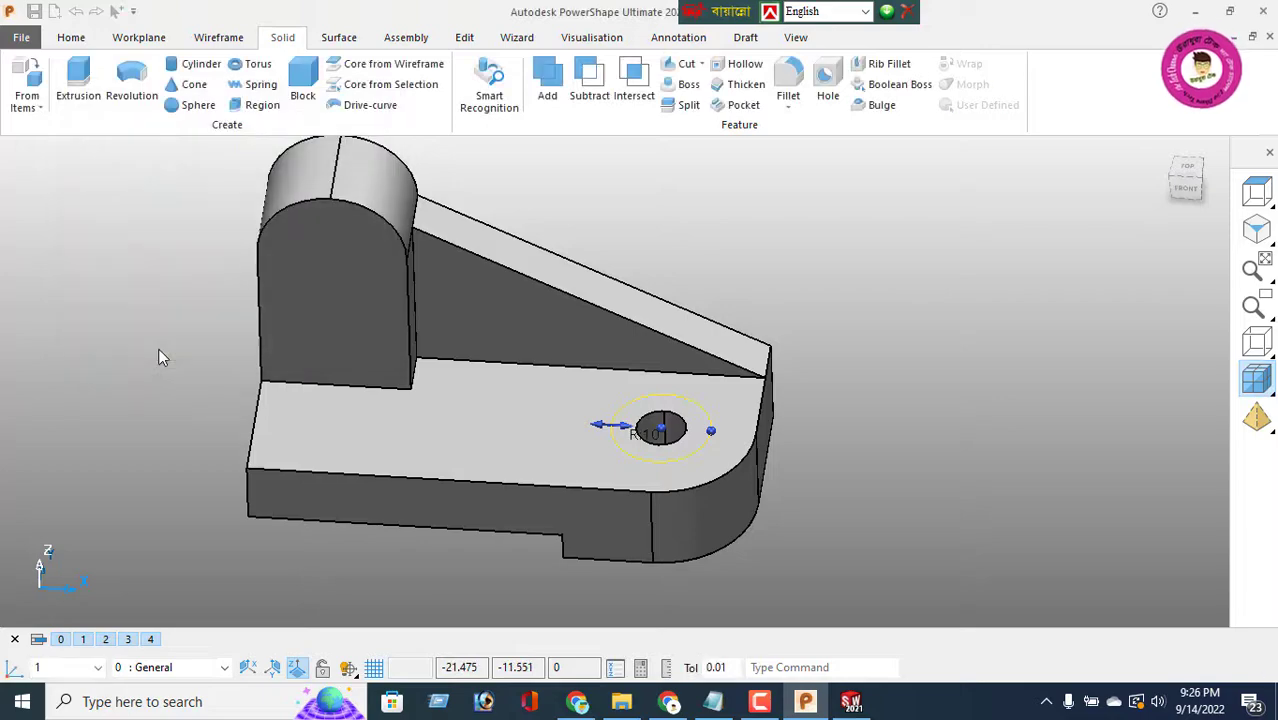
Step: Cut the outer circle into the base as a Blind solid cut with depth 6 to form the counterbore
click(680, 64)
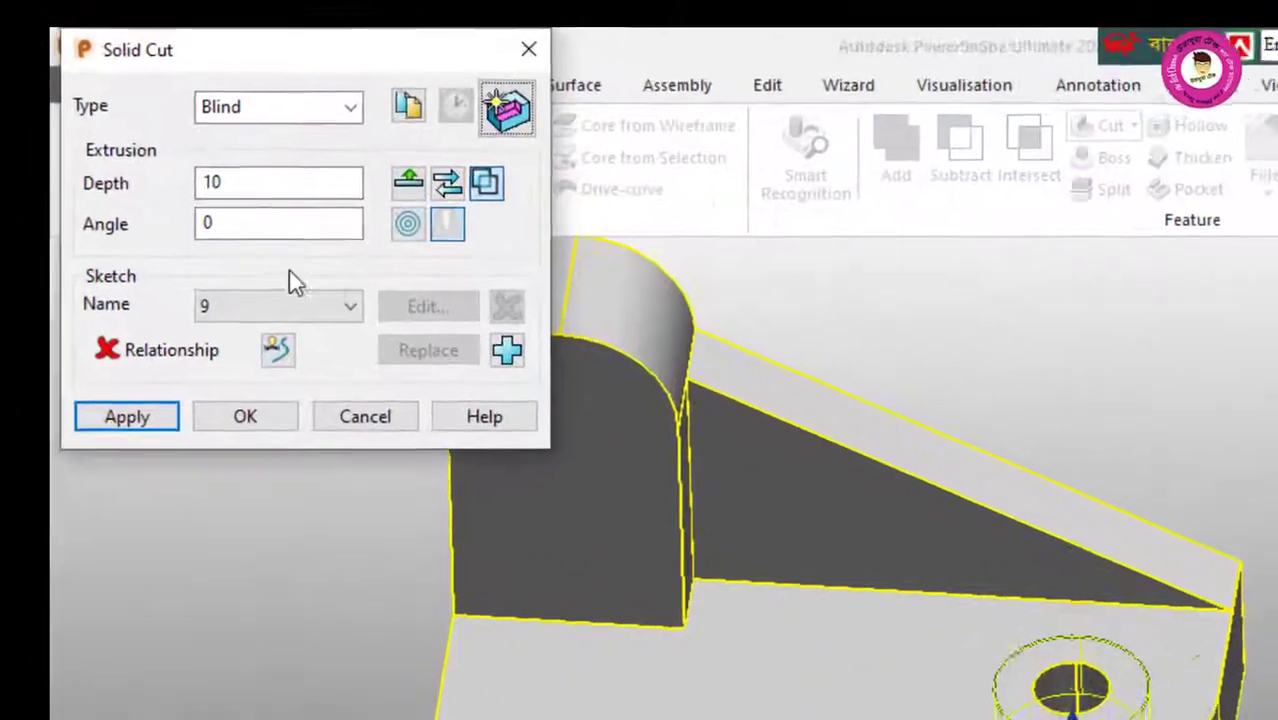
click(253, 182)
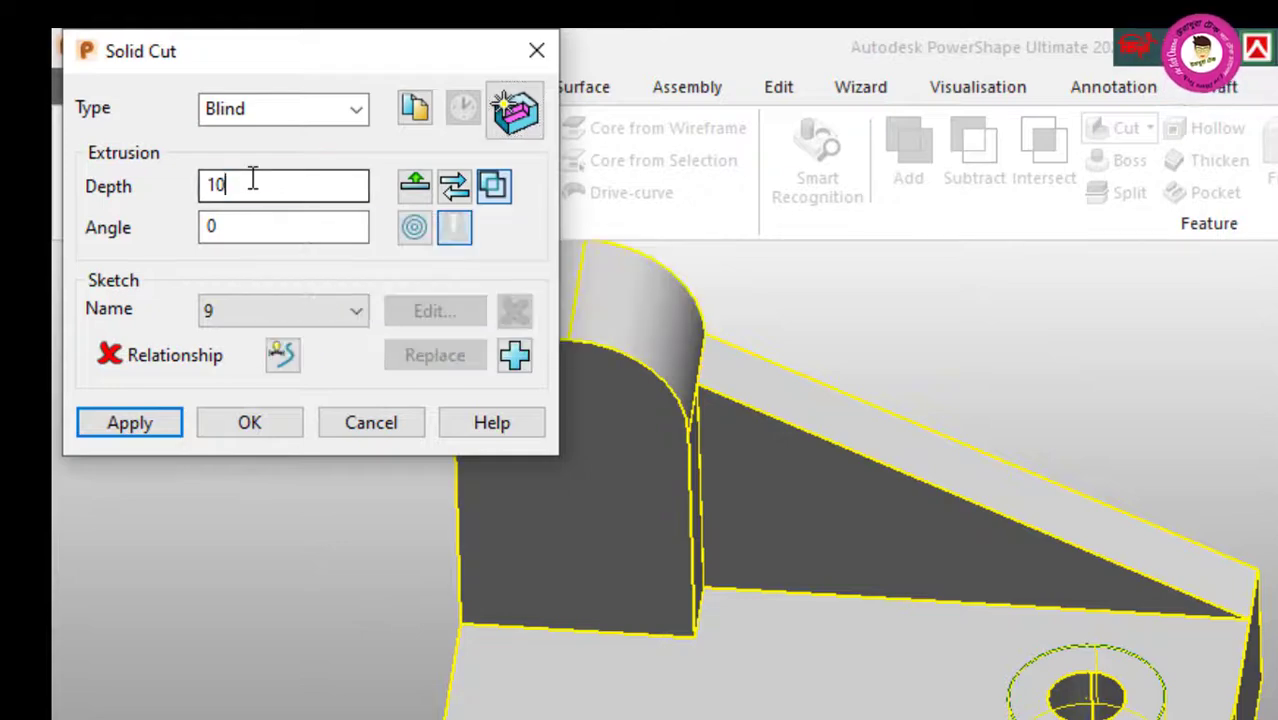
text(5)
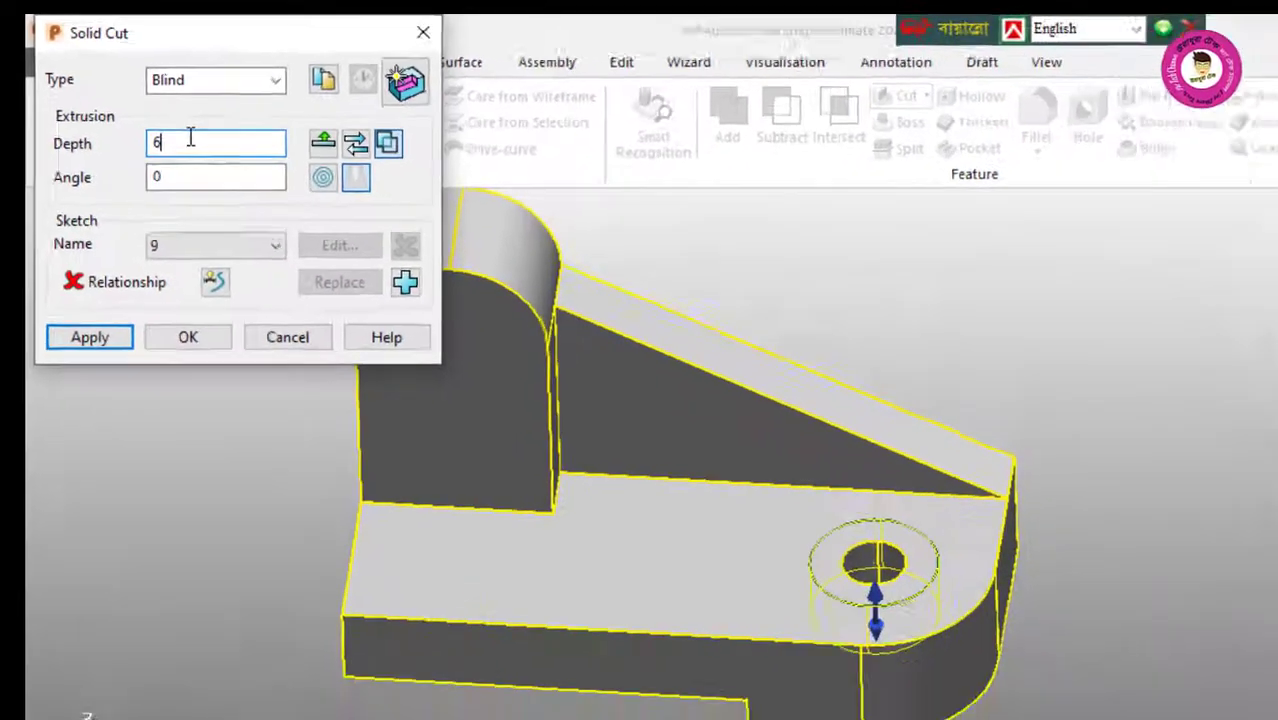
key(Return)
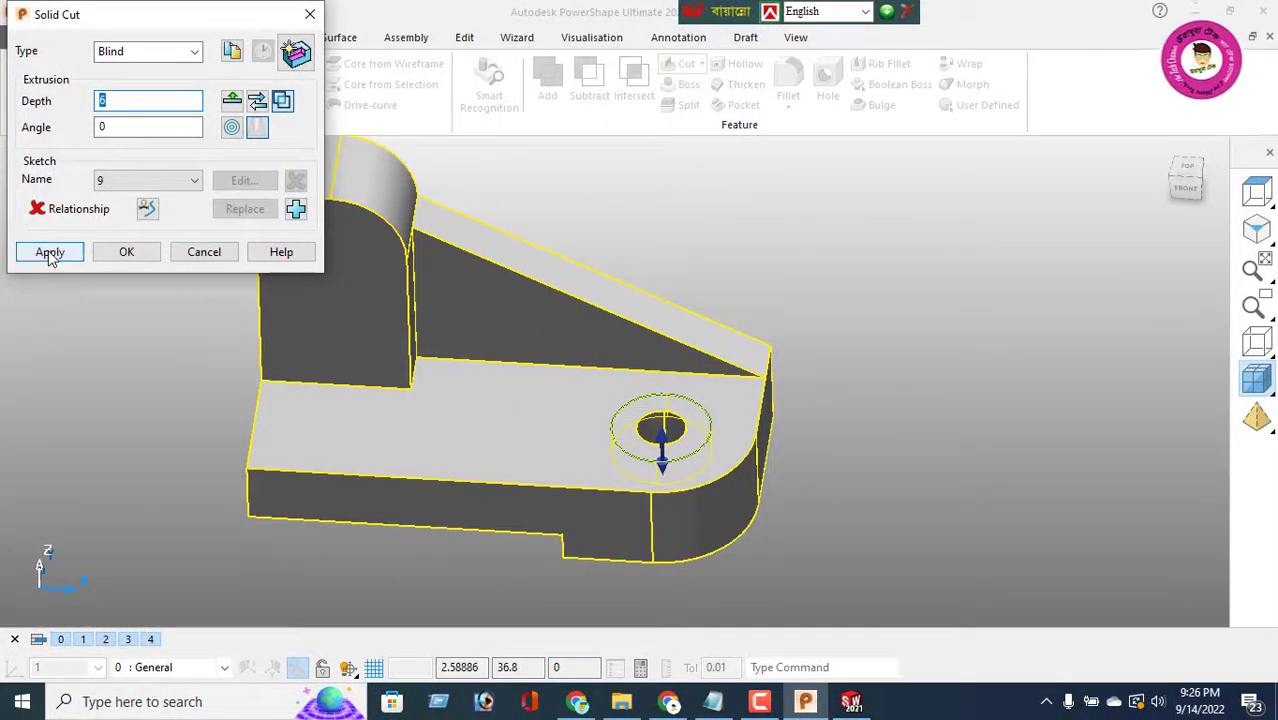
click(50, 253)
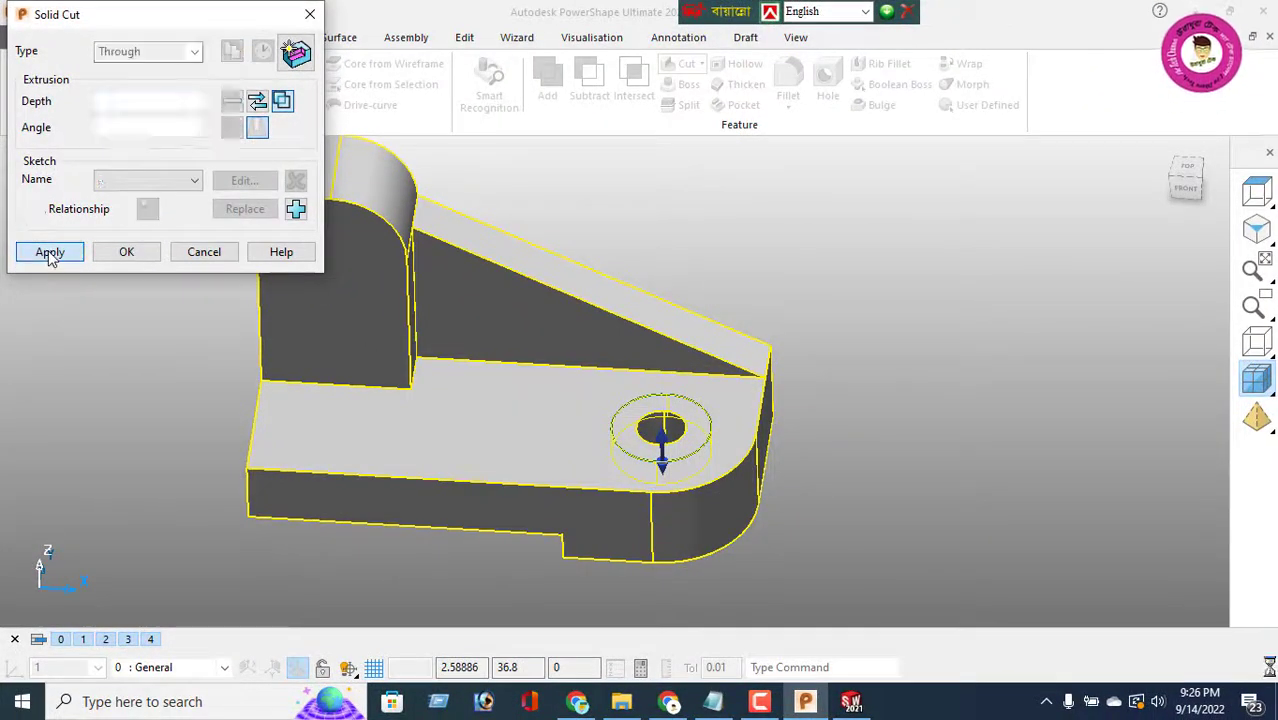
click(204, 252)
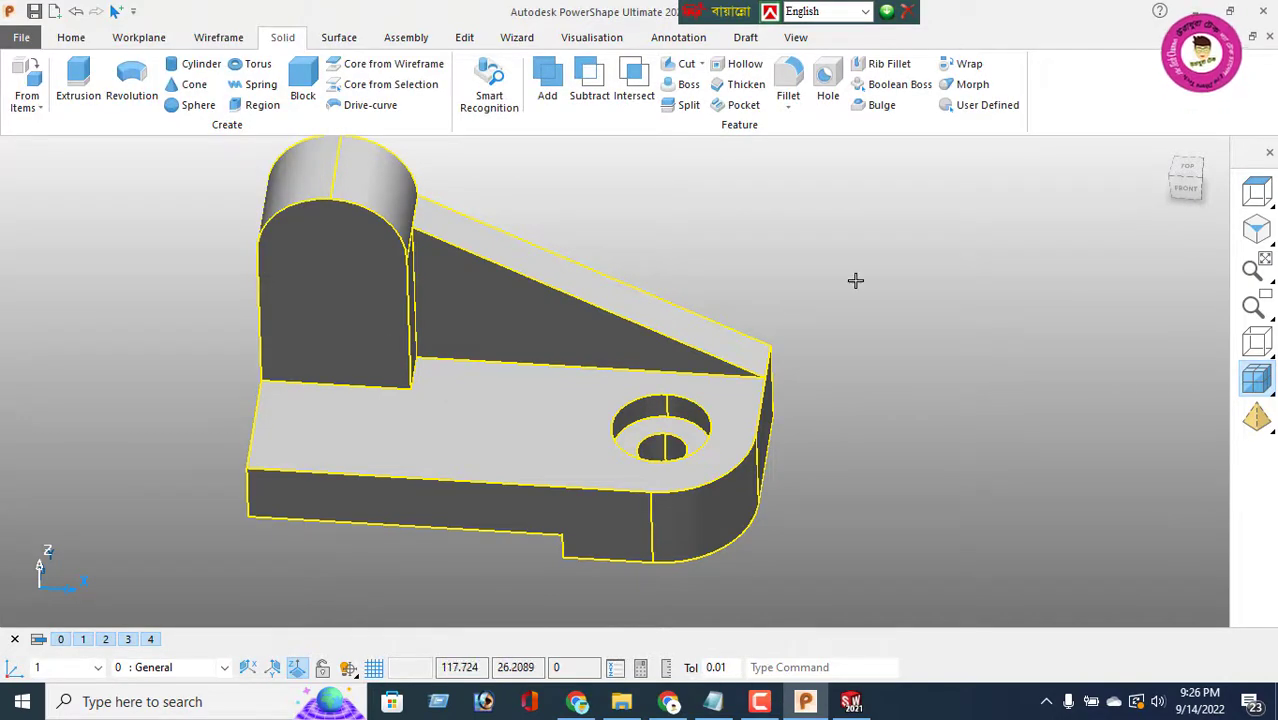
Step: Draw a vertical centre line on the lug's front face from the middle of its lower edge to the top of the arc
middle_drag(680, 418, 673, 360)
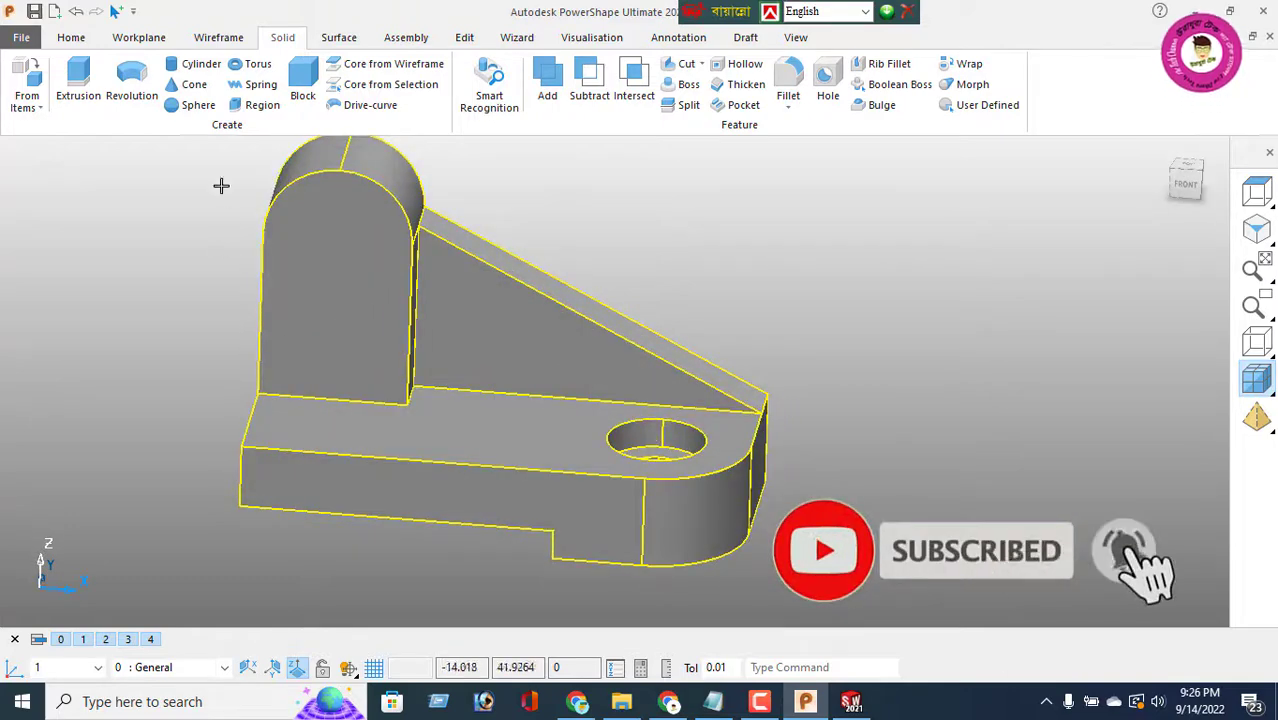
click(220, 38)
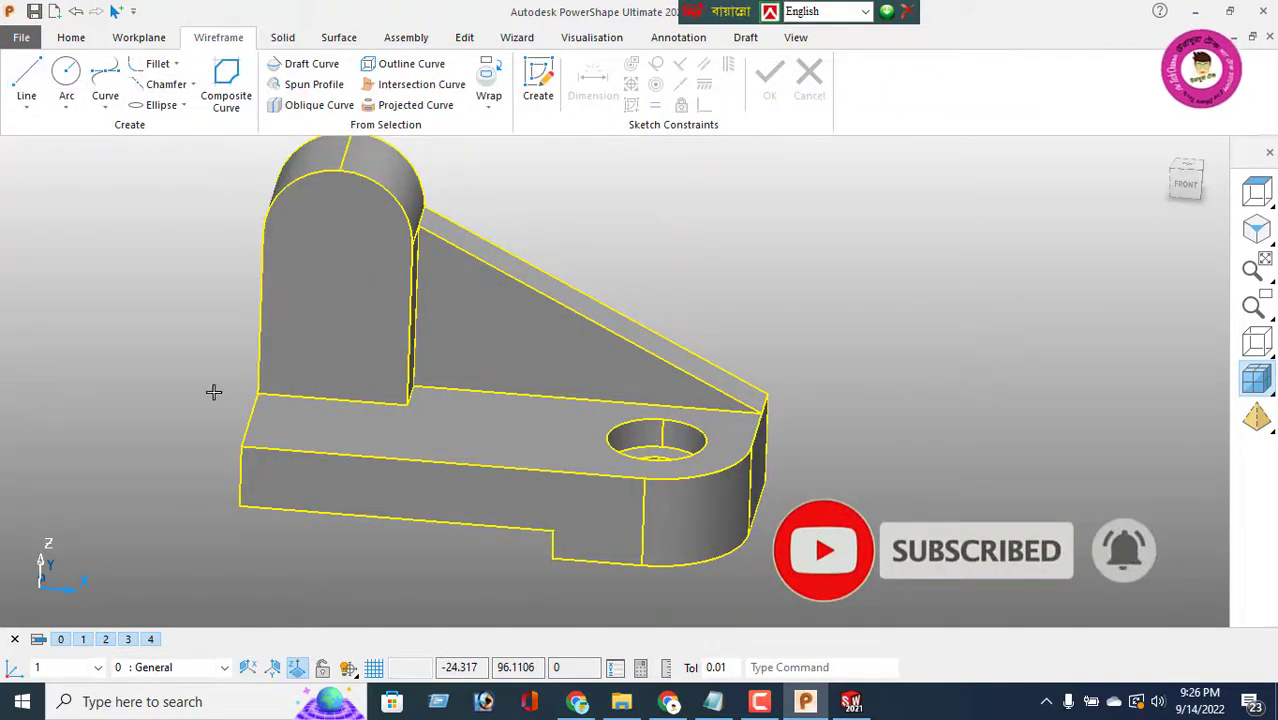
click(333, 399)
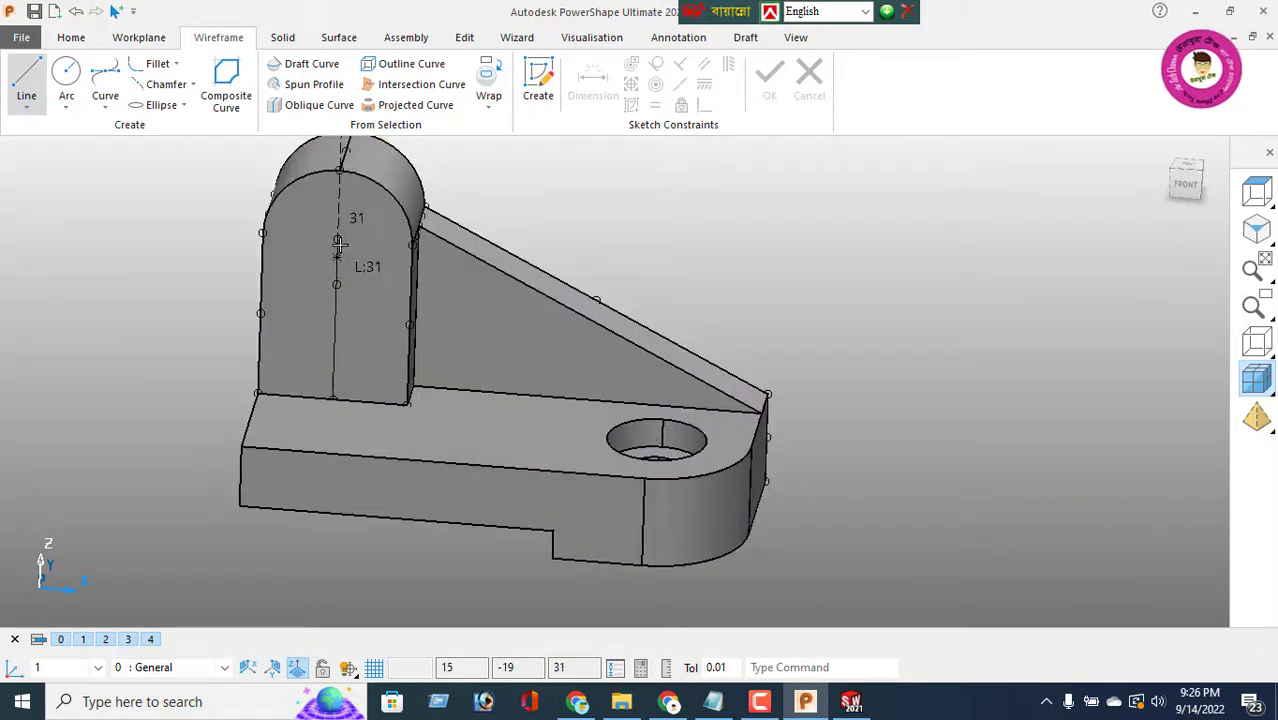
click(341, 175)
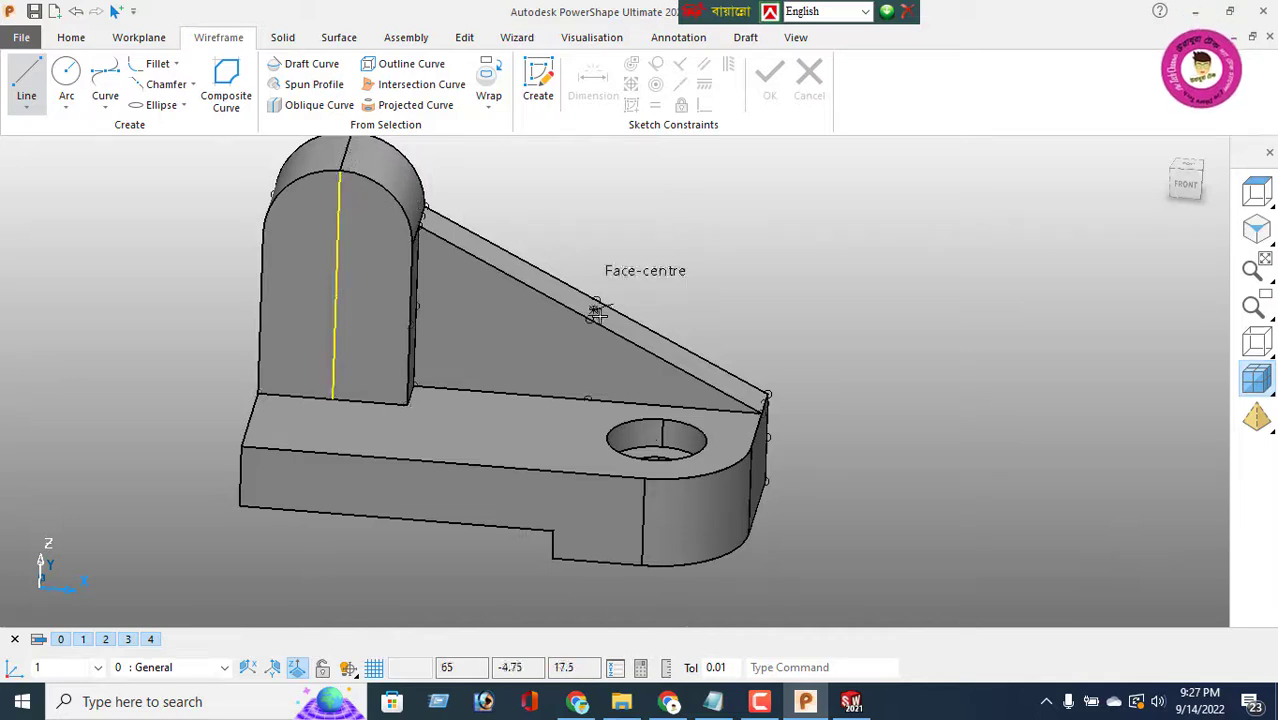
click(1185, 184)
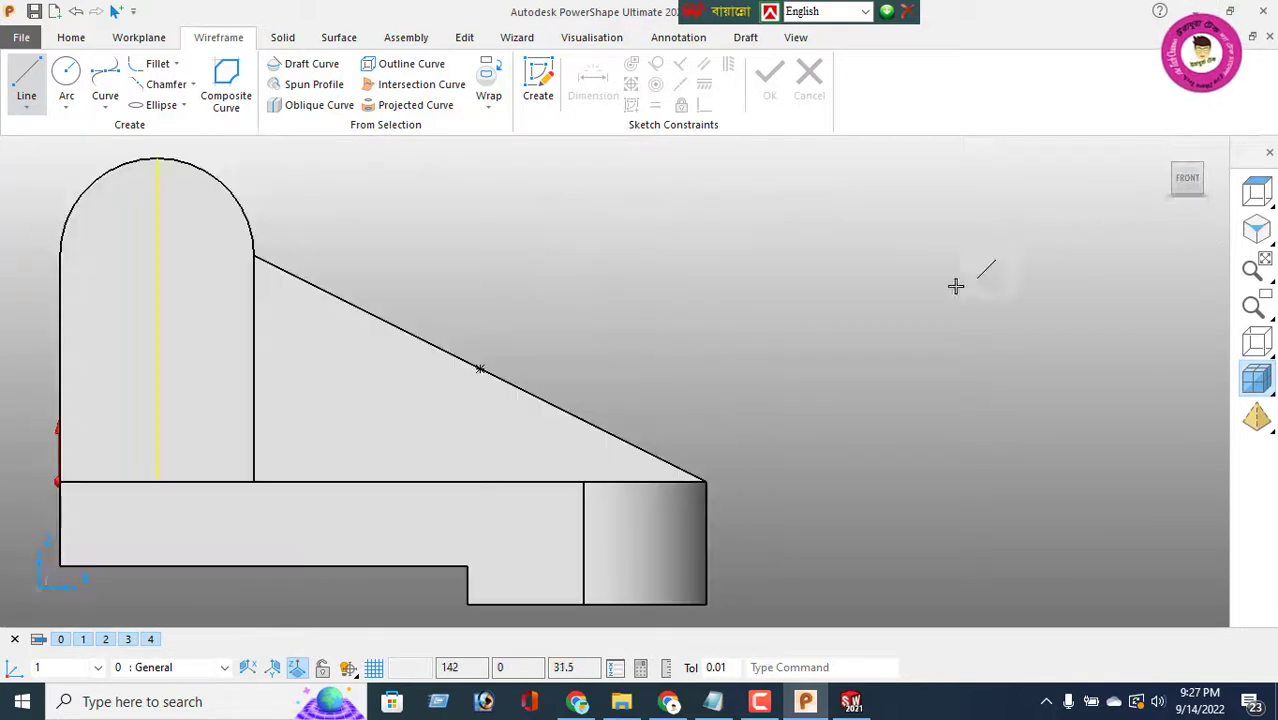
Step: Offset the lug's vertical centre line by 10 and by -10 to add a parallel copy on each side of it
shift+middle_drag(906, 394, 1272, 409)
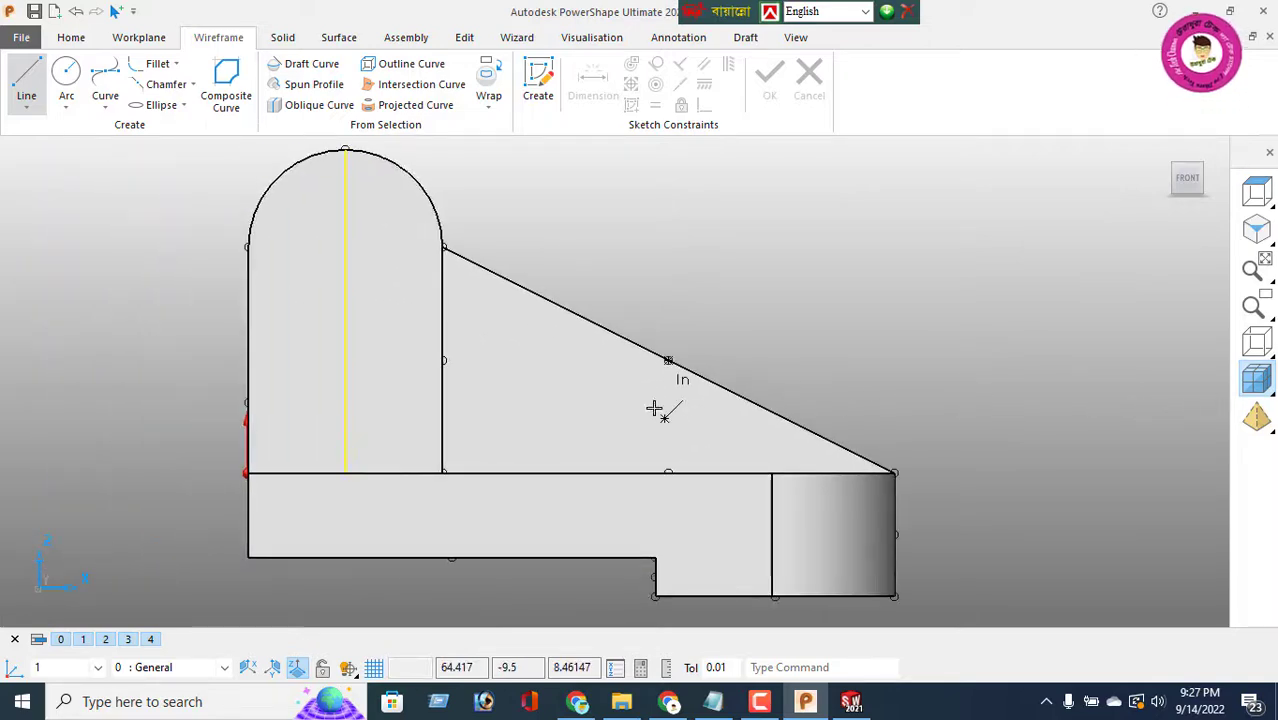
click(340, 148)
click(464, 37)
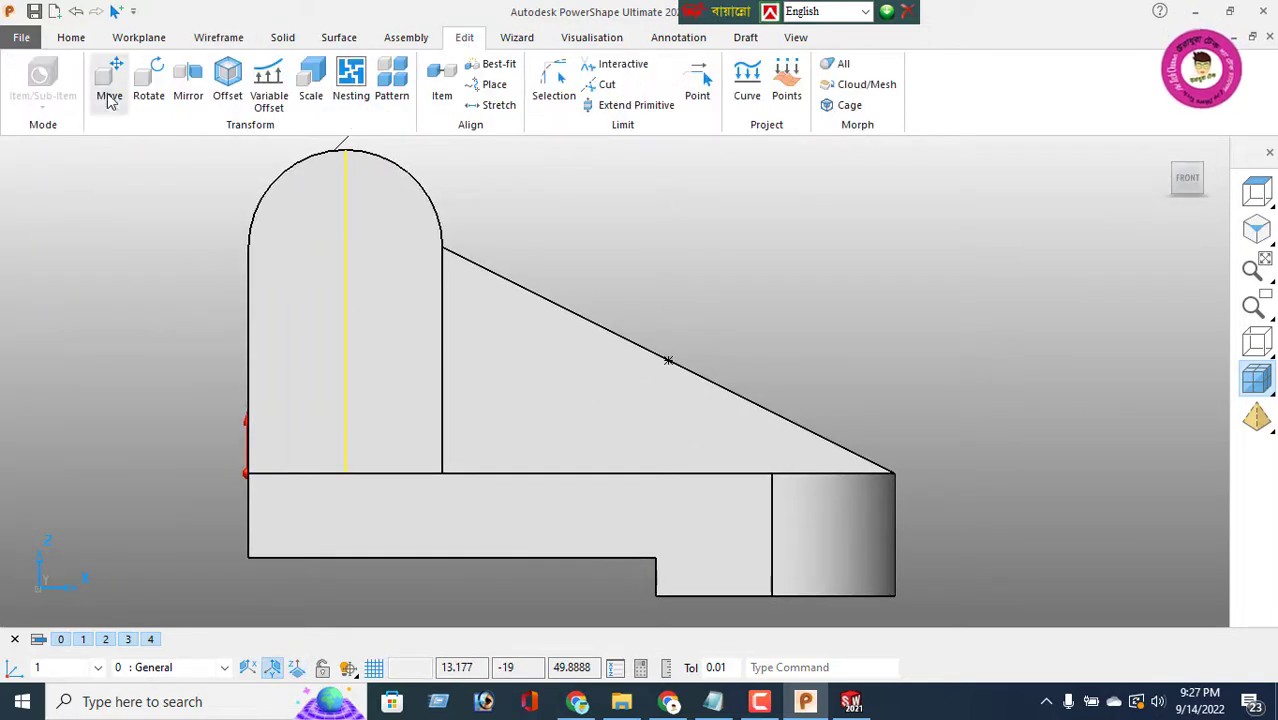
click(227, 80)
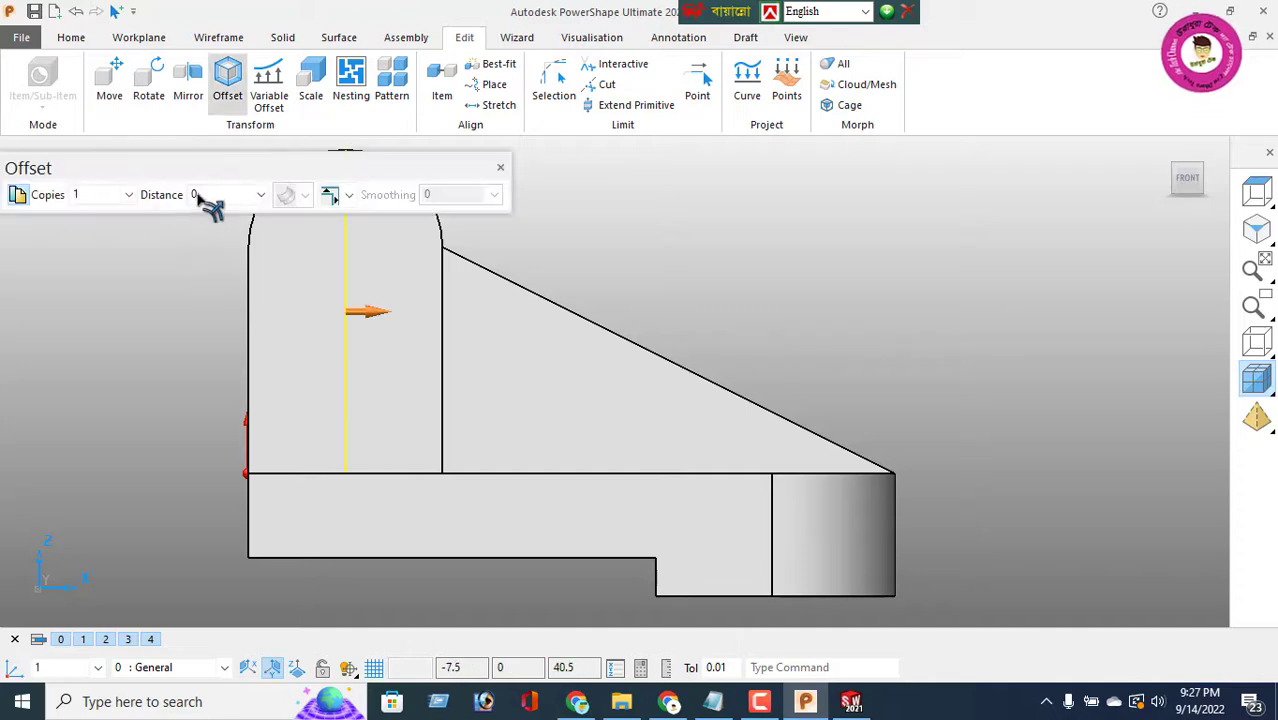
double_click(197, 195)
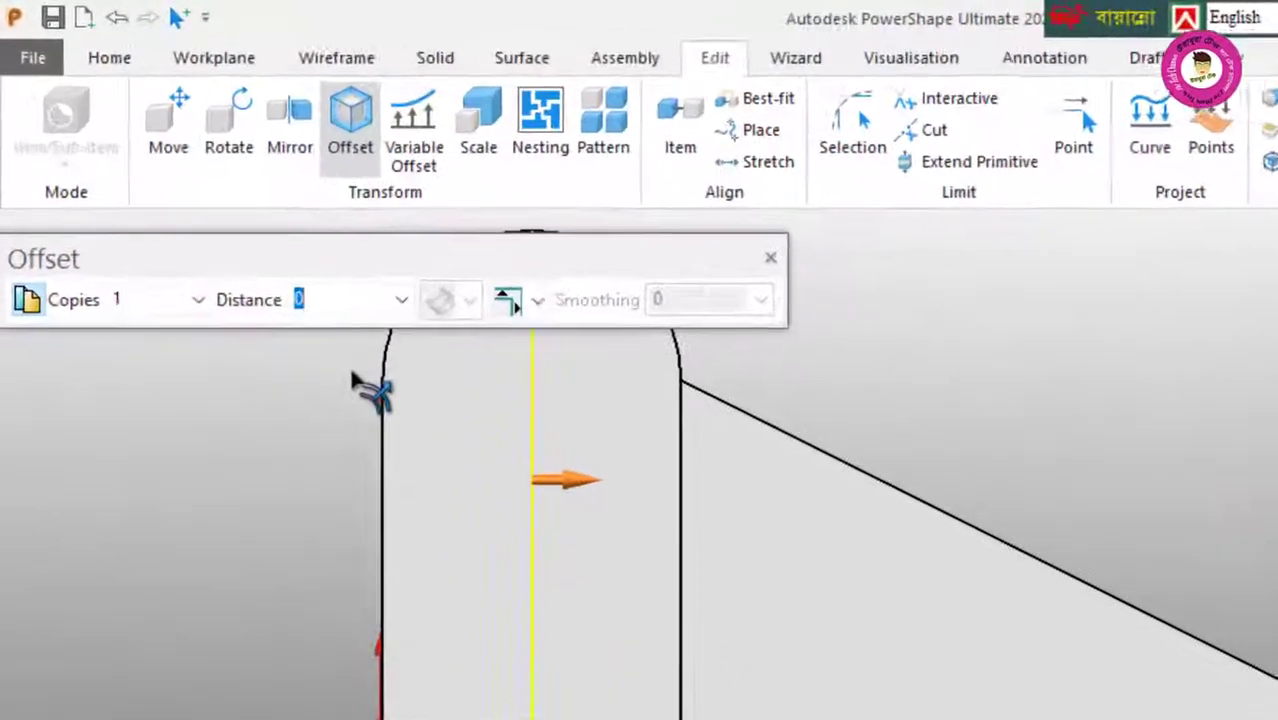
key(Return)
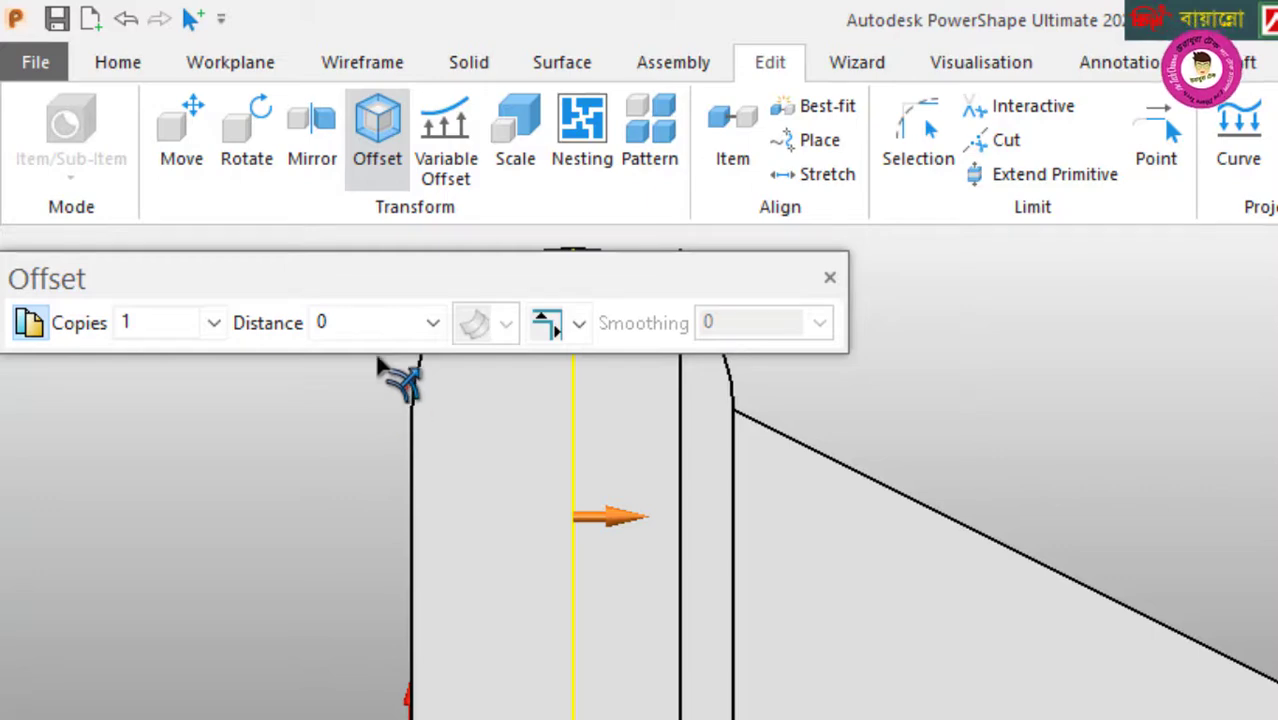
double_click(338, 326)
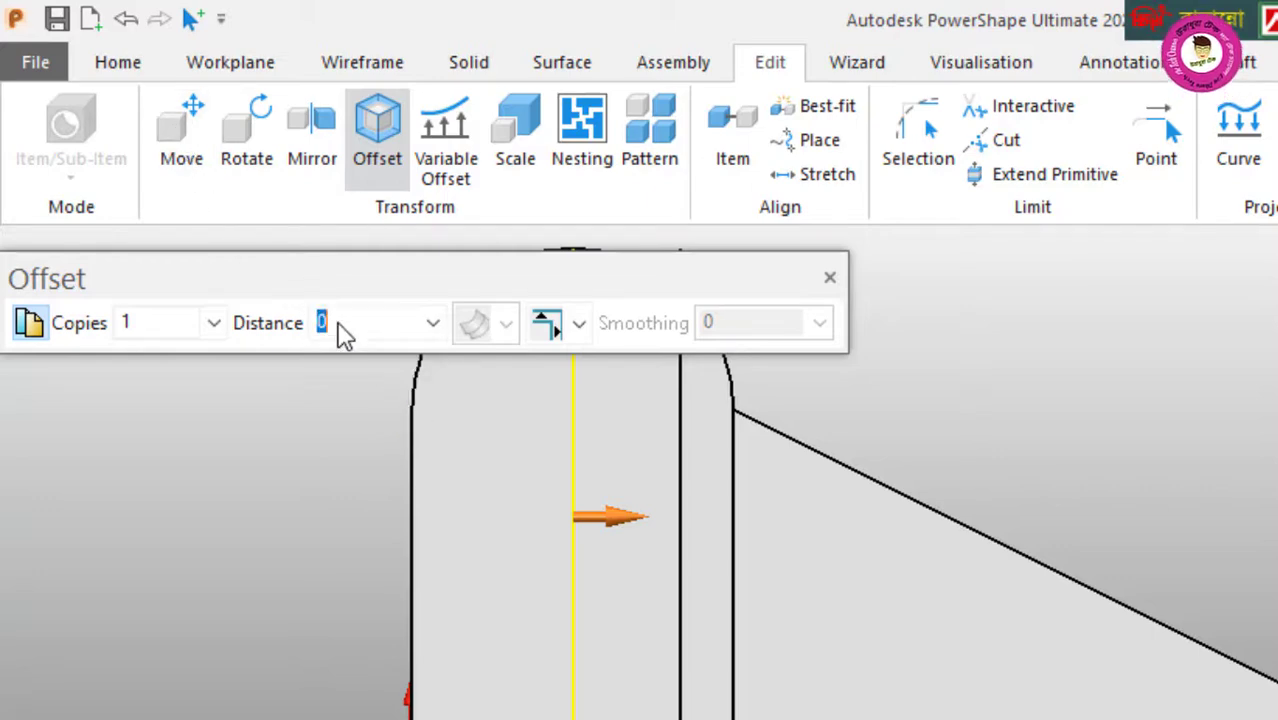
text(-12.5)
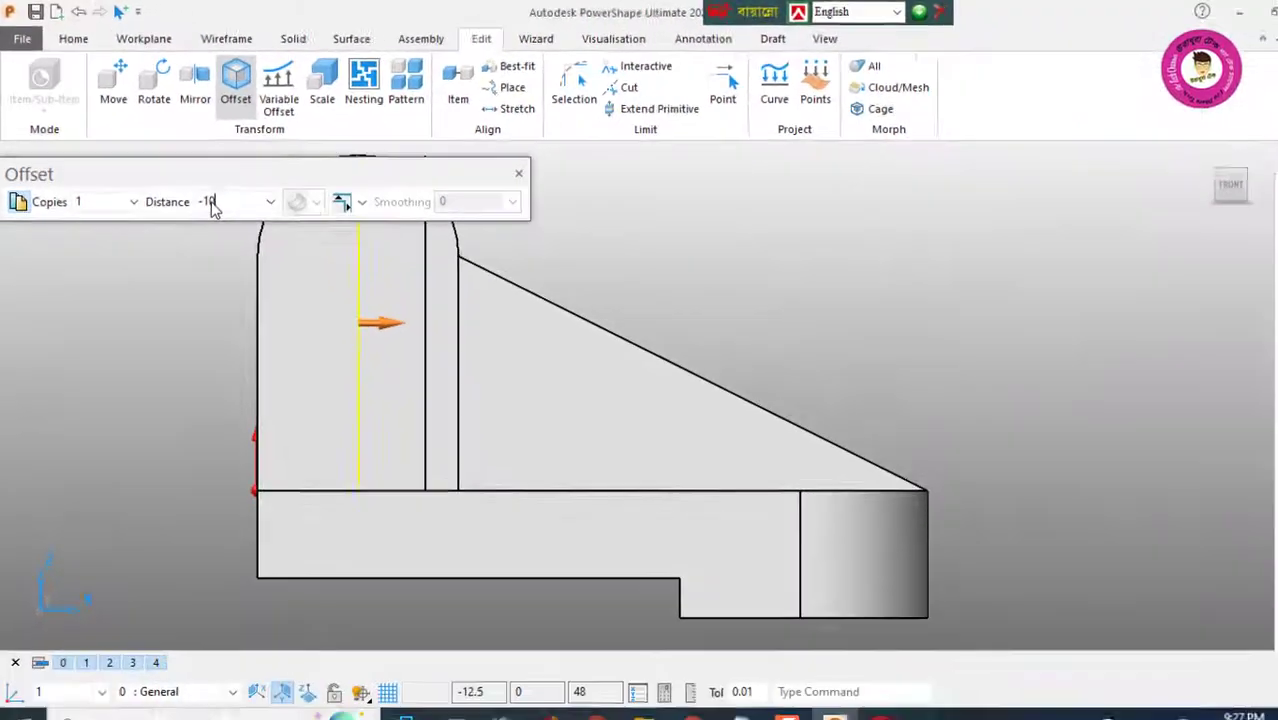
key(Return)
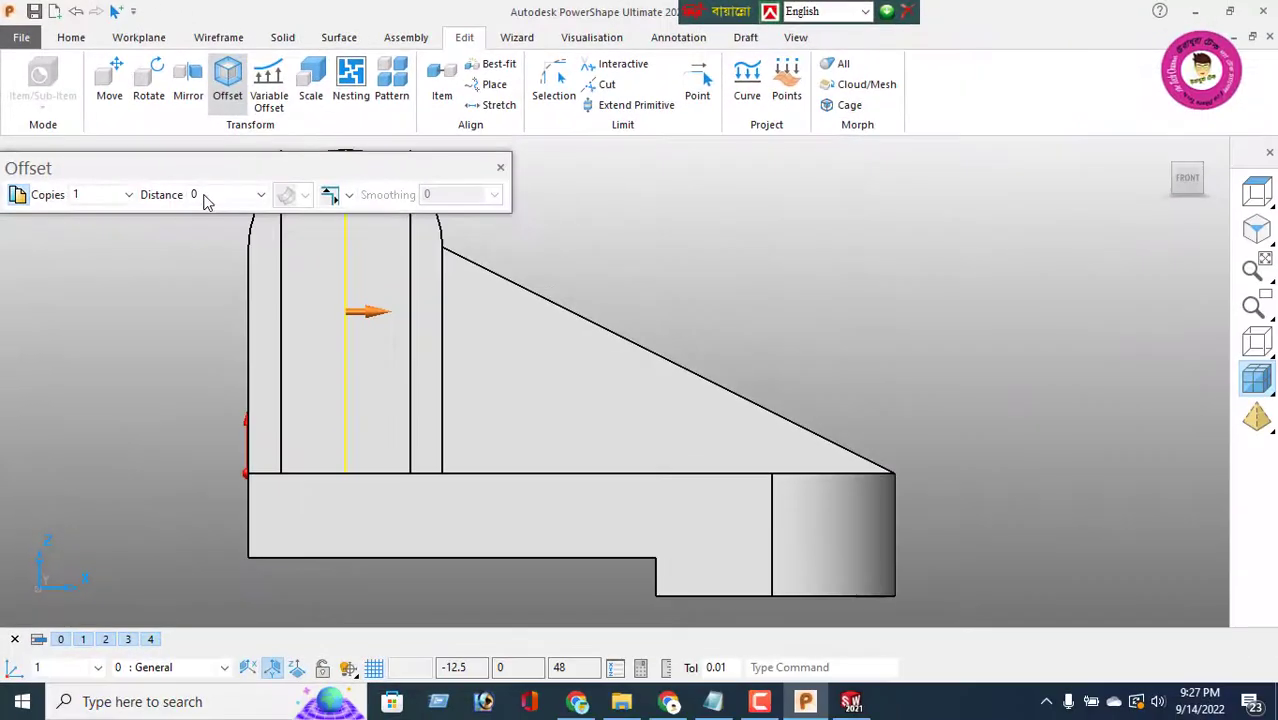
click(500, 170)
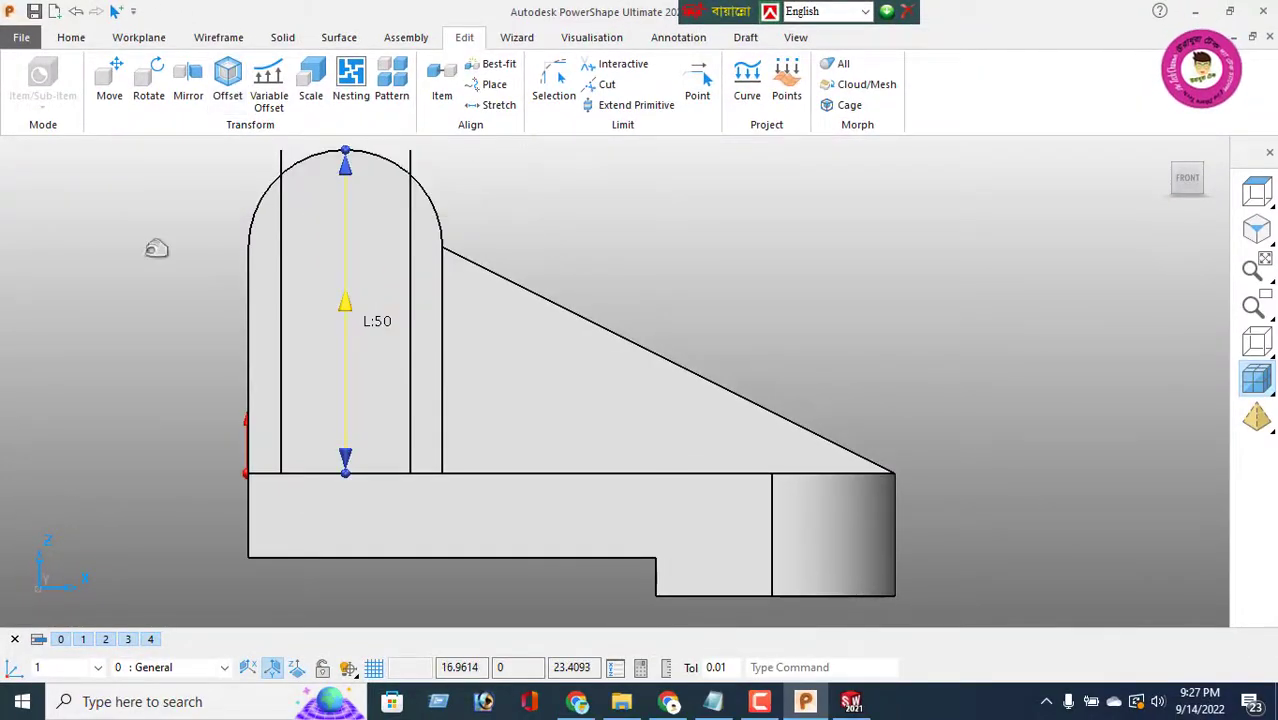
Step: Draw a line along the lug's lower edge connecting the bottom ends of the two offset lines
middle_drag(354, 476, 655, 540)
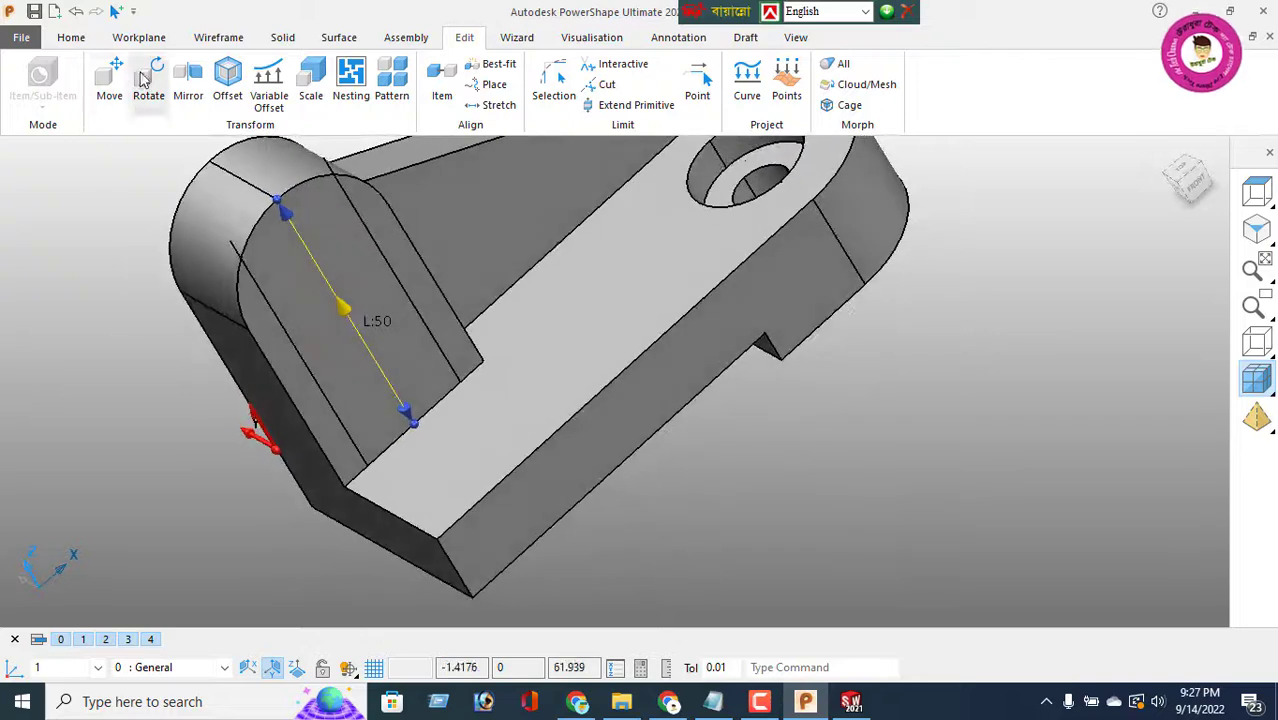
click(218, 37)
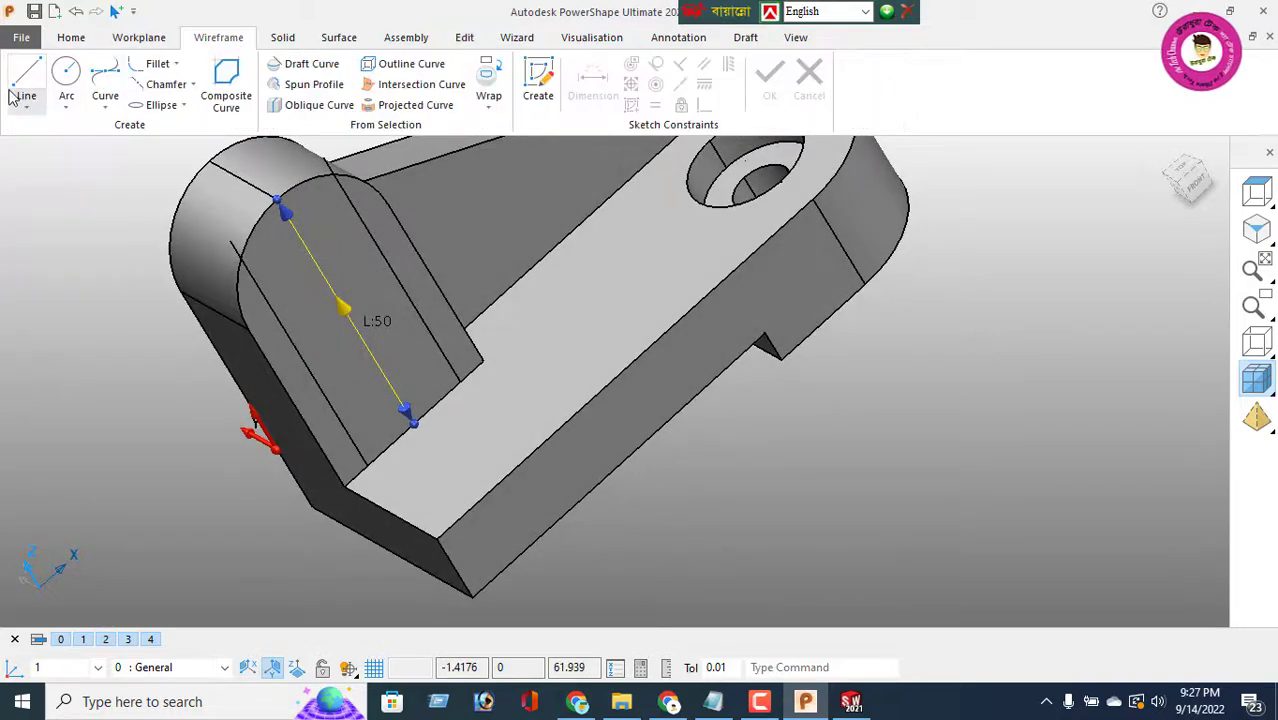
click(365, 464)
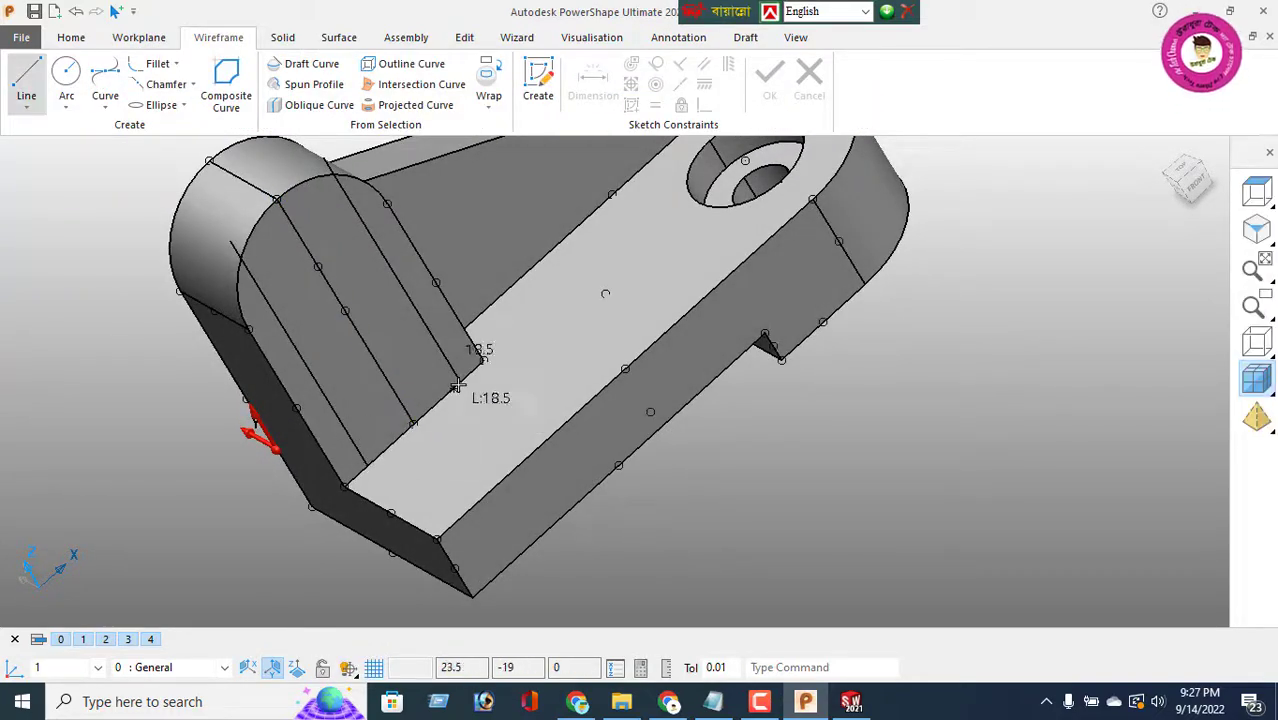
click(460, 382)
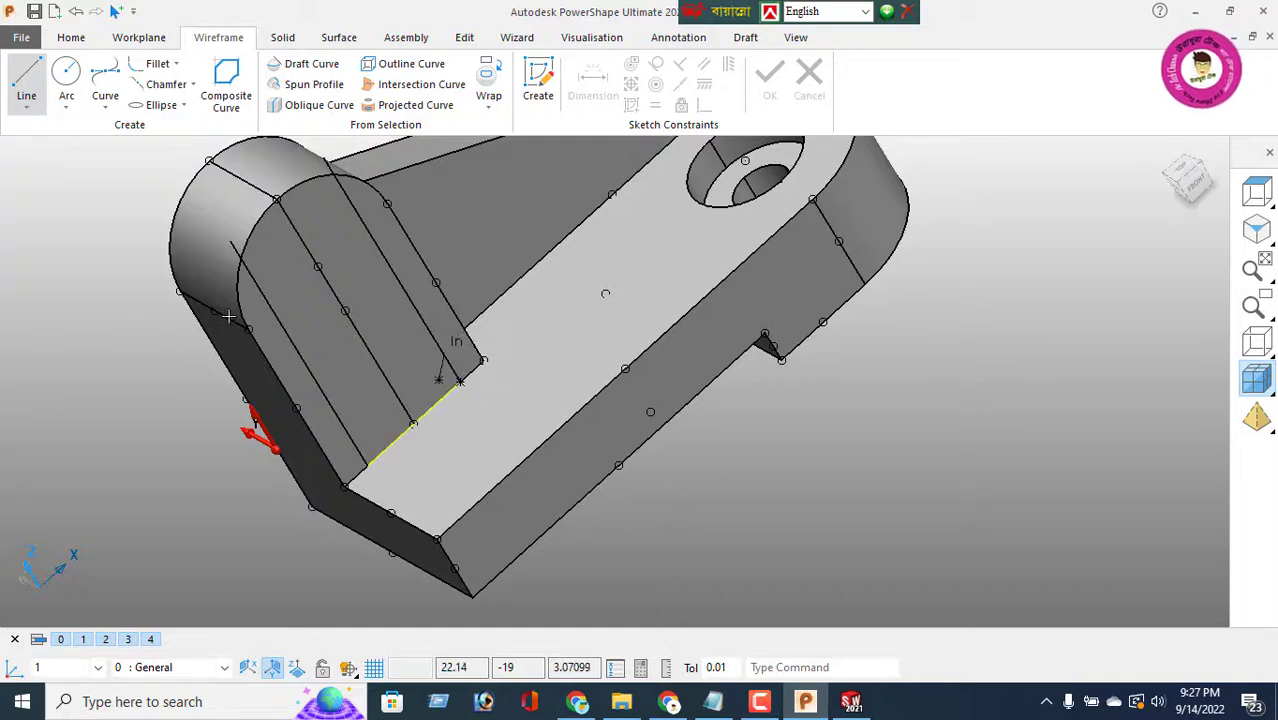
Step: Offset the connecting line up the lug's face by 10 as a copy, marking the slot's lower limit
click(464, 37)
click(227, 80)
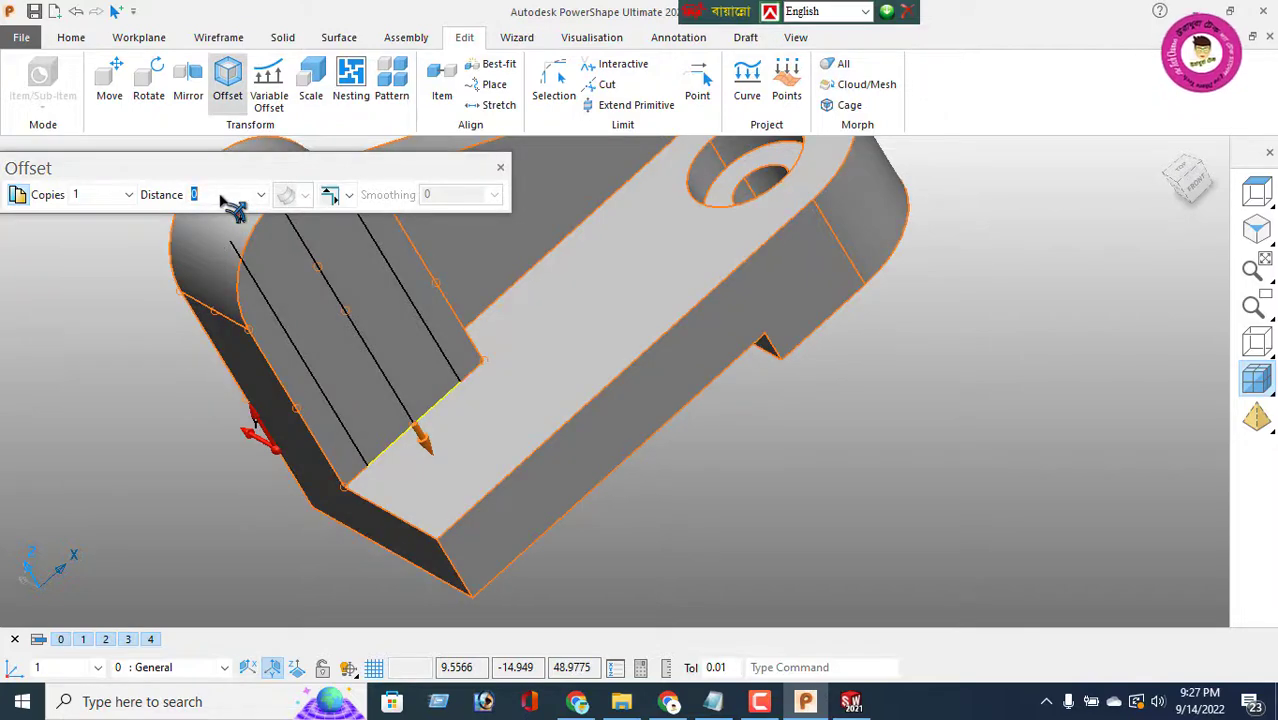
key(Return)
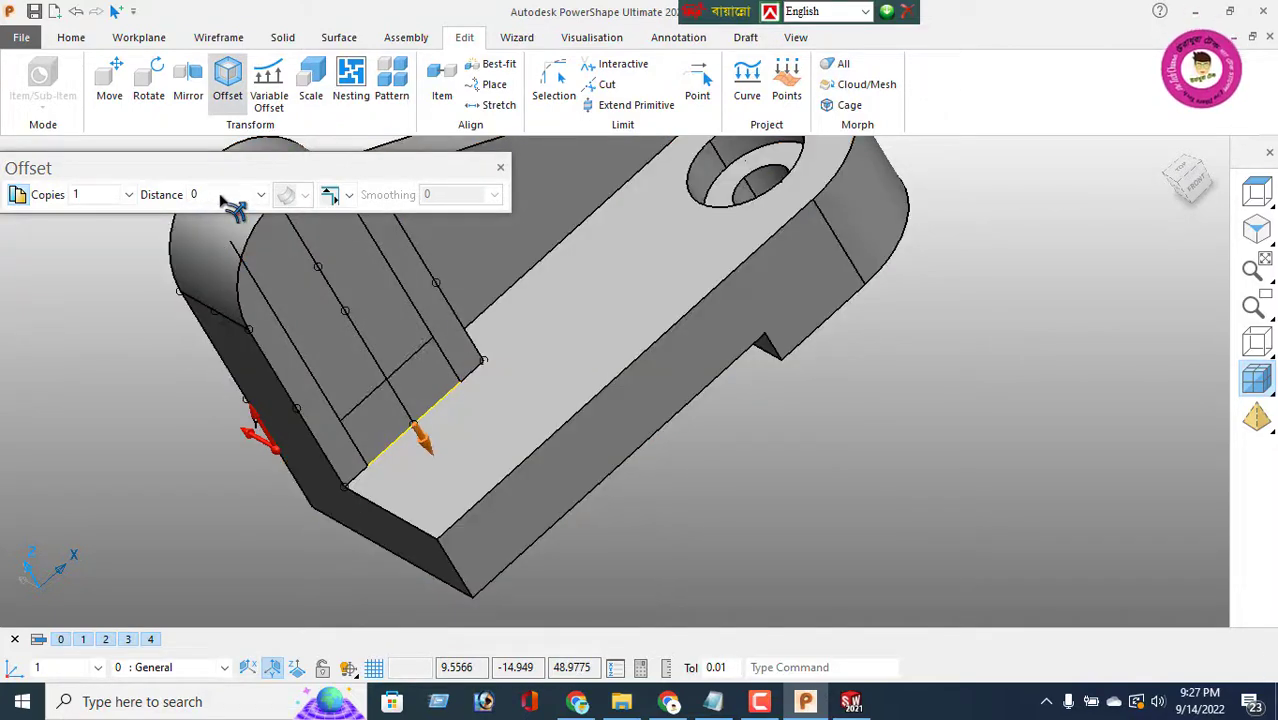
click(503, 169)
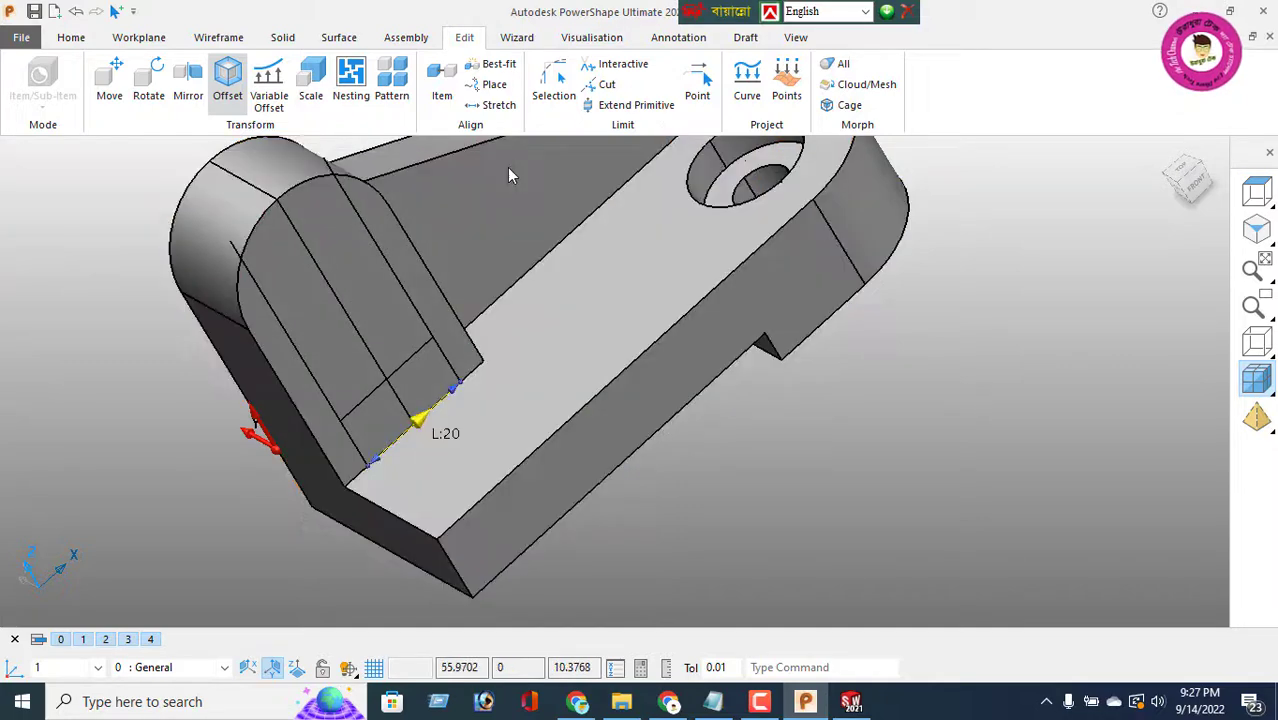
Step: Offset the slot's lower limit line further up the lug as a copy, marking the slot's upper limit
click(412, 361)
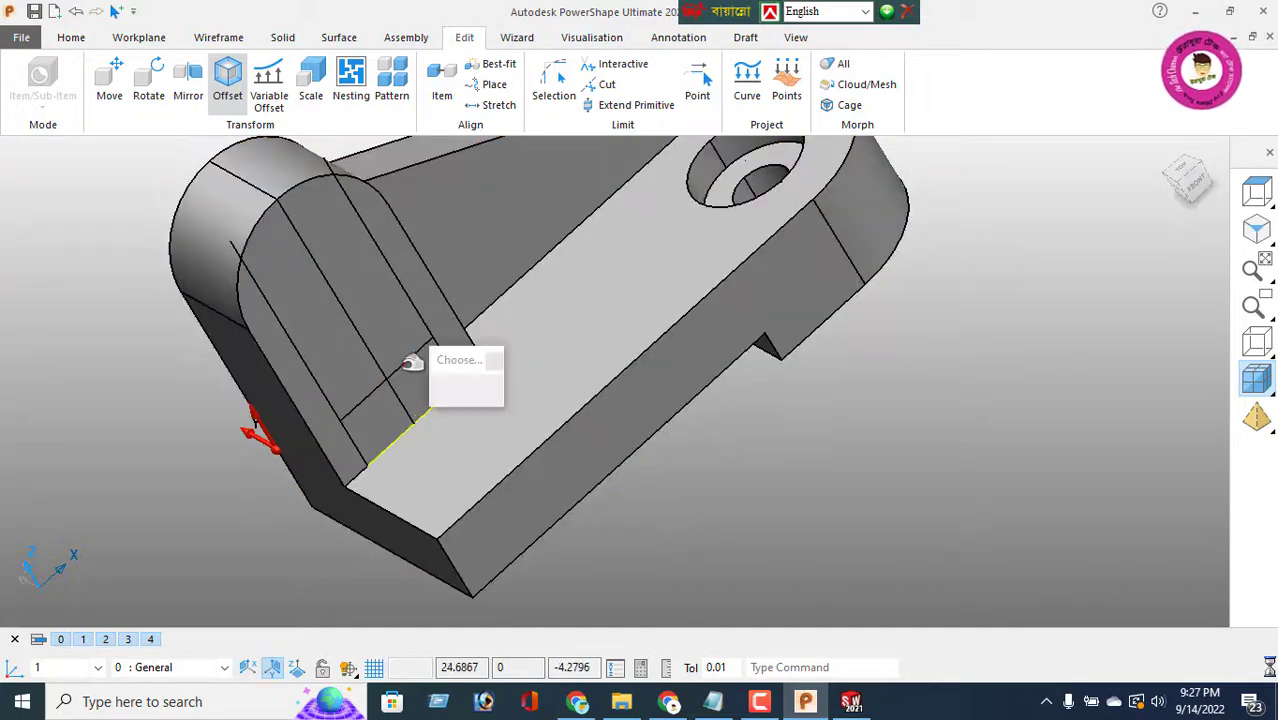
click(227, 82)
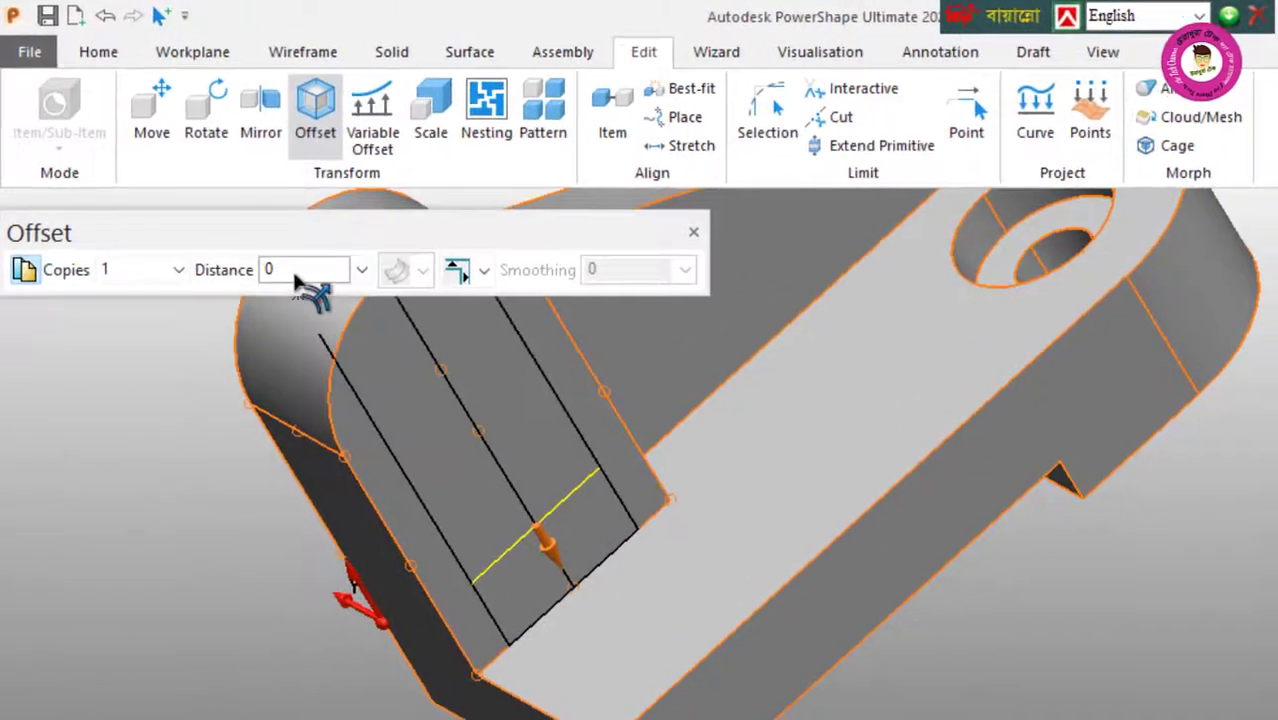
click(294, 281)
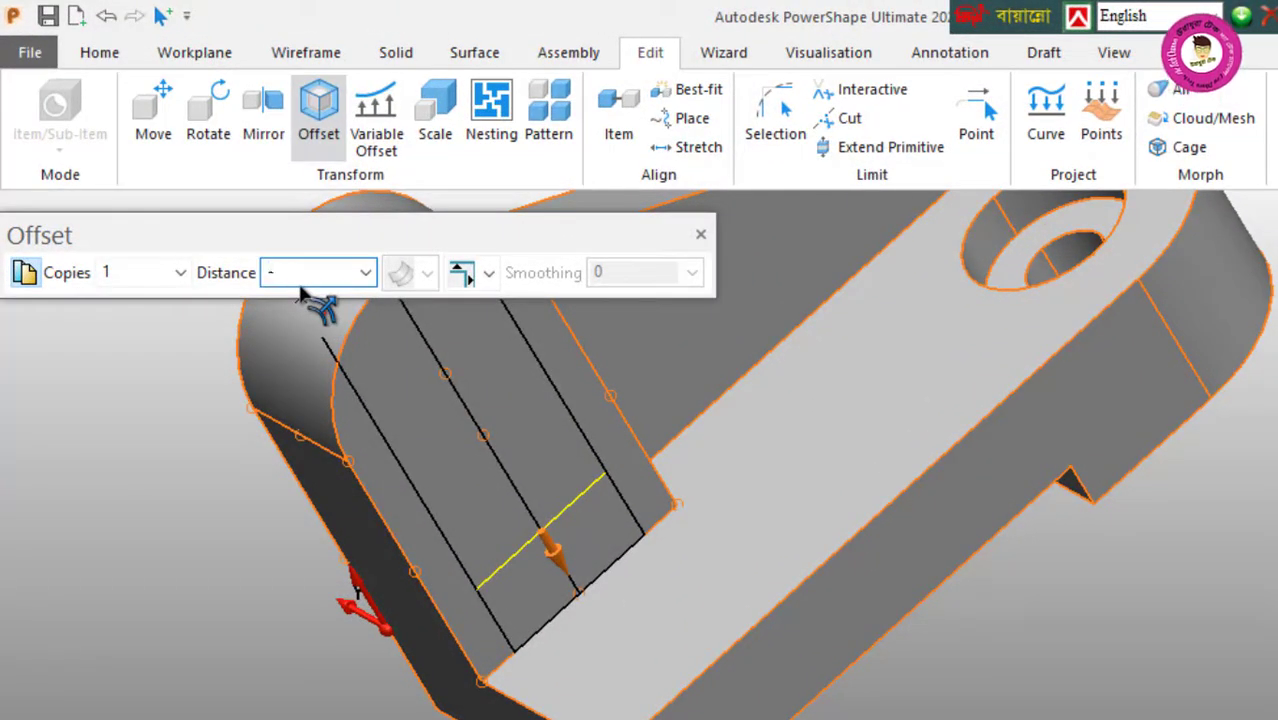
key(Return)
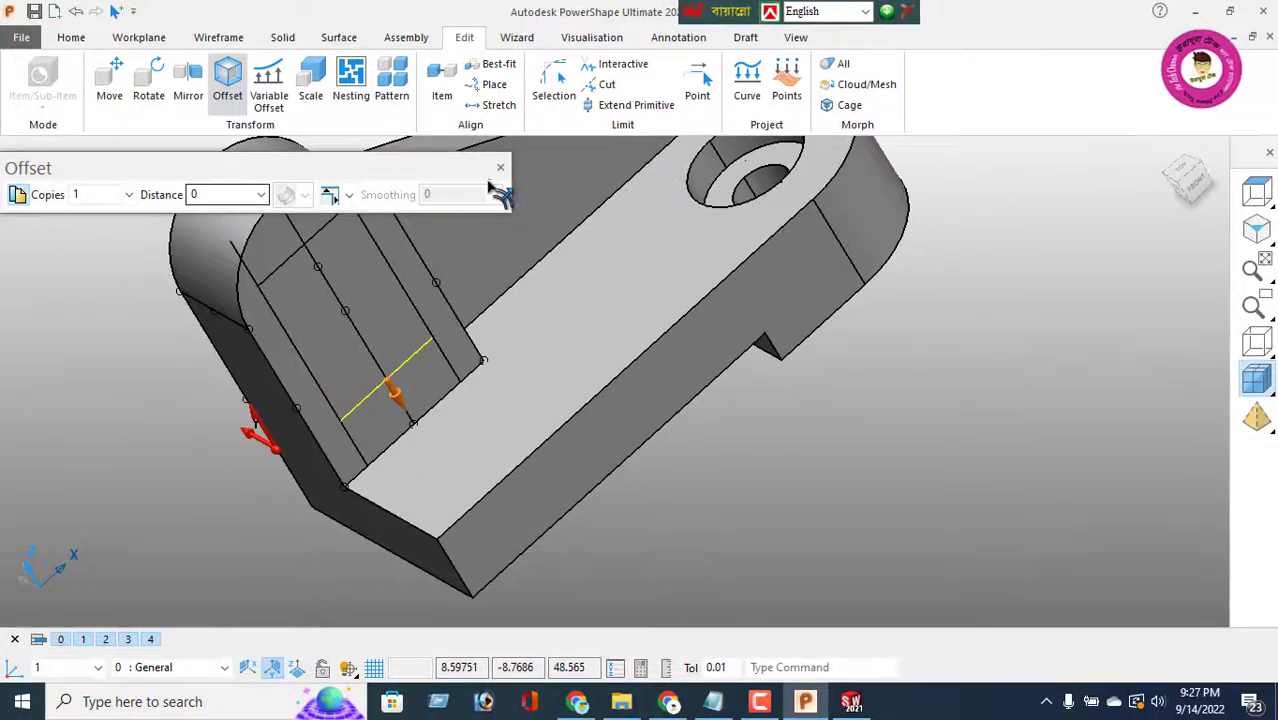
click(500, 167)
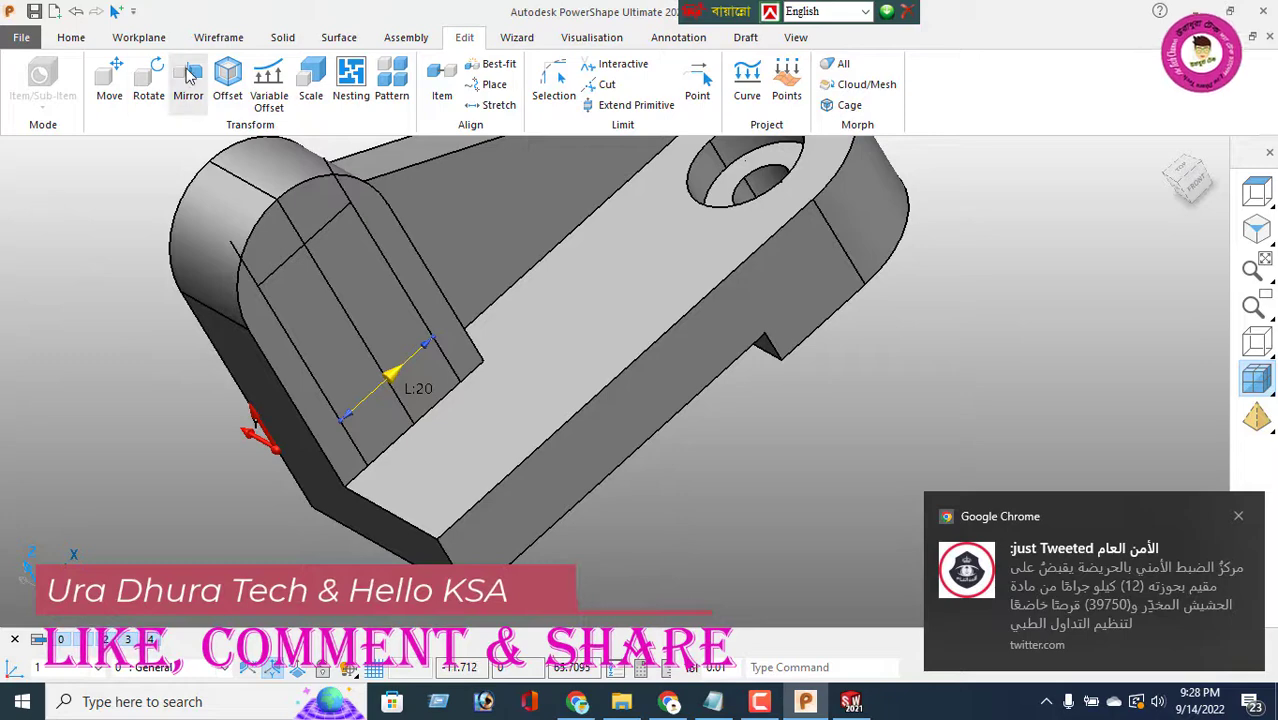
Step: Fillet all four corners of the slot outline with radius 10 to round both ends
click(218, 38)
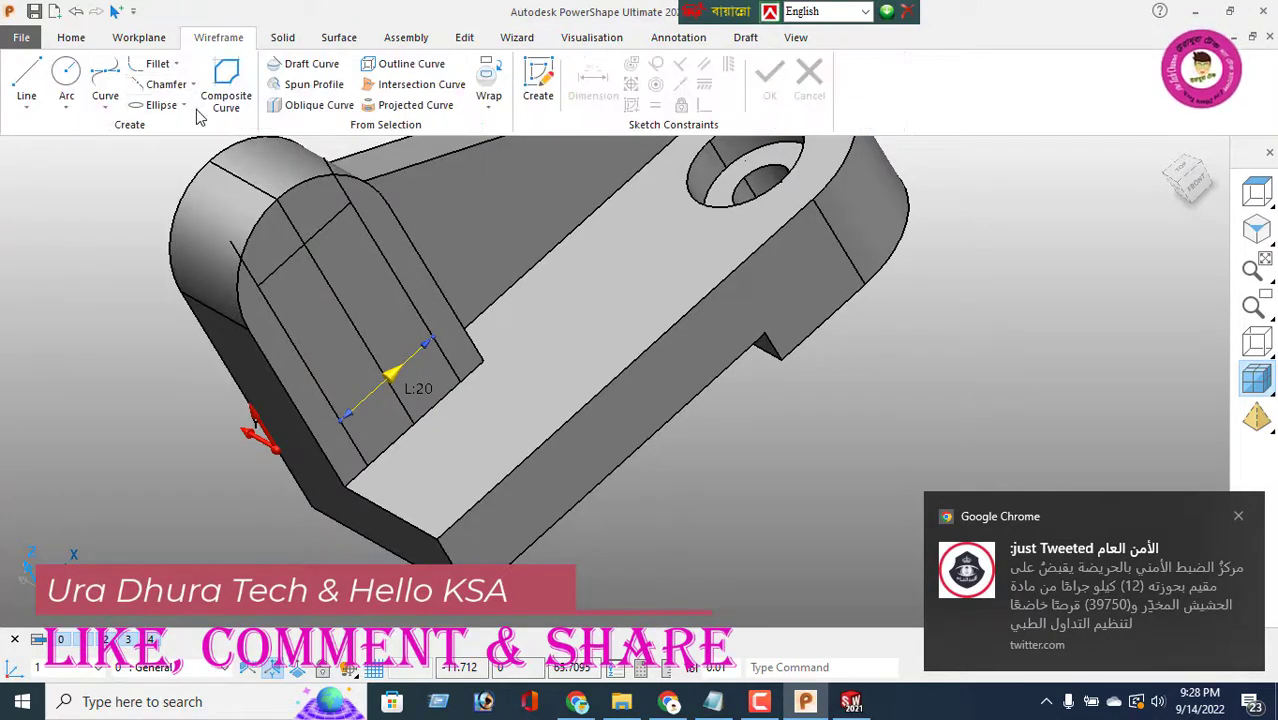
click(157, 64)
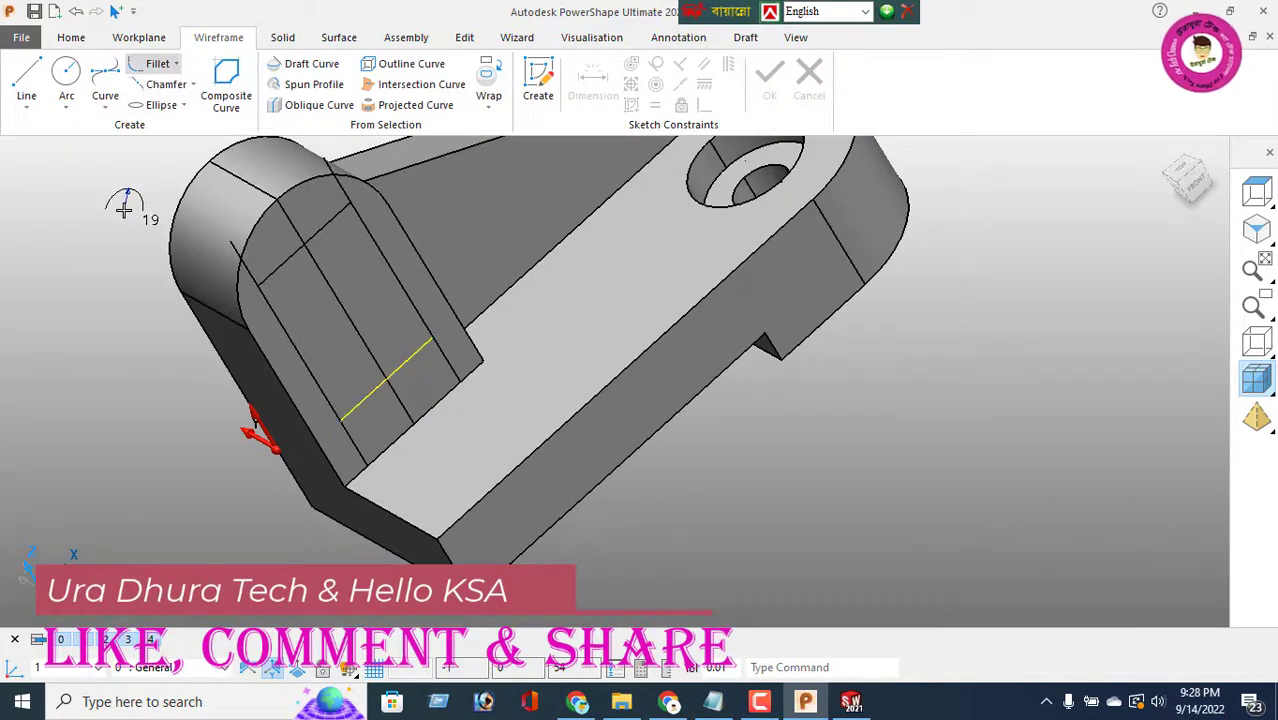
text(r 10)
key(Return)
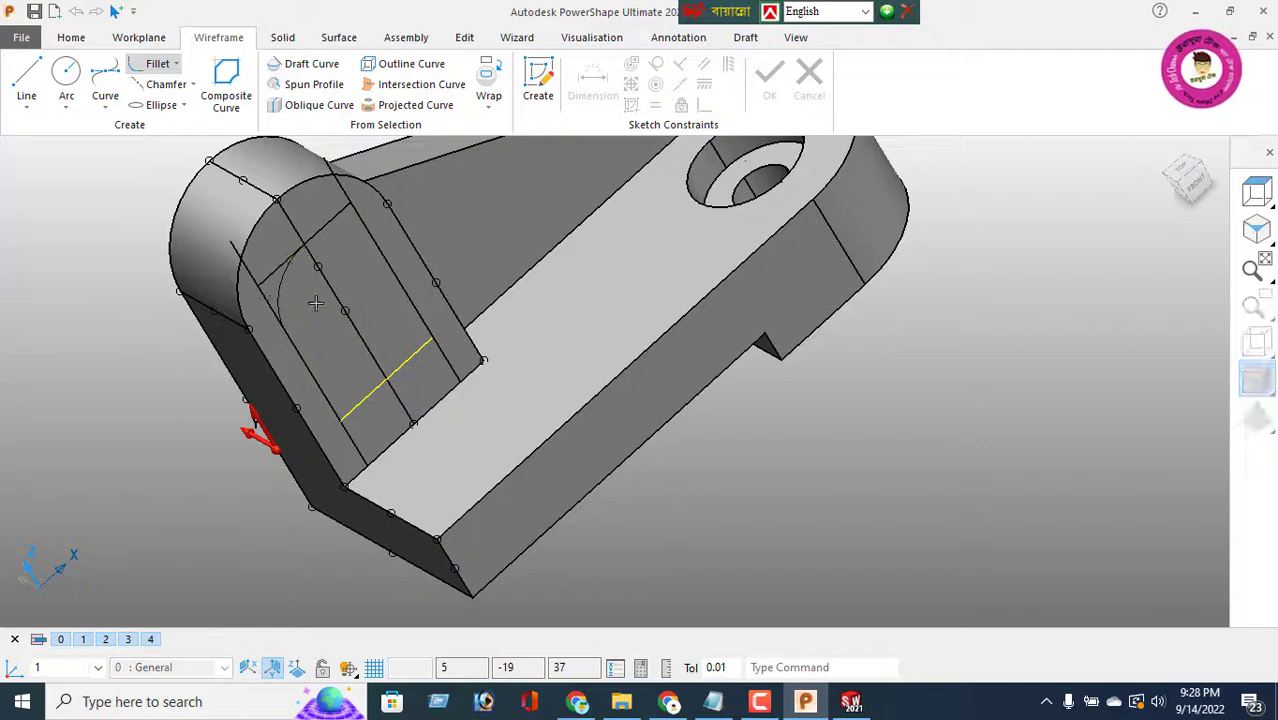
click(281, 282)
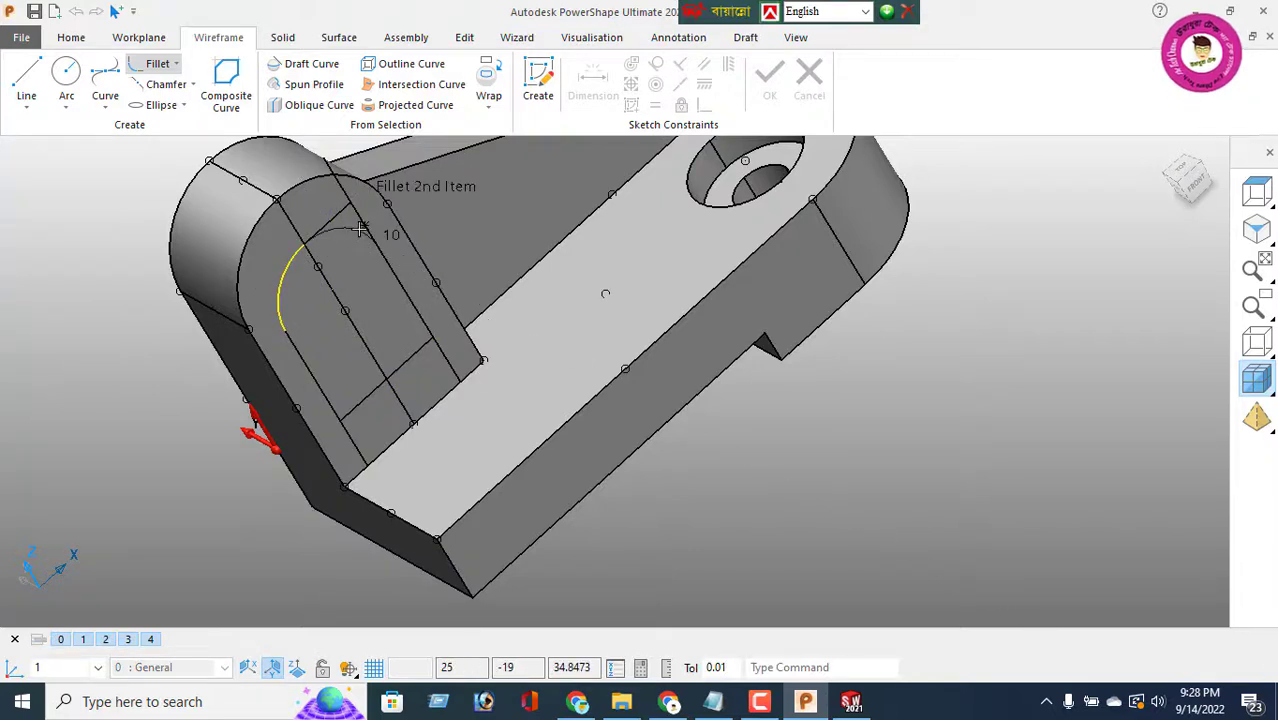
click(358, 206)
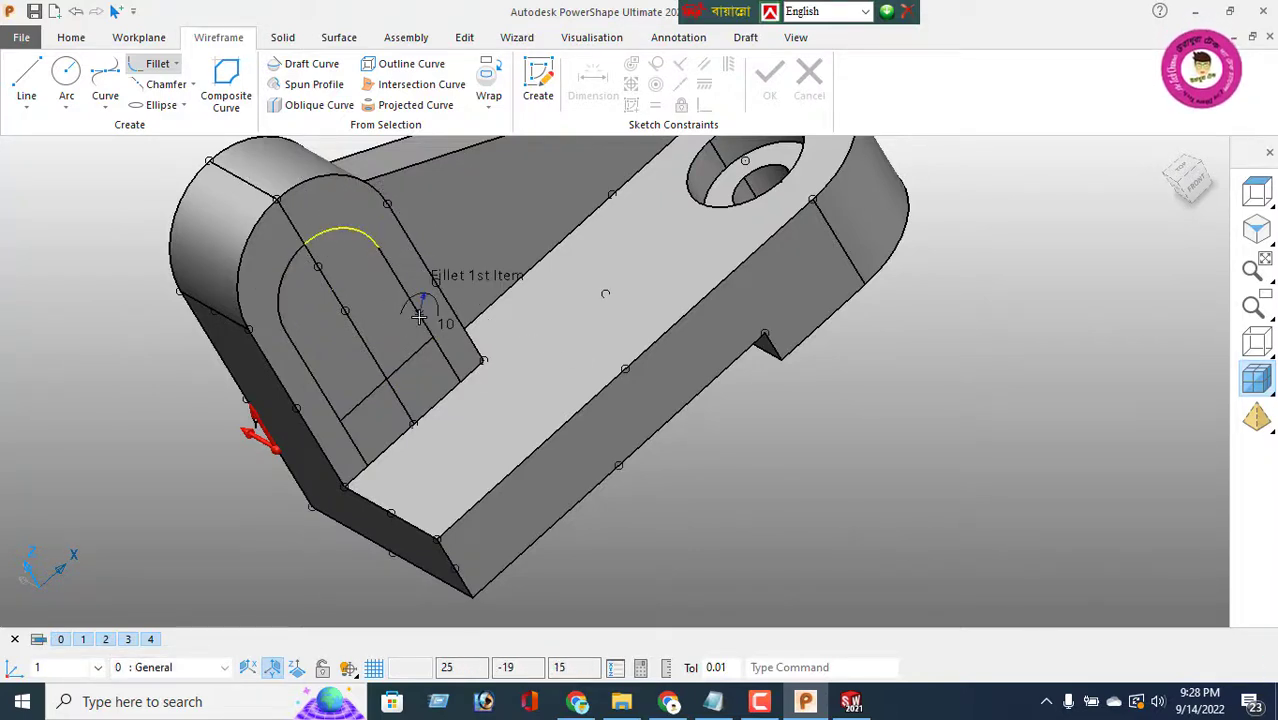
click(419, 349)
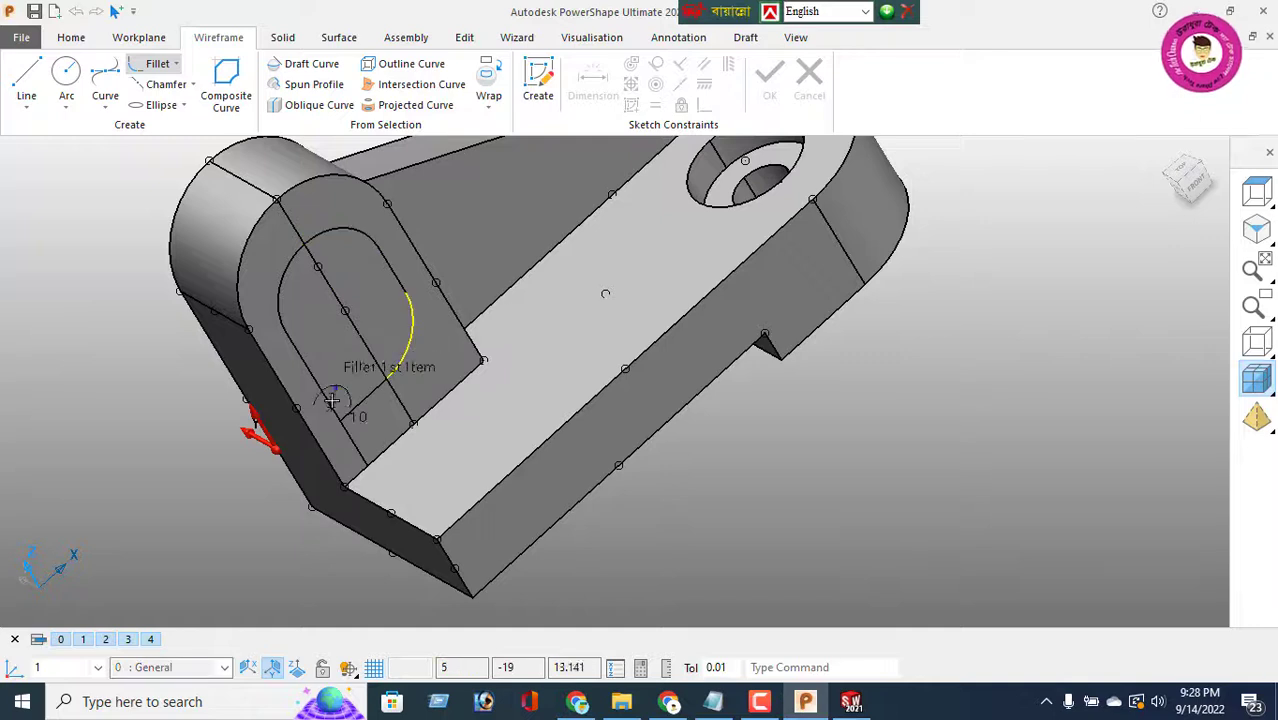
click(327, 398)
click(357, 405)
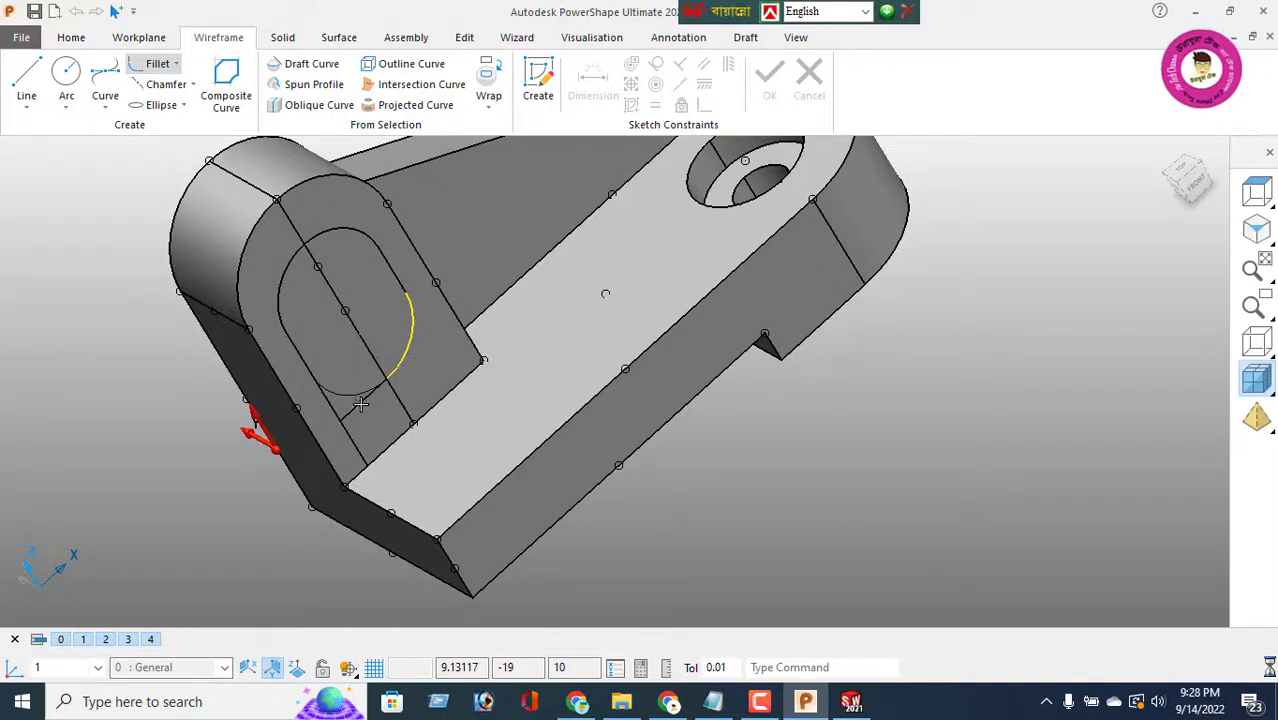
right_click(55, 232)
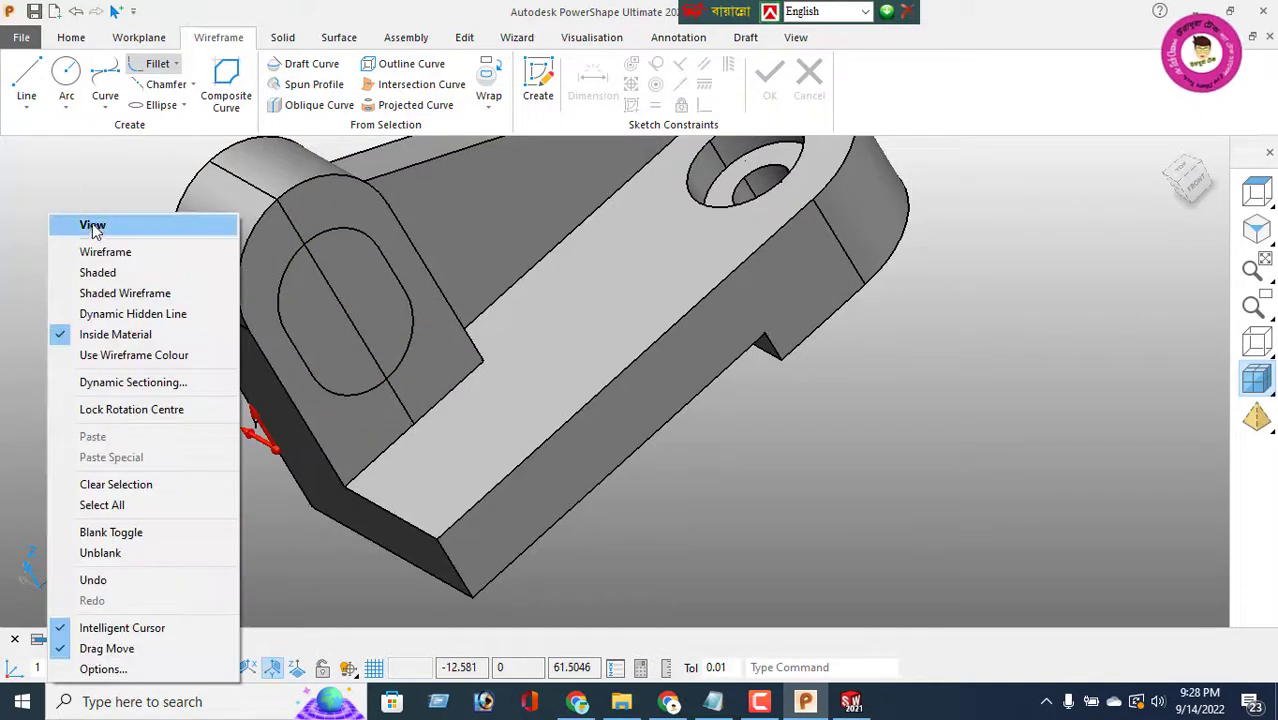
click(92, 228)
Step: Create and save a closed composite curve from the lines and arcs of the slot outline
click(214, 86)
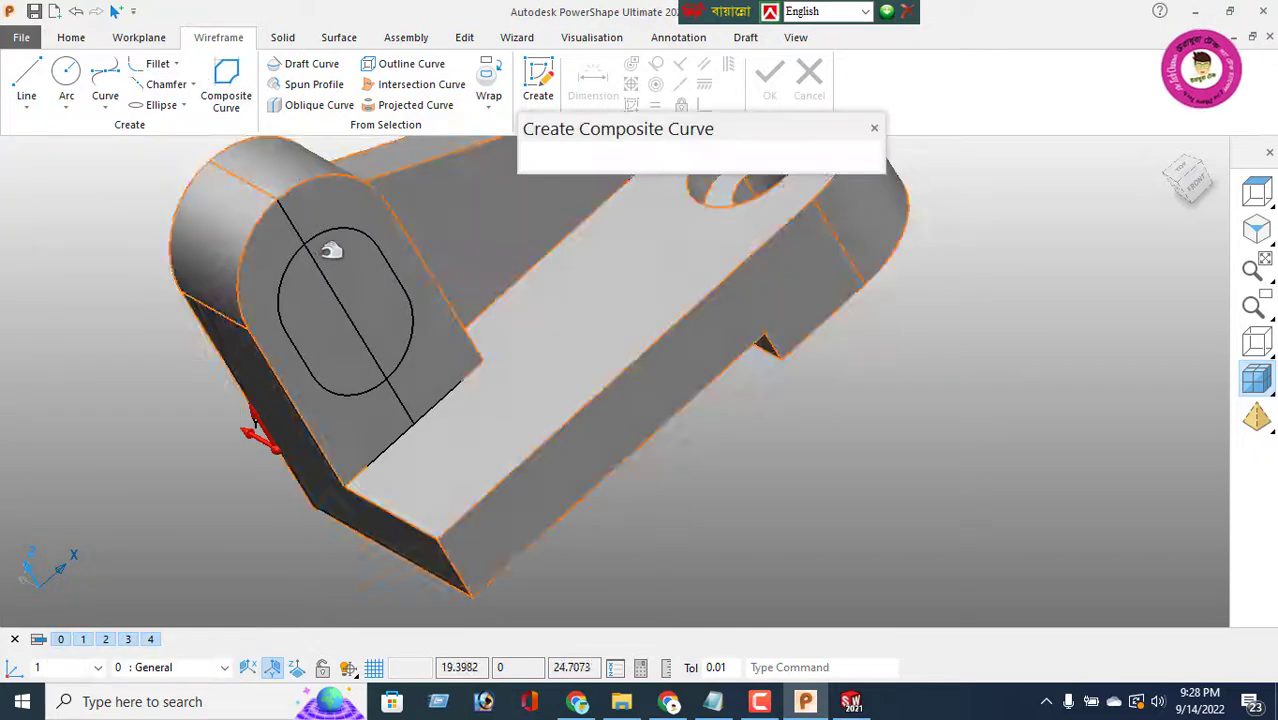
click(358, 248)
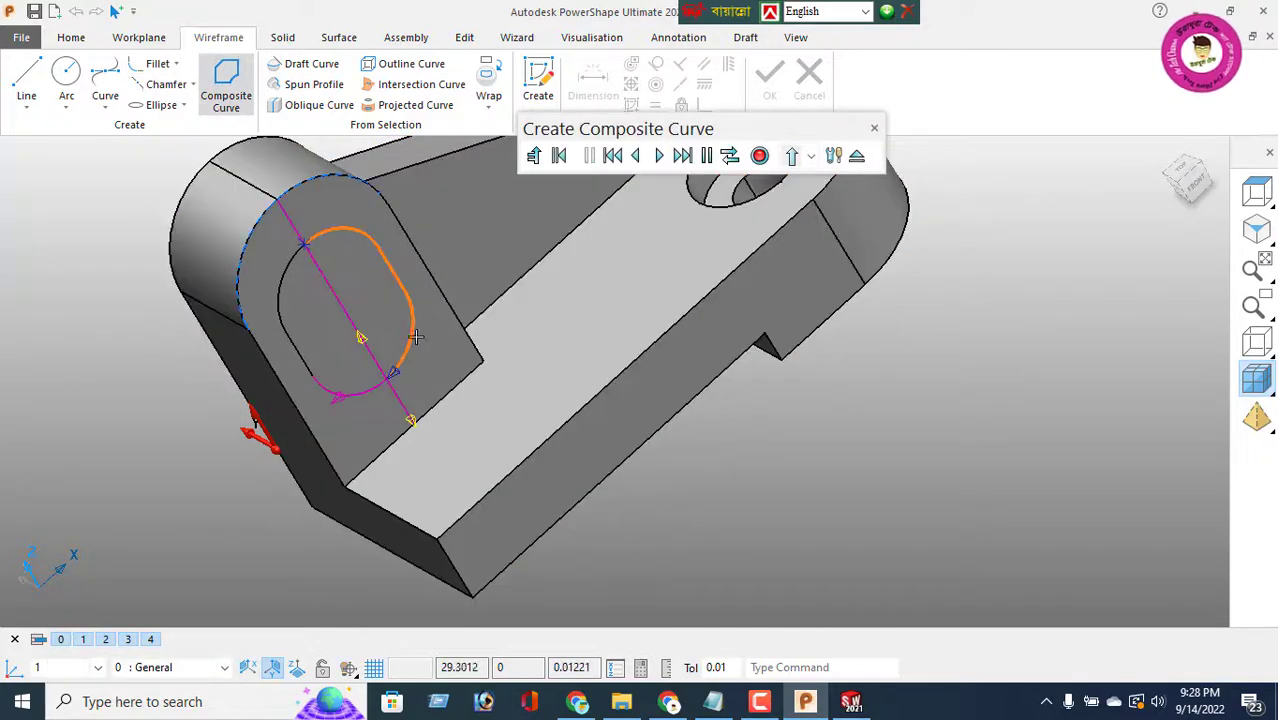
click(345, 398)
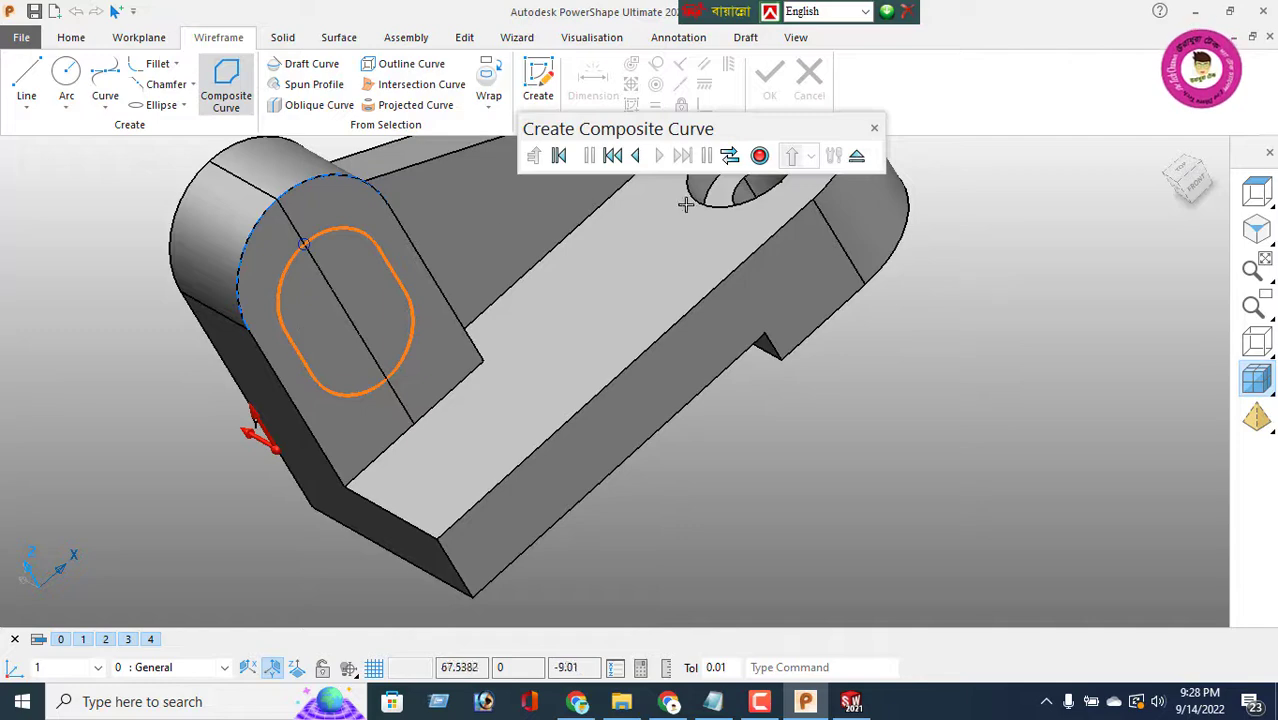
click(759, 156)
click(856, 156)
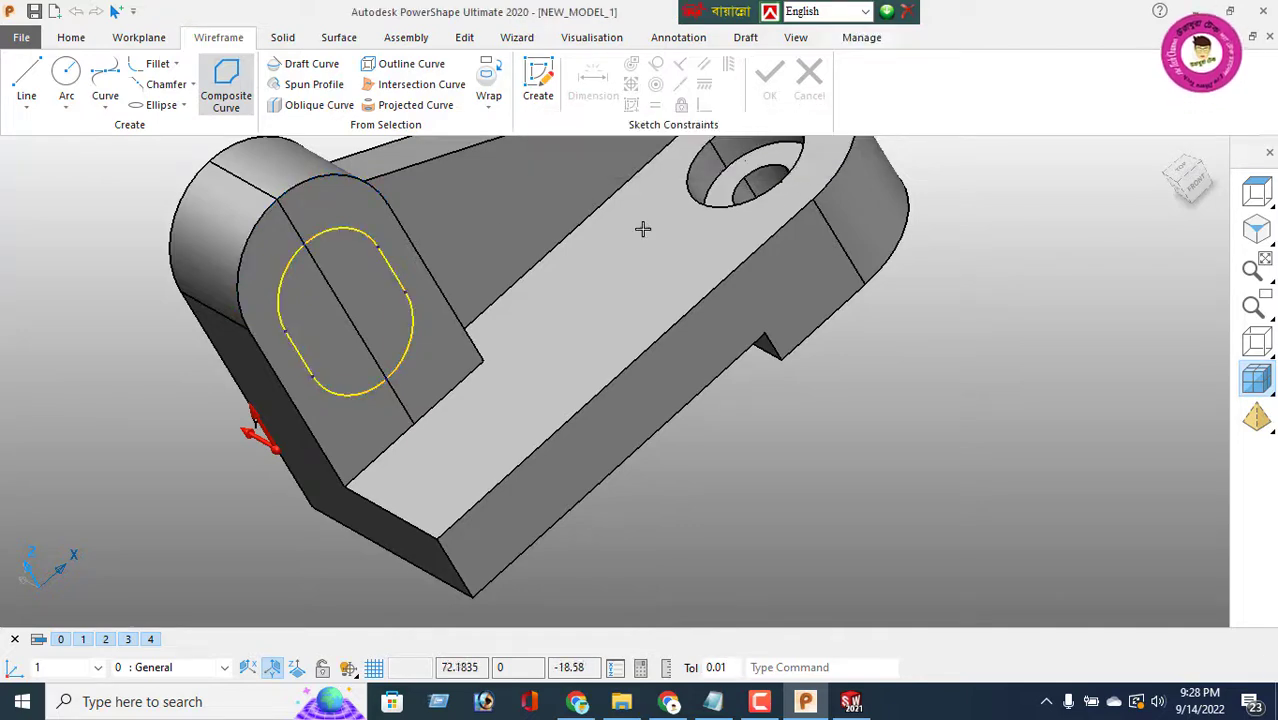
Step: Cut the closed slot outline through the lug with a Solid Cut of type Through
click(290, 40)
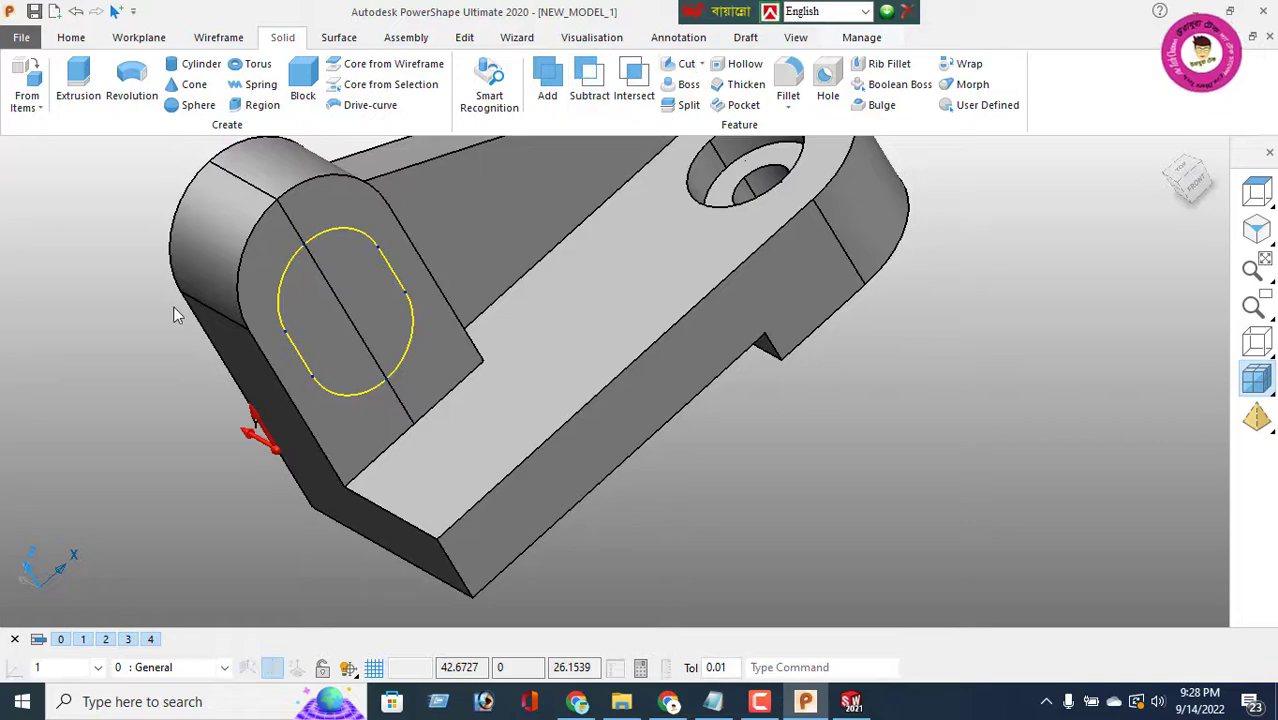
click(193, 300)
mouse_move(487, 385)
middle_down()
mouse_move(716, 373)
mouse_move(783, 341)
middle_up()
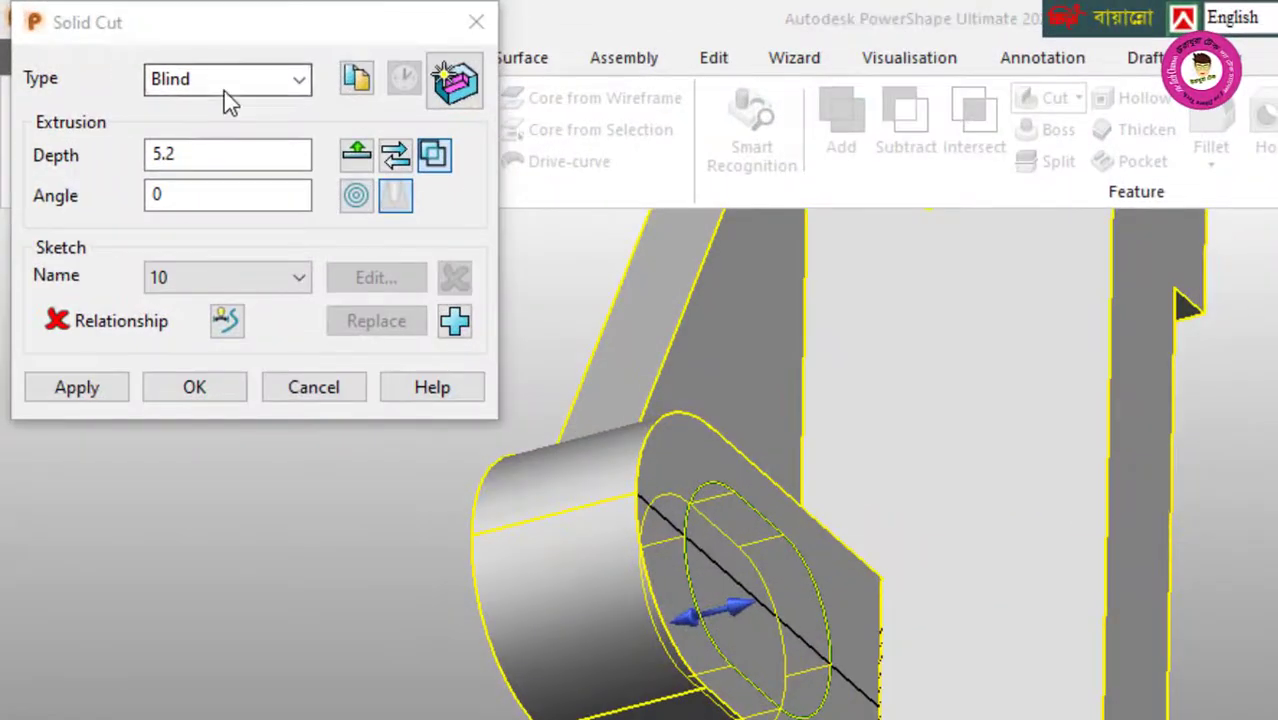
click(224, 88)
click(191, 130)
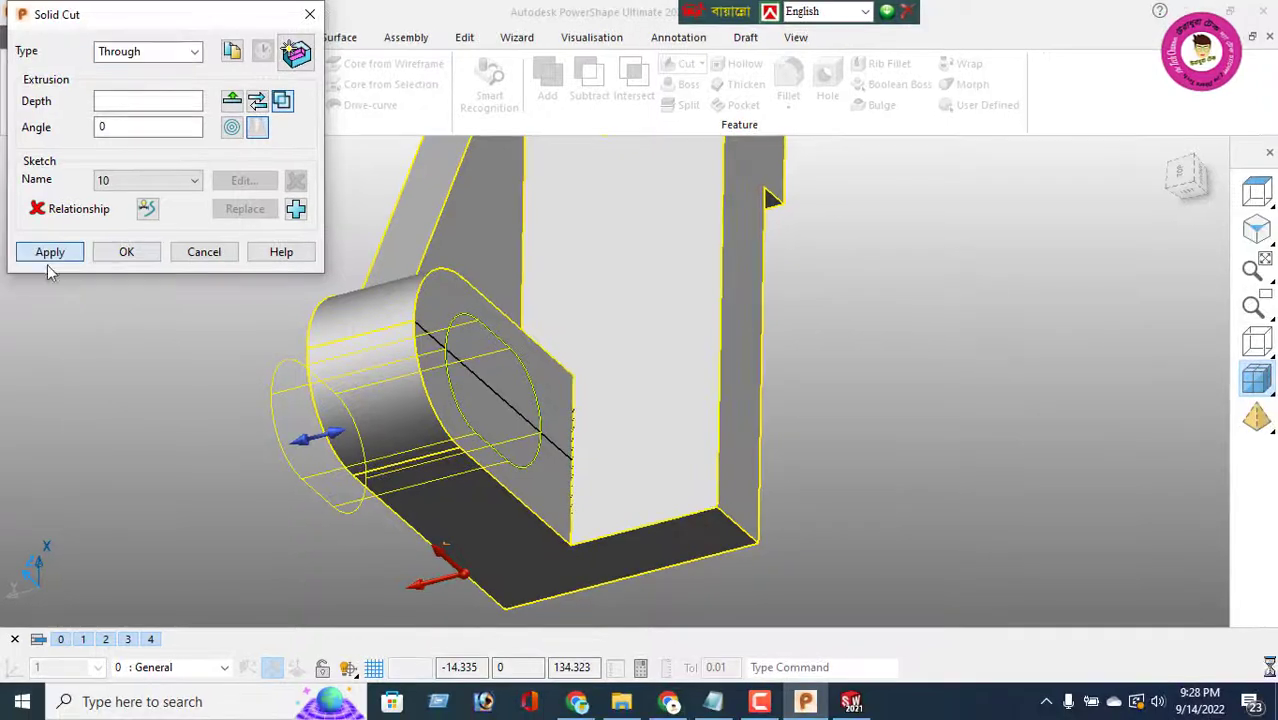
click(50, 254)
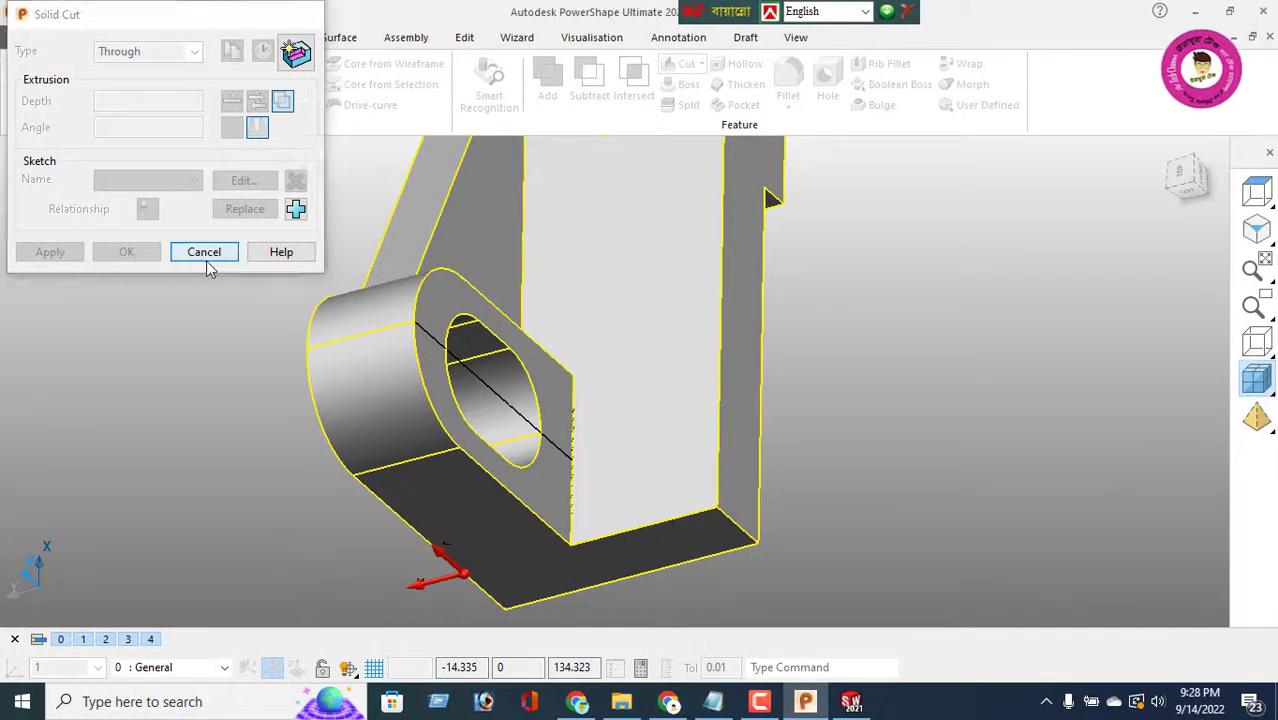
click(203, 254)
Step: Delete the leftover construction wireframe, including the centre line on the lug's face
click(62, 39)
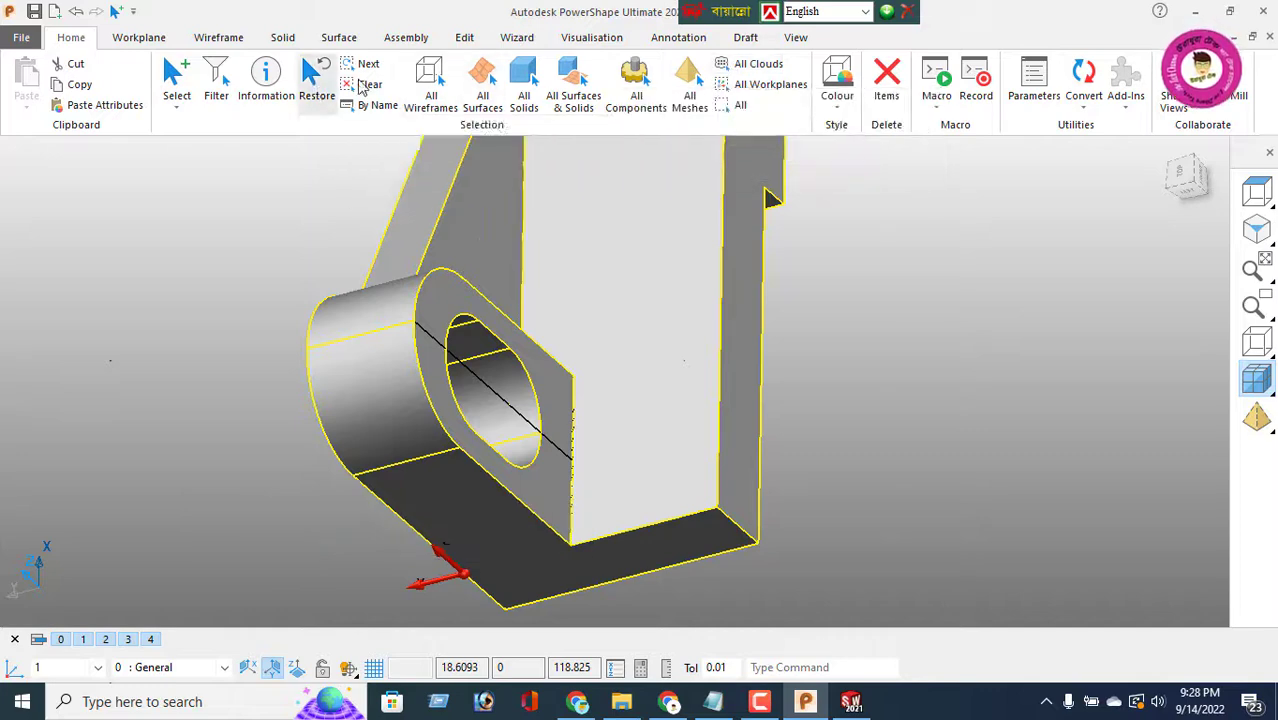
click(887, 88)
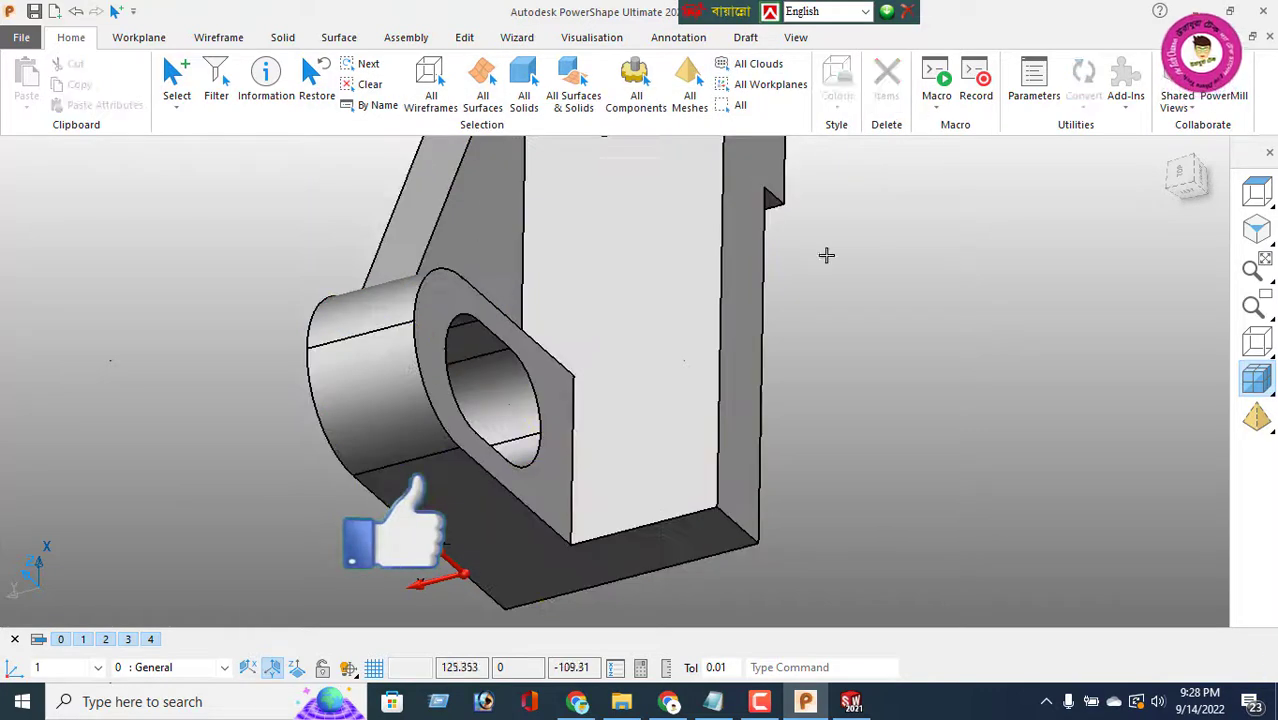
Step: Select the whole bracket and colour it orange
scroll(756, 325, down, 2)
middle_drag(630, 268, 774, 196)
shift+middle_drag(741, 331, 996, 359)
middle_drag(976, 418, 647, 337)
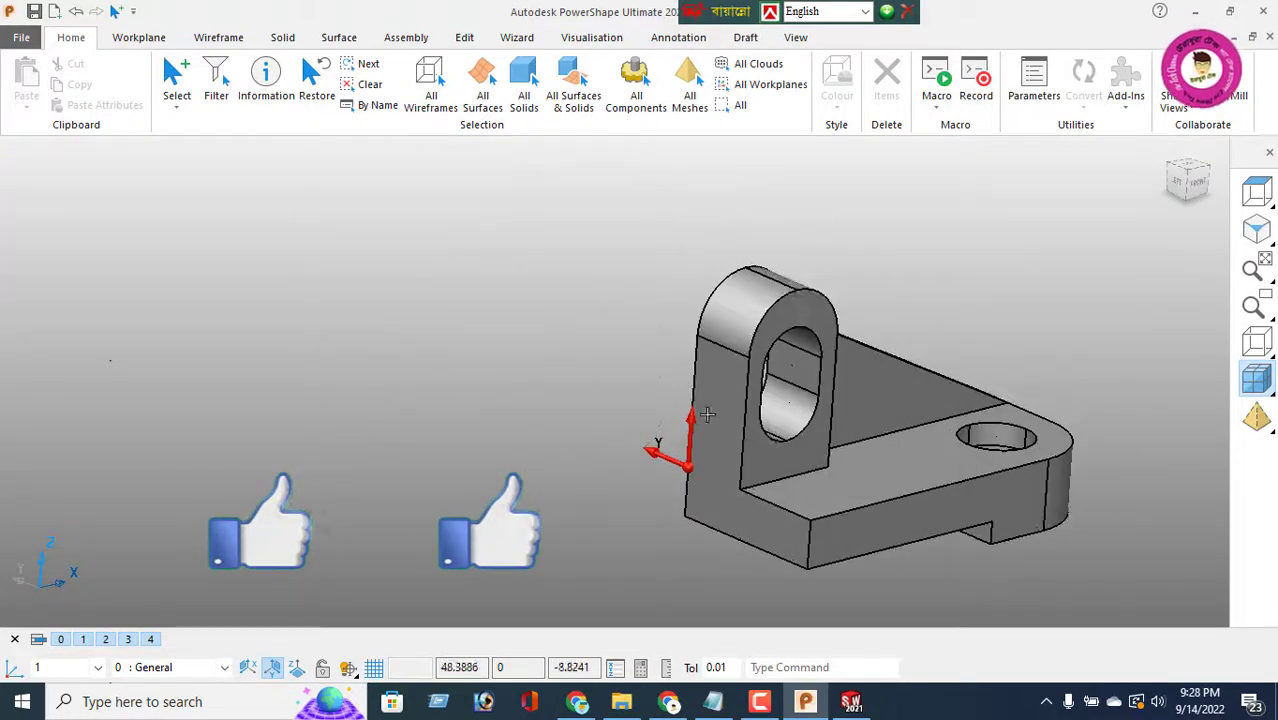
drag(569, 193, 1178, 614)
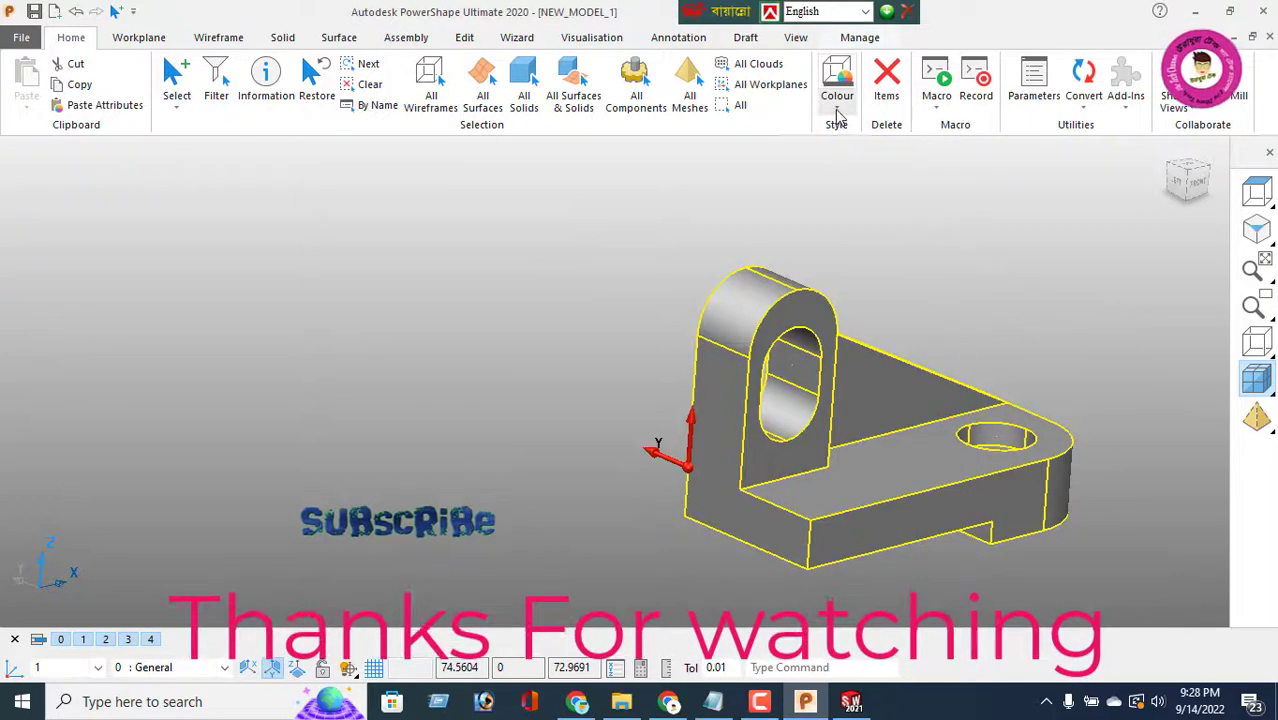
click(837, 95)
click(849, 189)
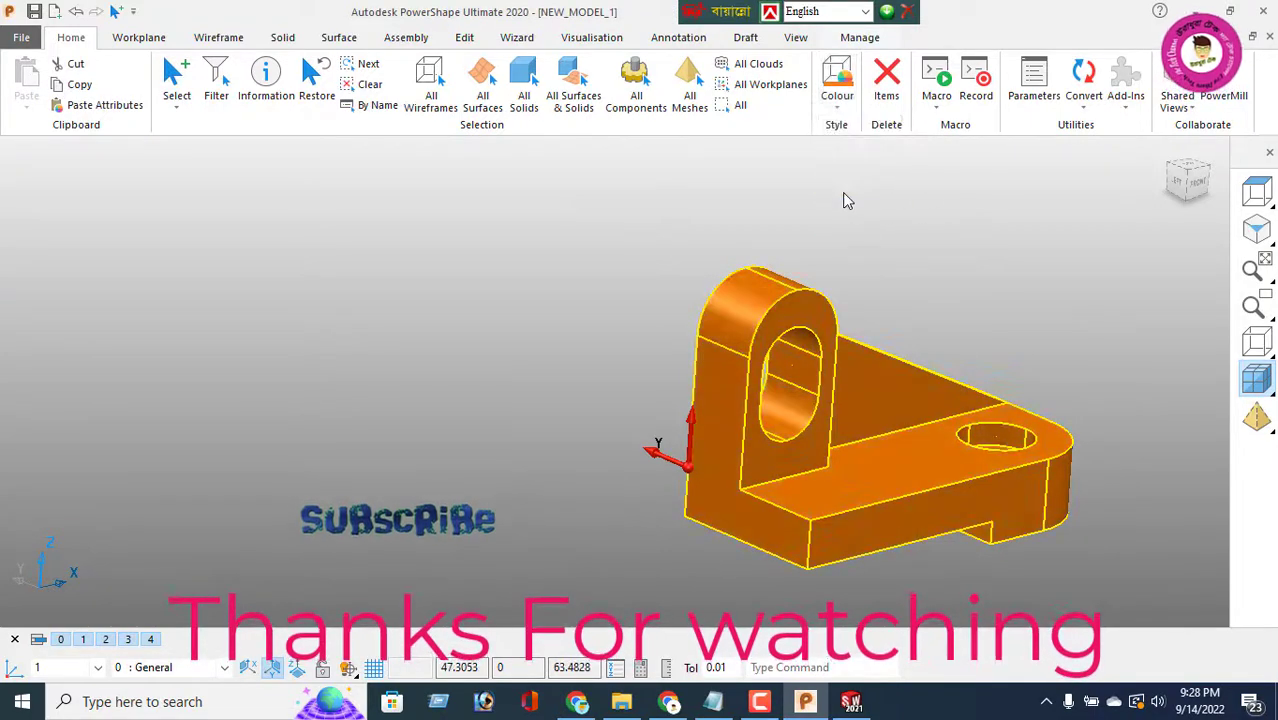
Step: Open the full colour palette for the selected bracket and pick dark red as its new colour
middle_drag(927, 409, 930, 502)
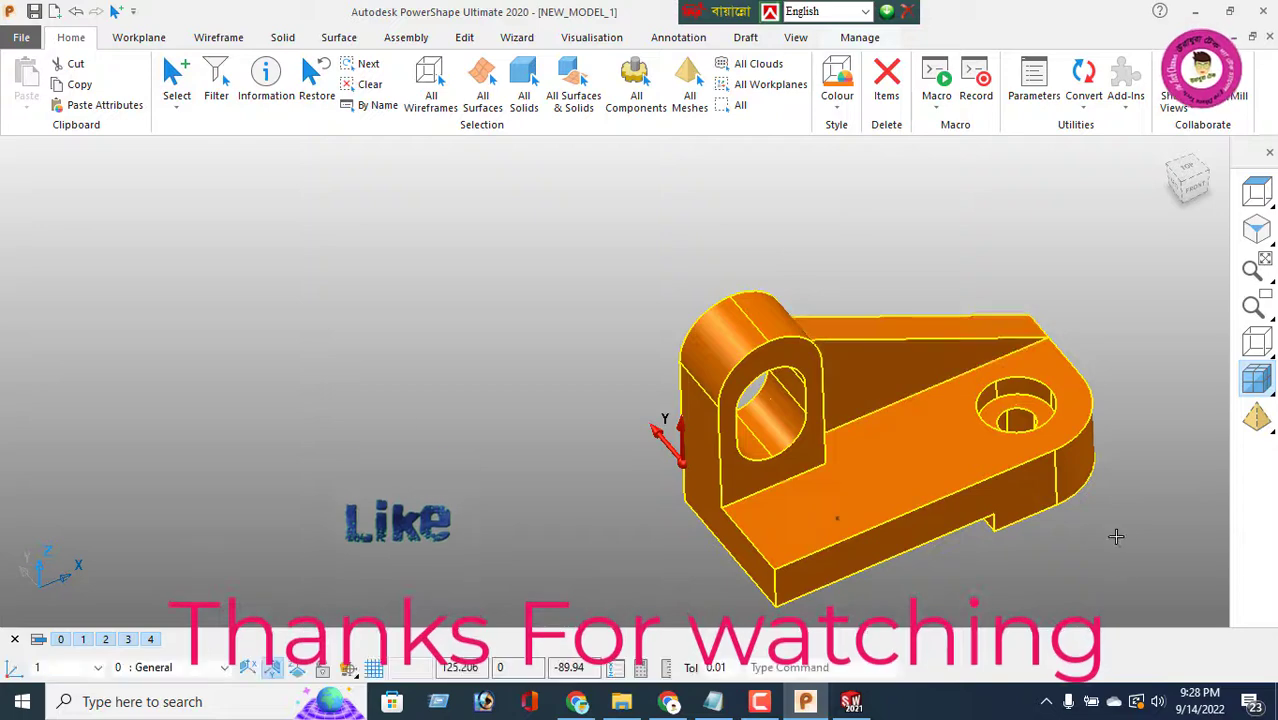
click(840, 110)
click(848, 231)
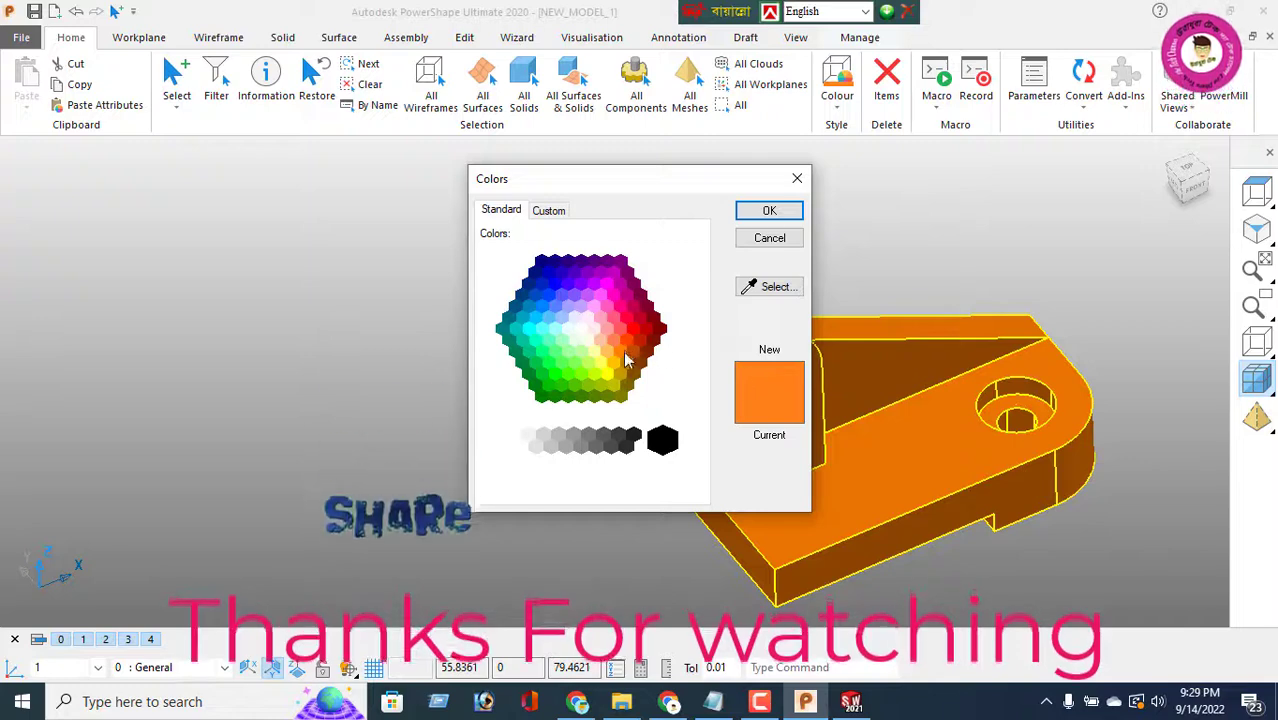
click(620, 352)
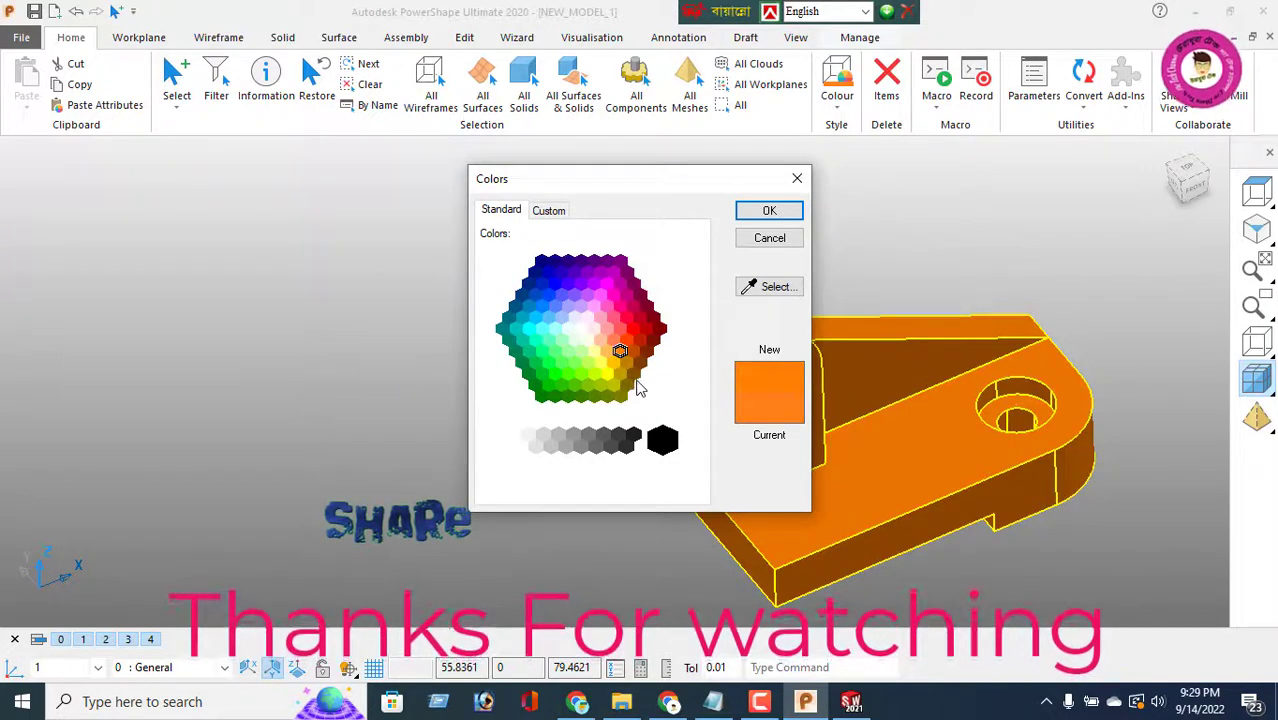
click(639, 342)
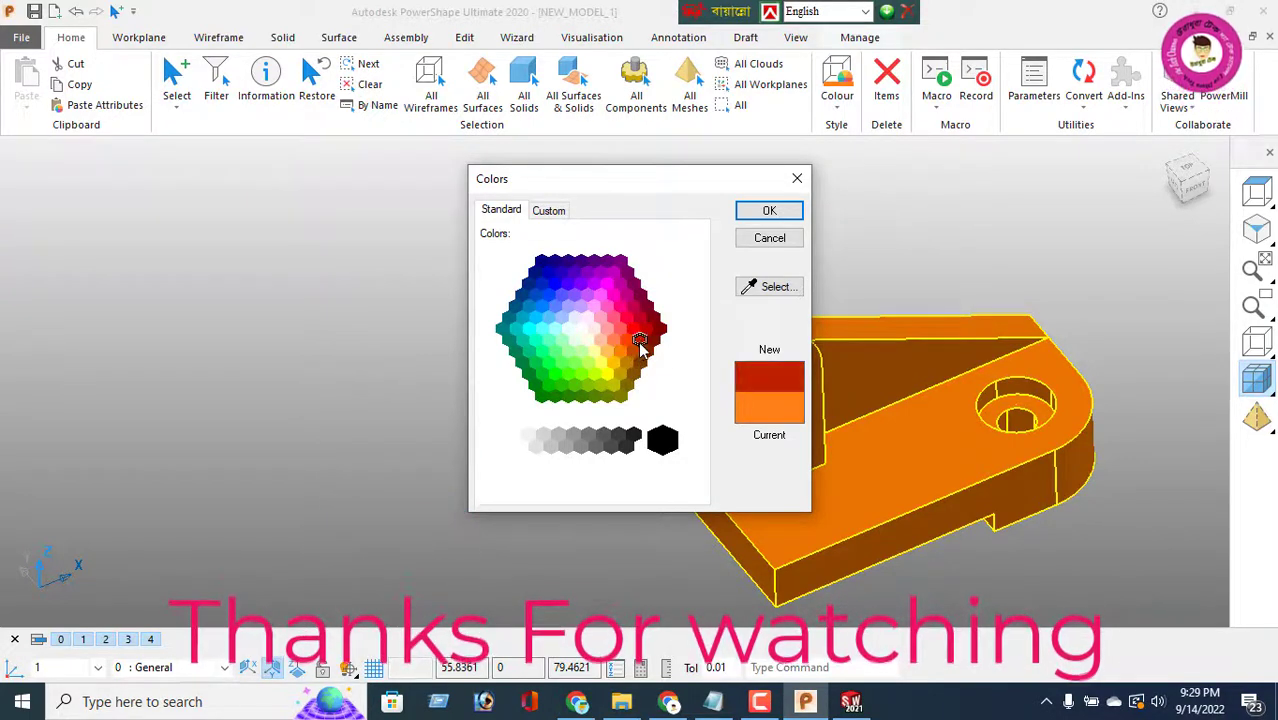